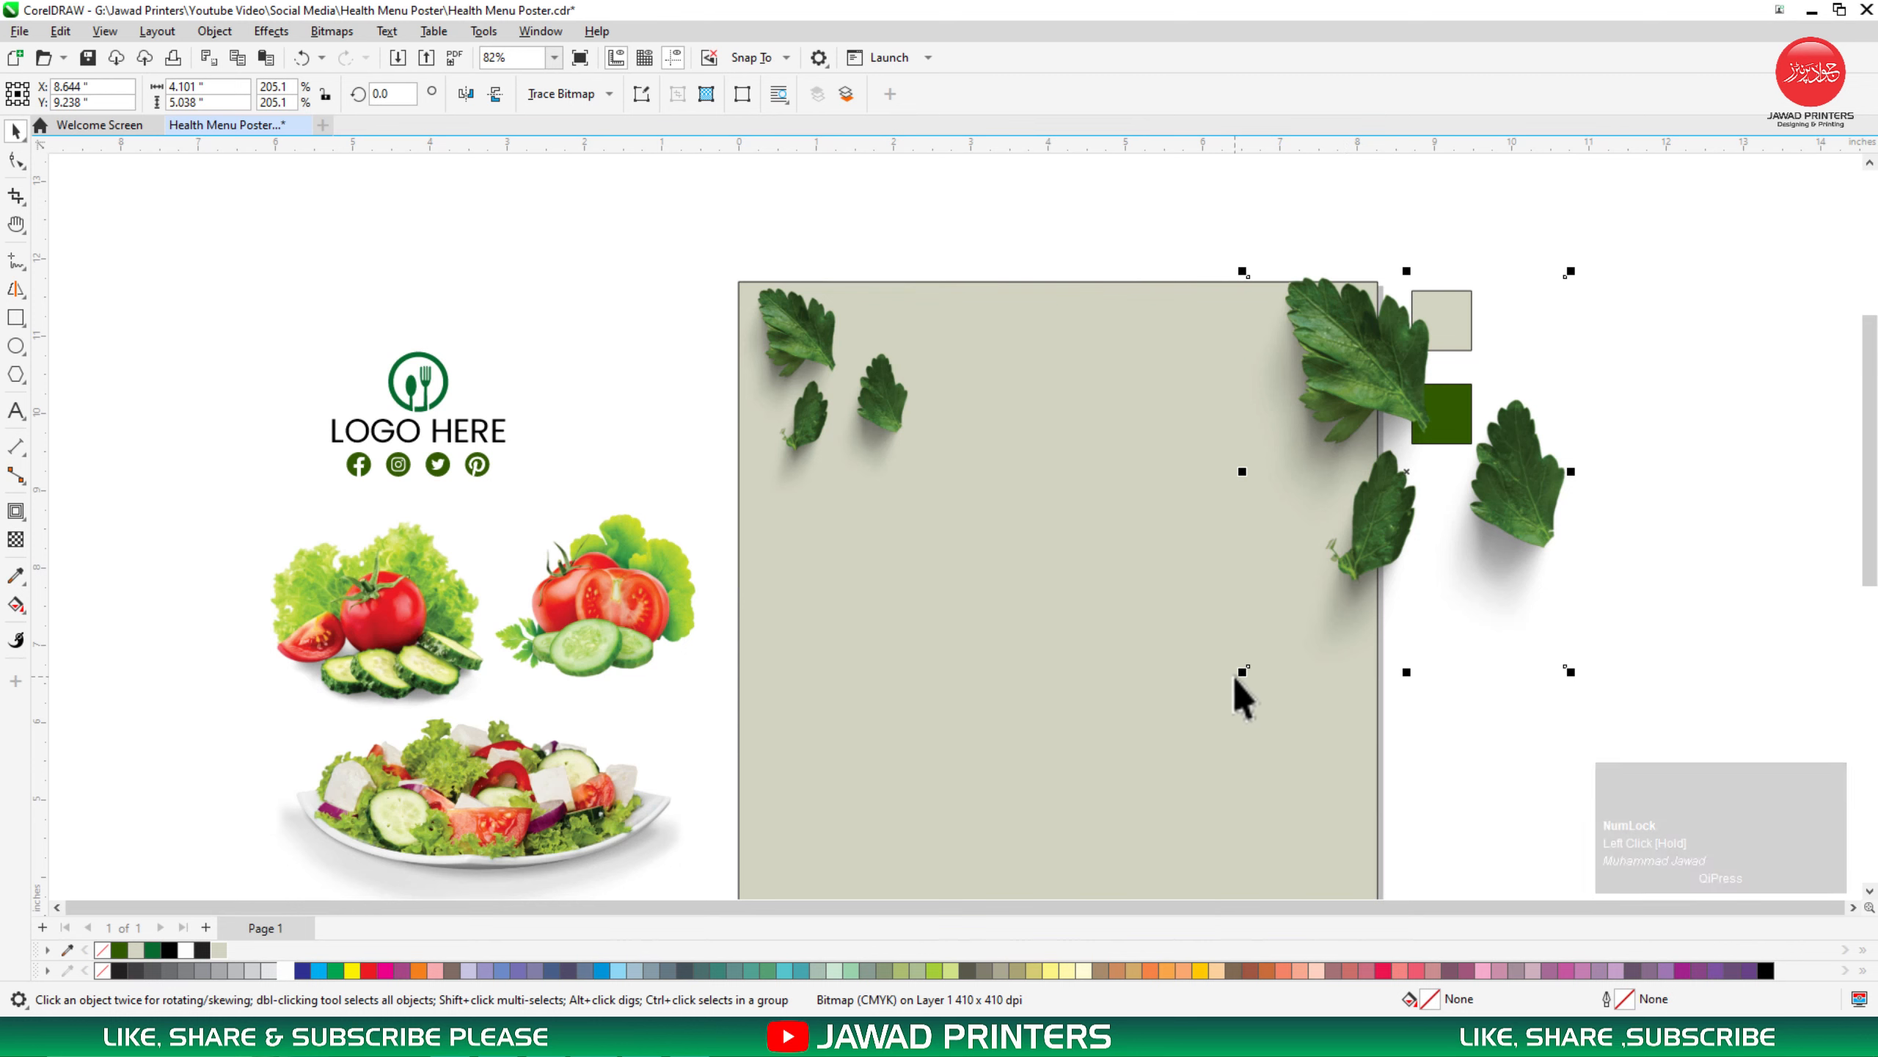
Step: Enlarge the upper-right leaf image to about 4.28 by 5.26 inches and PowerClip both leaf images inside the poster's background rectangle
mouse_move(1242, 672)
mouse_down()
mouse_move(1225, 705)
mouse_move(1229, 688)
mouse_up()
drag(1373, 543, 1378, 542)
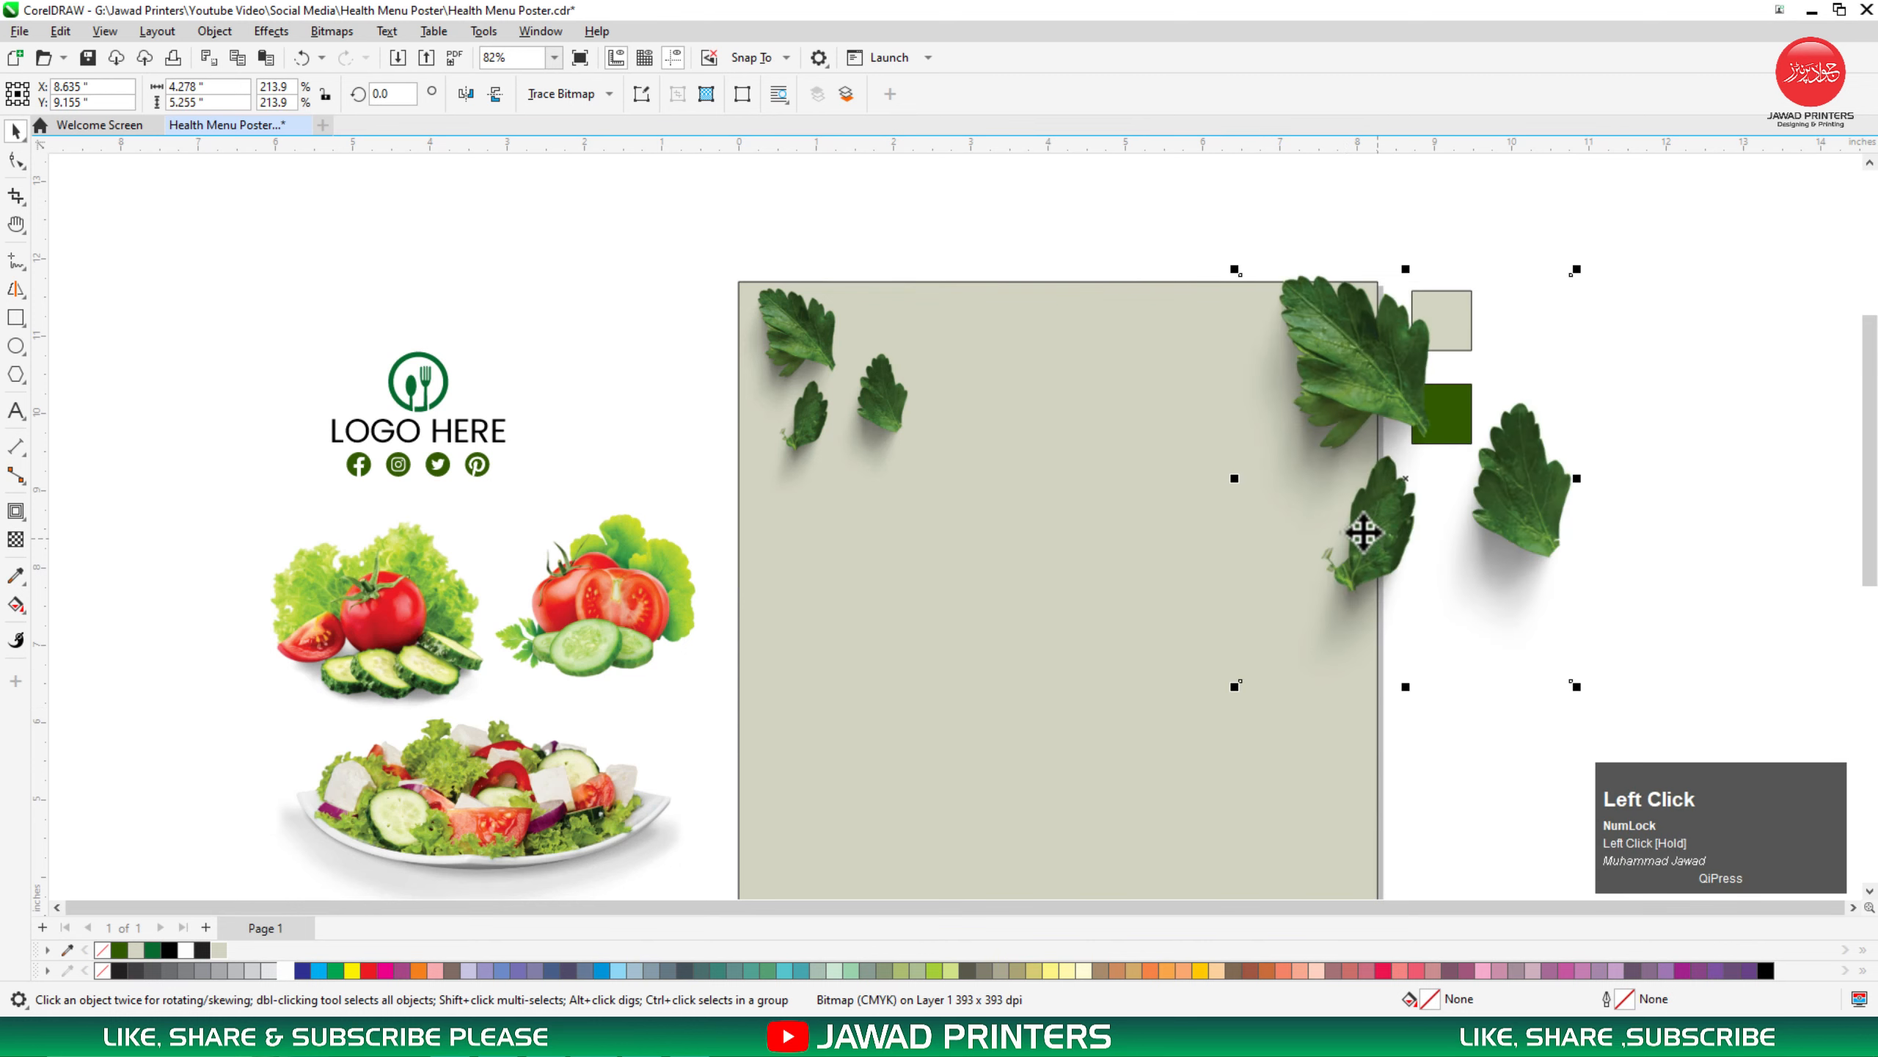
shift+click(878, 390)
right_click(878, 390)
click(933, 670)
click(871, 736)
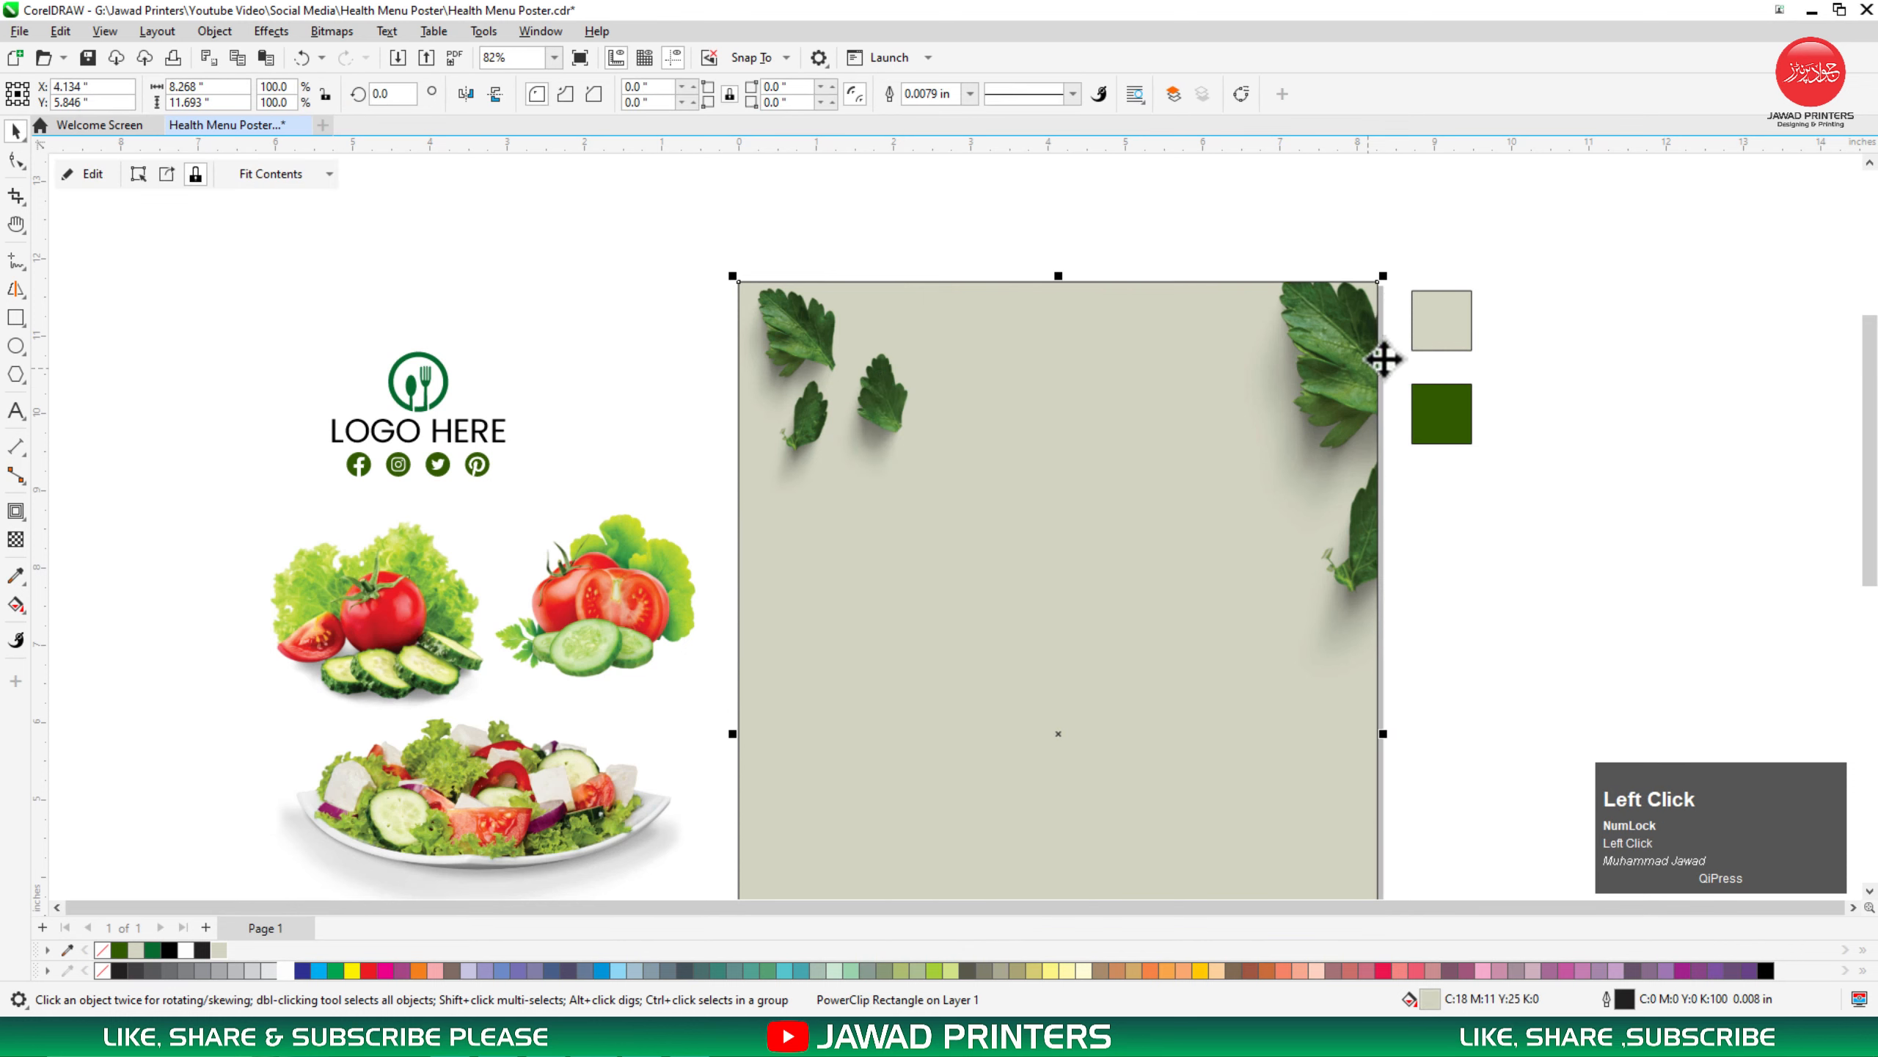
Step: Move the logo to the upper part of the poster and centre it horizontally on the background rectangle
scroll(1384, 356, down, 3)
key(F2)
drag(1643, 194, 812, 532)
click(472, 428)
drag(471, 413, 1137, 388)
shift+click(1175, 530)
key(c)
click(1304, 231)
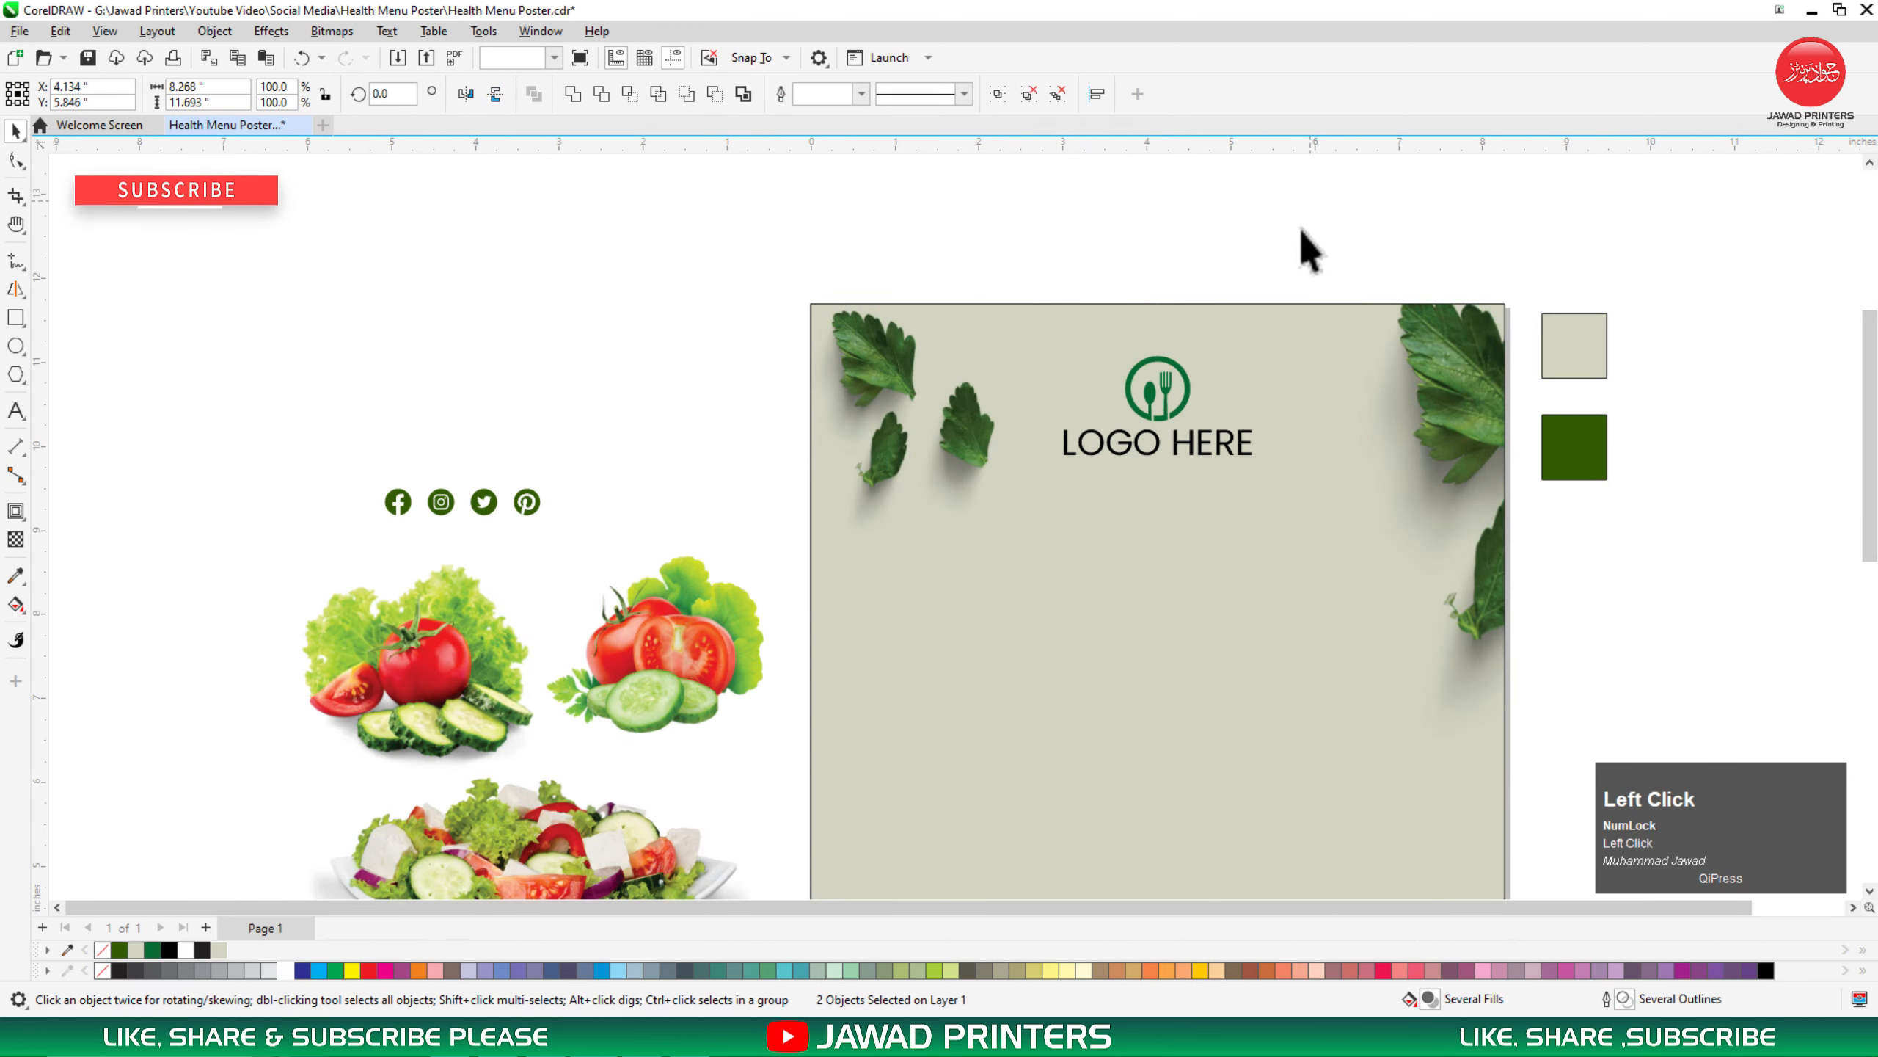
Step: Draw a bar about 1.6 by 0.1 inches at the poster's top edge, filled dark green (#315B00) without an outline
click(14, 320)
key(F2)
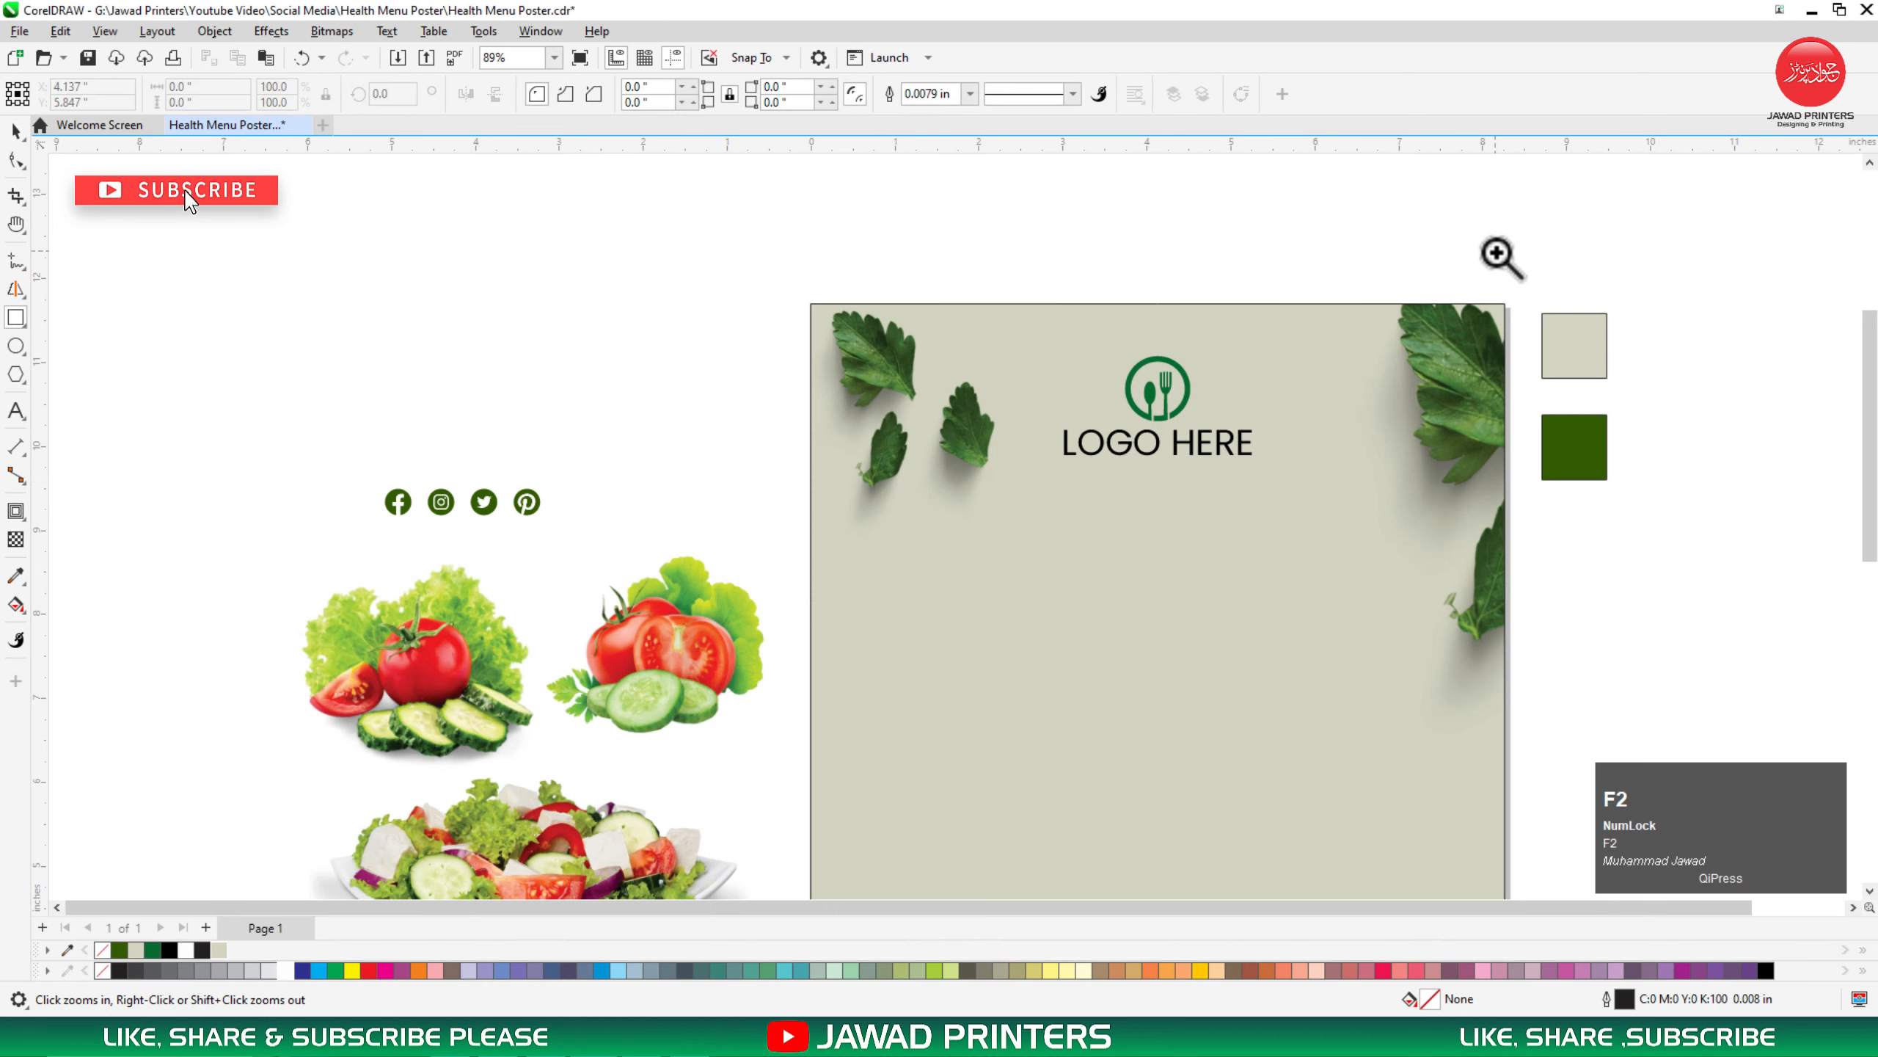
drag(1498, 252, 1237, 476)
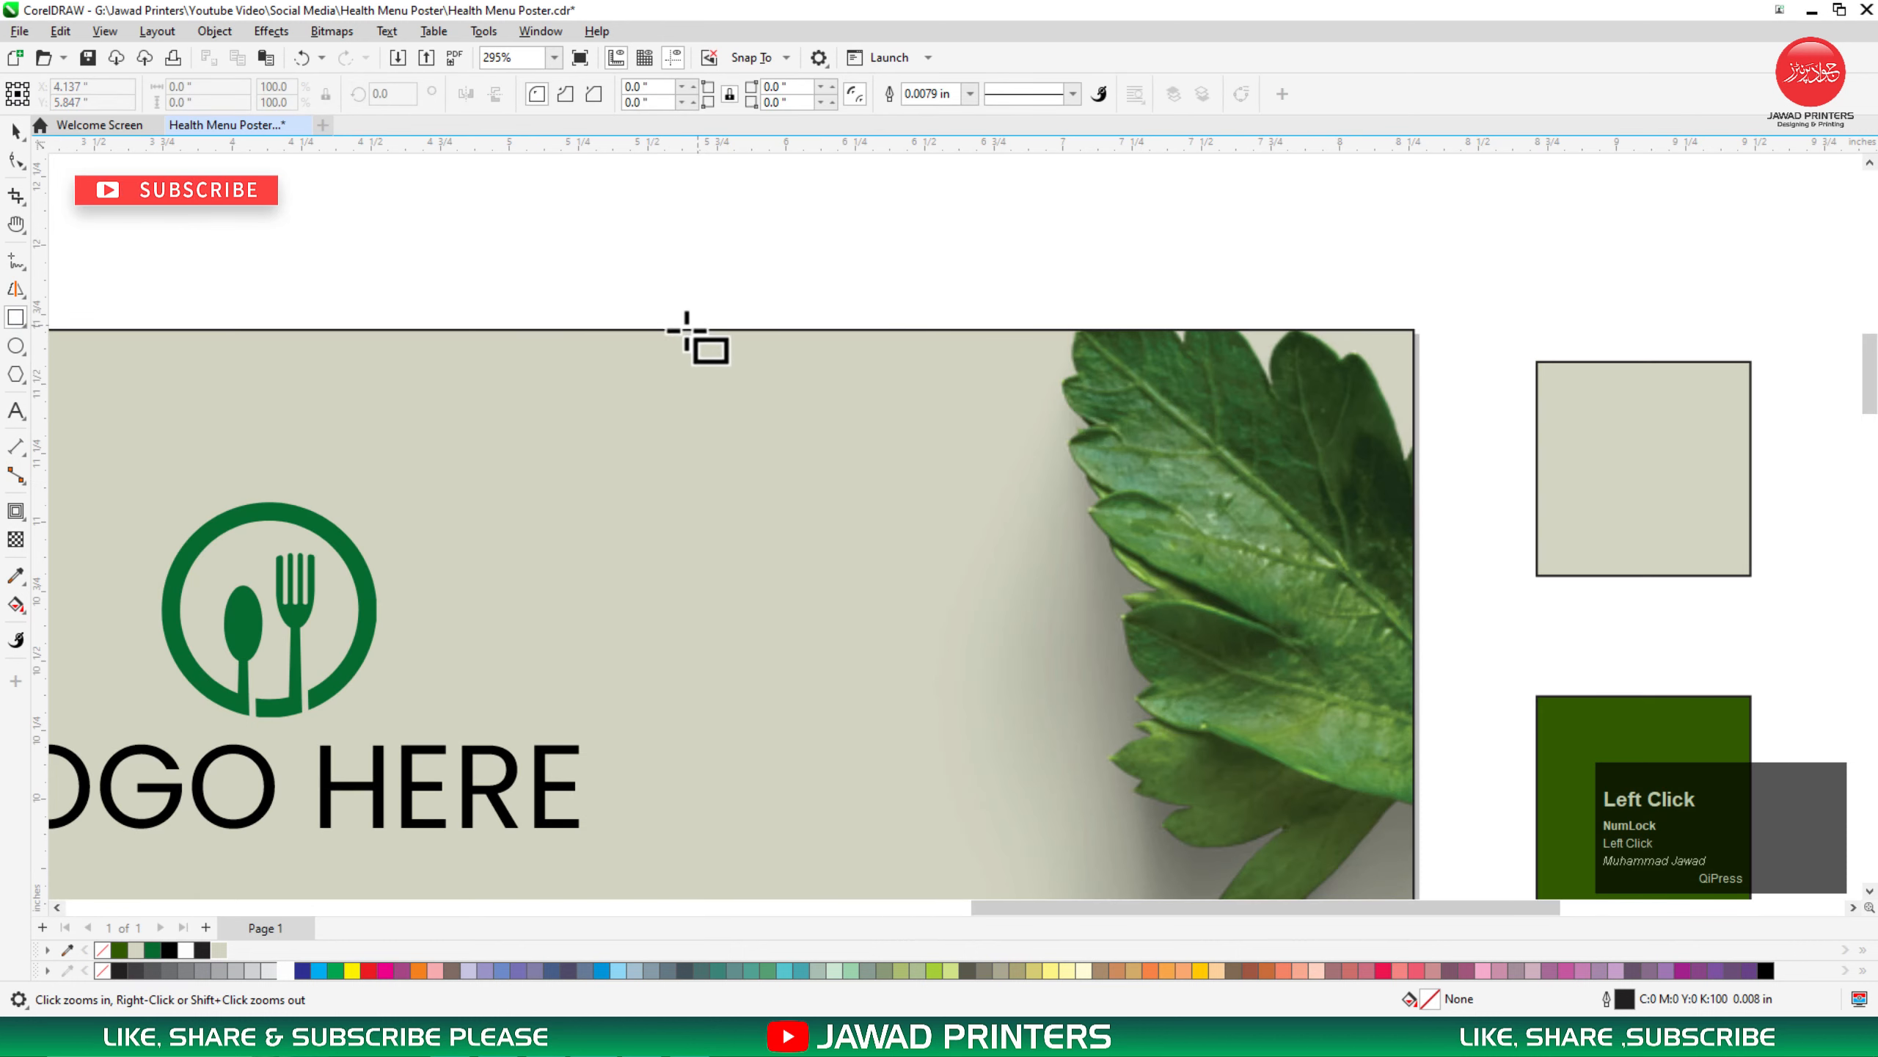
drag(546, 330, 990, 358)
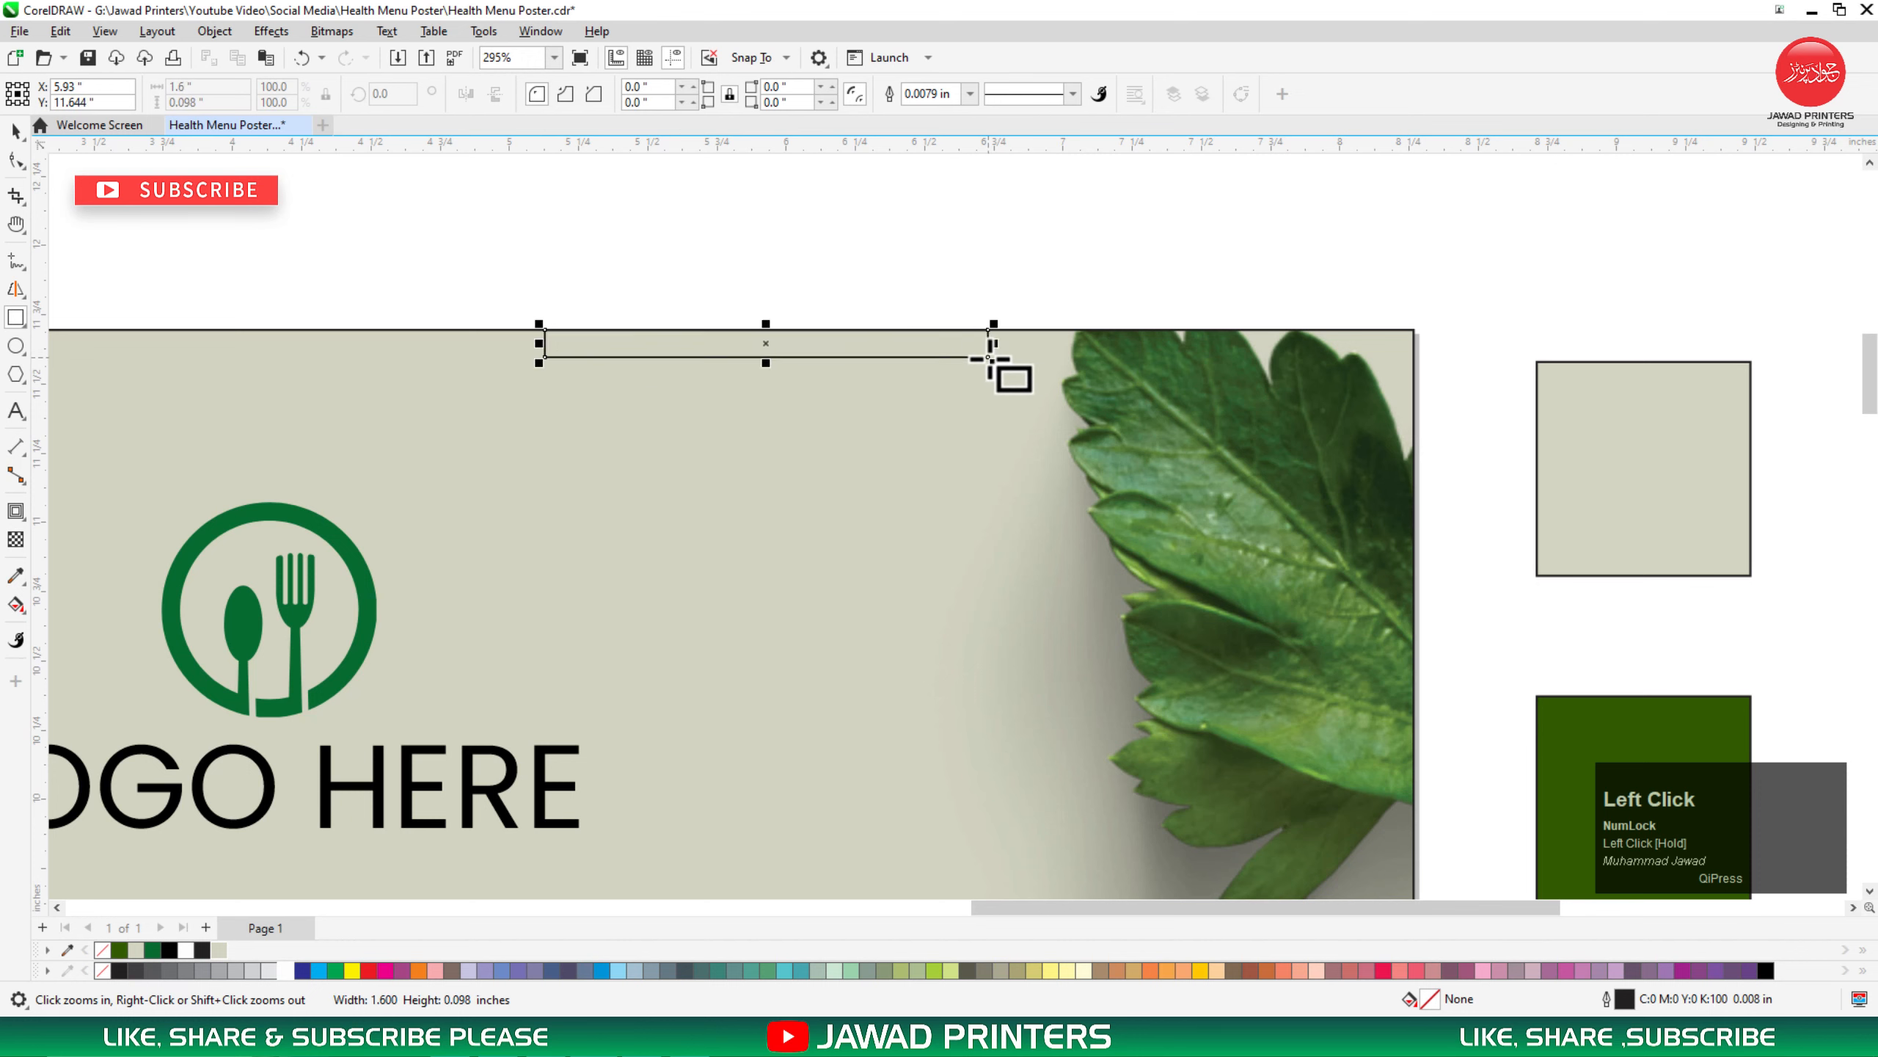
key(space)
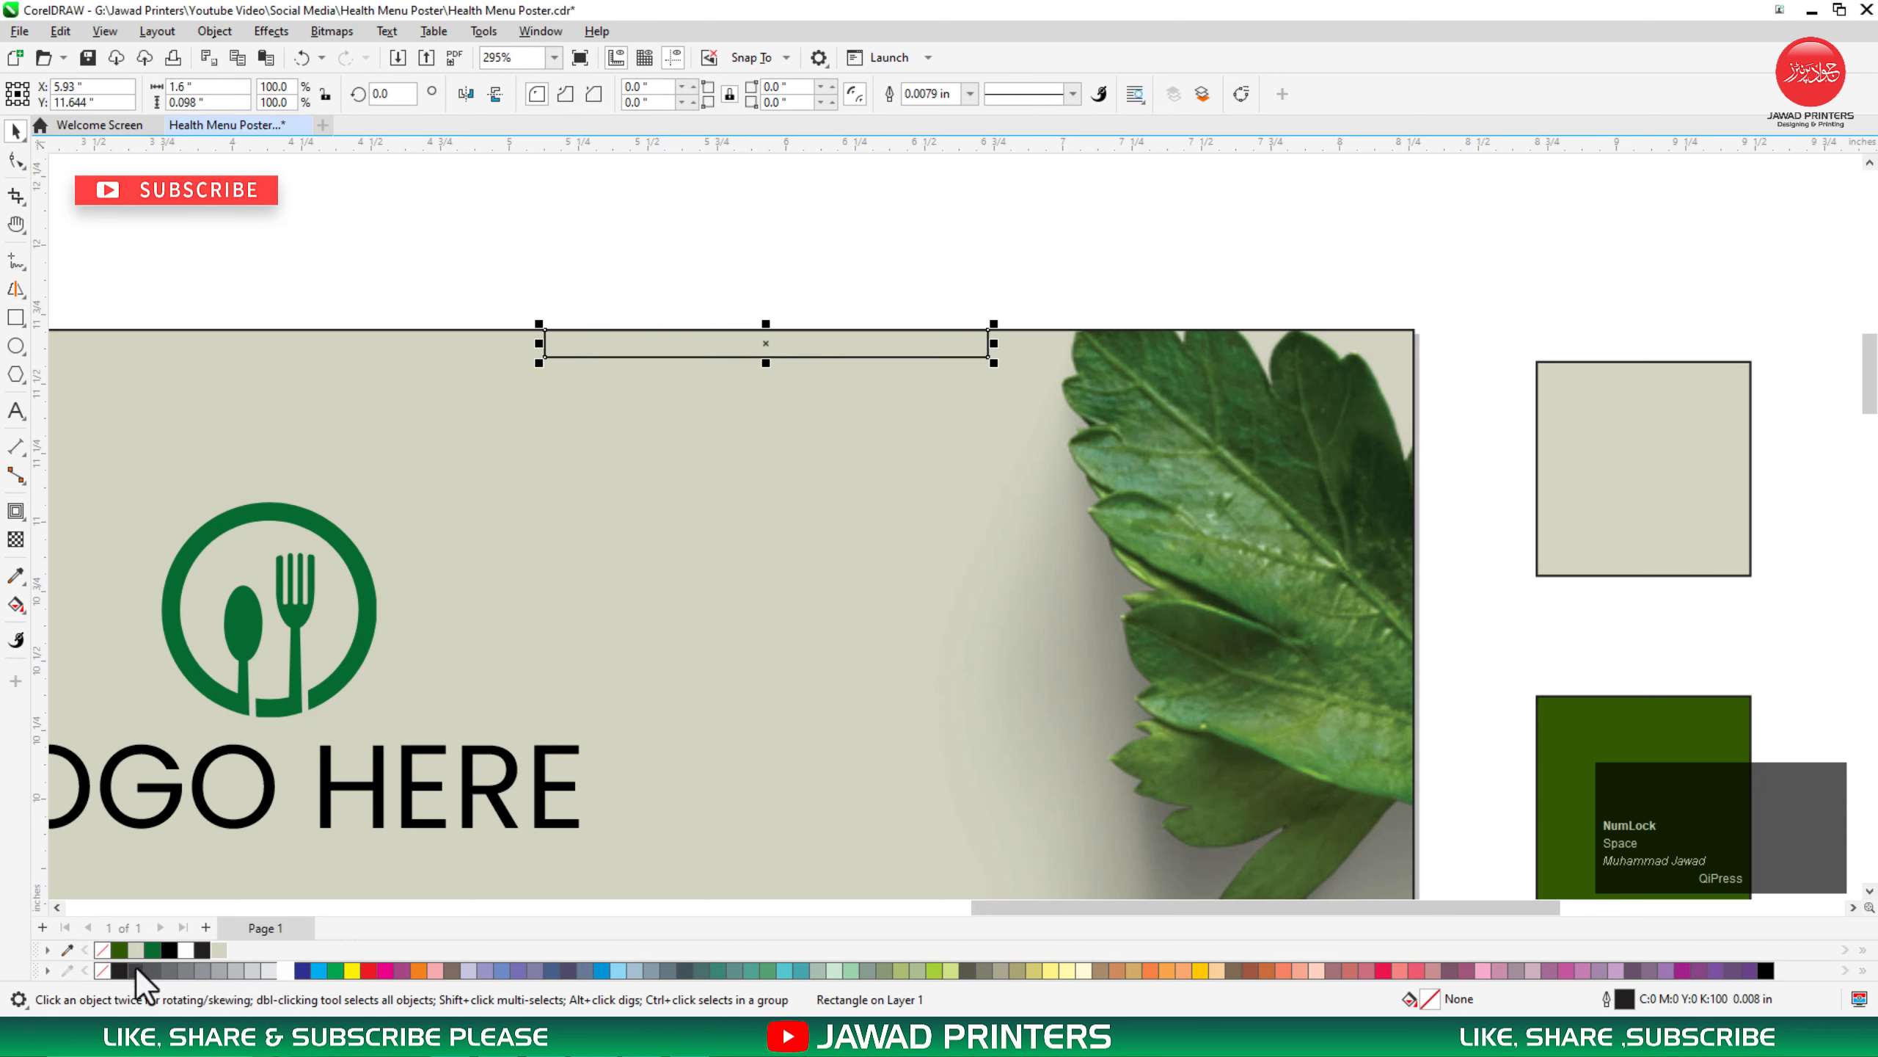
click(116, 949)
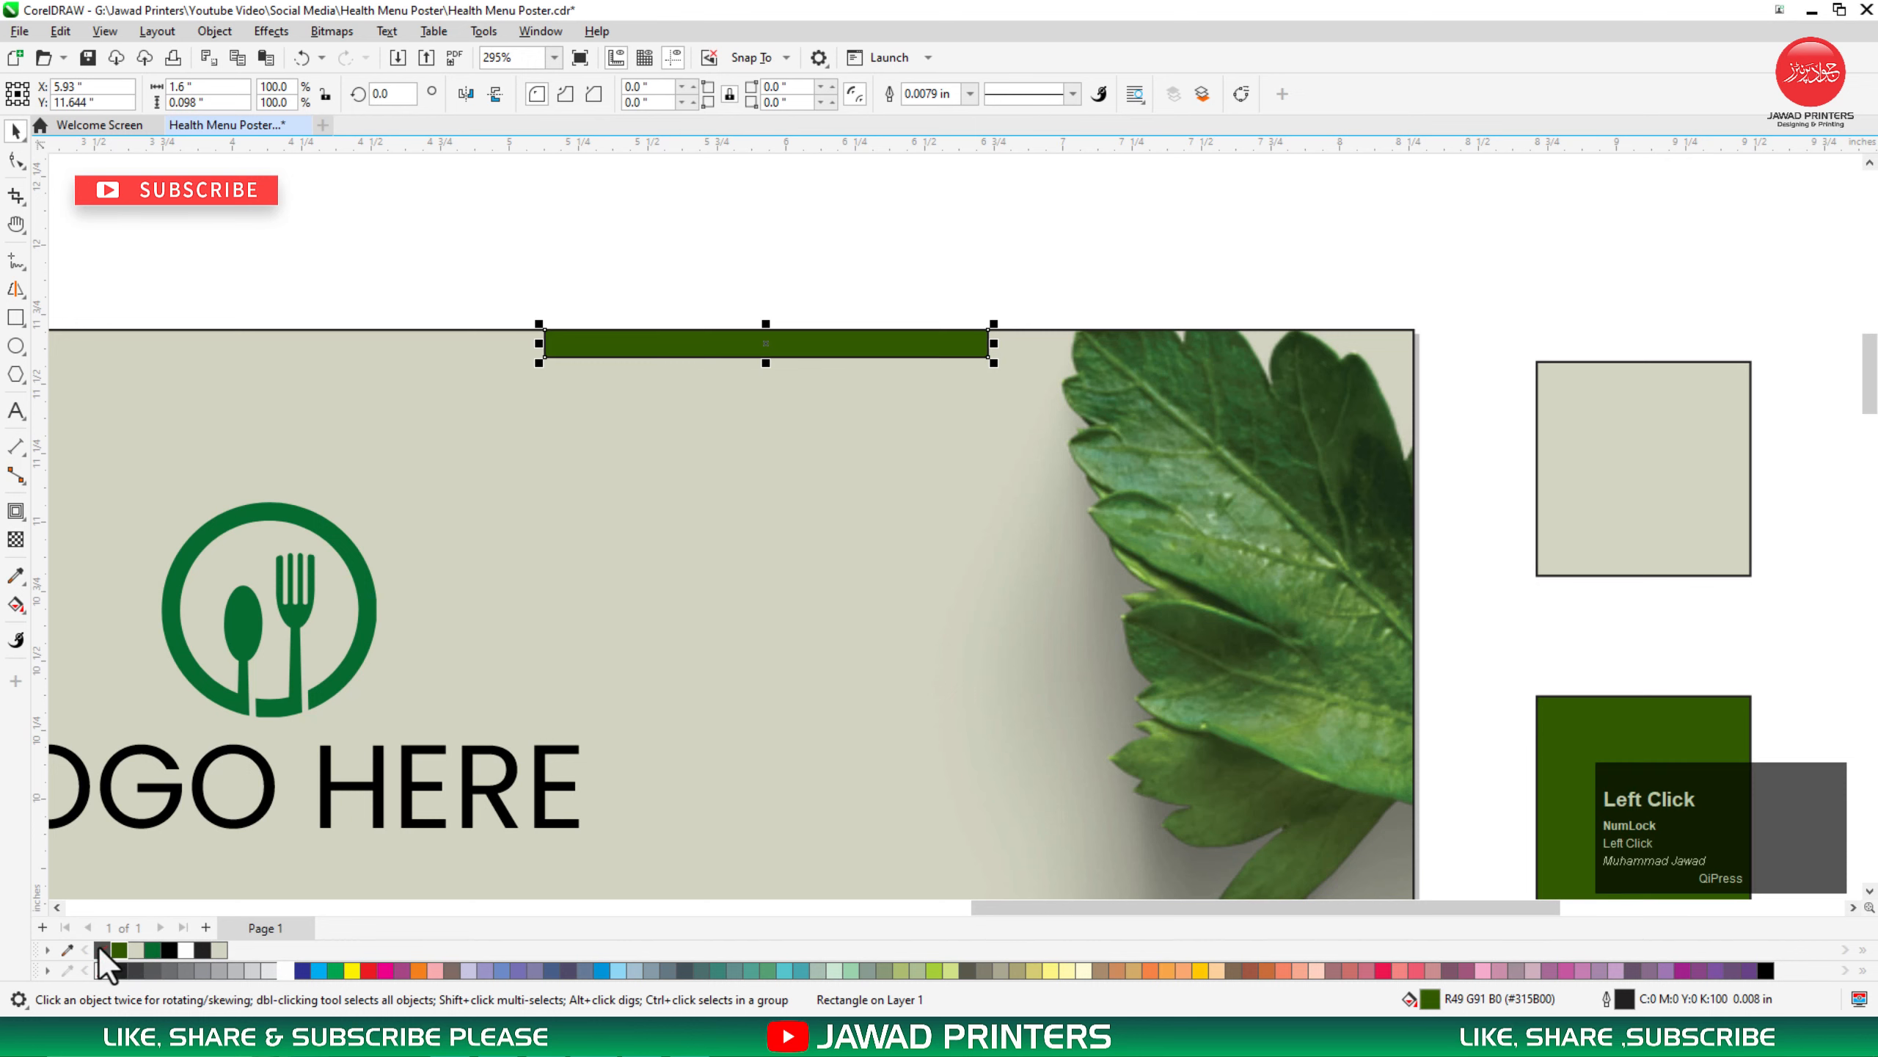
right_click(101, 949)
click(910, 239)
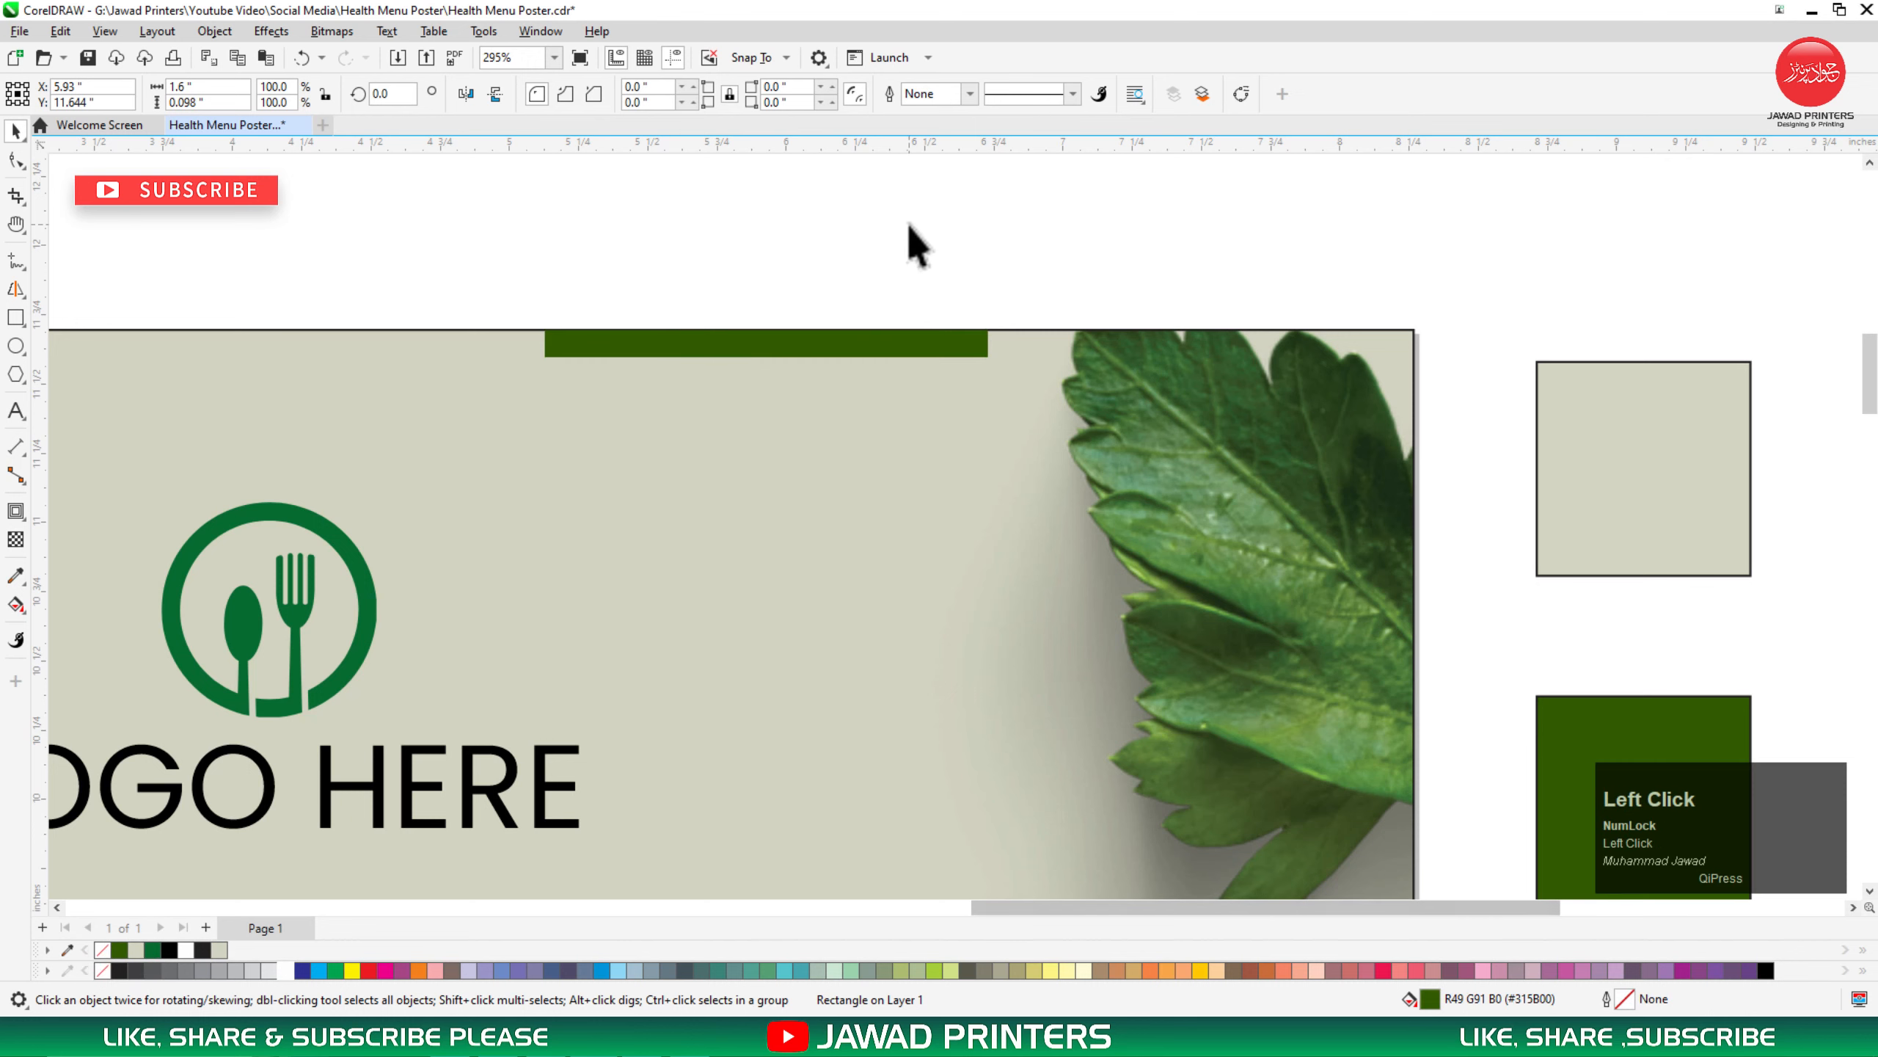
Step: Move the group of four social media icons onto the poster, directly beneath the green bar
key(F3)
key(F3)
key(F2)
drag(1228, 193, 51, 636)
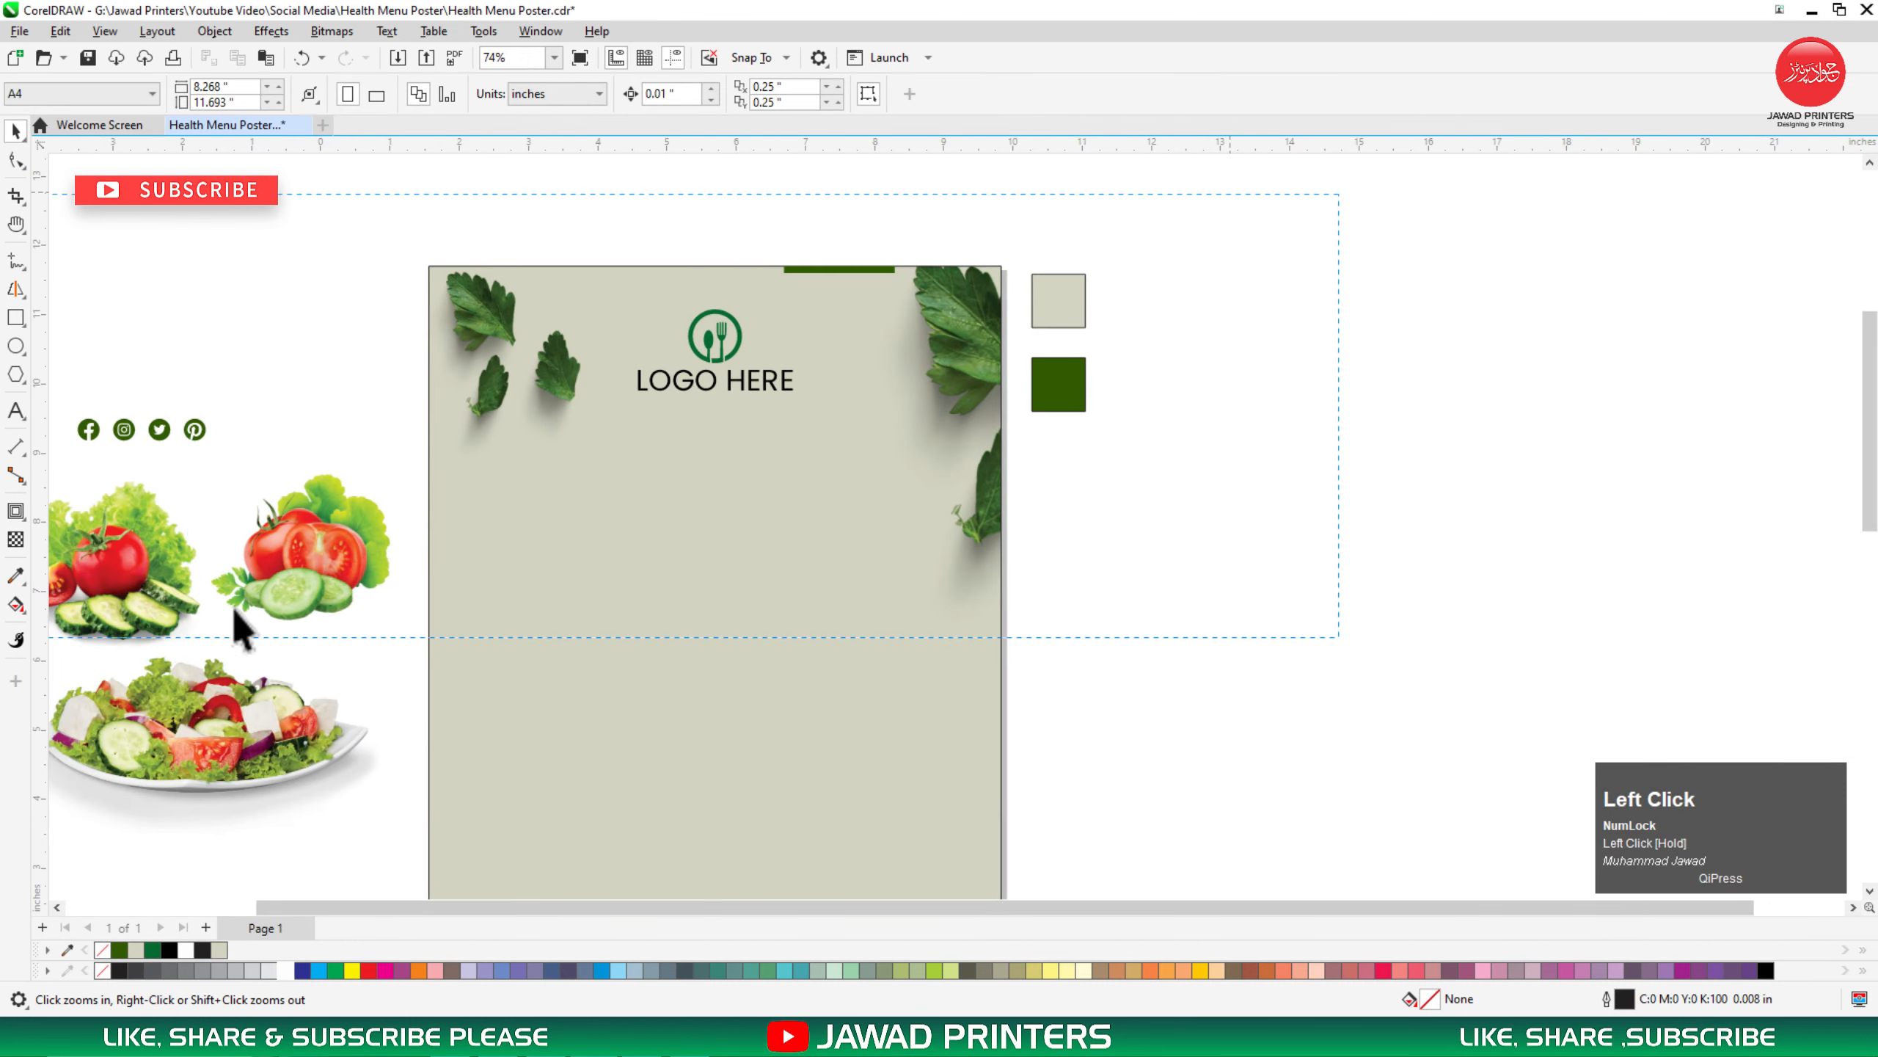
drag(210, 560, 1193, 368)
key(F2)
drag(1036, 289, 1309, 373)
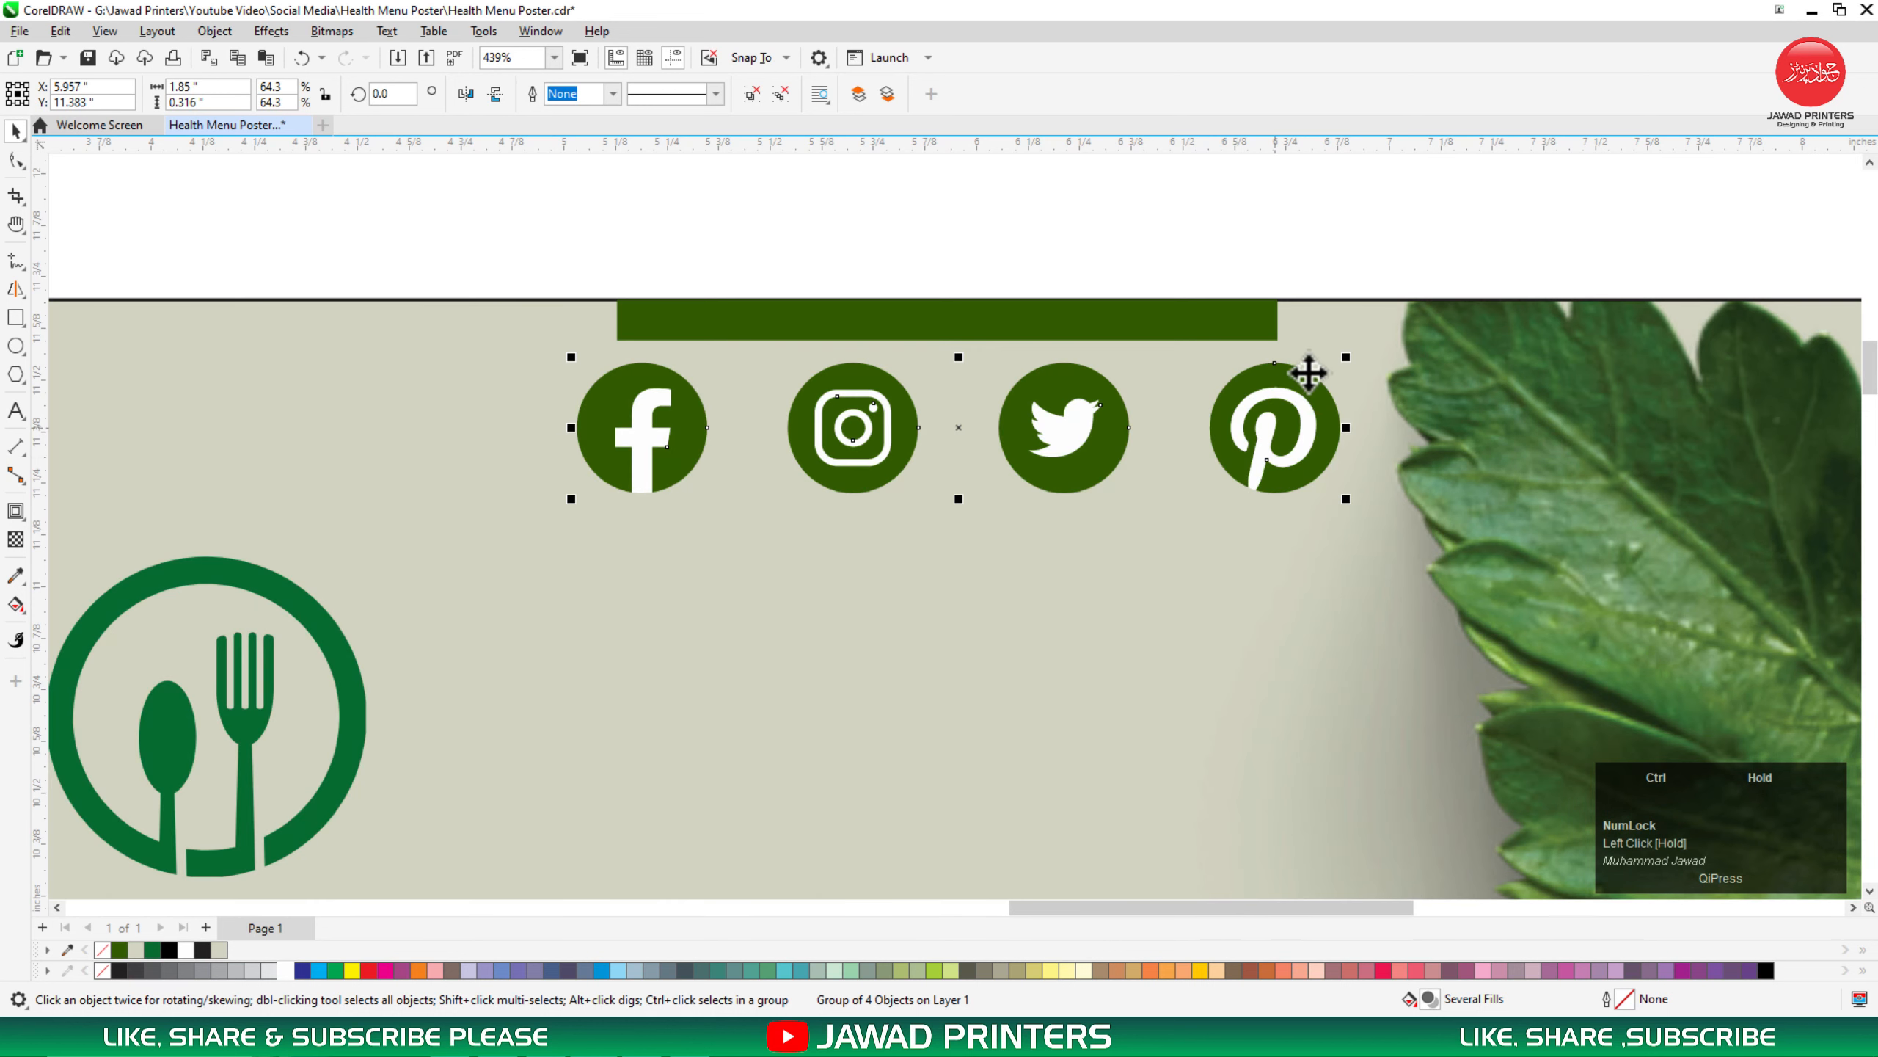
Step: Centre the social media icons horizontally on the green bar and scale them down to about 1.63 inches wide
shift+click(1273, 320)
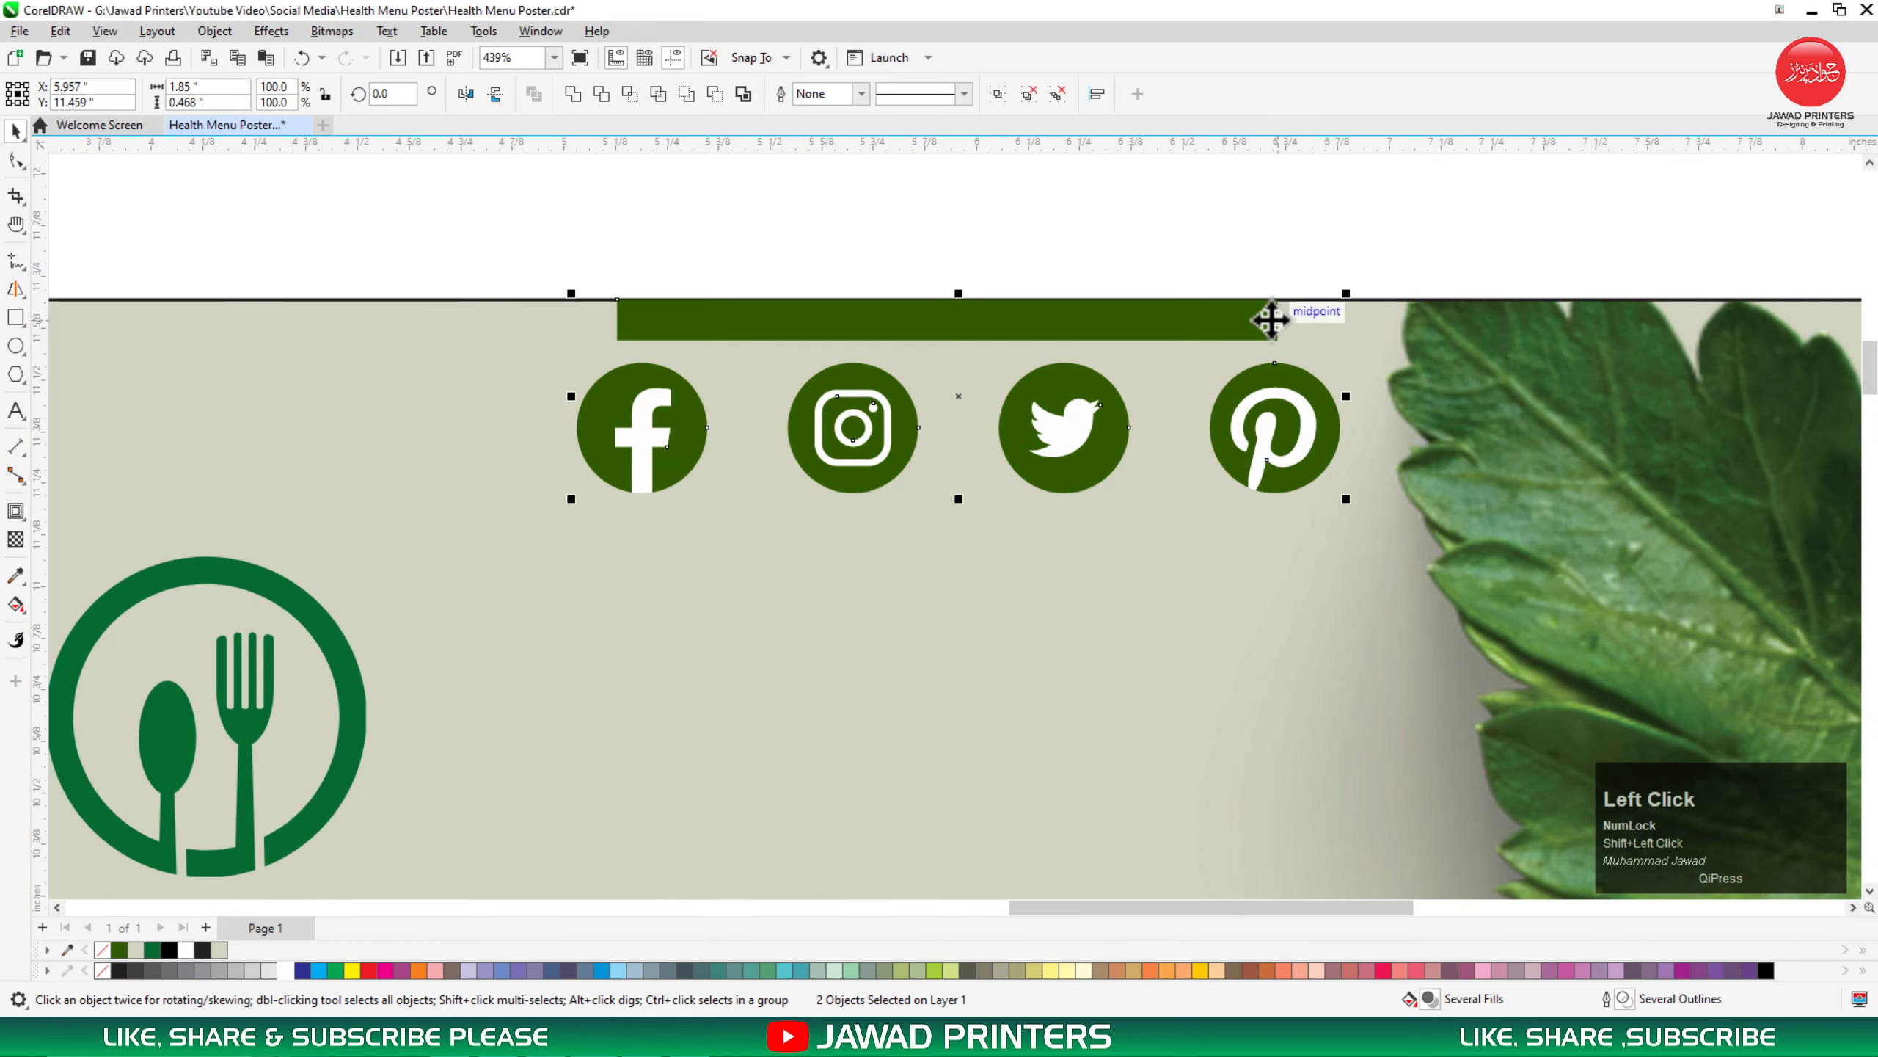
key(c)
click(1333, 225)
click(1303, 412)
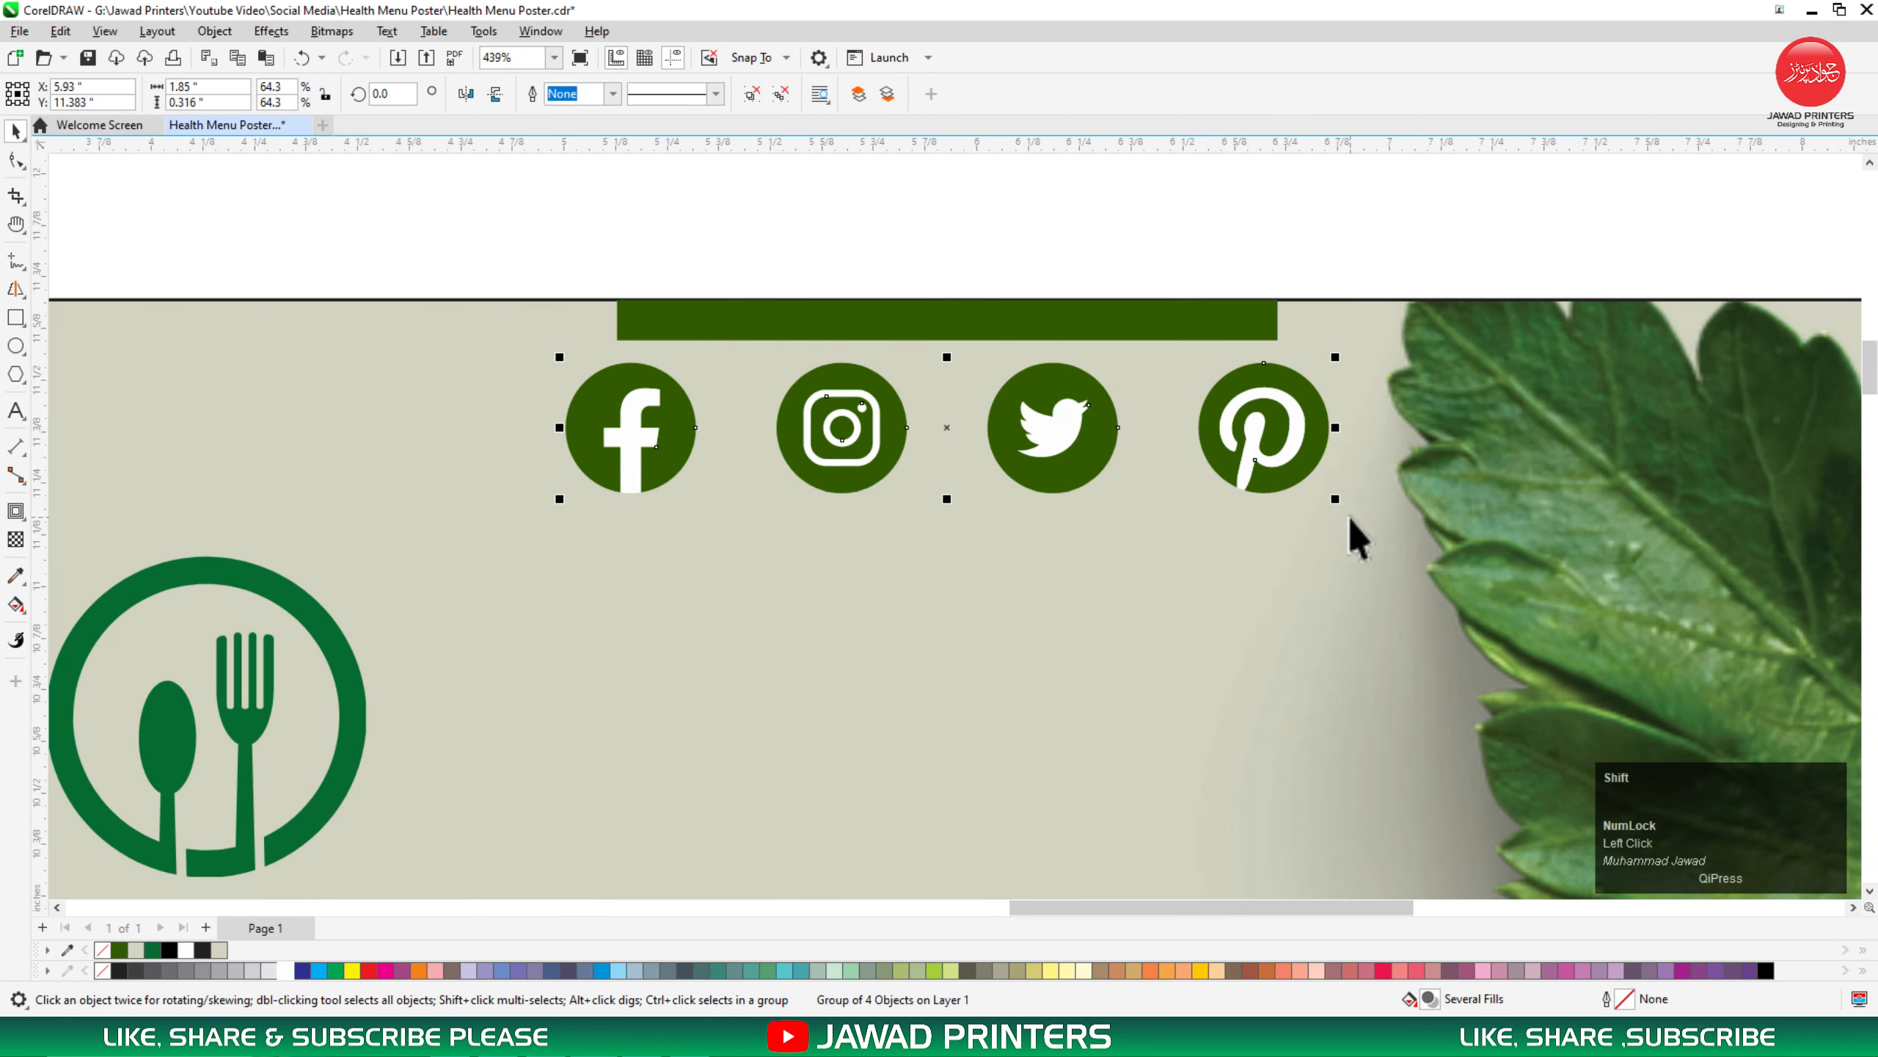
drag(1334, 504, 1291, 495)
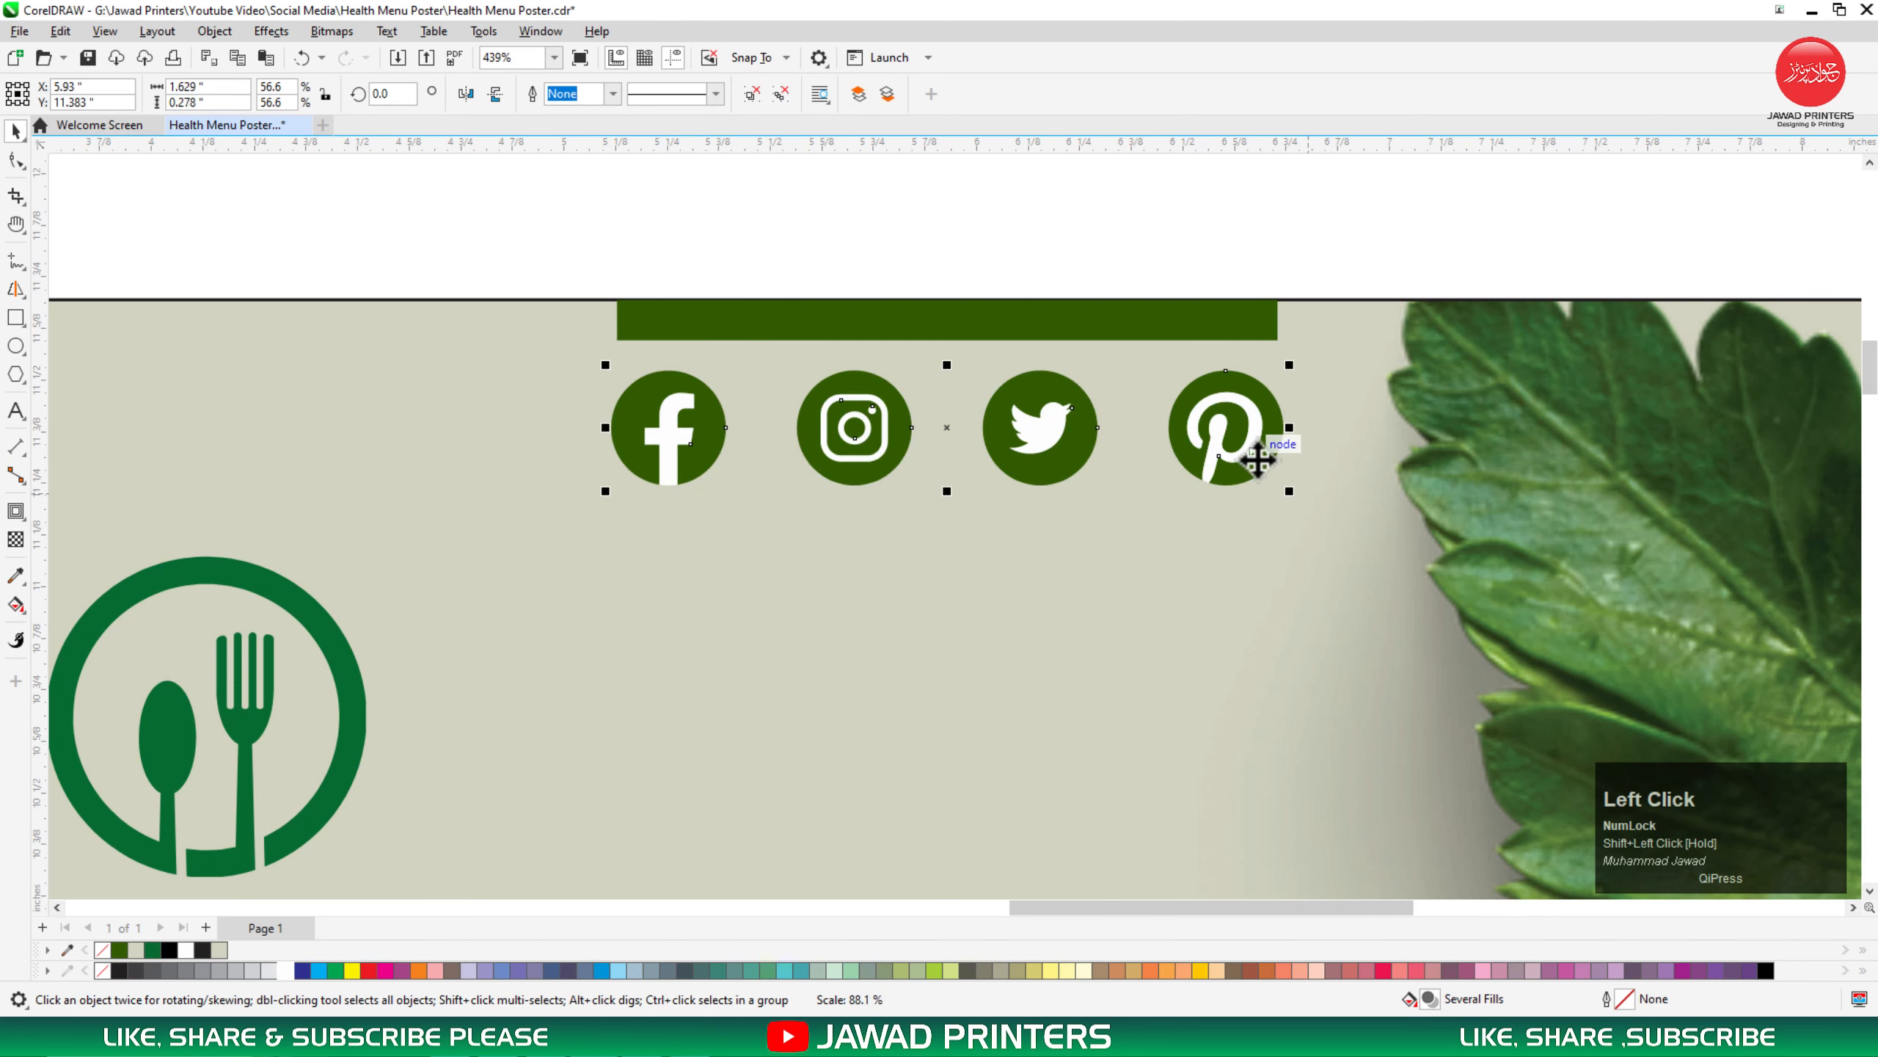
click(1327, 253)
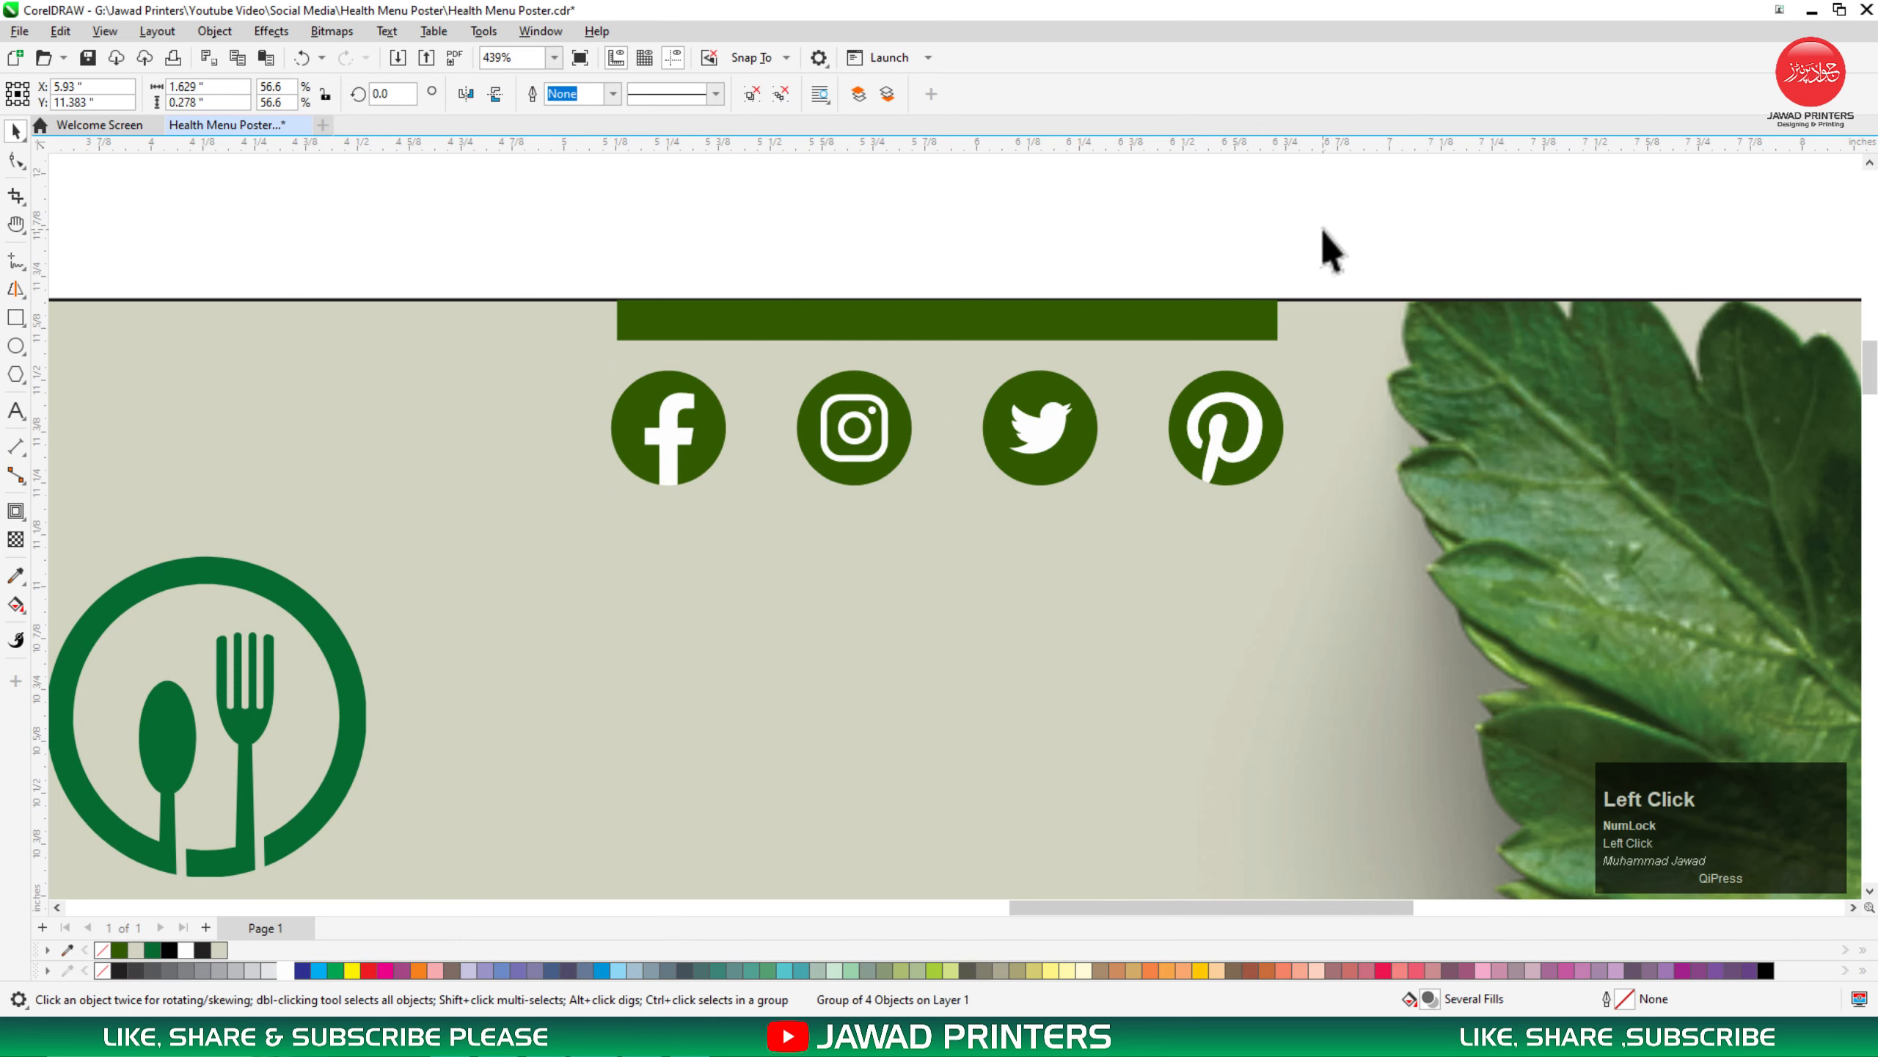
key(F3)
key(F3)
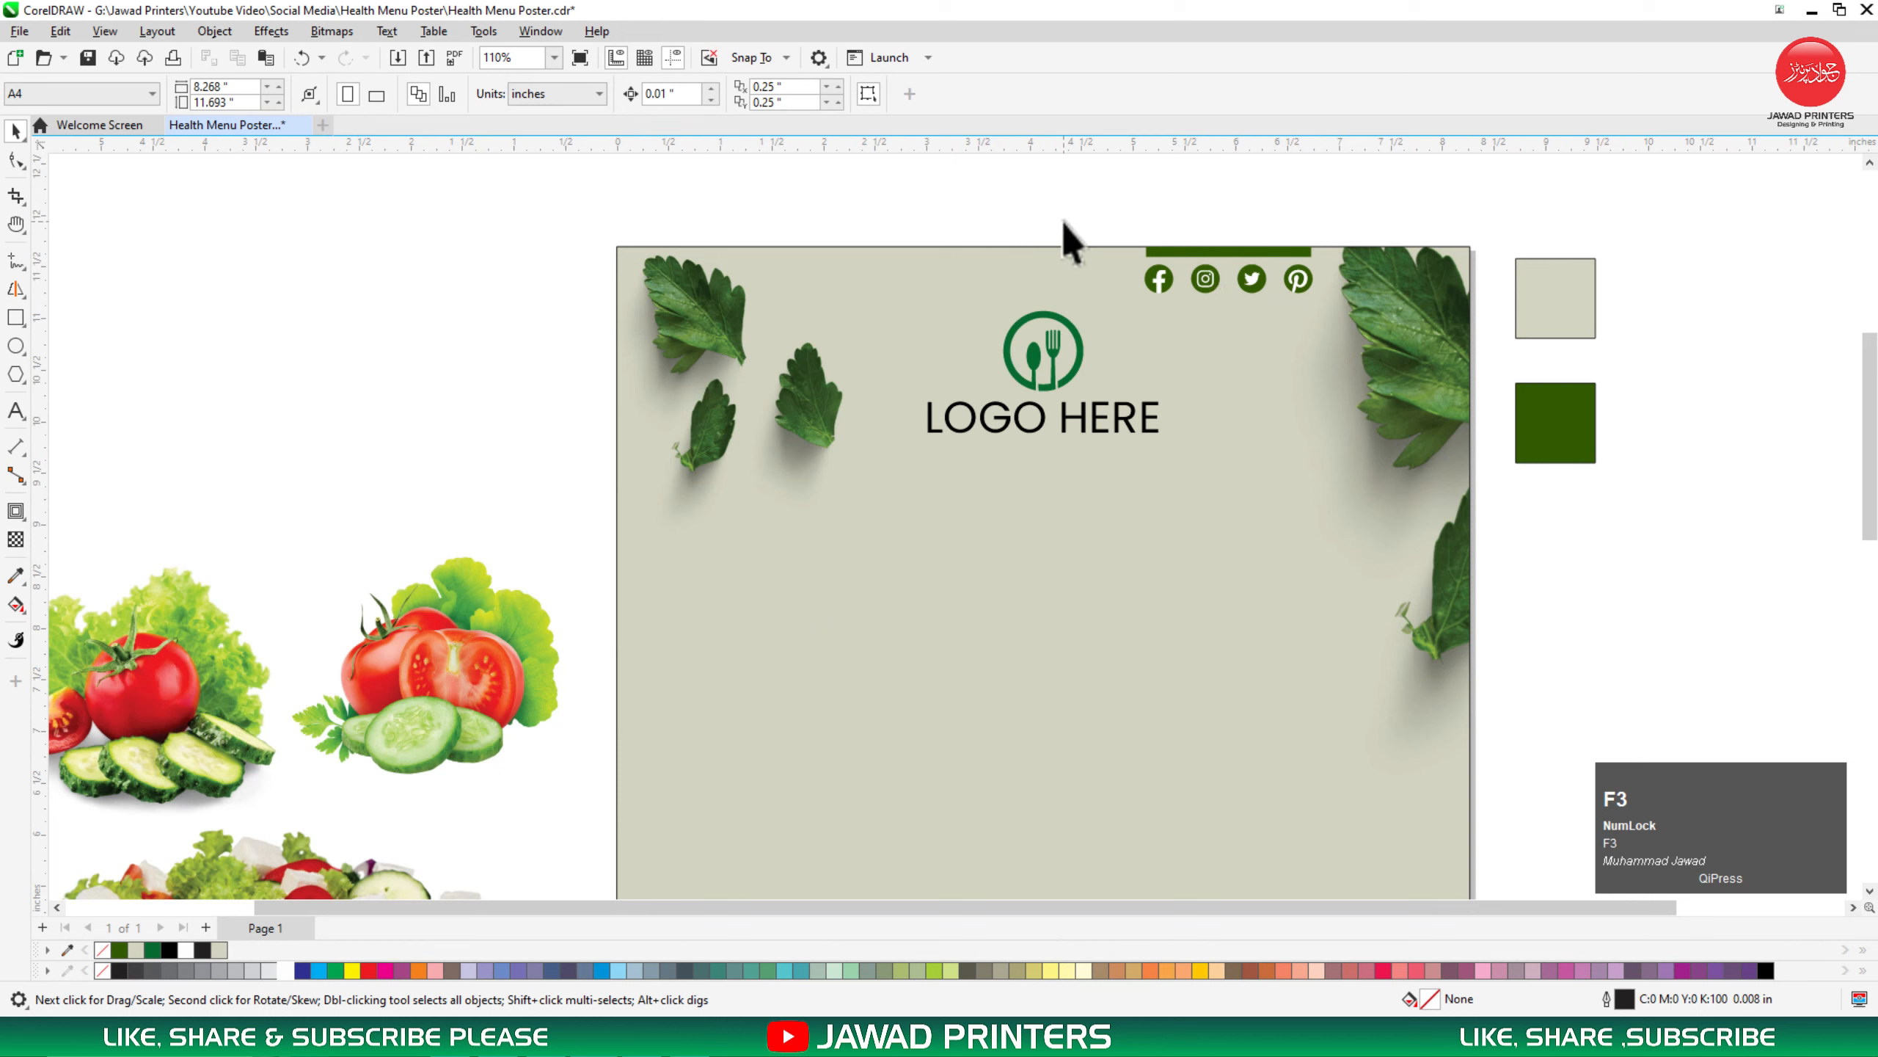
click(1033, 384)
shift+click(1050, 498)
click(1216, 218)
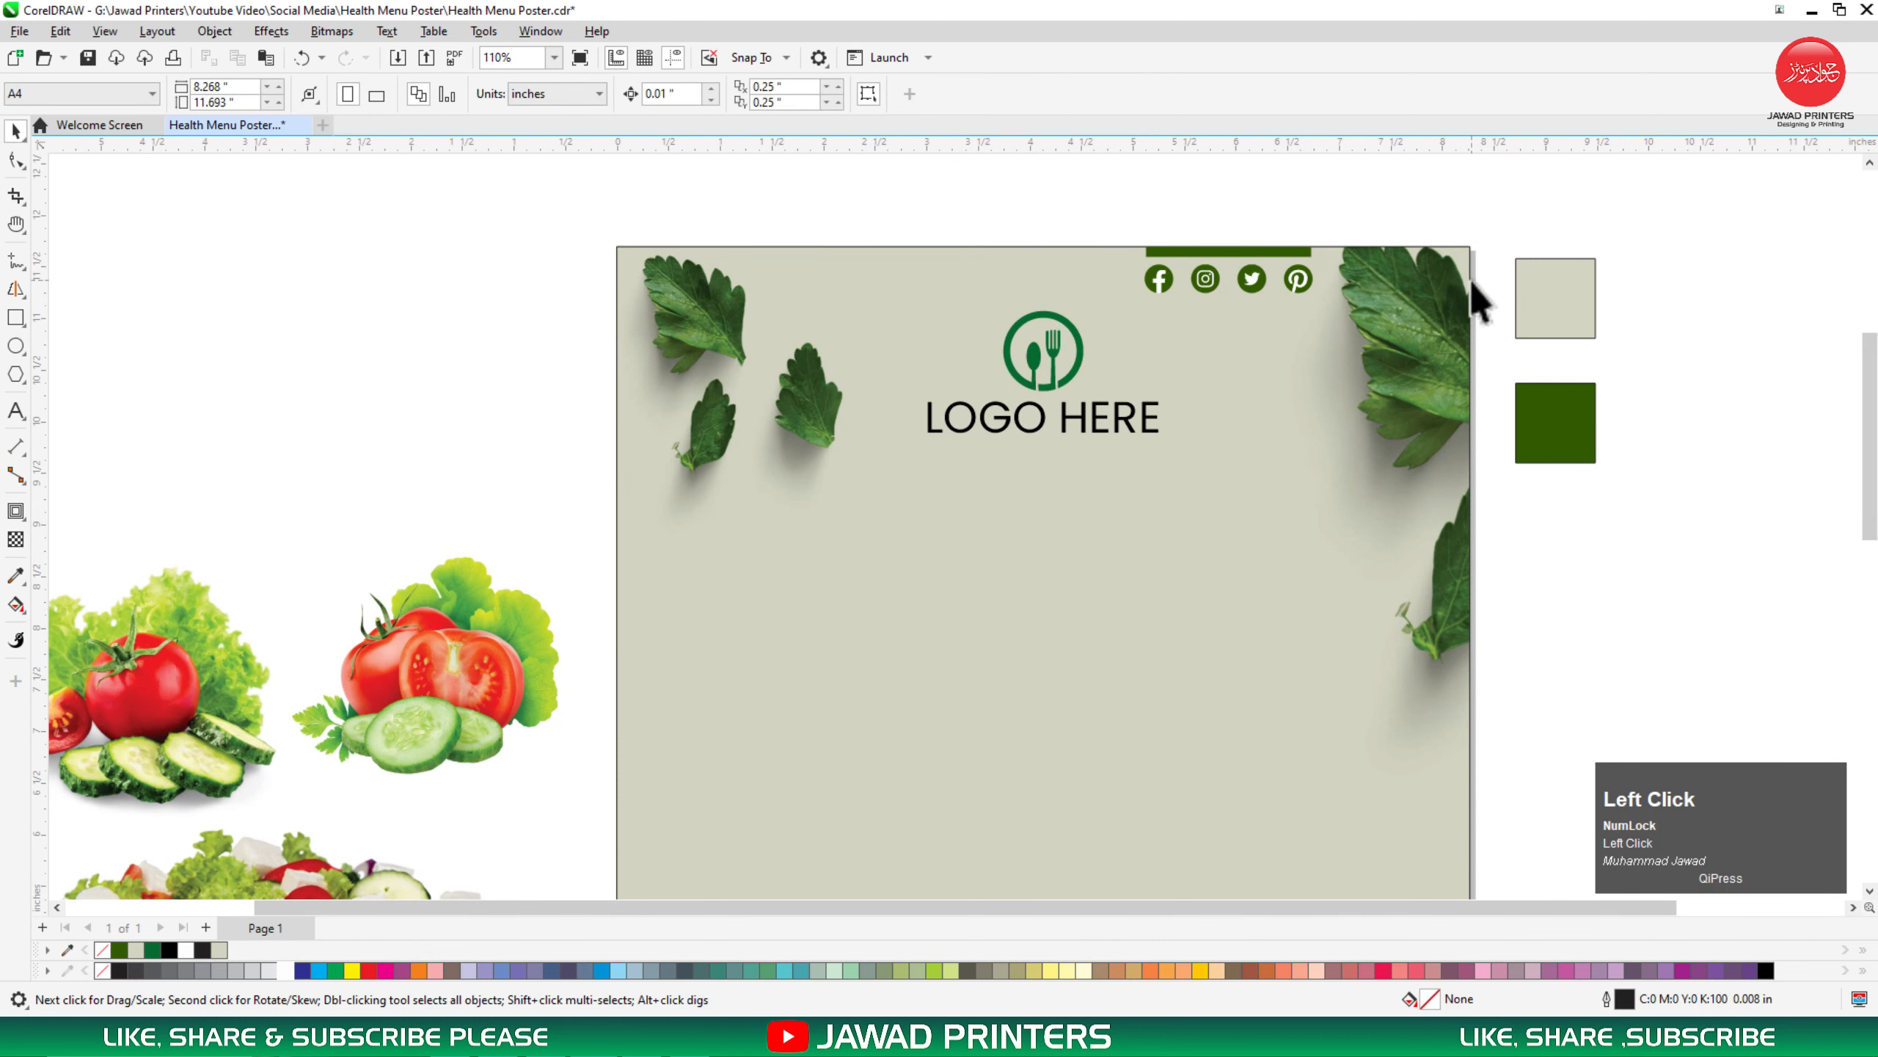
Step: Place the salad plate image below the logo, centred horizontally on the poster, and enlarge it to most of the poster's width
key(F3)
key(z)
drag(1702, 224, 943, 770)
key(space)
drag(437, 625, 943, 419)
shift+click(1085, 641)
click(1111, 495)
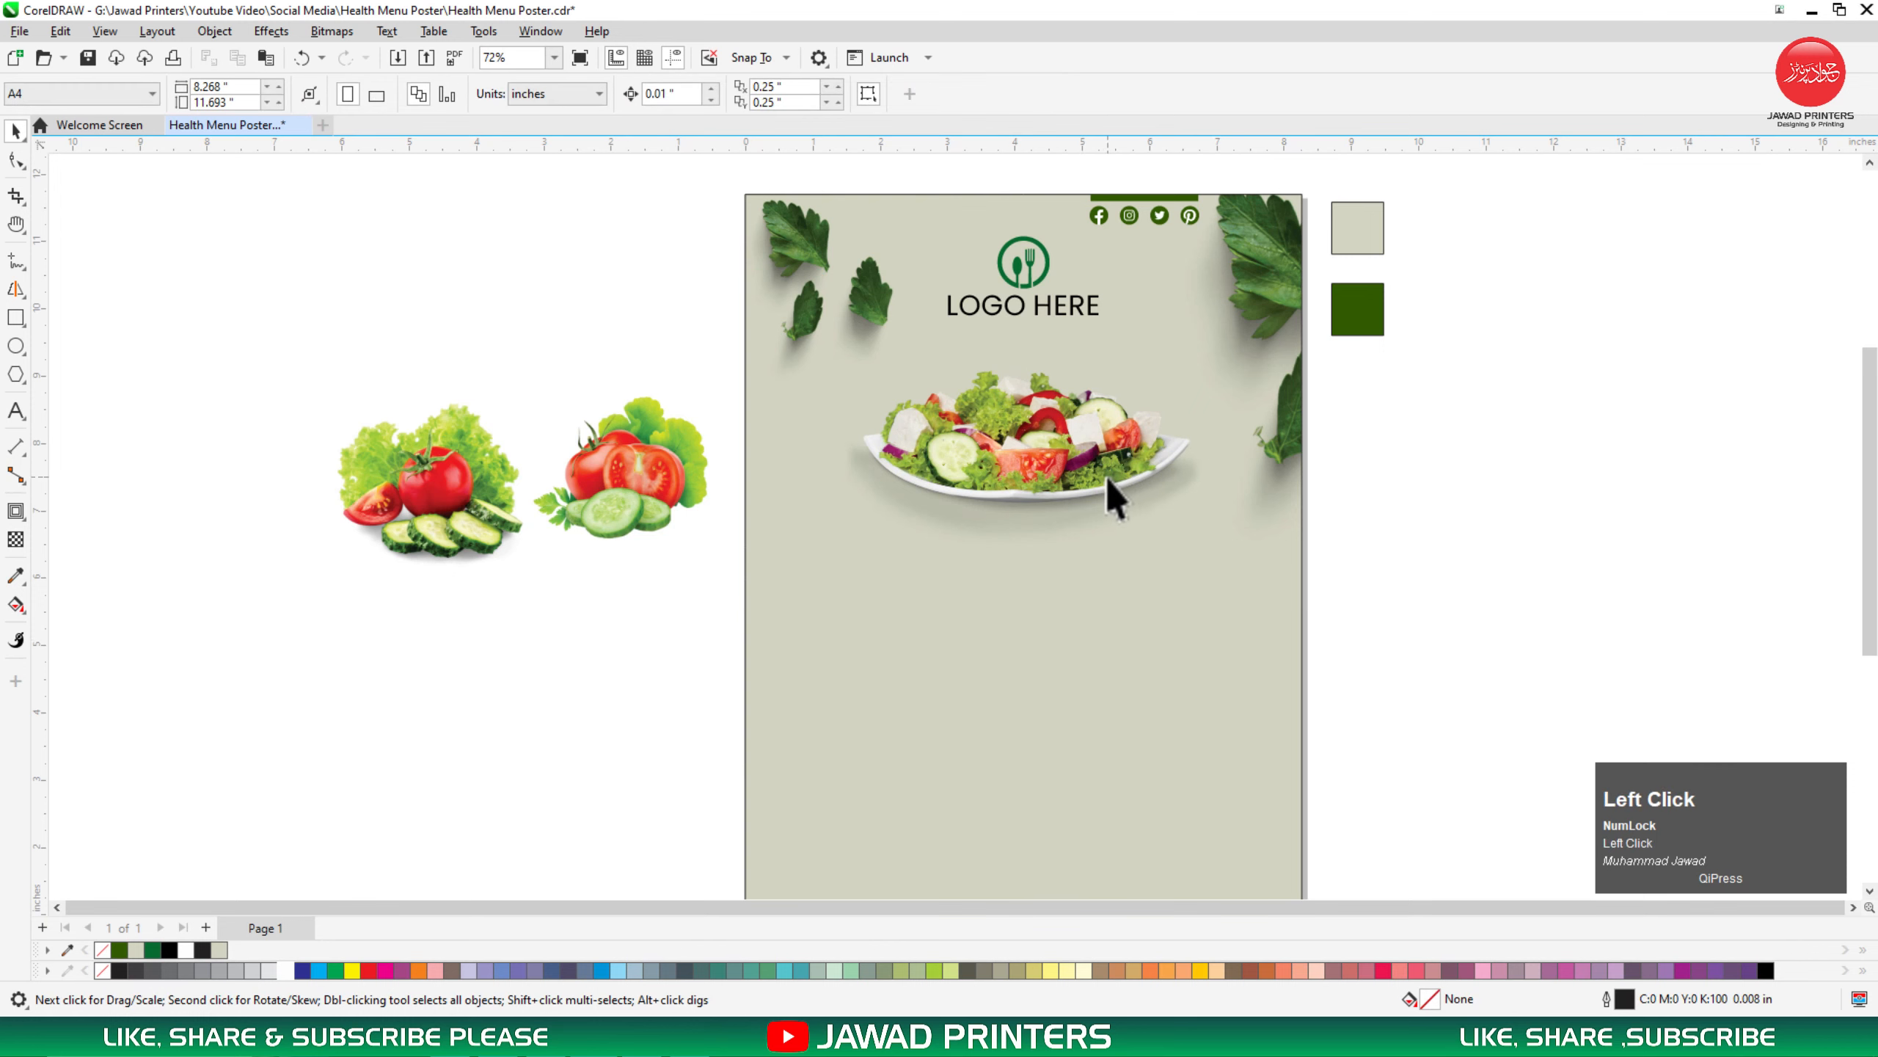
drag(1211, 548, 1283, 600)
Step: Enlarge the right-hand leaves inside the PowerClip slightly and shift both leaf images outward towards the poster's side edges
alt+click(1305, 412)
drag(1327, 549, 1327, 591)
drag(1285, 452, 1293, 452)
click(818, 283)
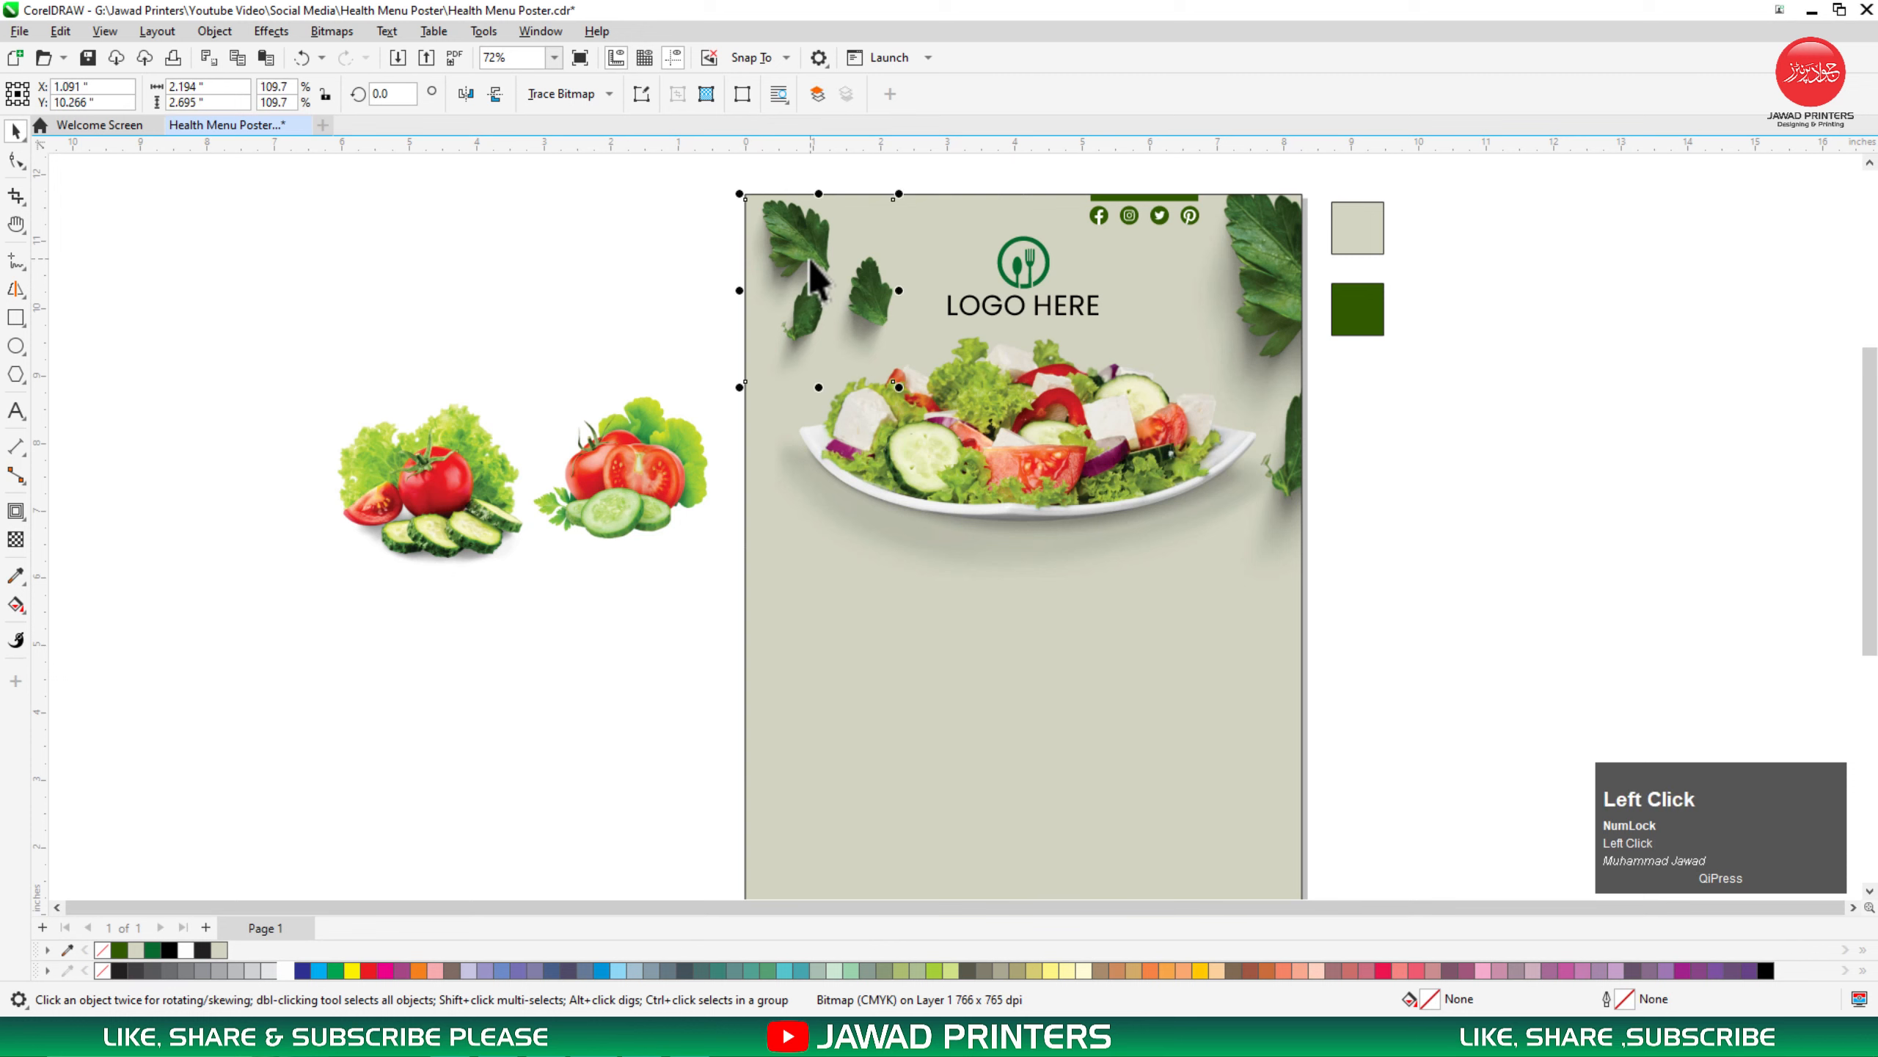
drag(812, 255, 803, 250)
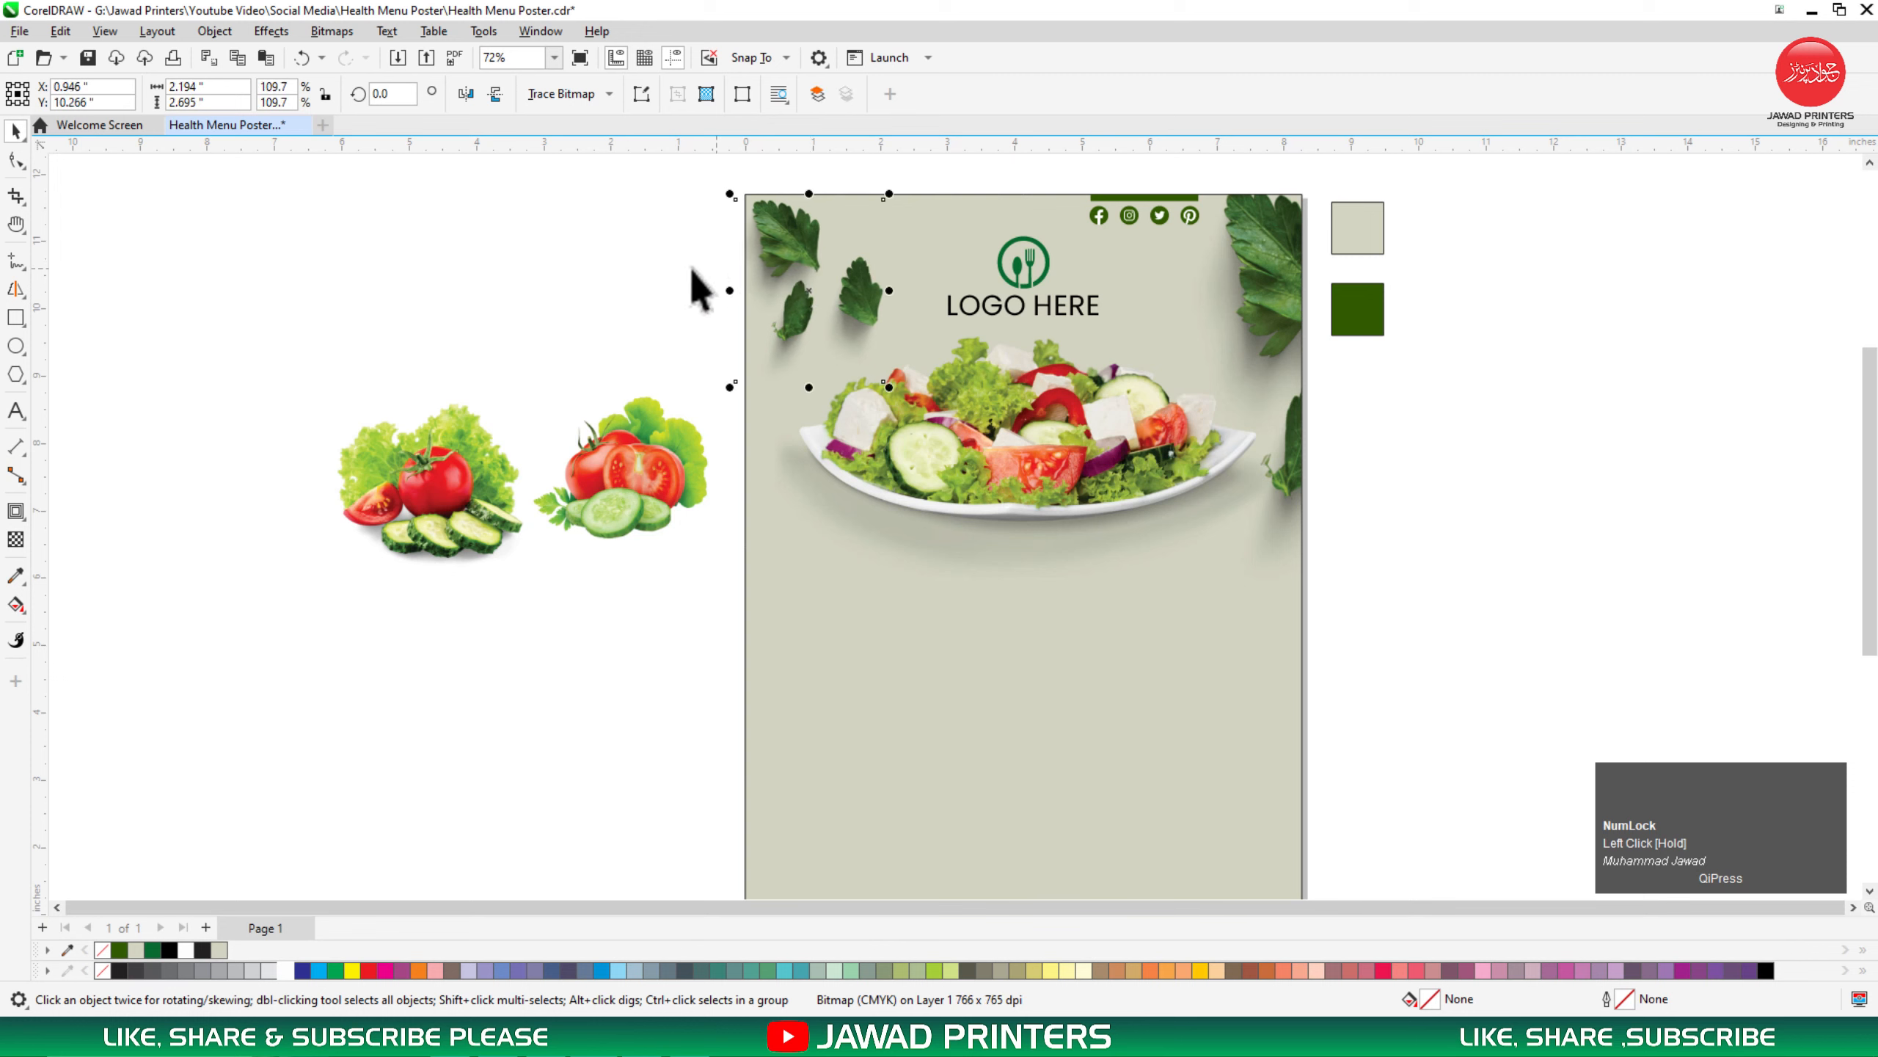
click(691, 287)
Step: Enlarge the salad plate to about 8.04 by 3.87 inches and centre it horizontally on the background rectangle
drag(1036, 434, 1177, 535)
drag(1279, 614, 1295, 629)
shift+click(1187, 681)
key(c)
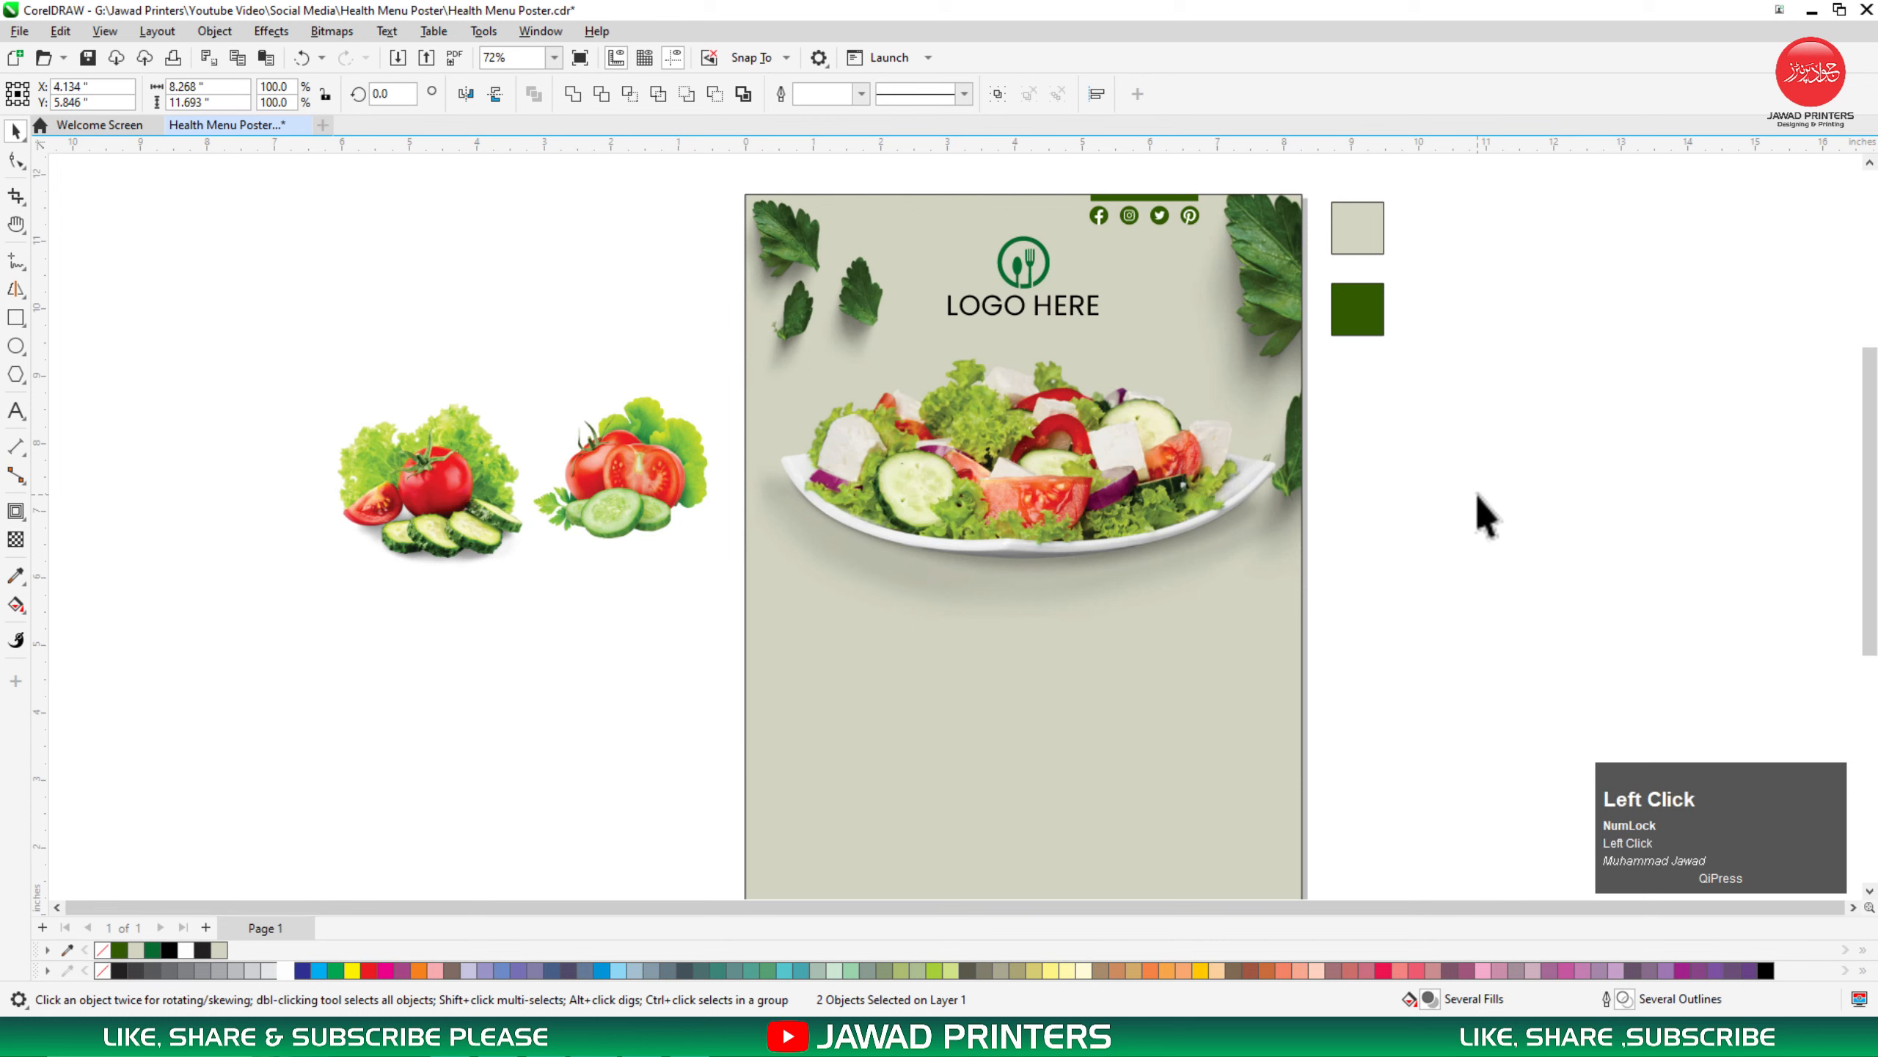
click(1526, 464)
Step: Move the salad plate and the logo slightly lower on the poster
drag(1073, 477, 1072, 498)
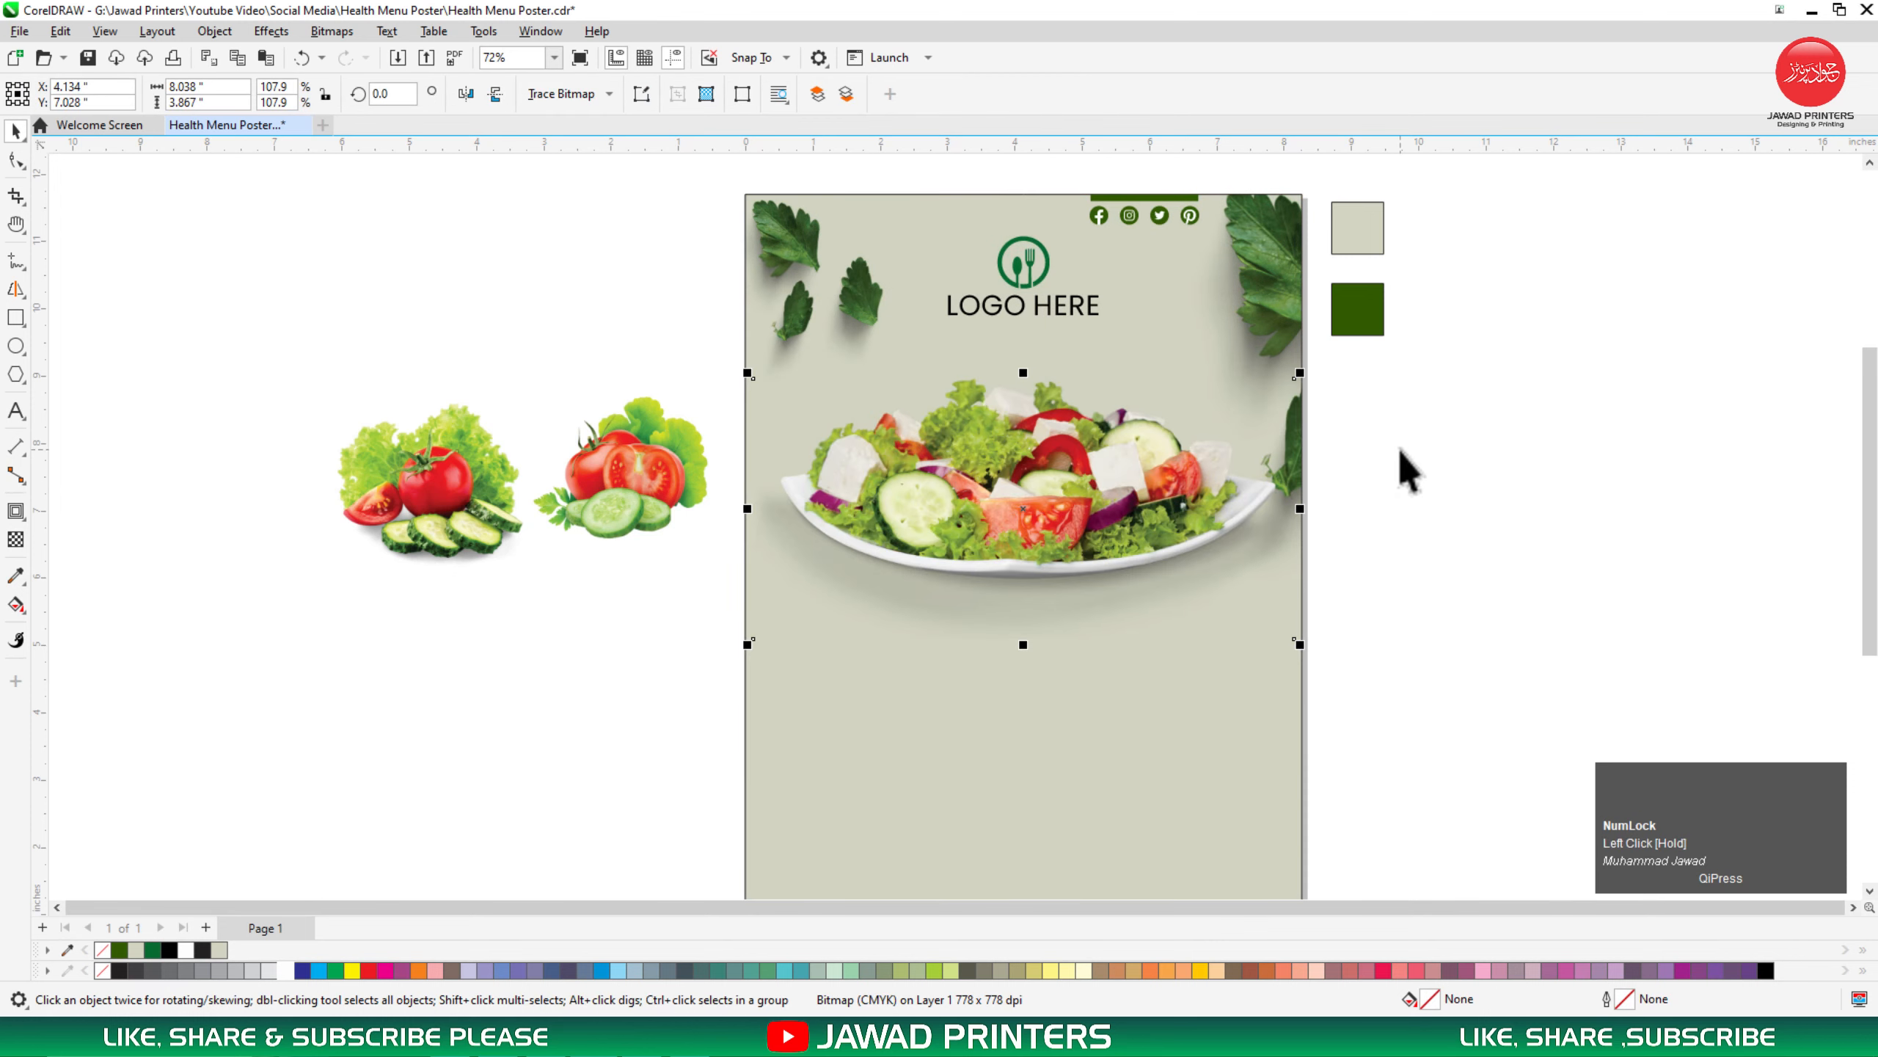
click(1468, 473)
drag(1025, 261, 1028, 271)
click(1442, 470)
Step: Add the text "SPECIAL VEGAN" on the poster below the salad plate
key(F2)
drag(1491, 415, 630, 916)
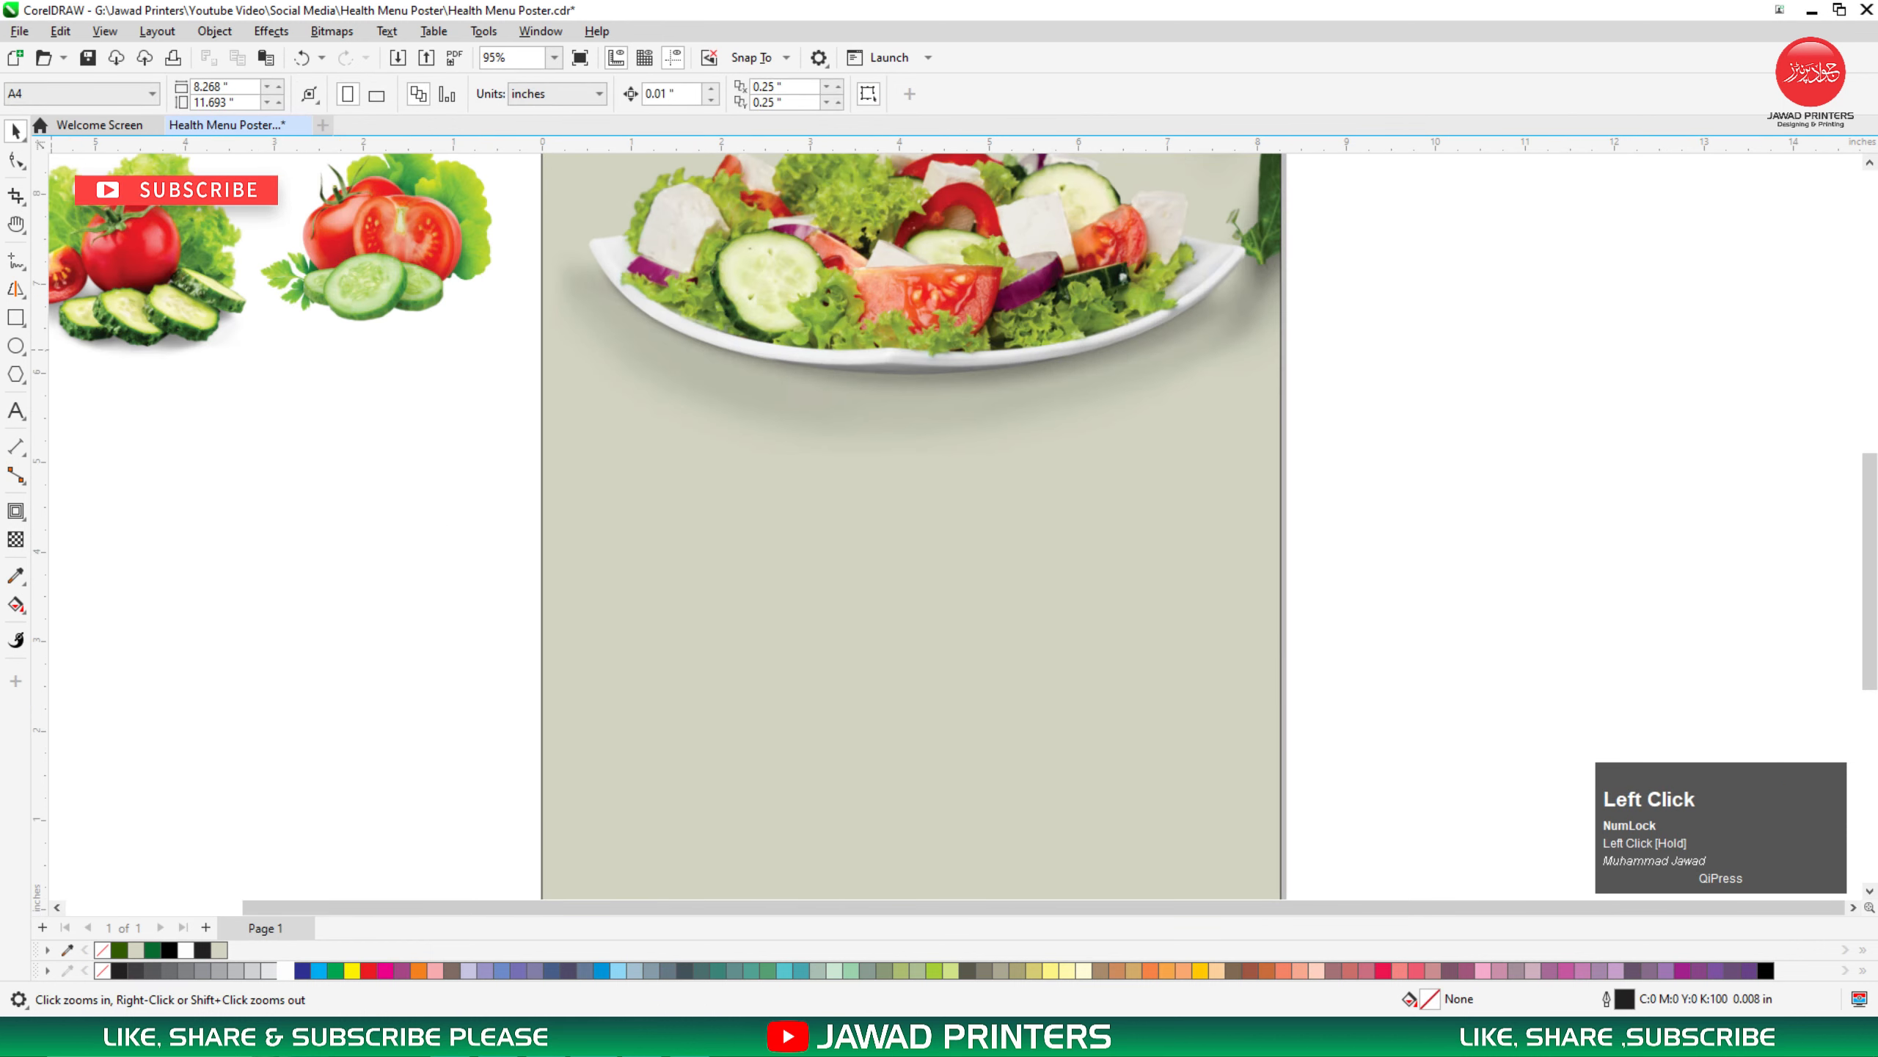
click(15, 409)
click(720, 461)
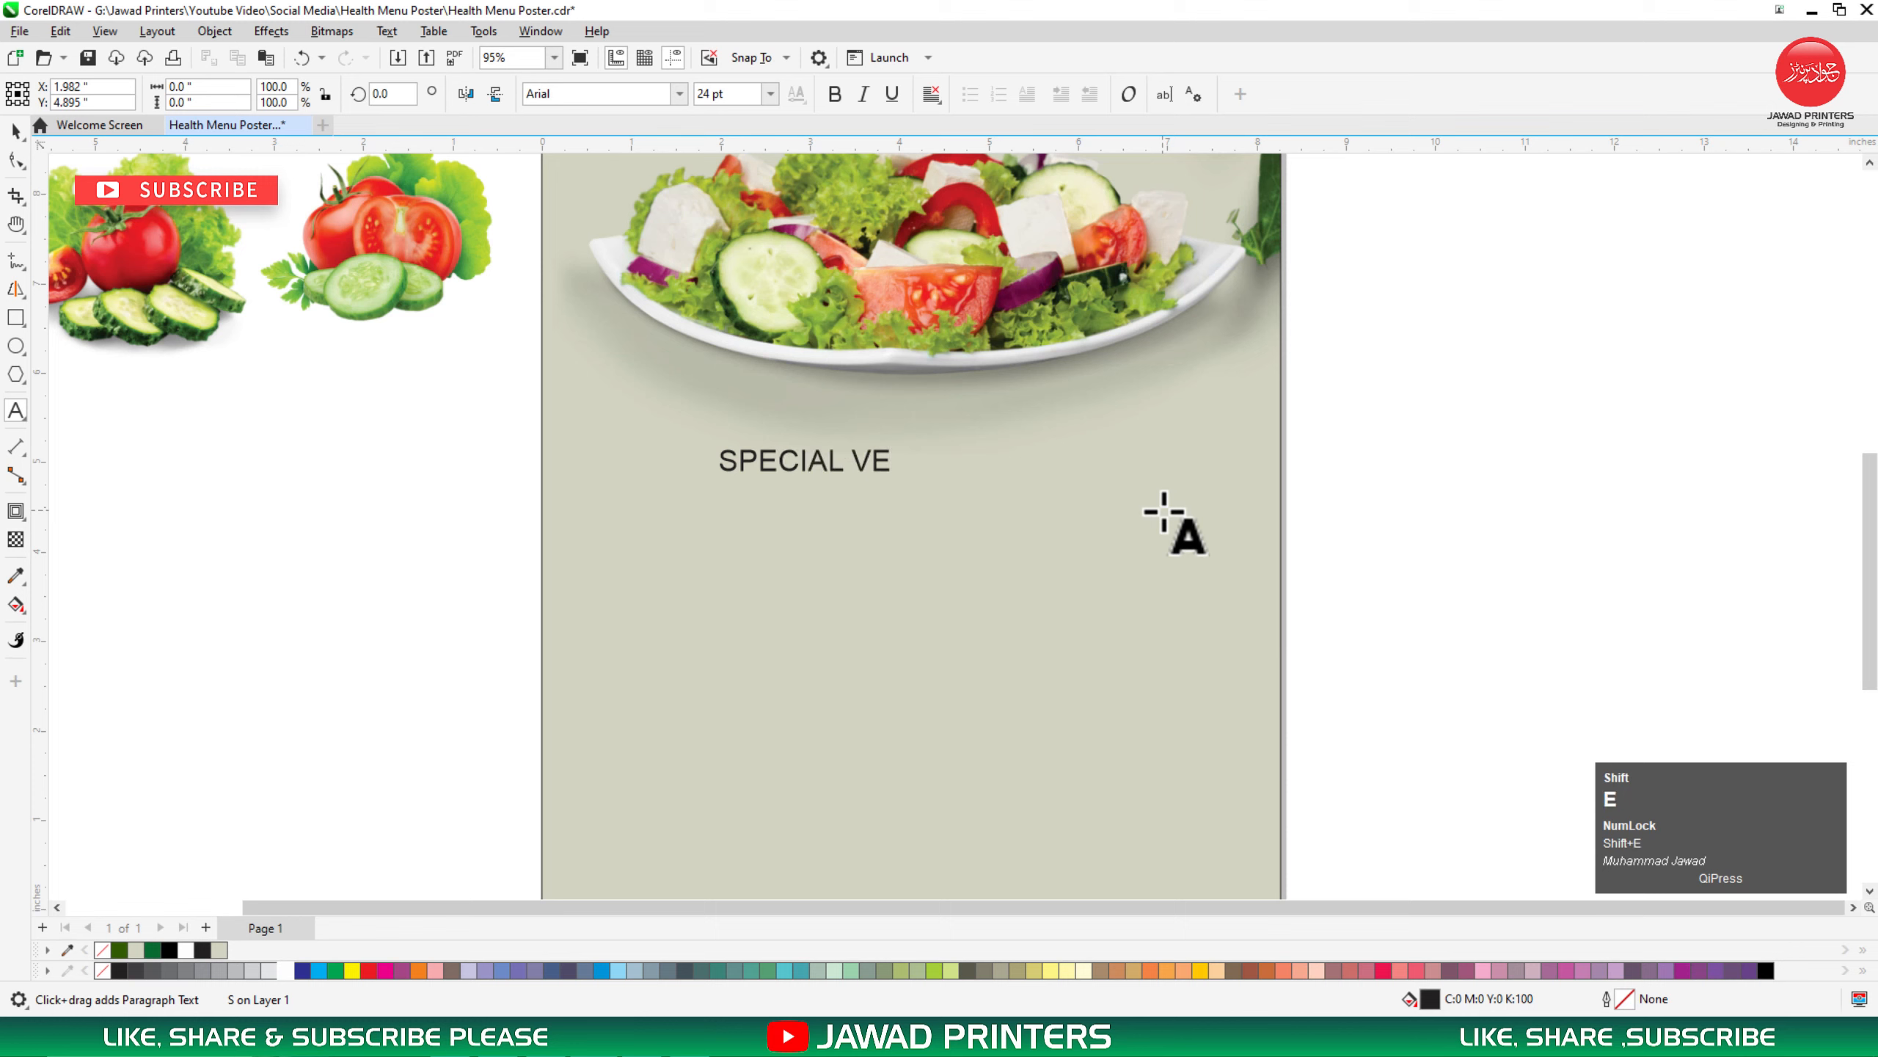
text(GAN)
key(ctrl+space)
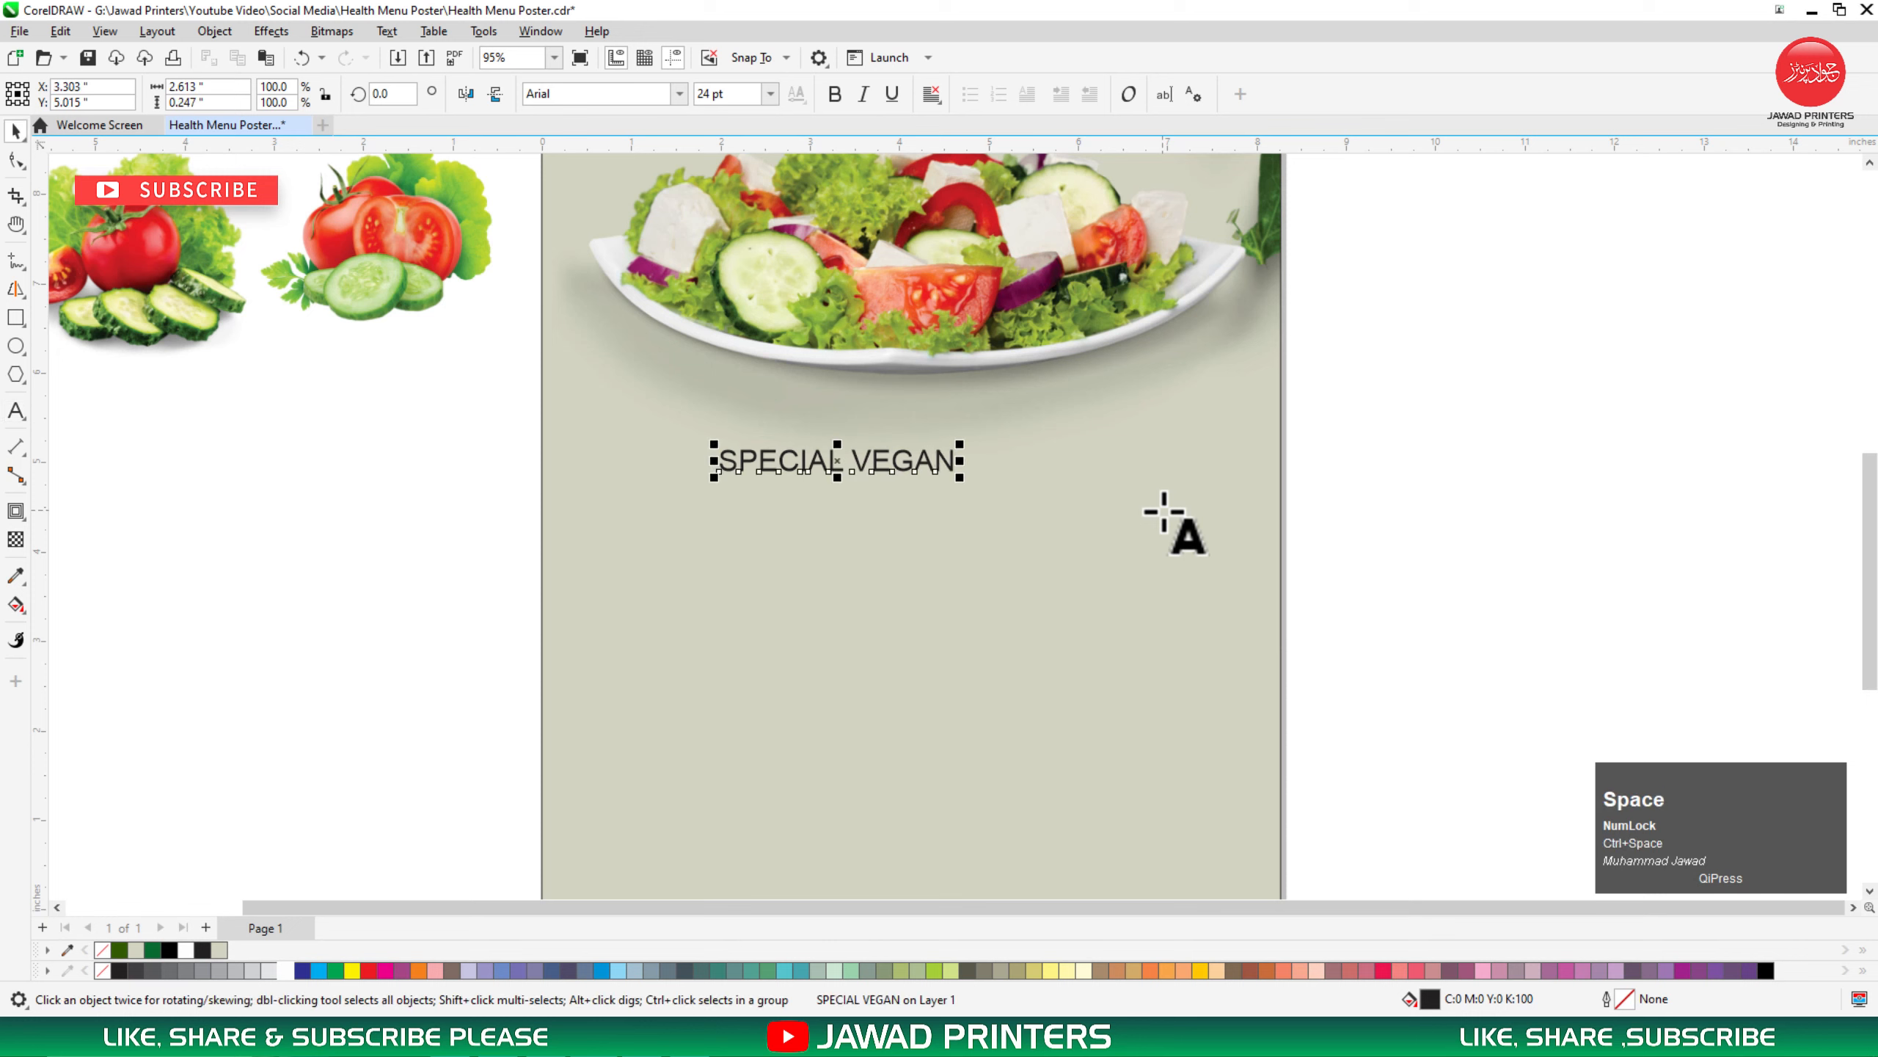
Step: Set the SPECIAL VEGAN text in the Poppins font and centre it horizontally on the poster
click(681, 91)
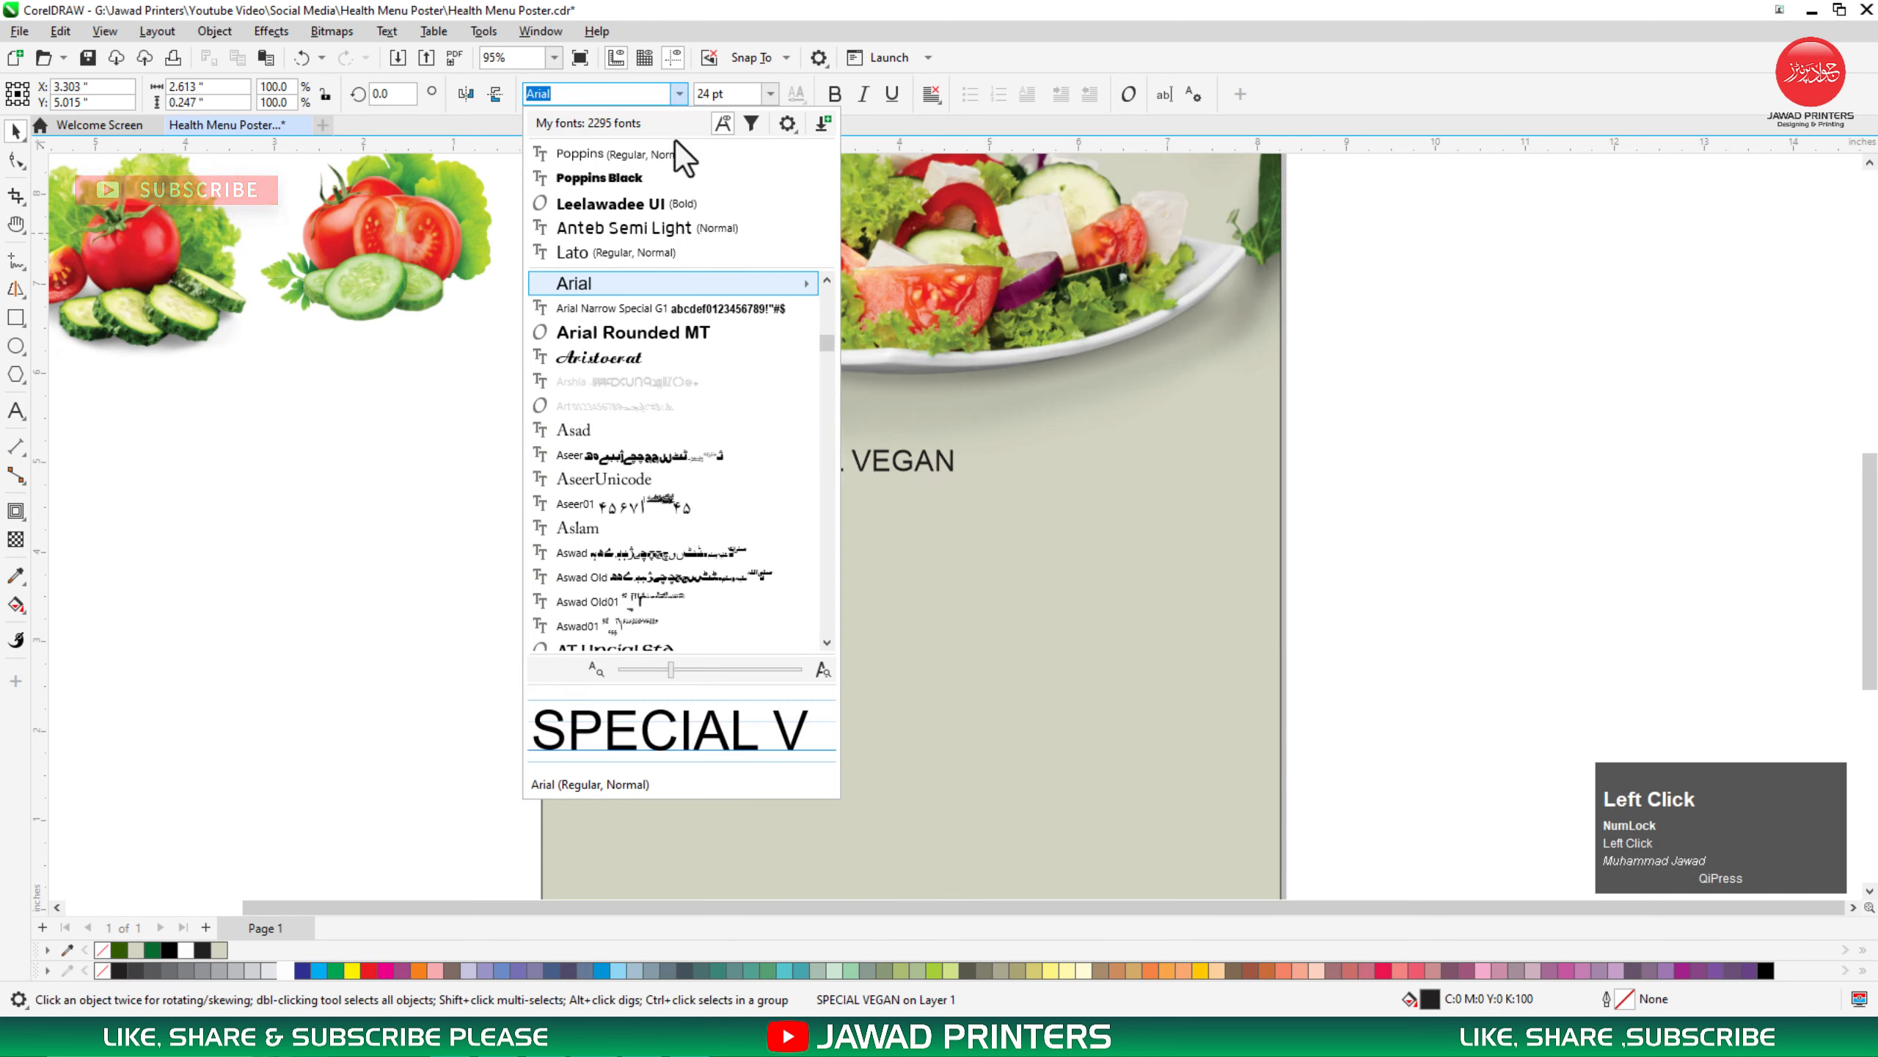
click(671, 151)
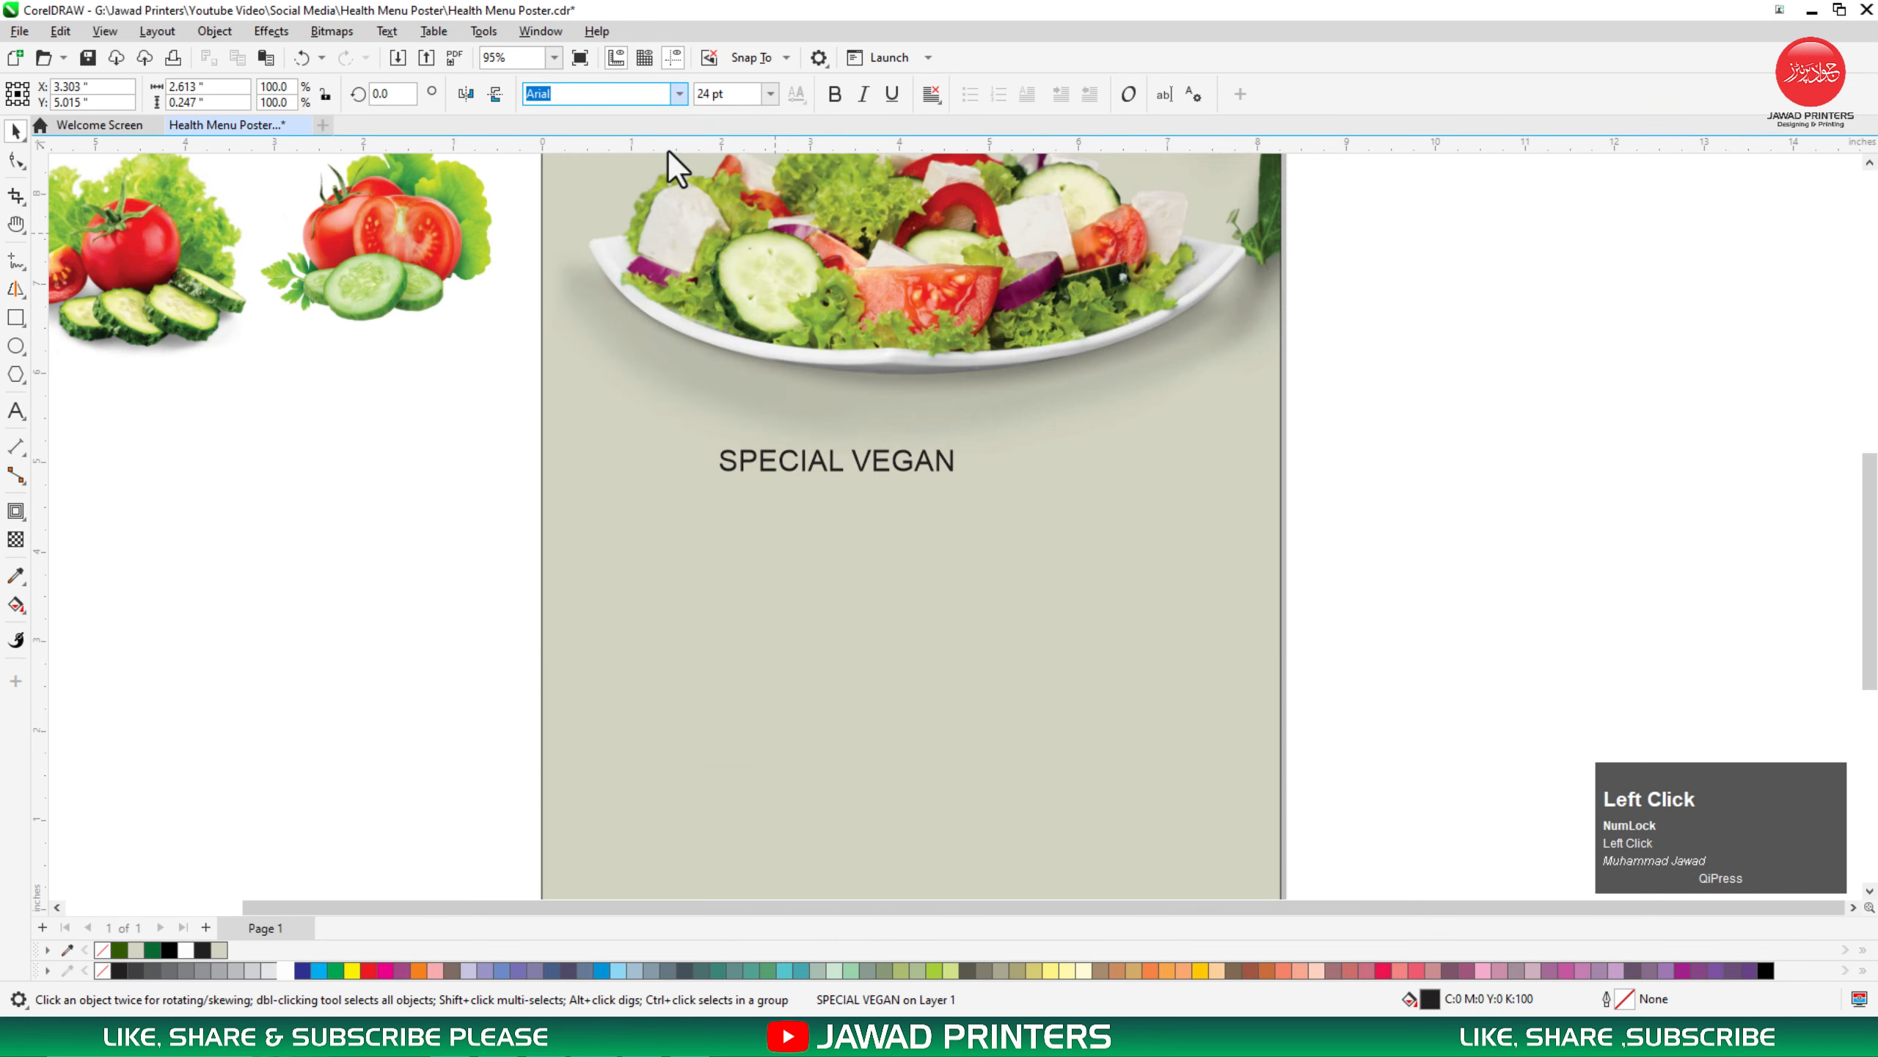
shift+click(964, 491)
key(c)
click(1415, 454)
Step: Scale the SPECIAL VEGAN text up to about 28.9 pt and colour it dark green (#315B00)
click(1022, 470)
drag(1026, 478, 1054, 500)
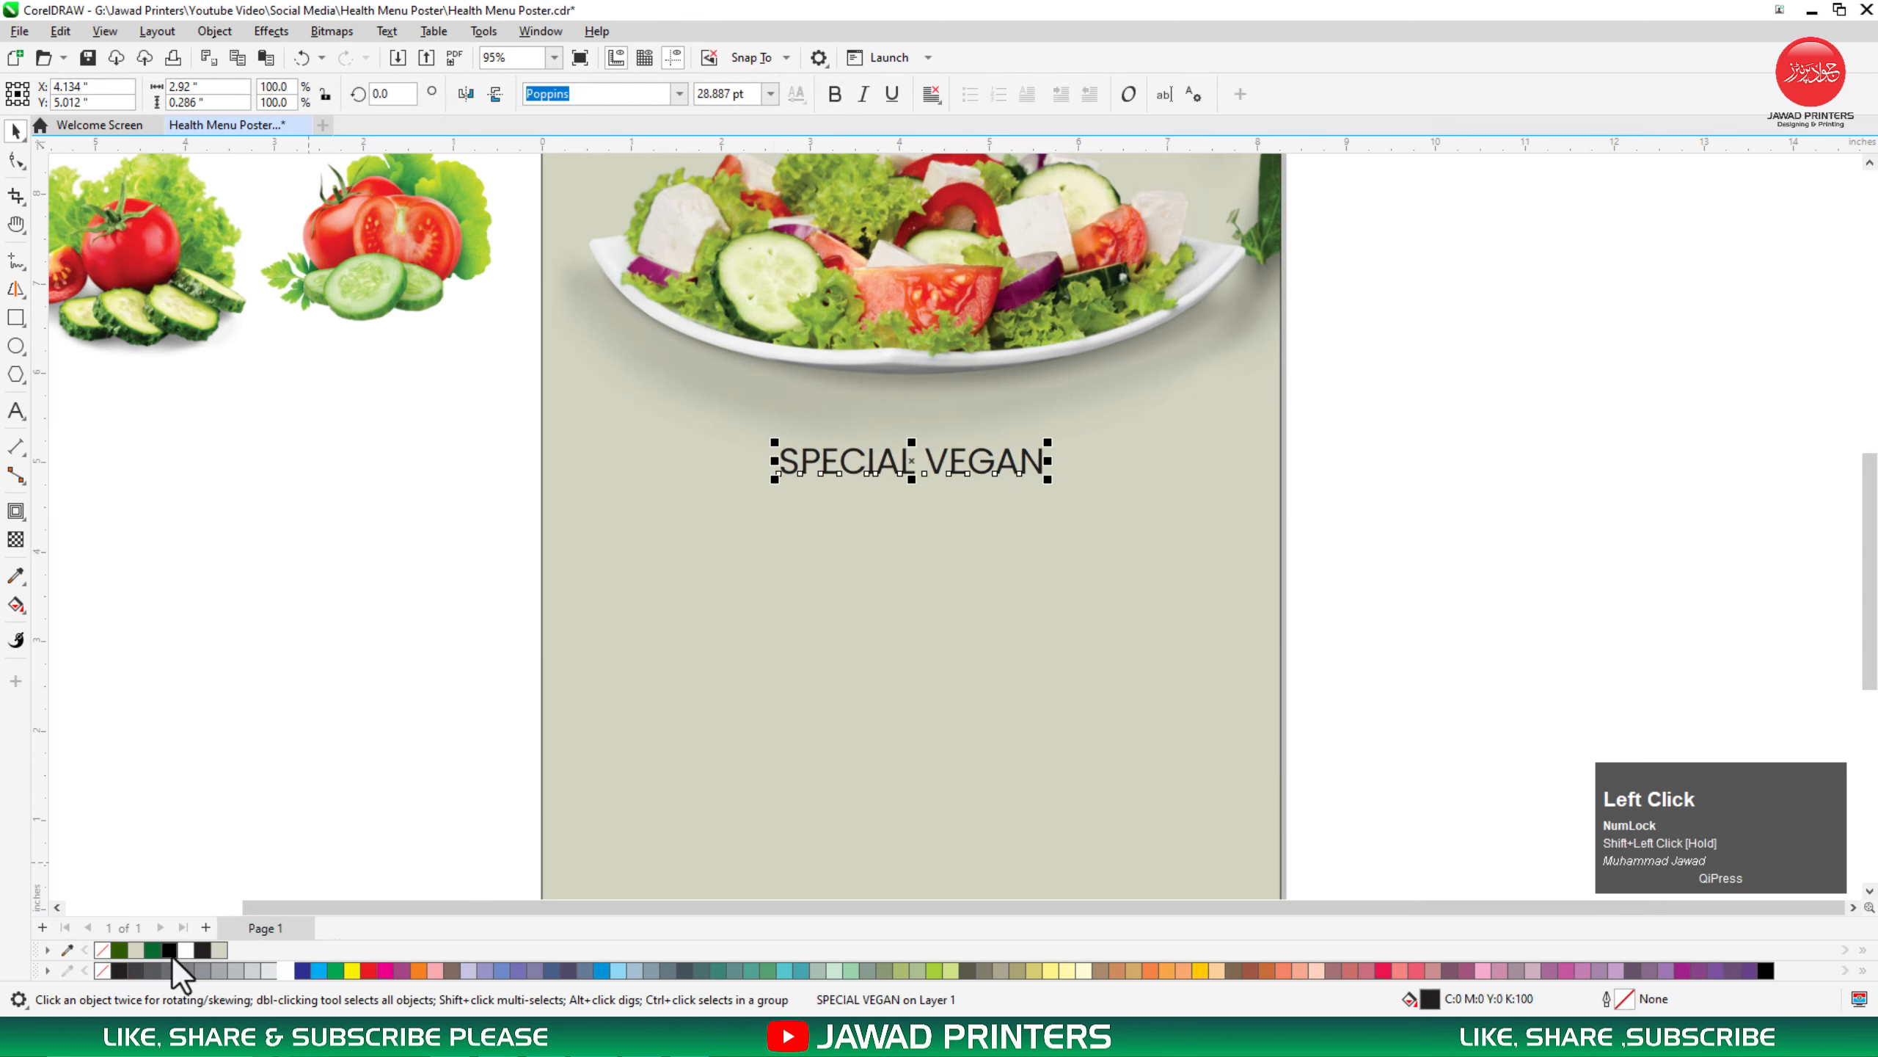
click(126, 948)
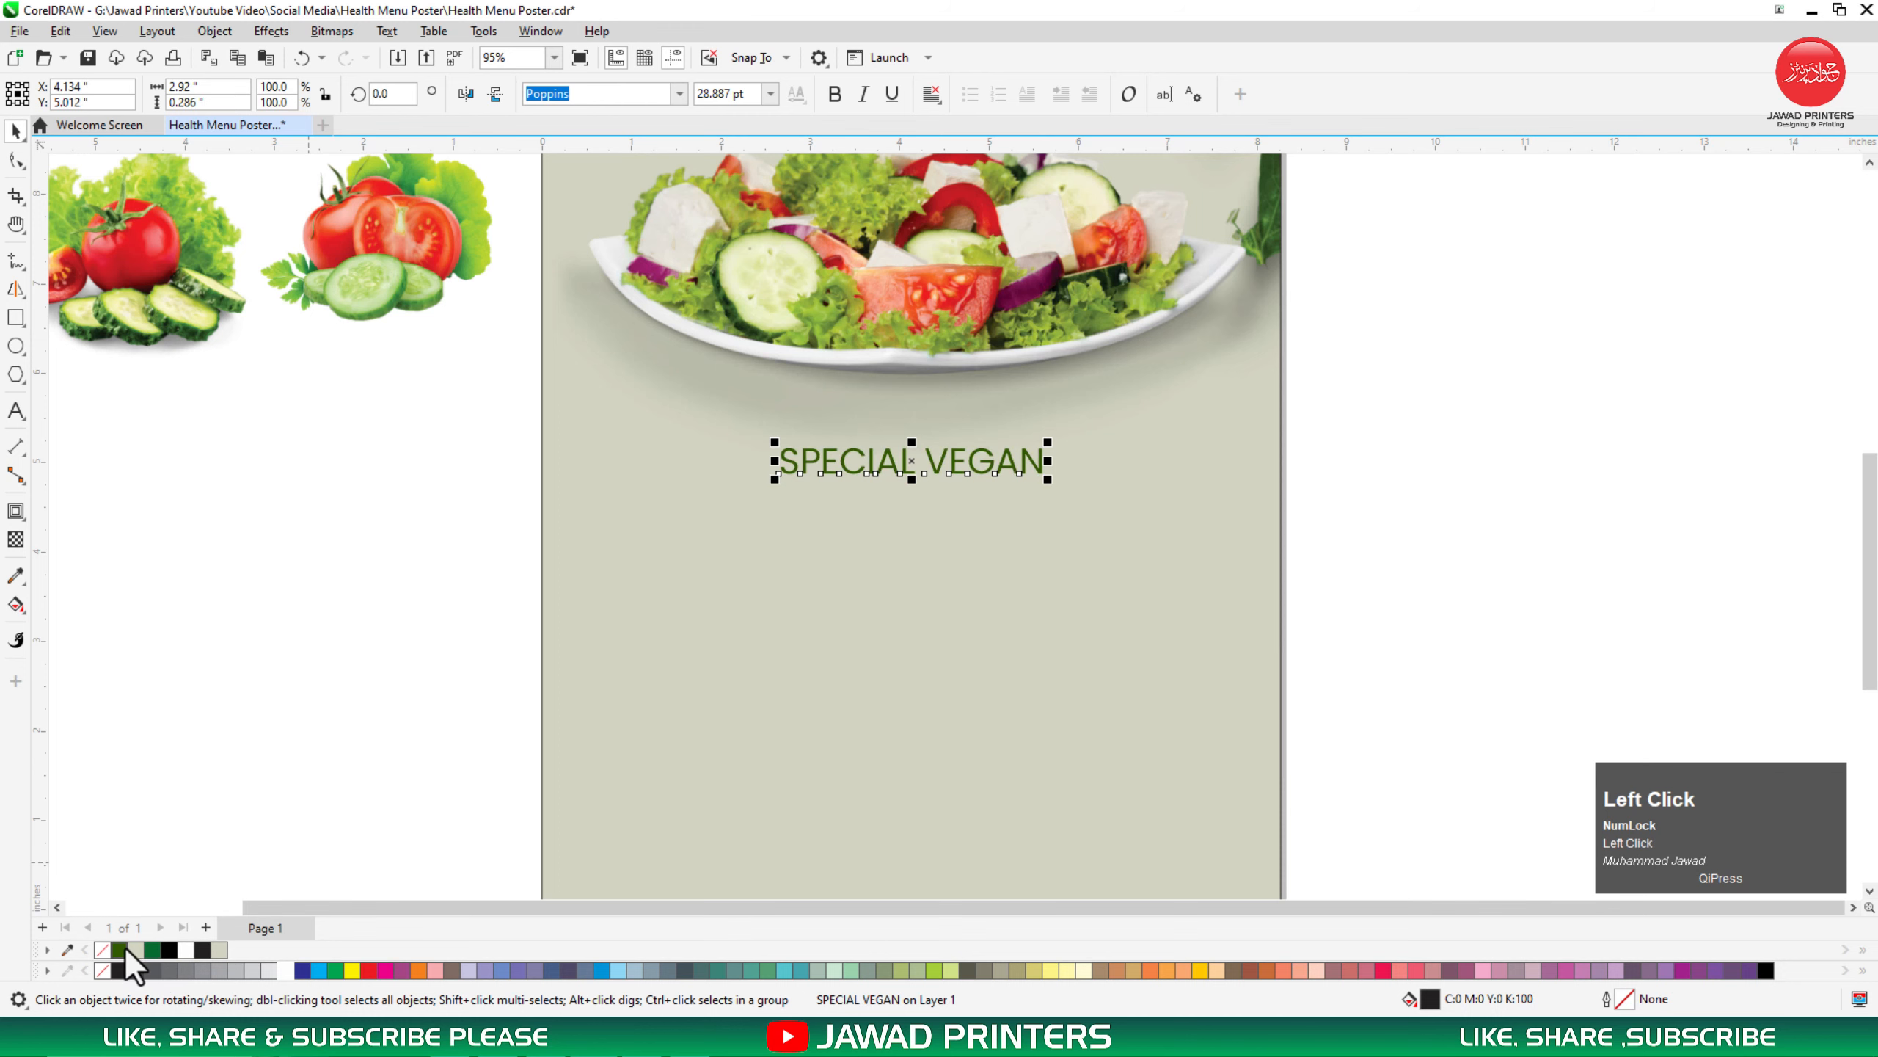
click(1324, 319)
Step: Raise the SPECIAL VEGAN line slightly, duplicate it directly underneath, and change the copy's text to "HEALTH MENU"
key(F2)
drag(1345, 323, 884, 551)
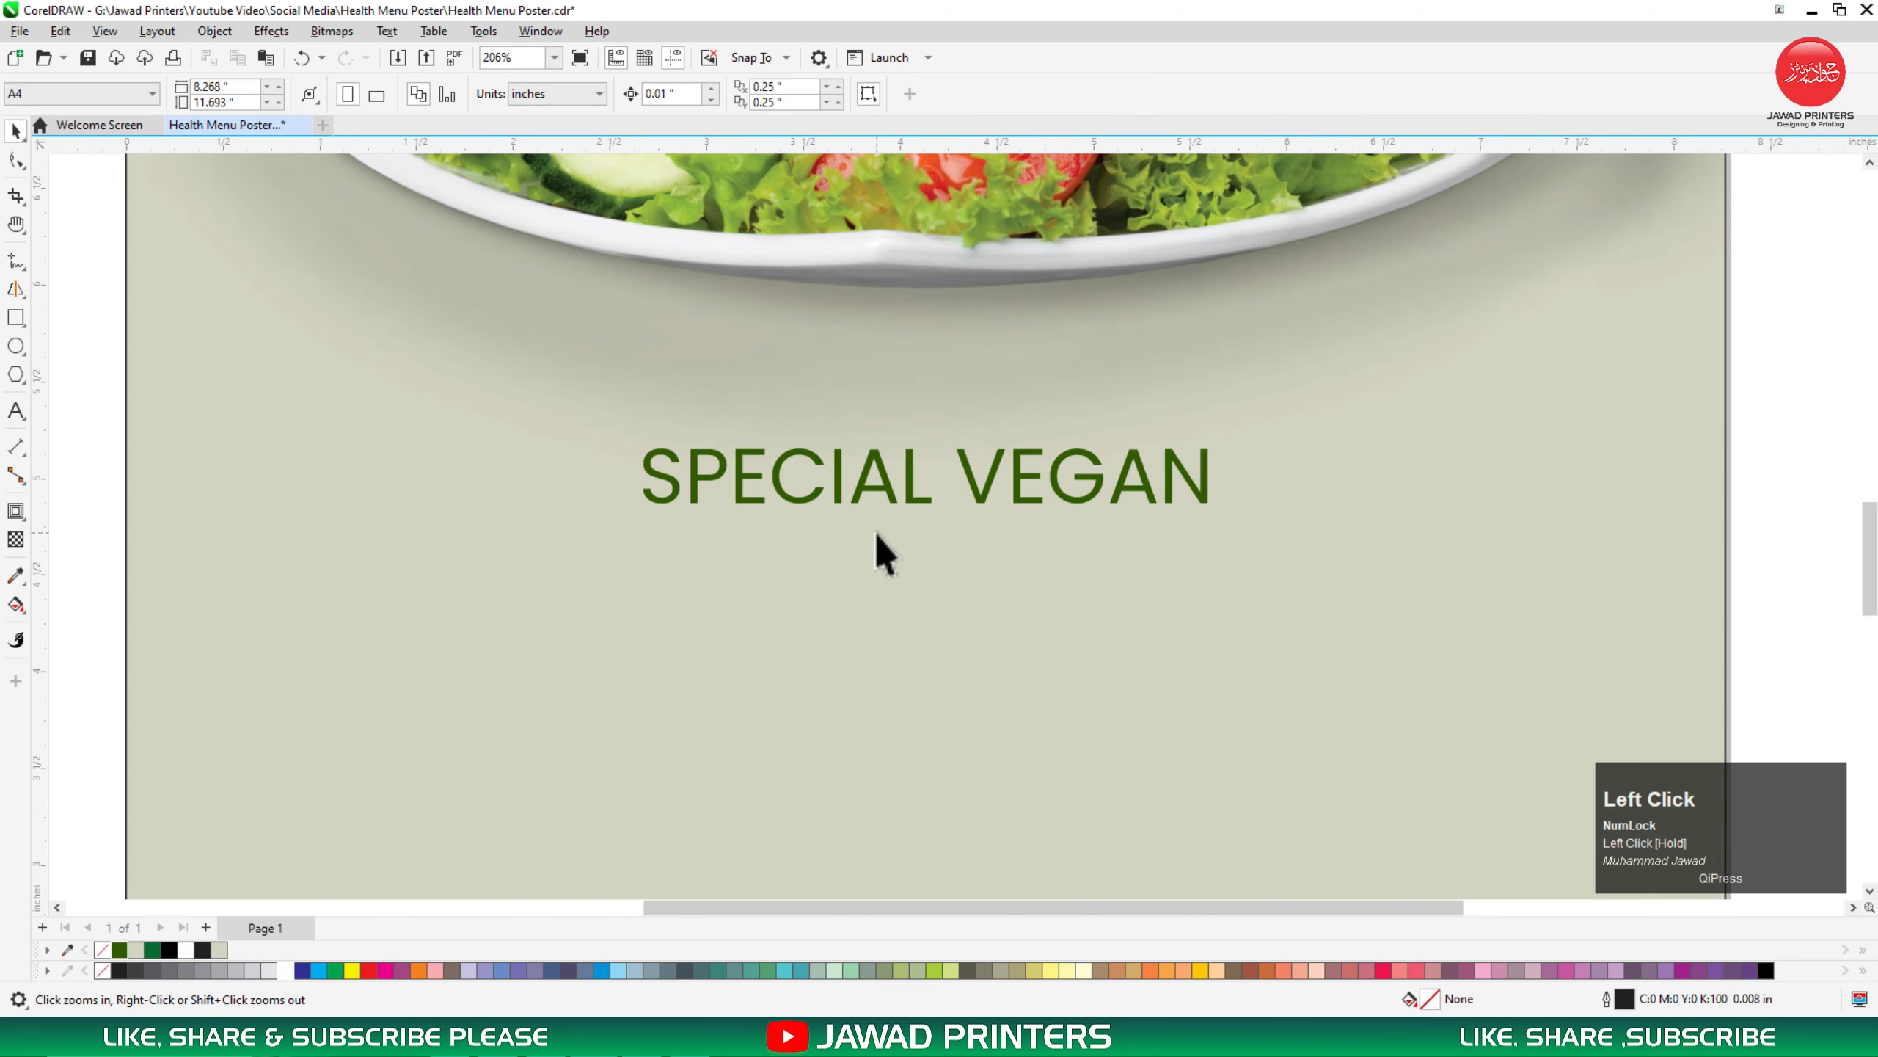
drag(884, 464, 889, 554)
click(890, 466)
right_click(888, 553)
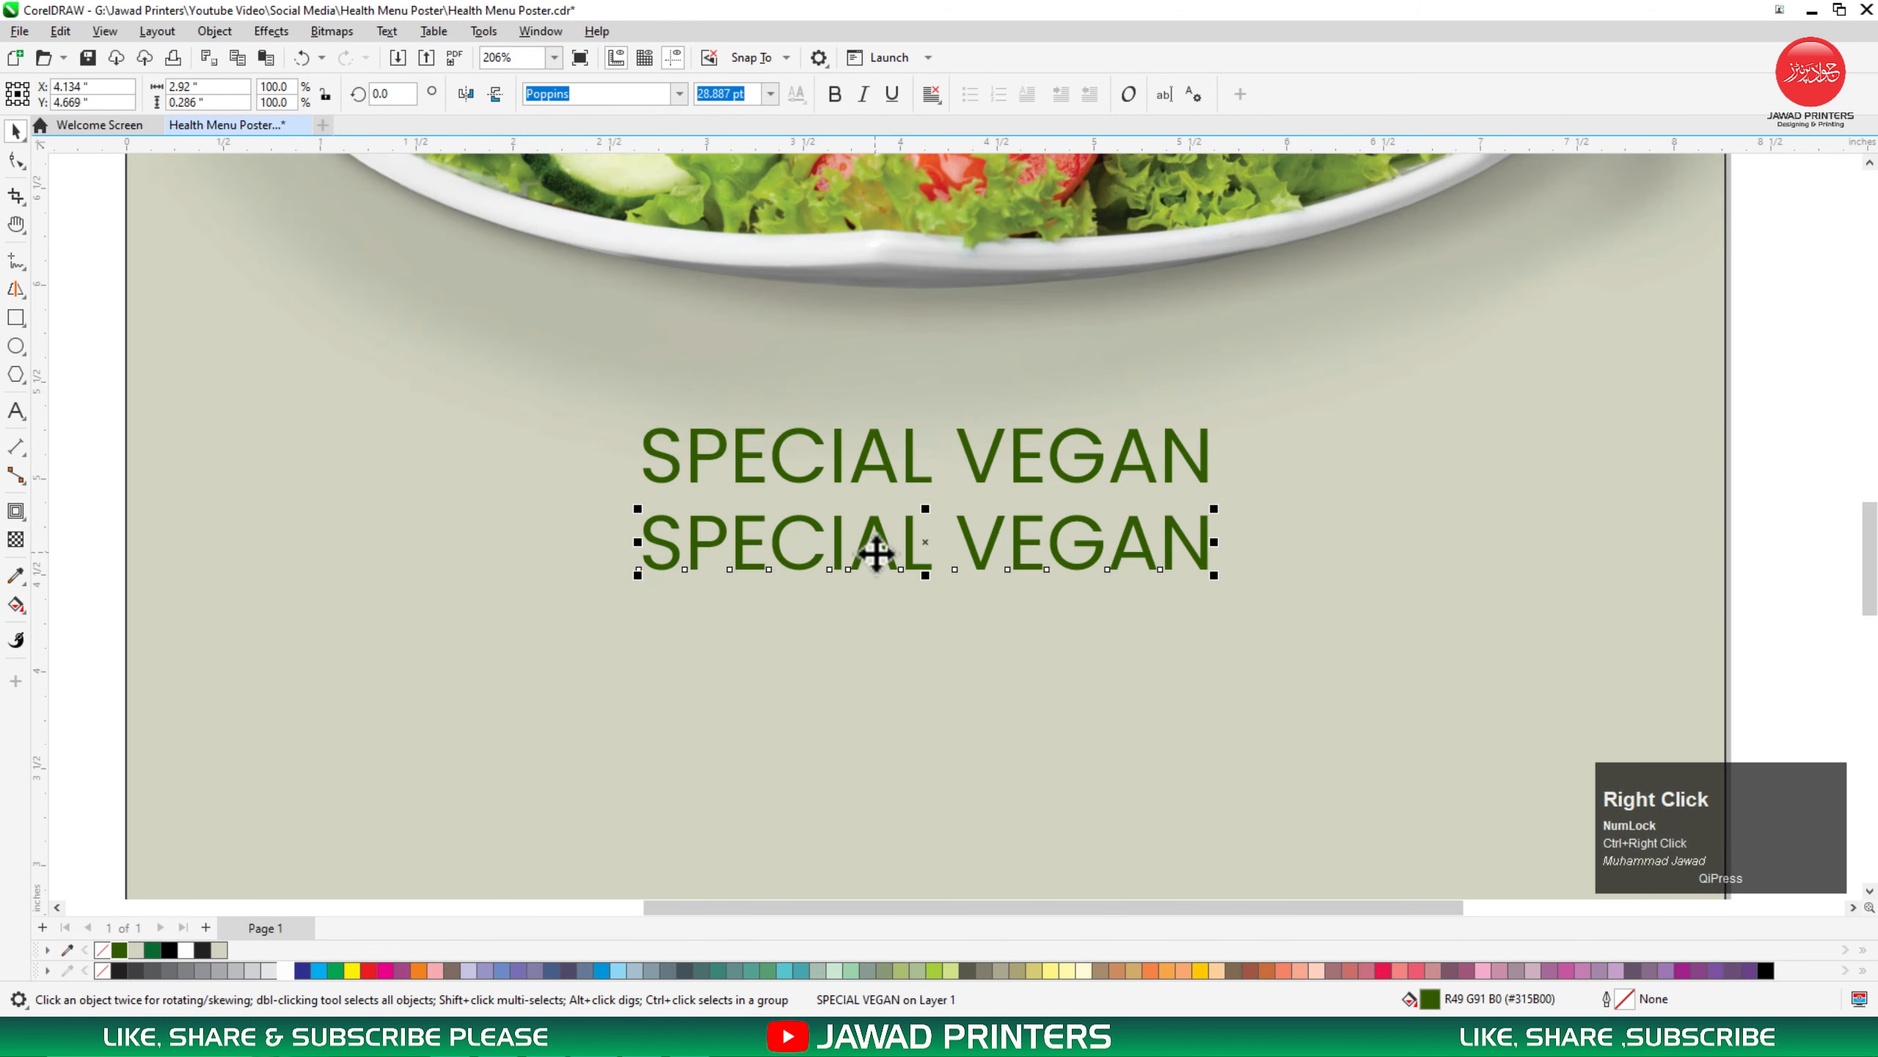
double_click(876, 547)
key(ctrl+a)
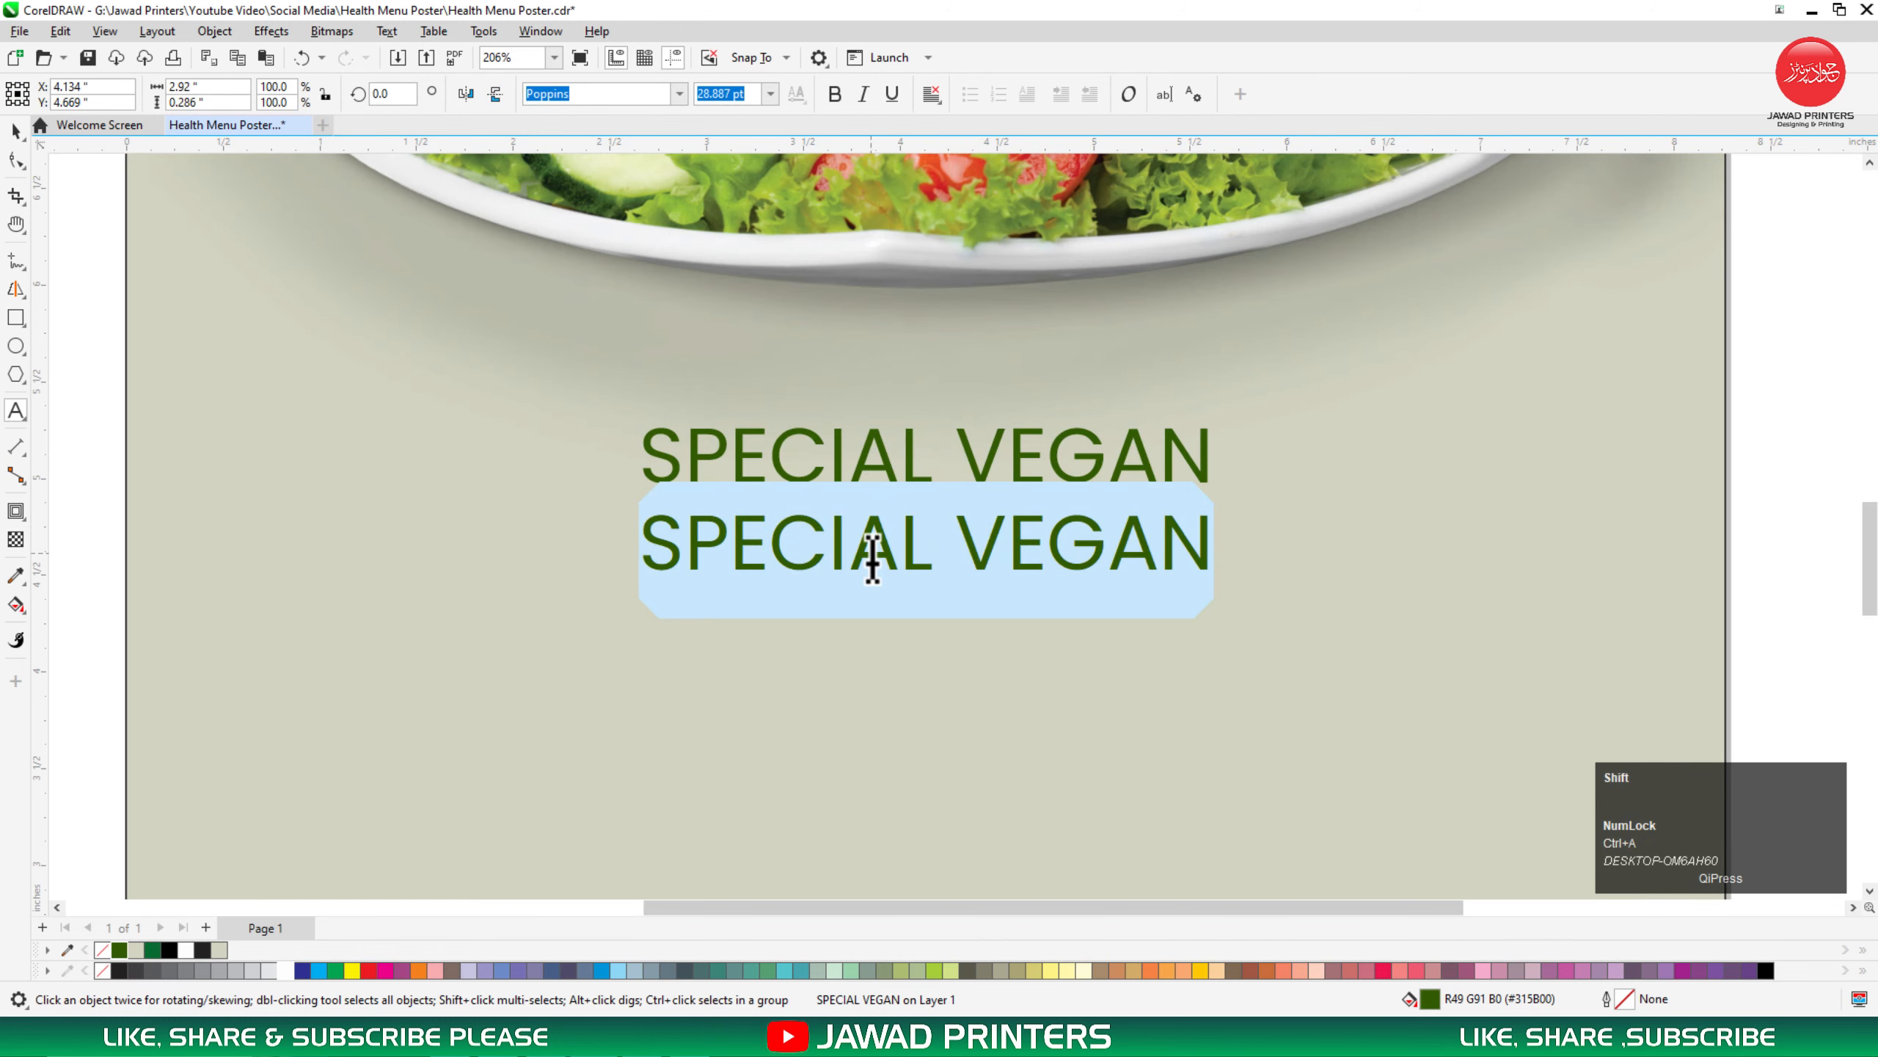
text(HEALTH)
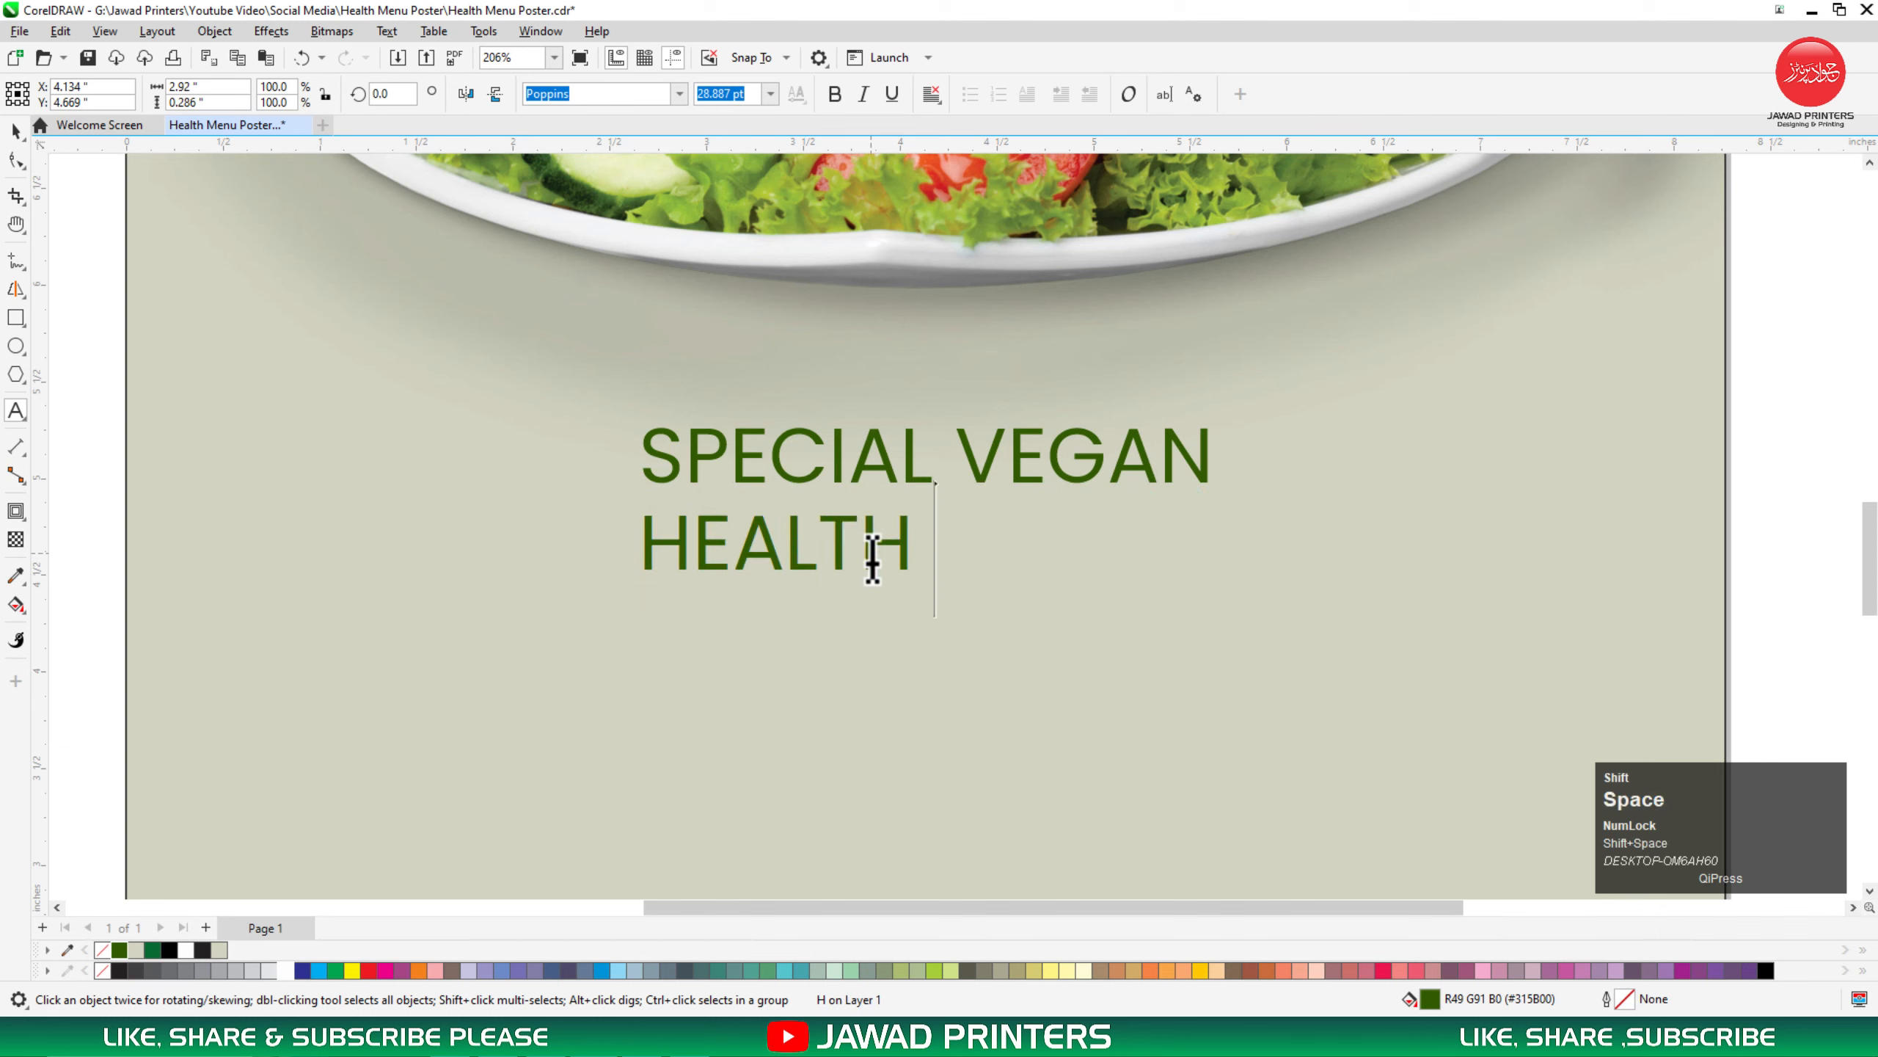
text( MENU)
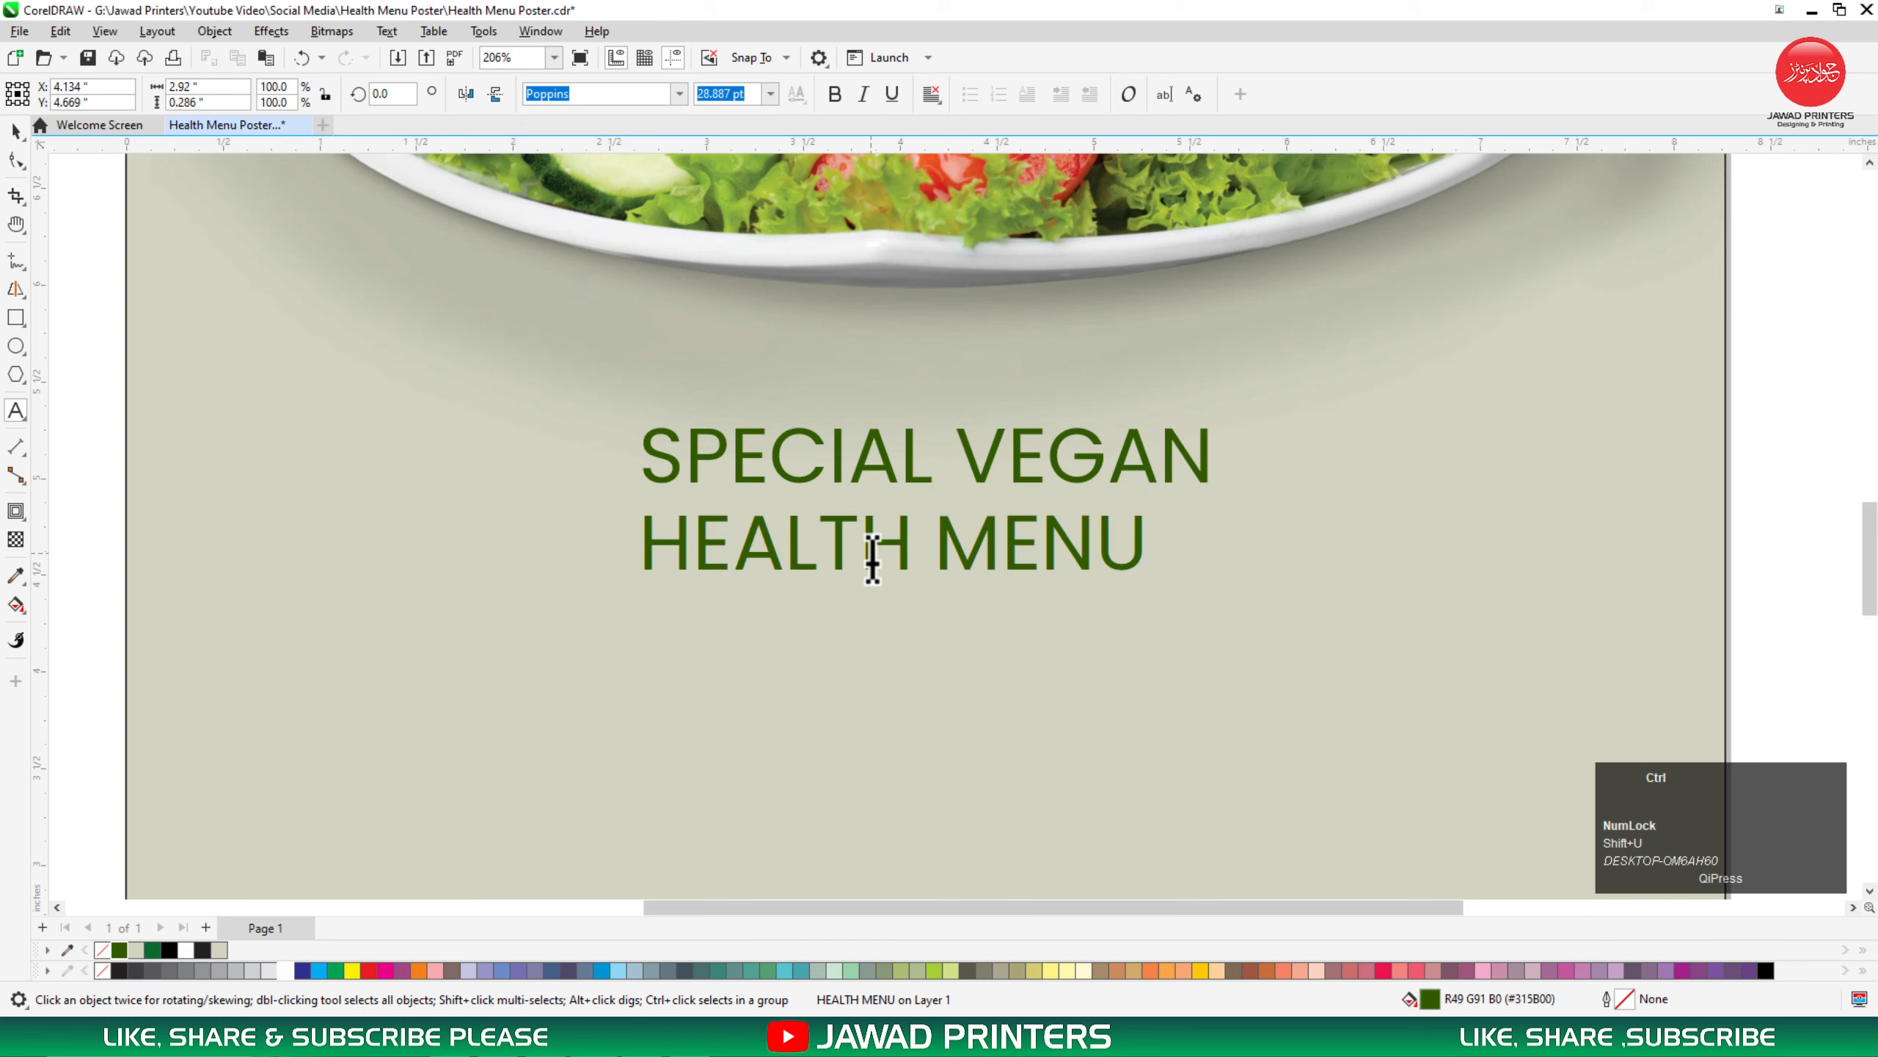
Step: Set the HEALTH MENU line in the Poppins Black font and centre it horizontally on the poster
click(678, 94)
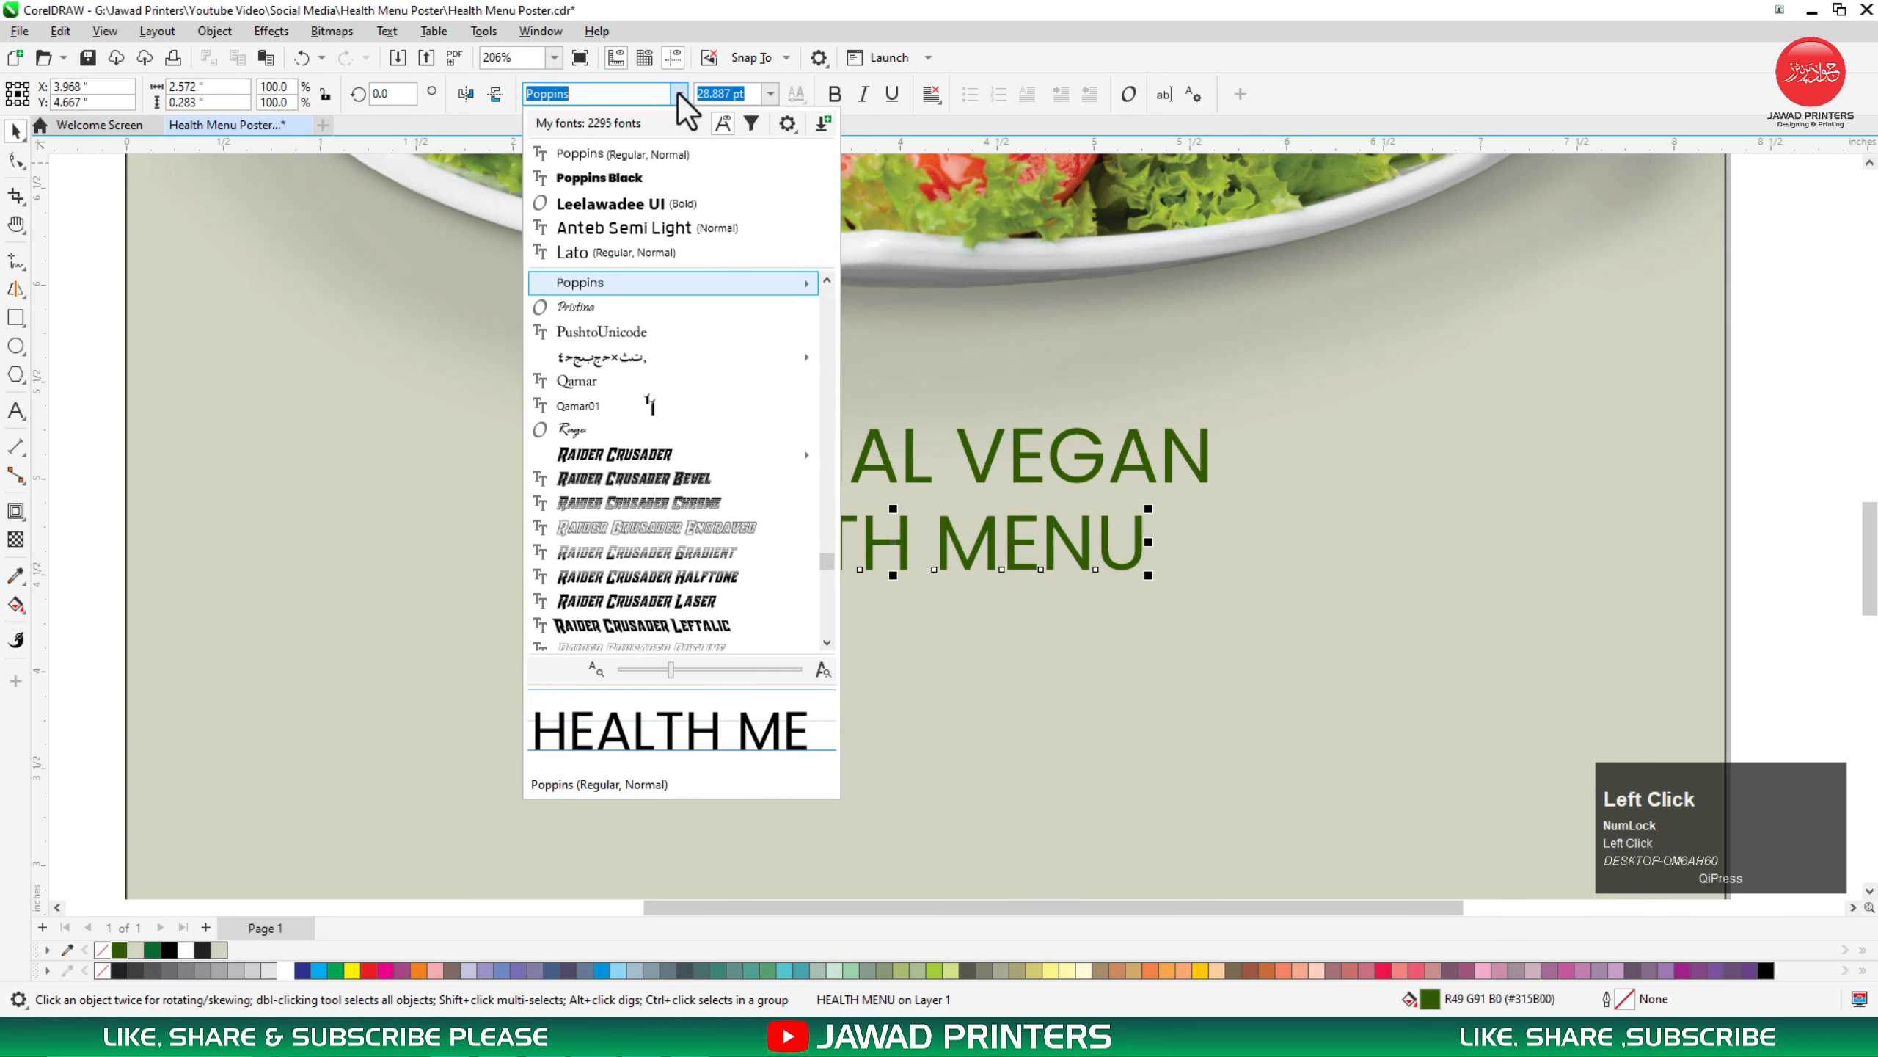
shift+click(965, 616)
key(c)
click(1084, 558)
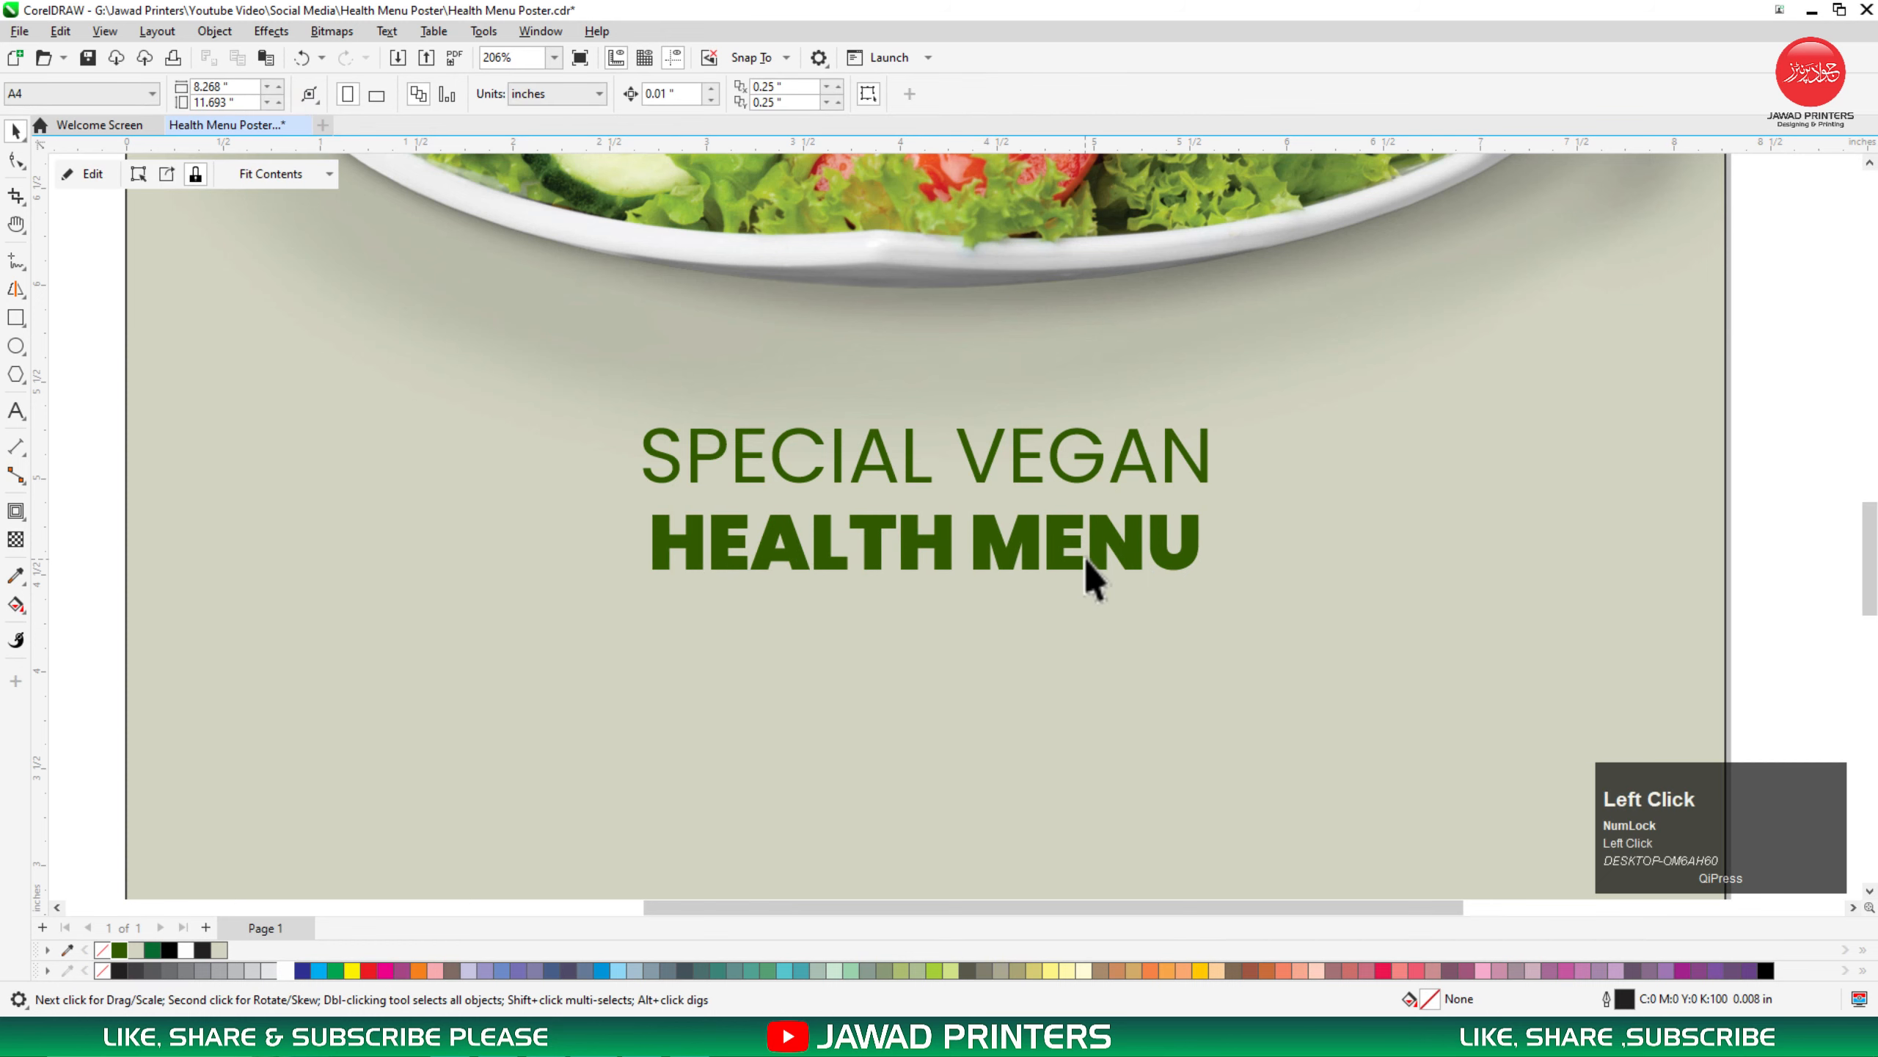
Step: Scale HEALTH MENU up to about 48.3 pt and colour only the word HEALTH black (K:100)
click(1180, 575)
drag(1209, 578, 1408, 629)
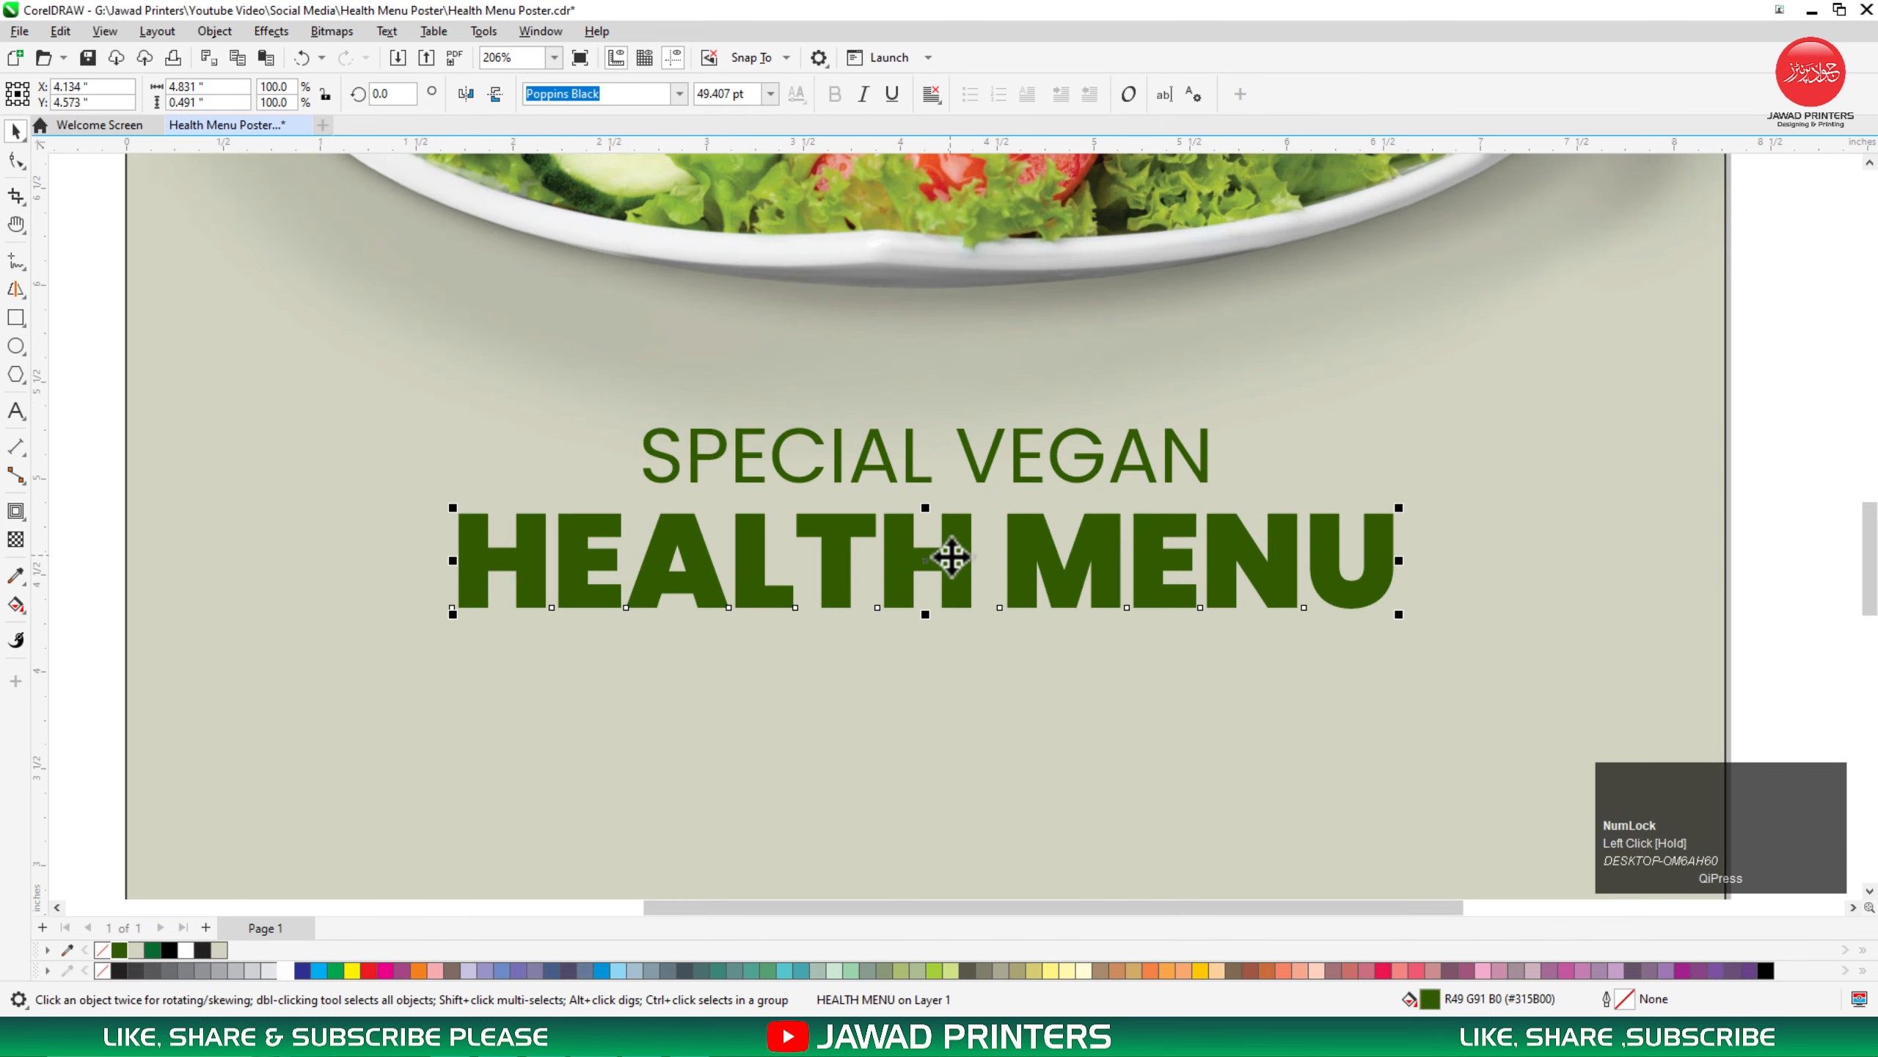
double_click(958, 551)
drag(974, 562, 452, 585)
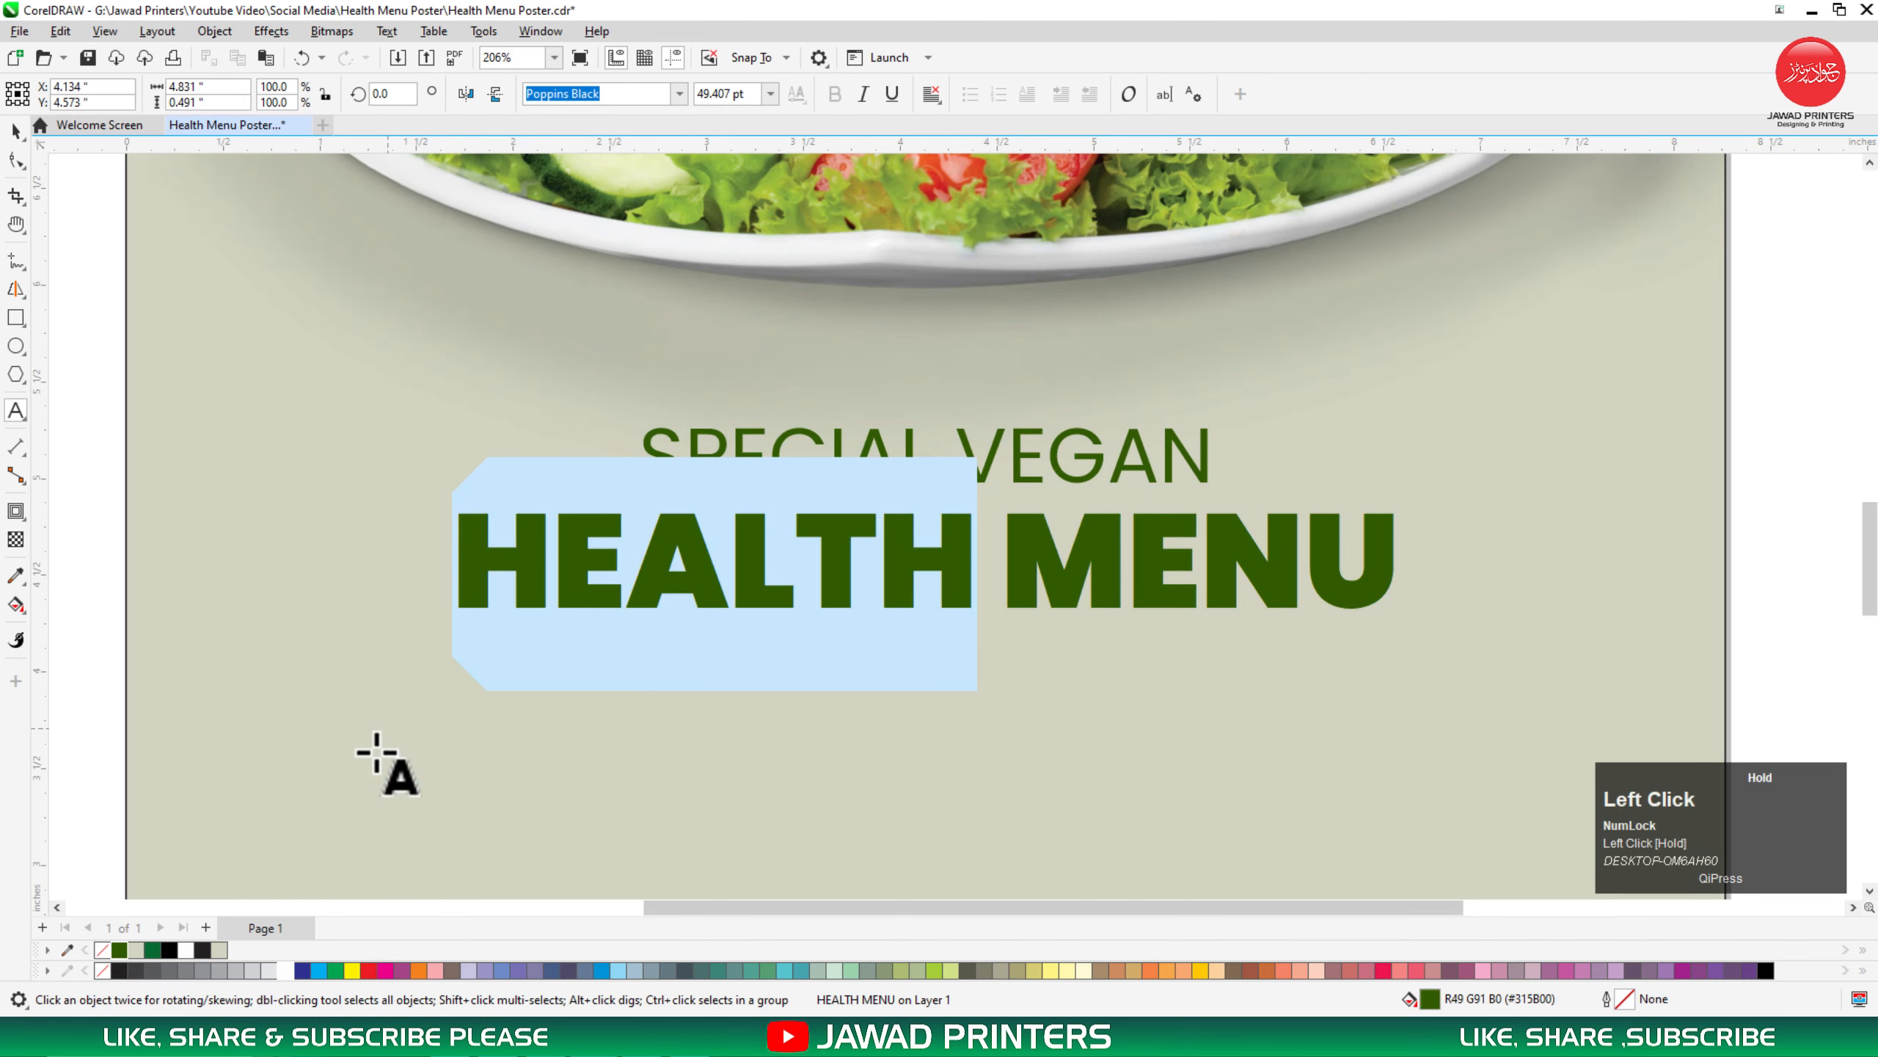
click(201, 953)
key(space)
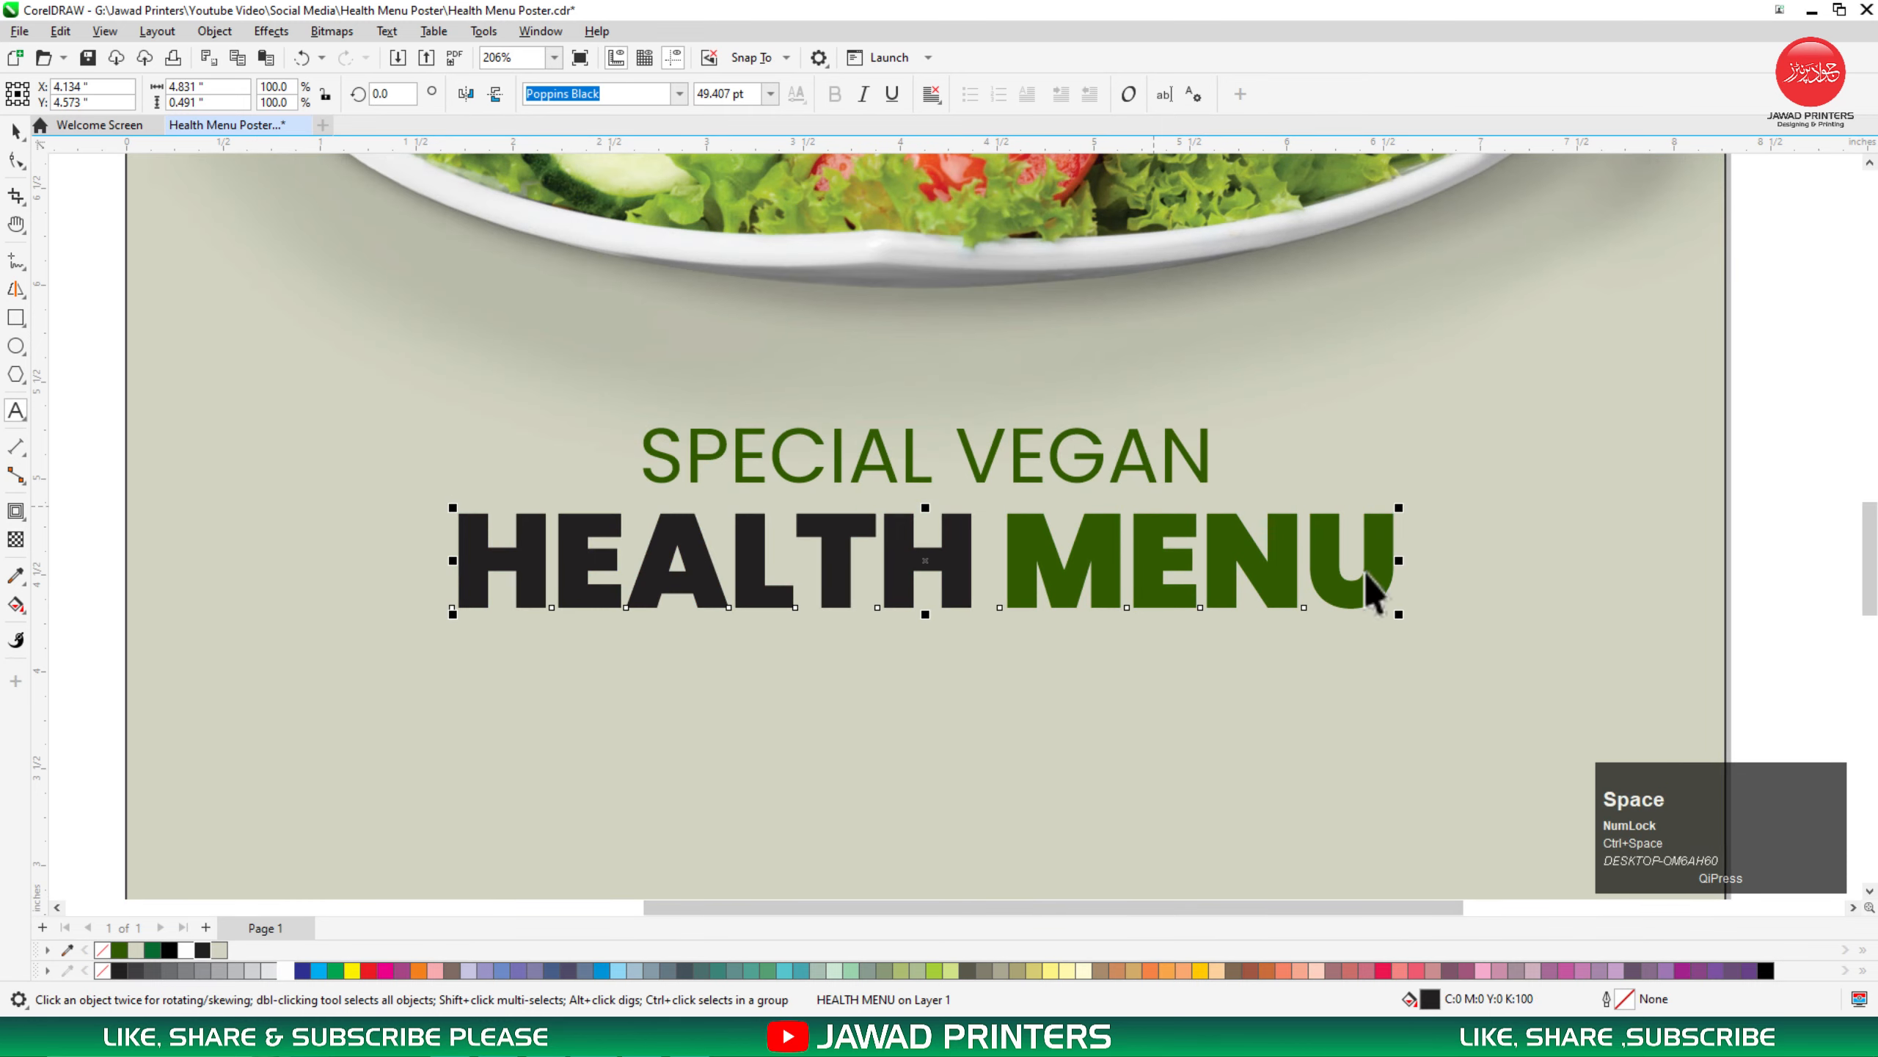
drag(1401, 620, 1393, 620)
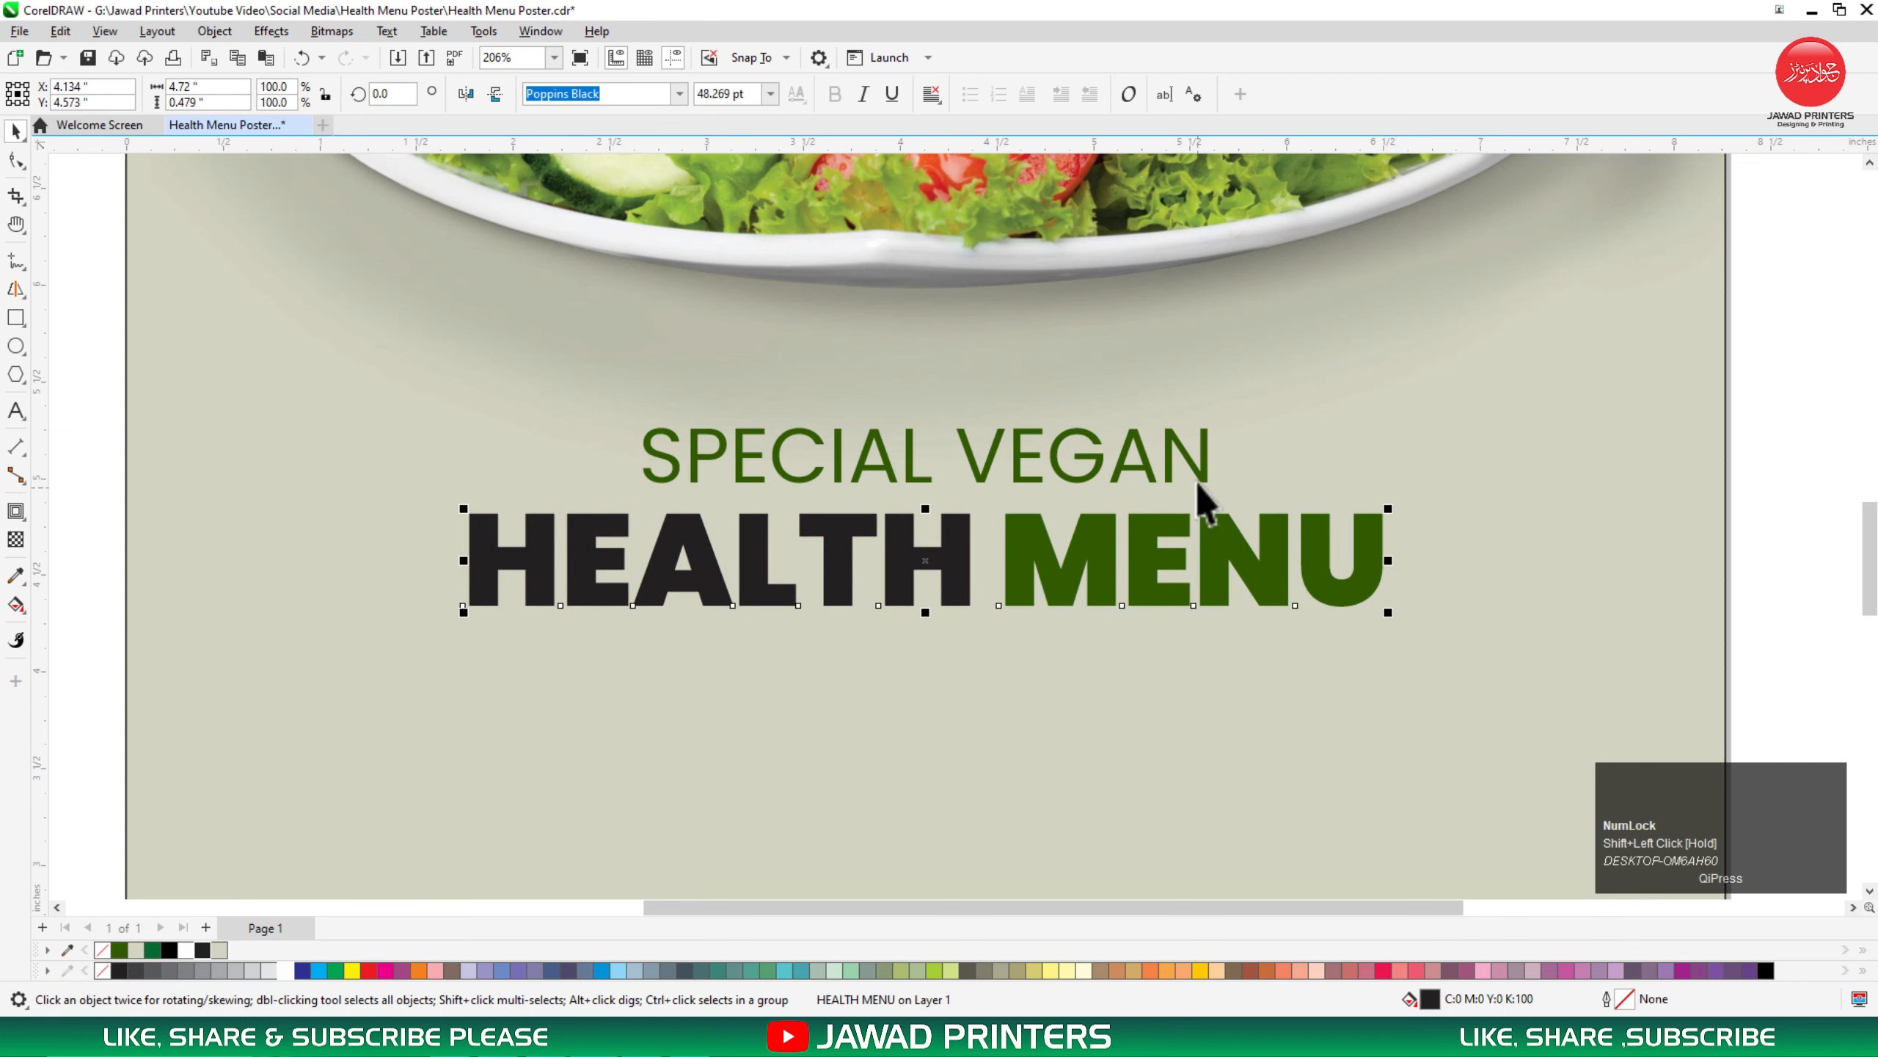
Step: Enlarge SPECIAL VEGAN to about 32.7 pt and centre both headline lines horizontally on the poster background
click(1205, 477)
shift+drag(1223, 496, 1171, 450)
shift+click(1158, 548)
shift+click(1474, 575)
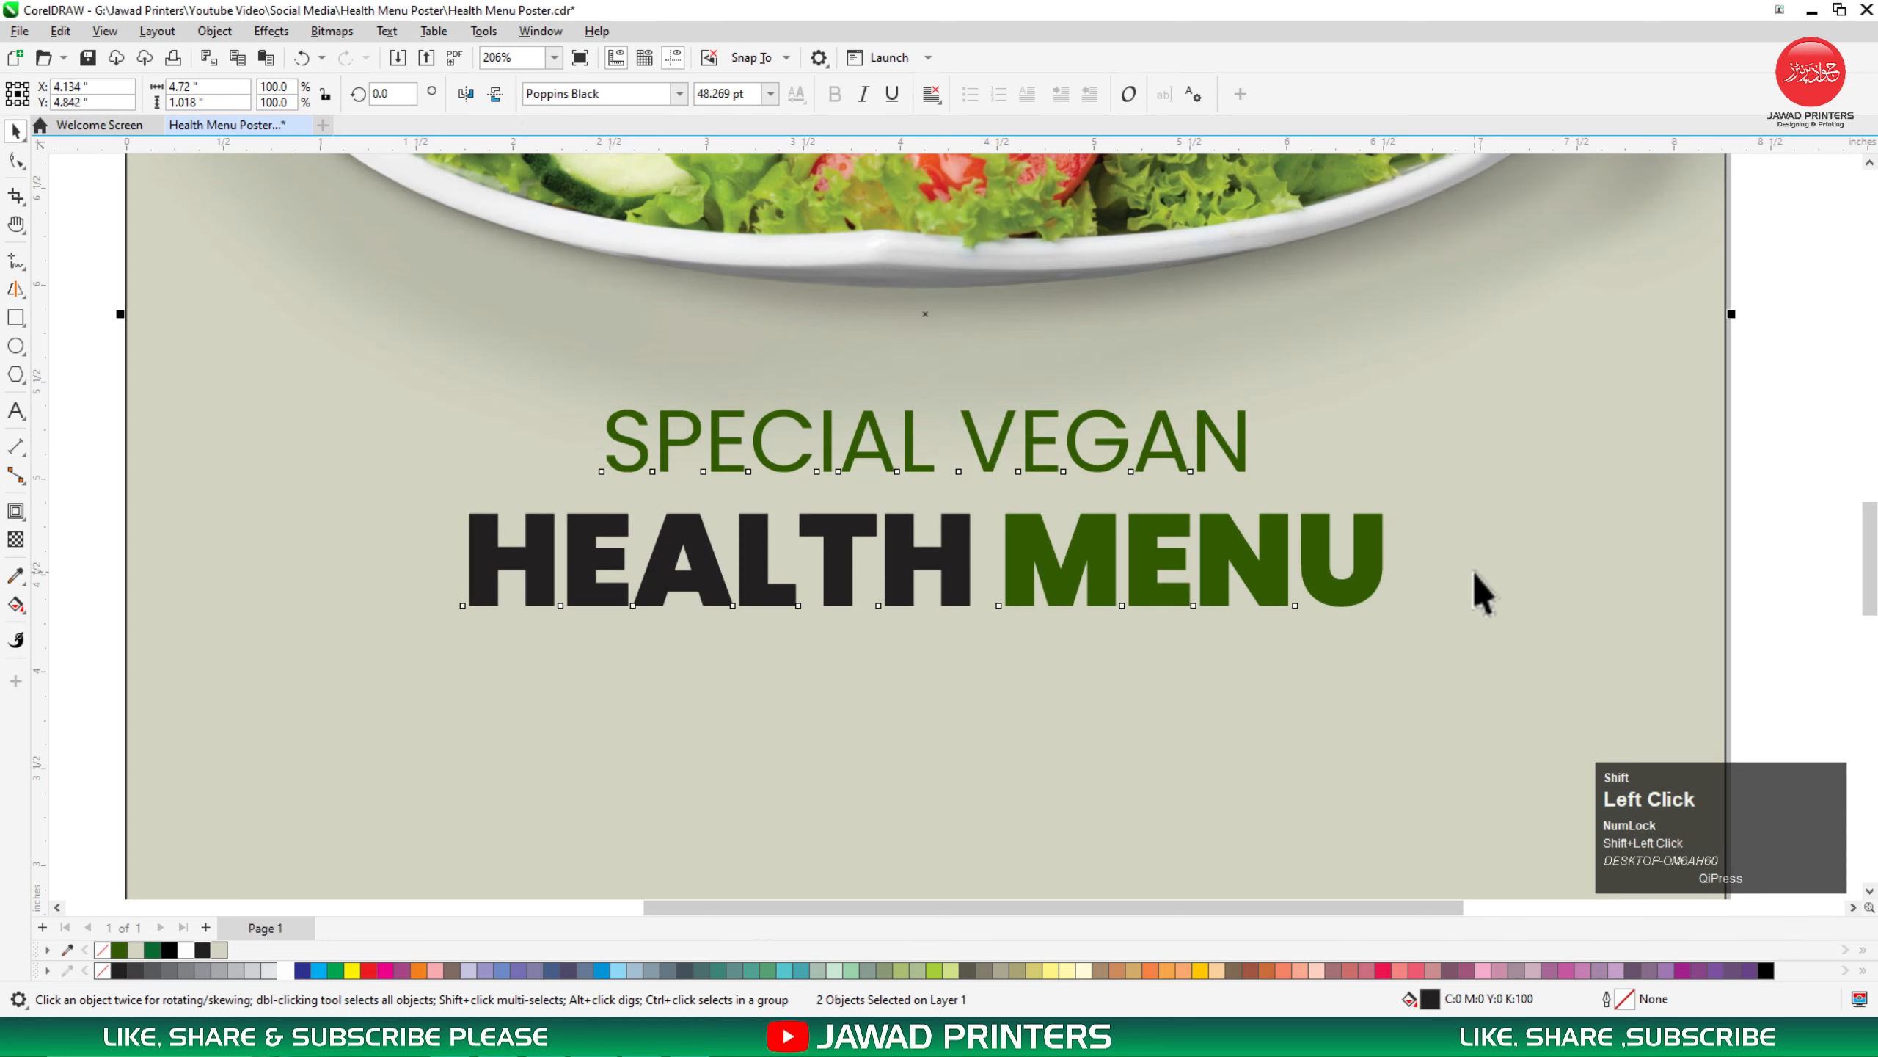
key(c)
click(1761, 419)
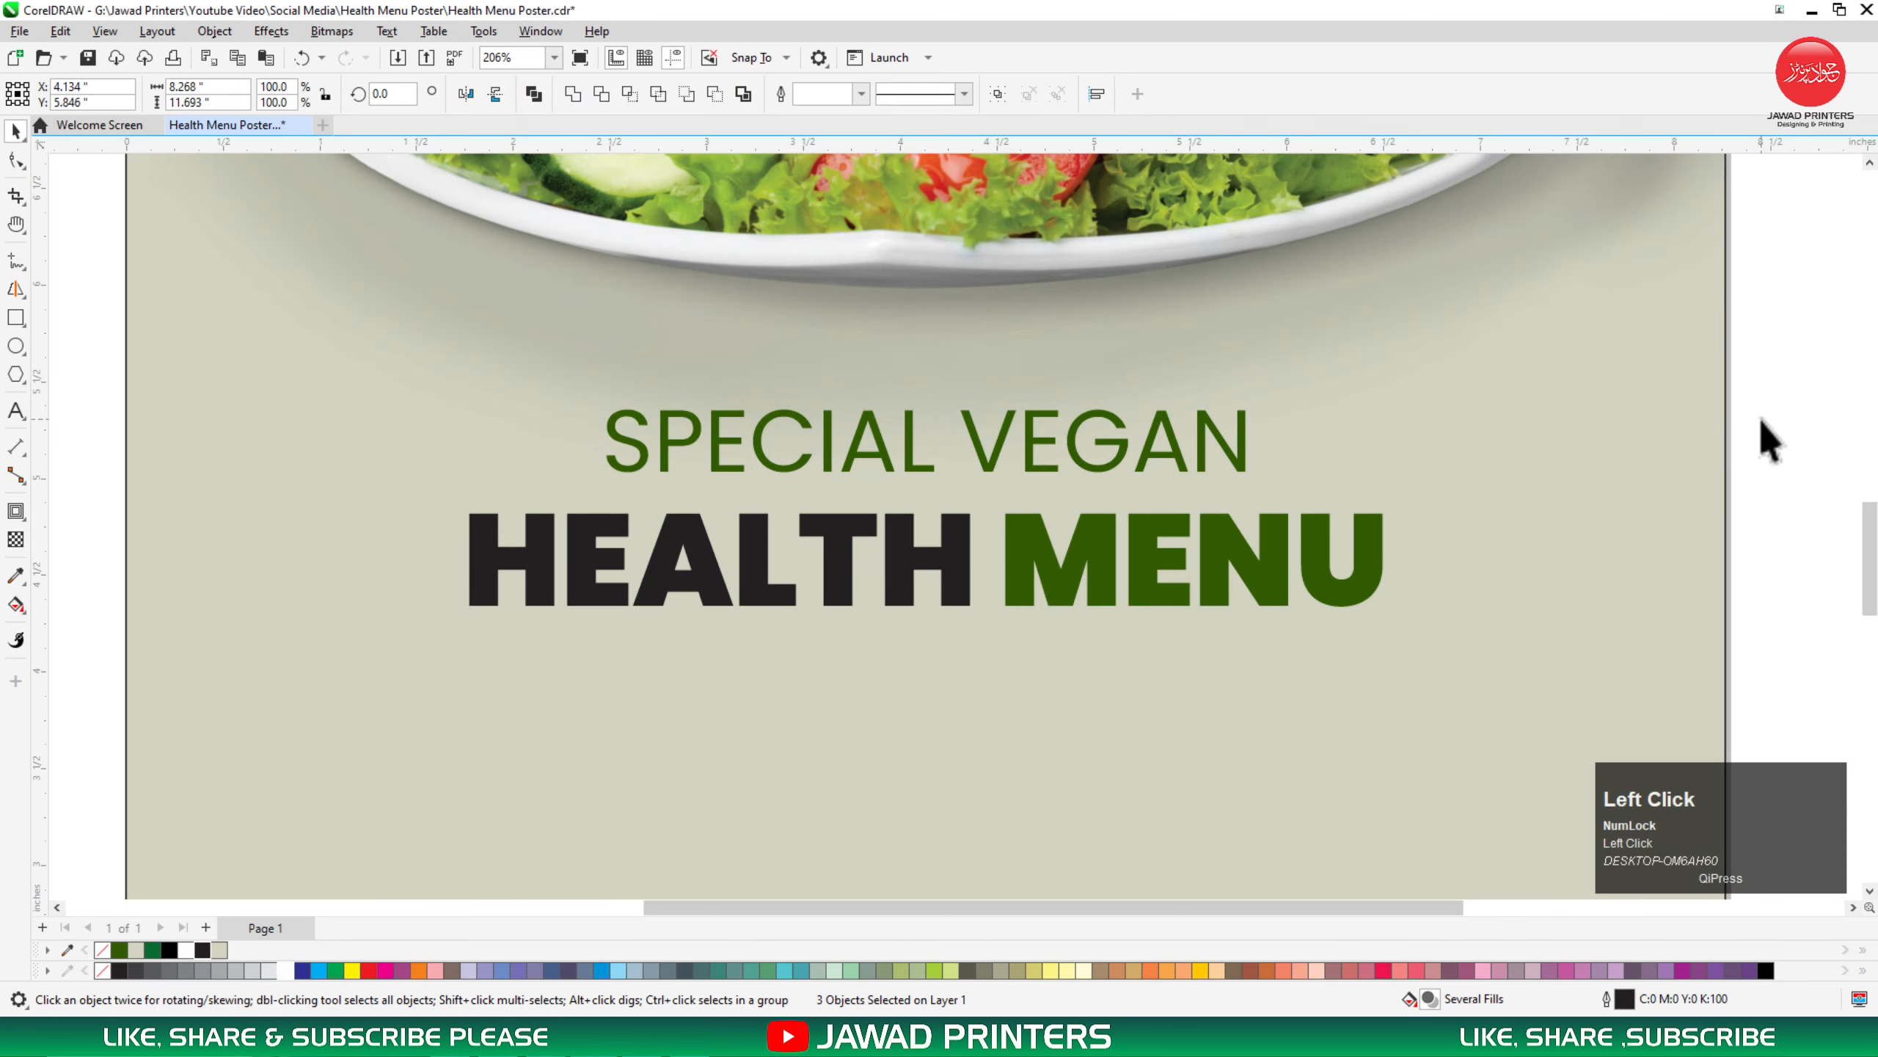
Step: Underline HEALTH MENU with a thin dark green (#315B00) rectangle, about 4.58 by 0.06 inches, without outline, placed slightly below the text
click(16, 320)
drag(477, 616, 1367, 627)
key(space)
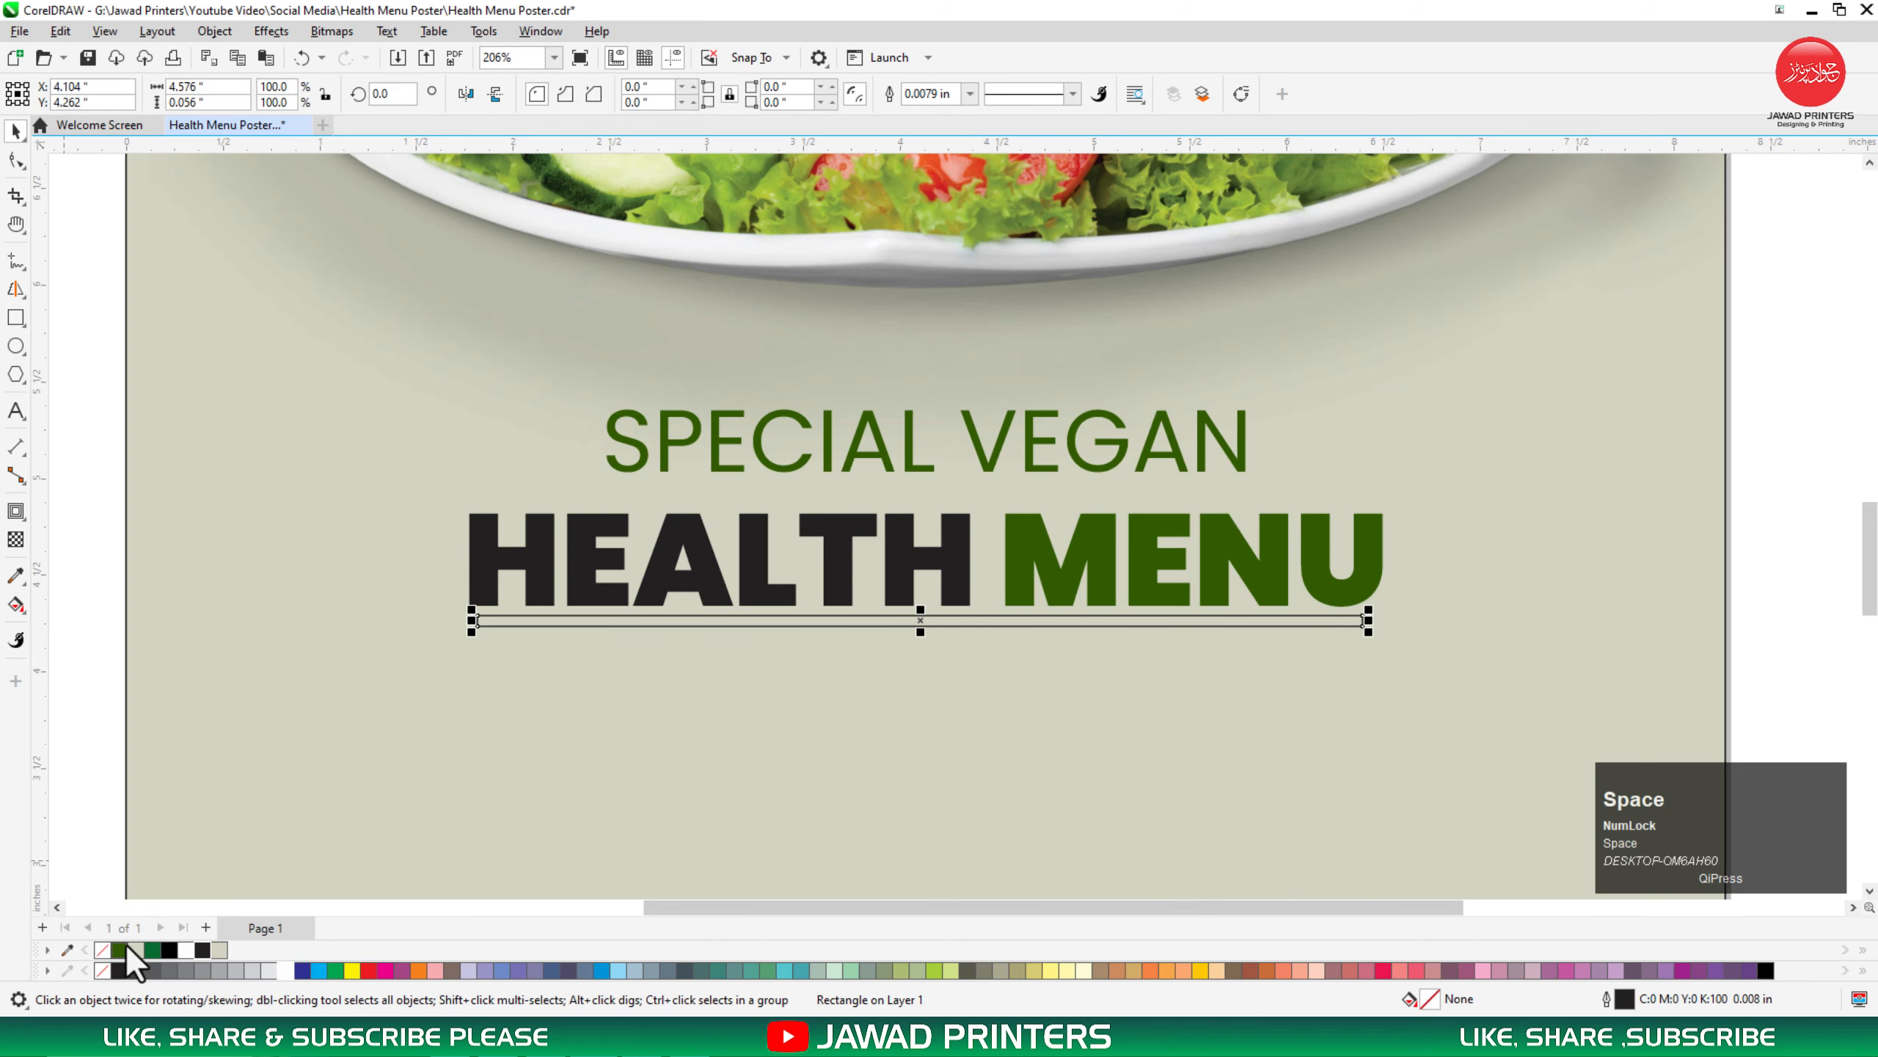
click(120, 949)
right_click(105, 950)
drag(686, 625, 686, 643)
key(F3)
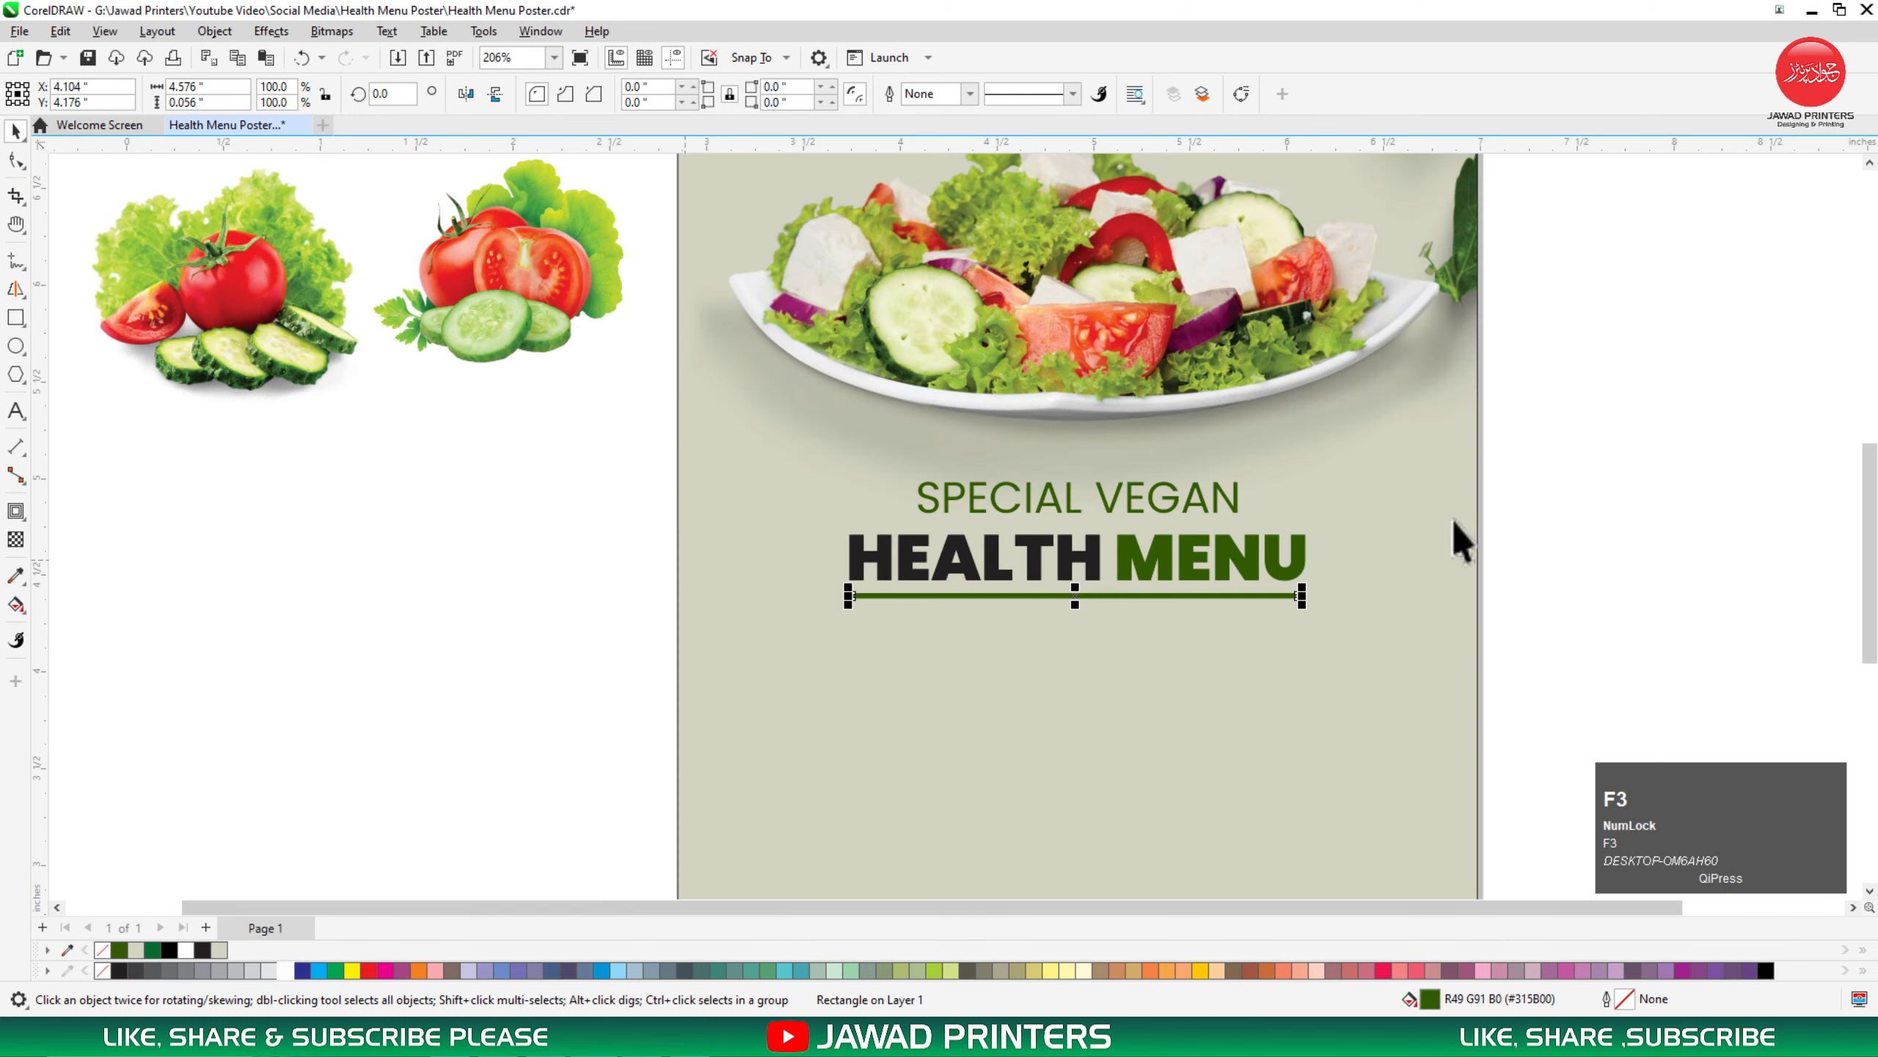
Step: Duplicate the SPECIAL VEGAN line straight down to just below the green underline bar
key(F2)
mouse_move(1670, 361)
mouse_down()
mouse_move(1572, 468)
mouse_move(603, 960)
mouse_move(480, 815)
mouse_up()
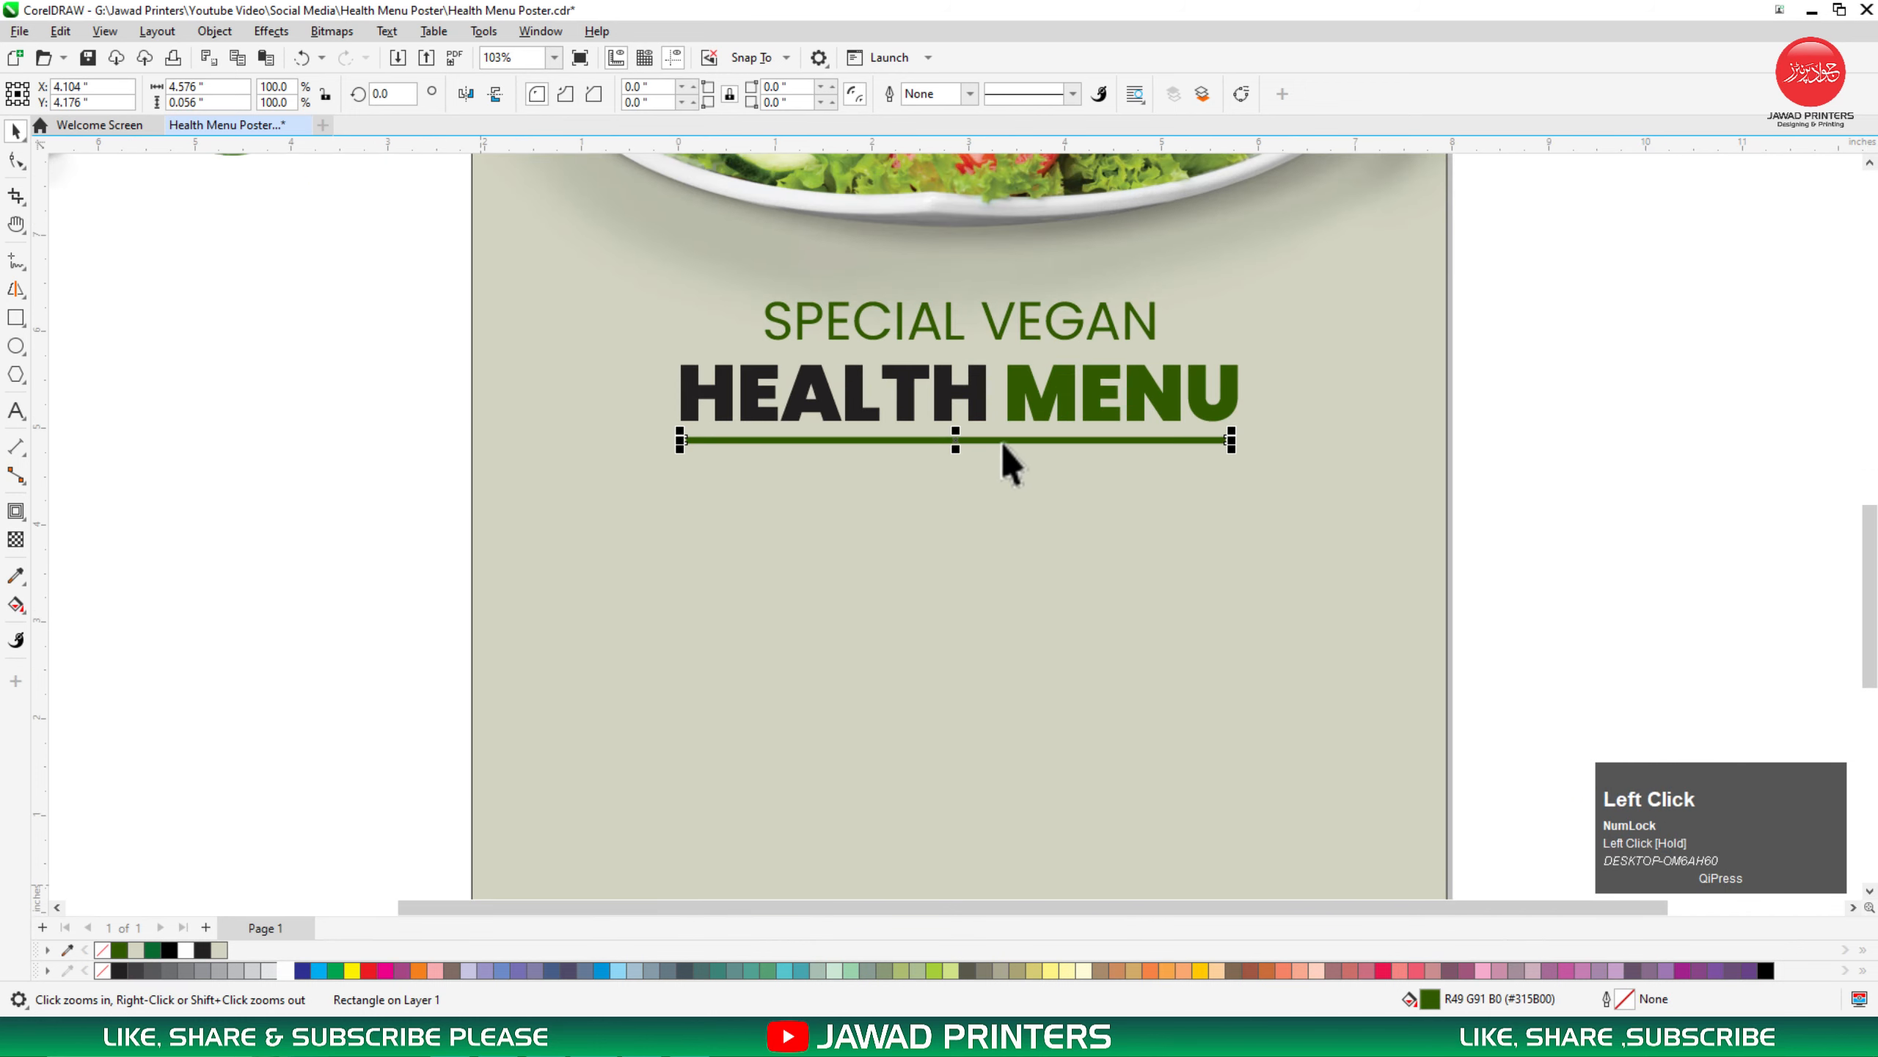
drag(947, 330, 954, 491)
right_click(953, 491)
Step: Replace the copy's text with three lines: "lorem ip dolor sit amet, consectetur", "adipiscing elit. cras nisi, prottitor", "pretium sapien elit."
double_click(954, 492)
key(ctrl+a)
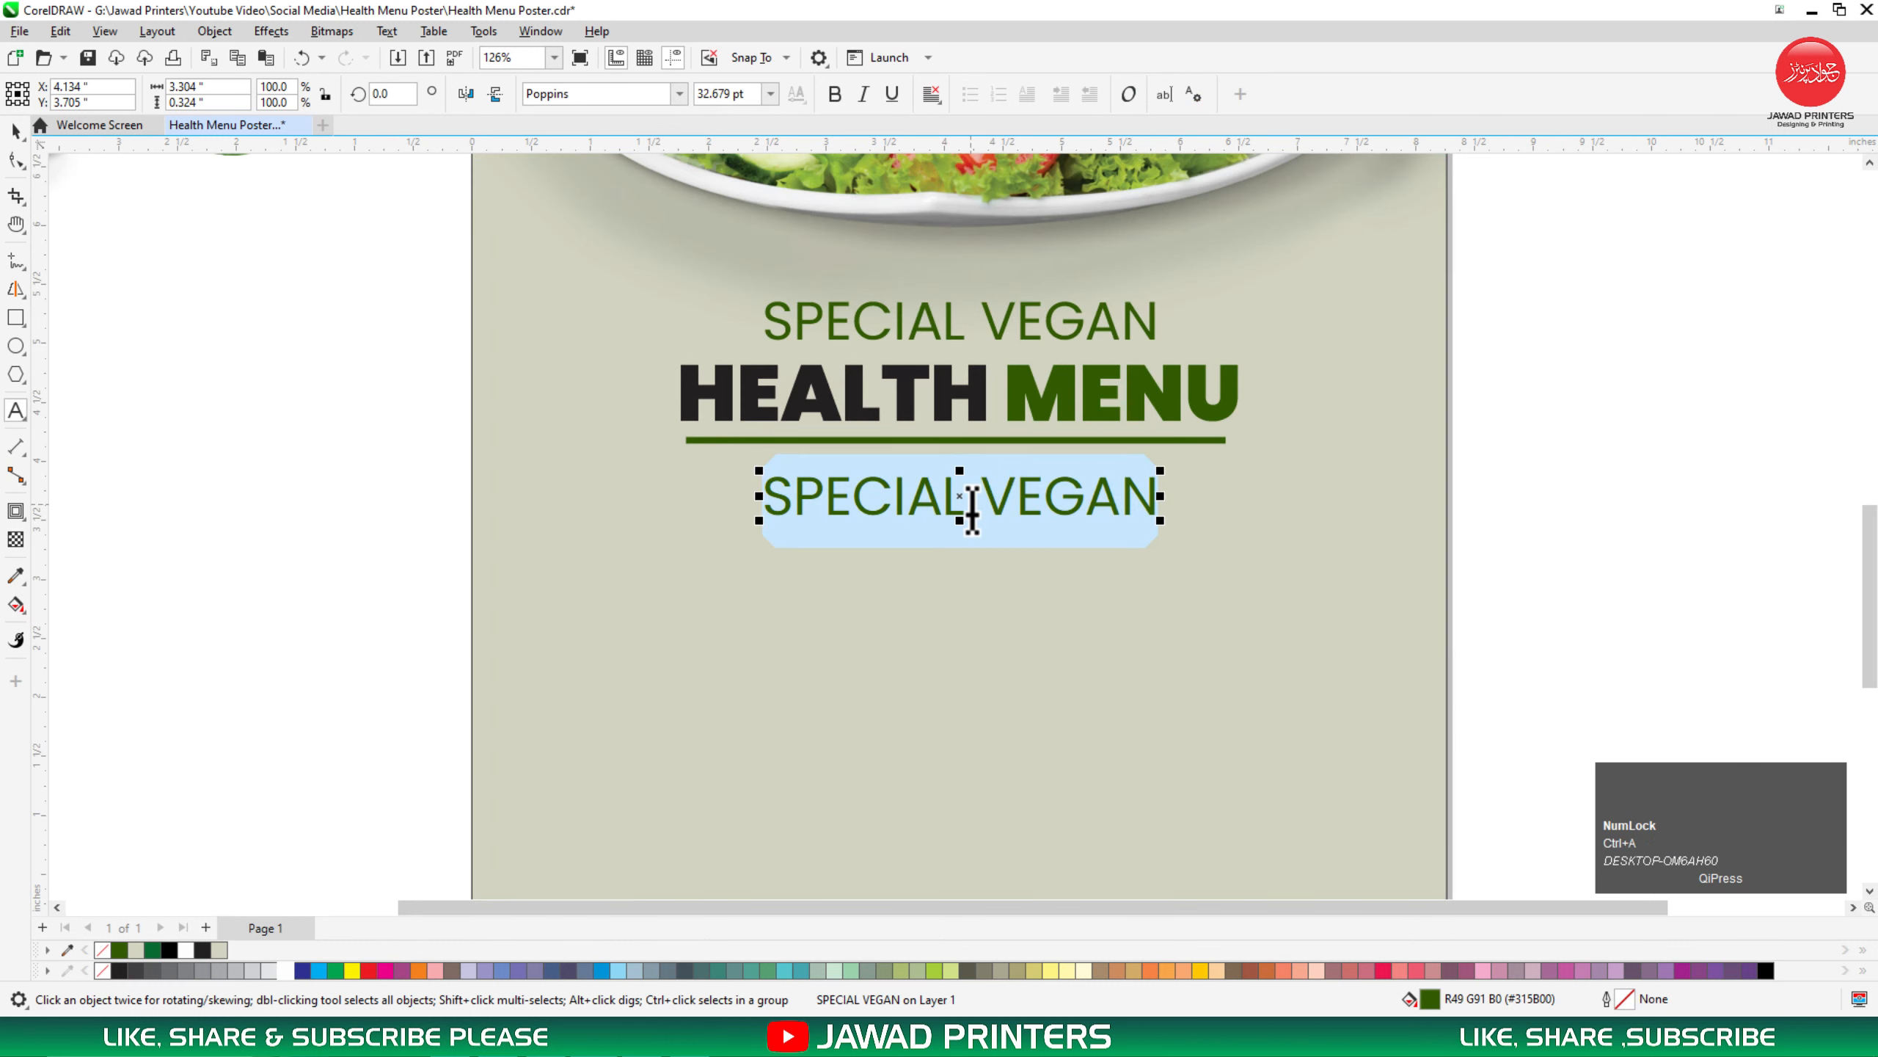
text(lorem ip)
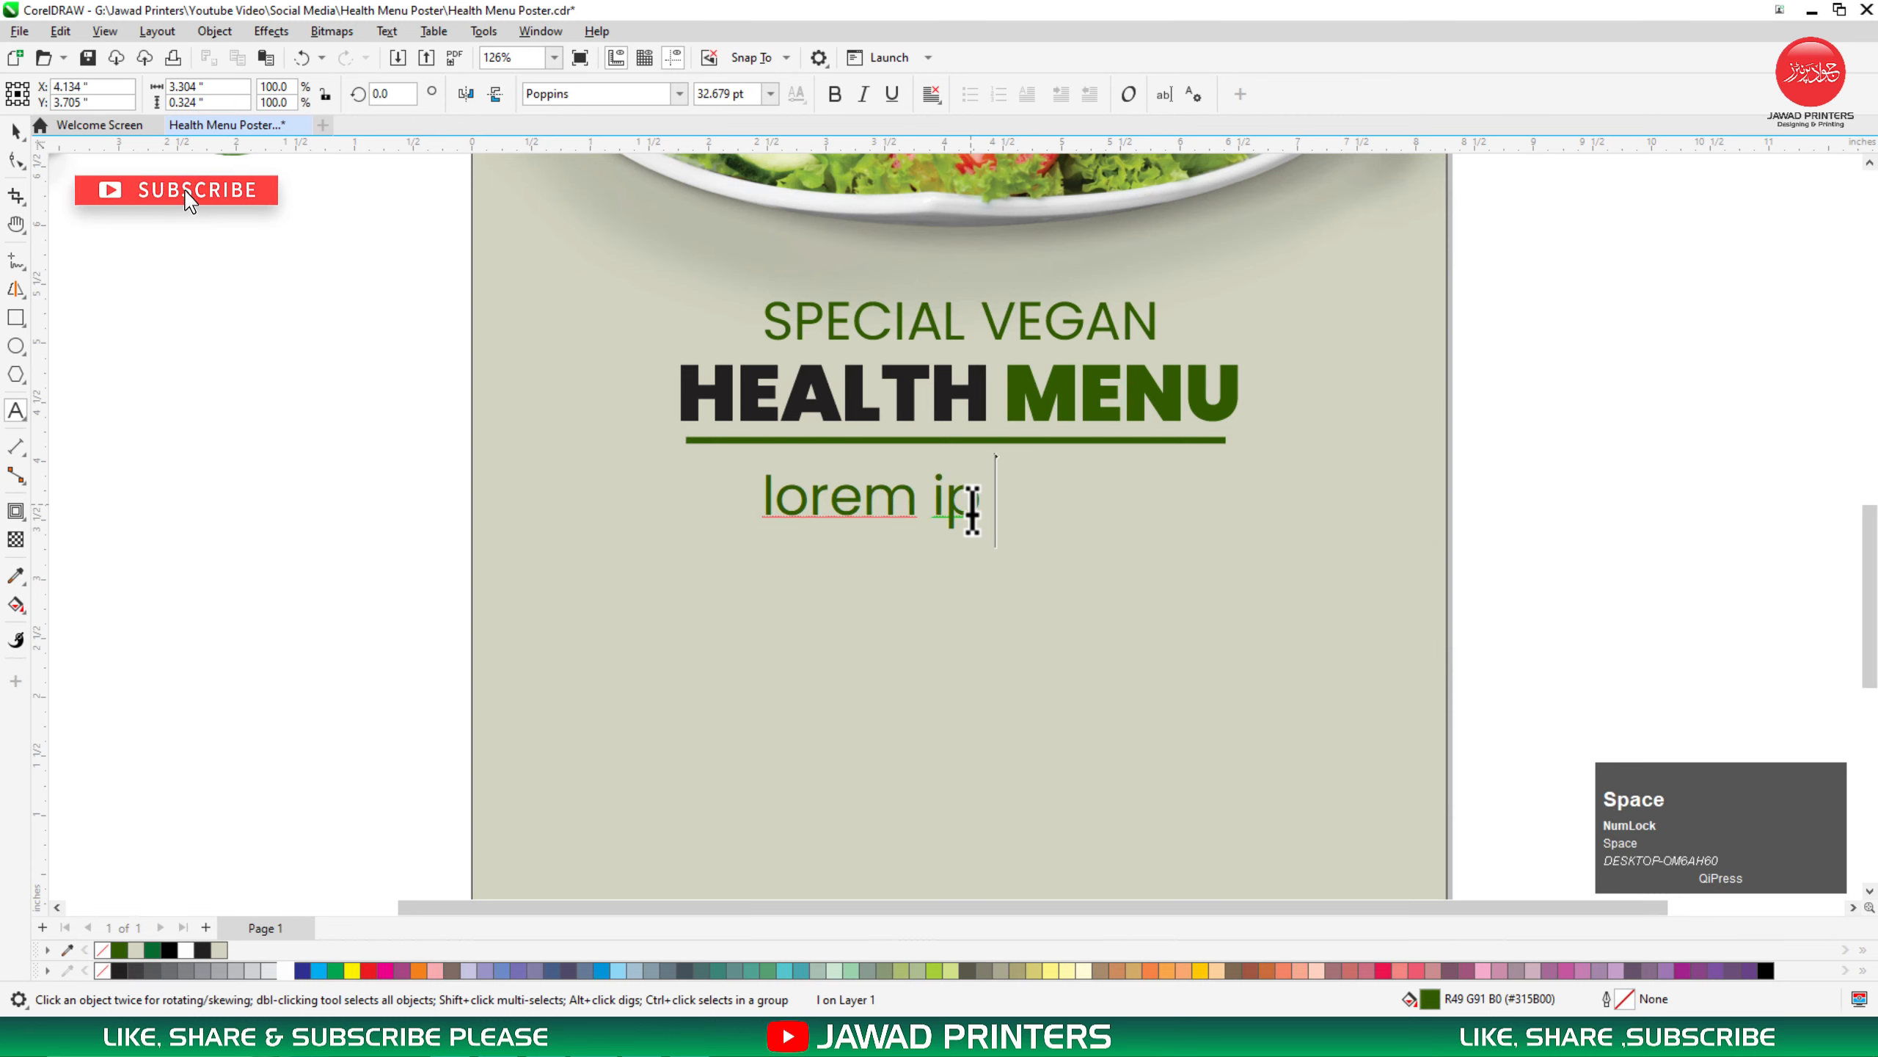
text( dp)
key(BackSpace)
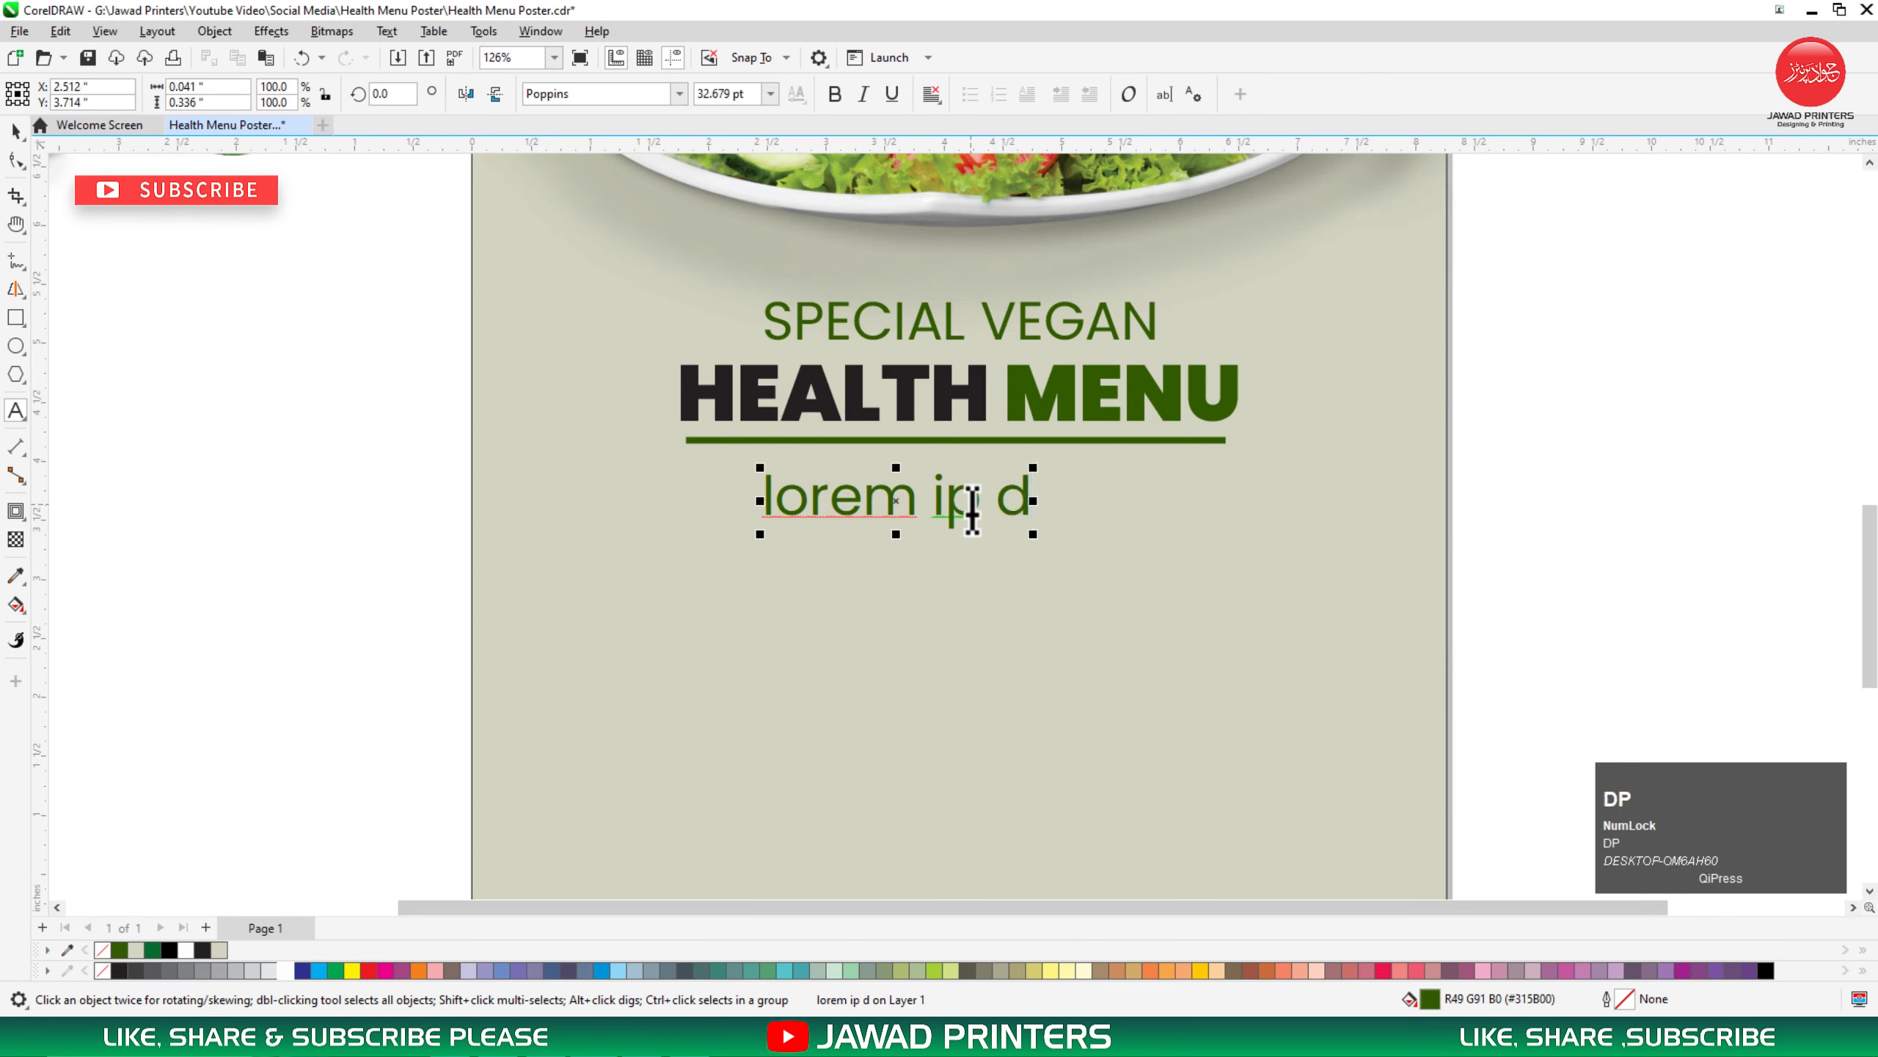
text(olor)
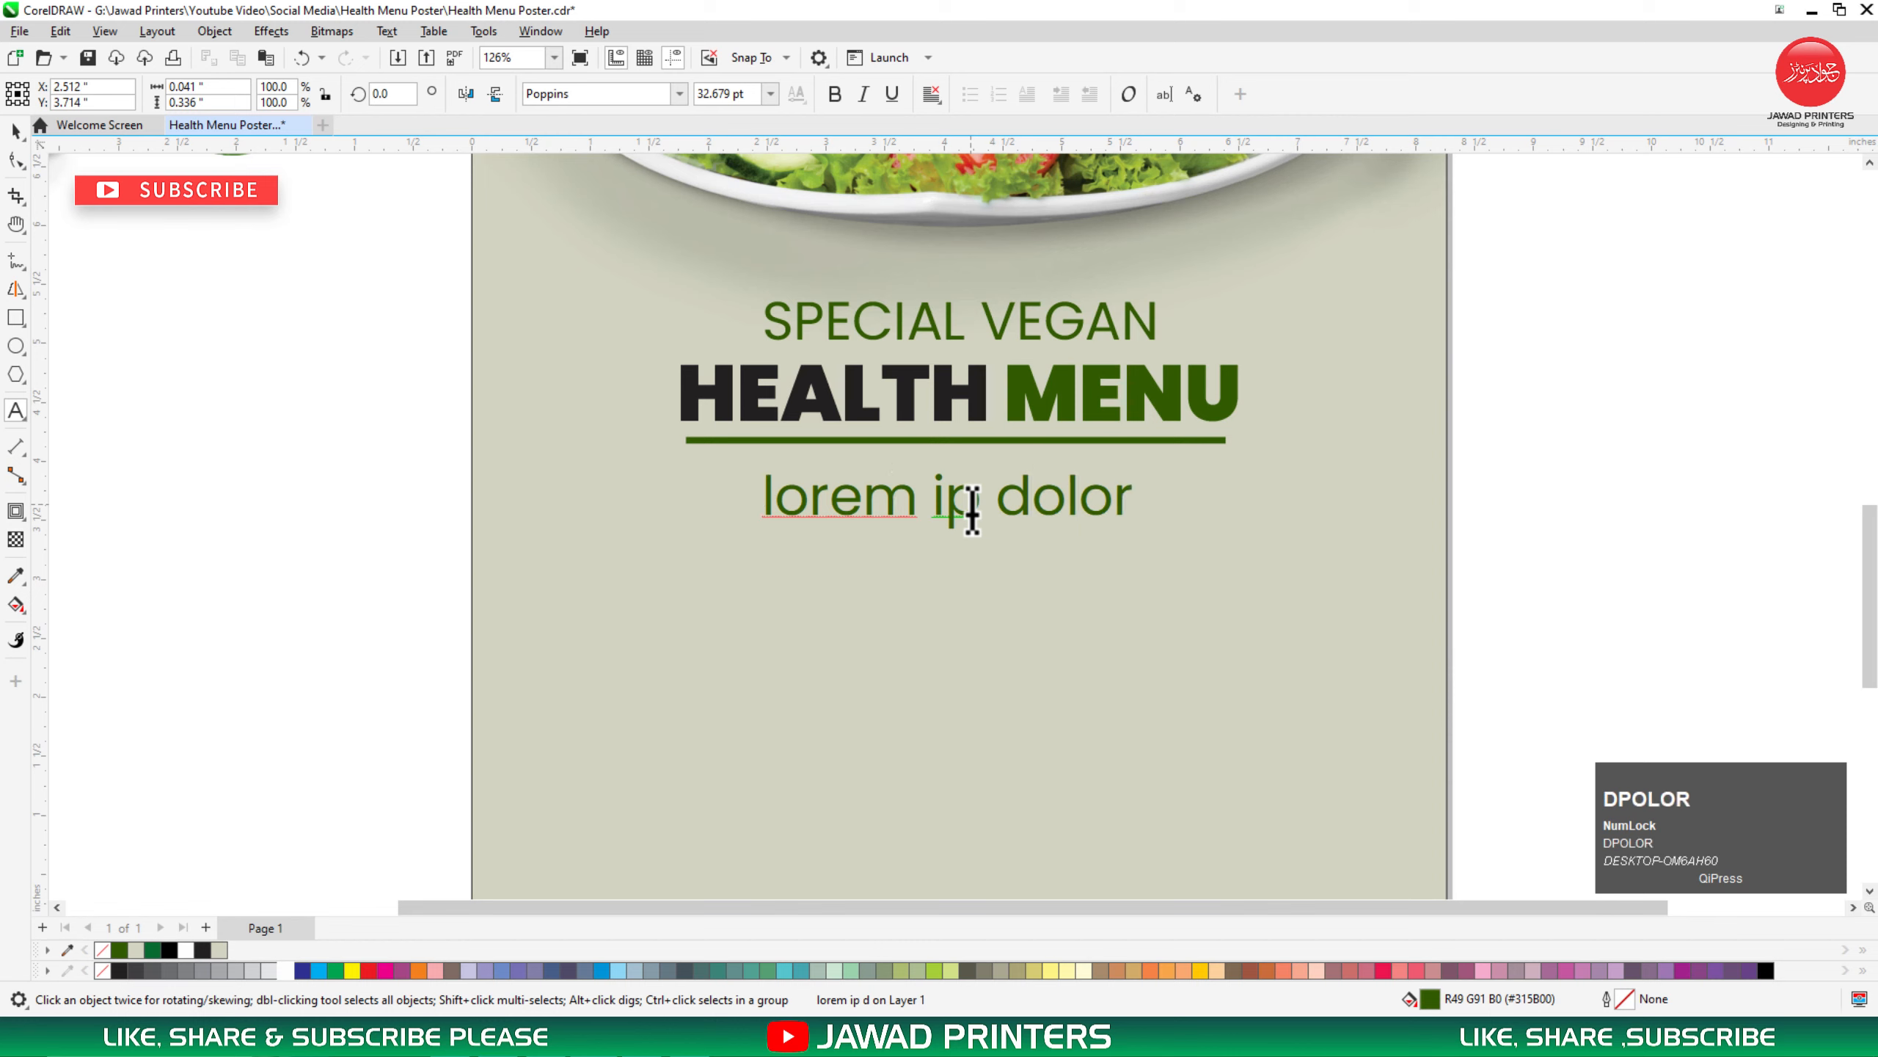
text( sit amet, )
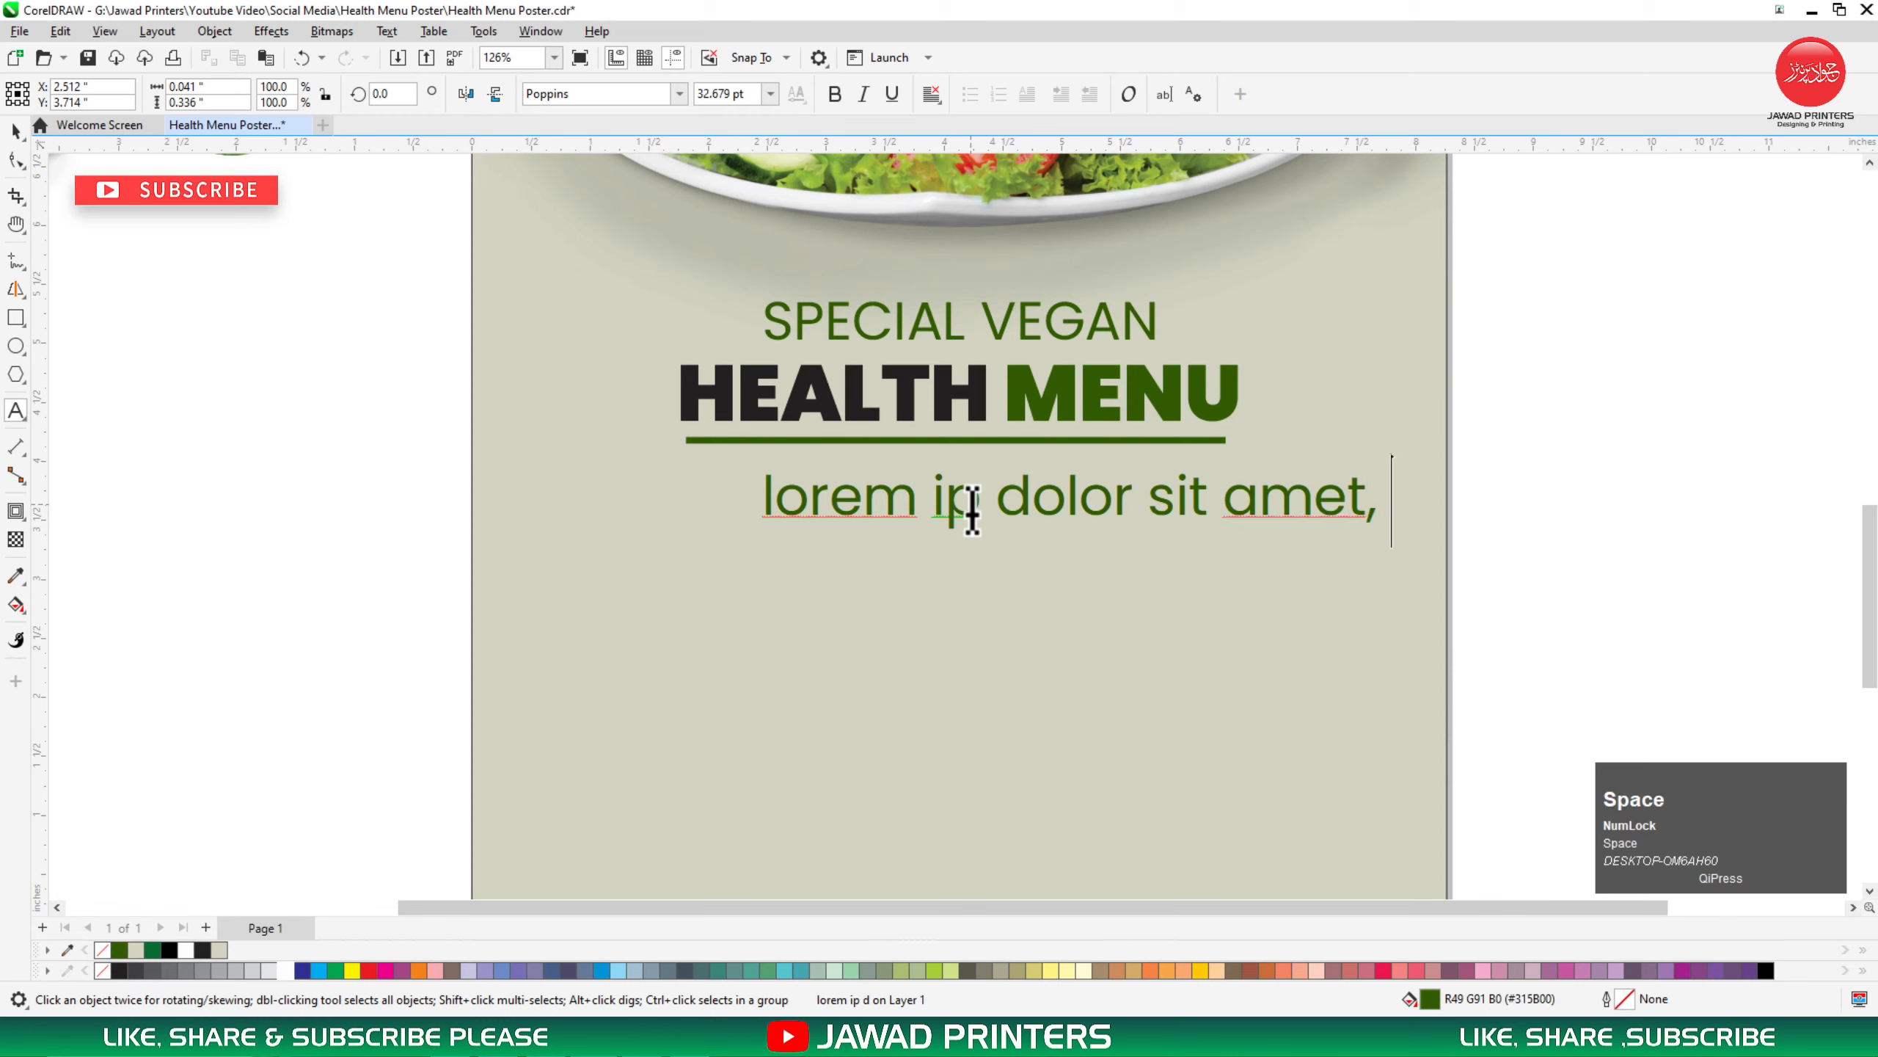
text(com)
text(m)
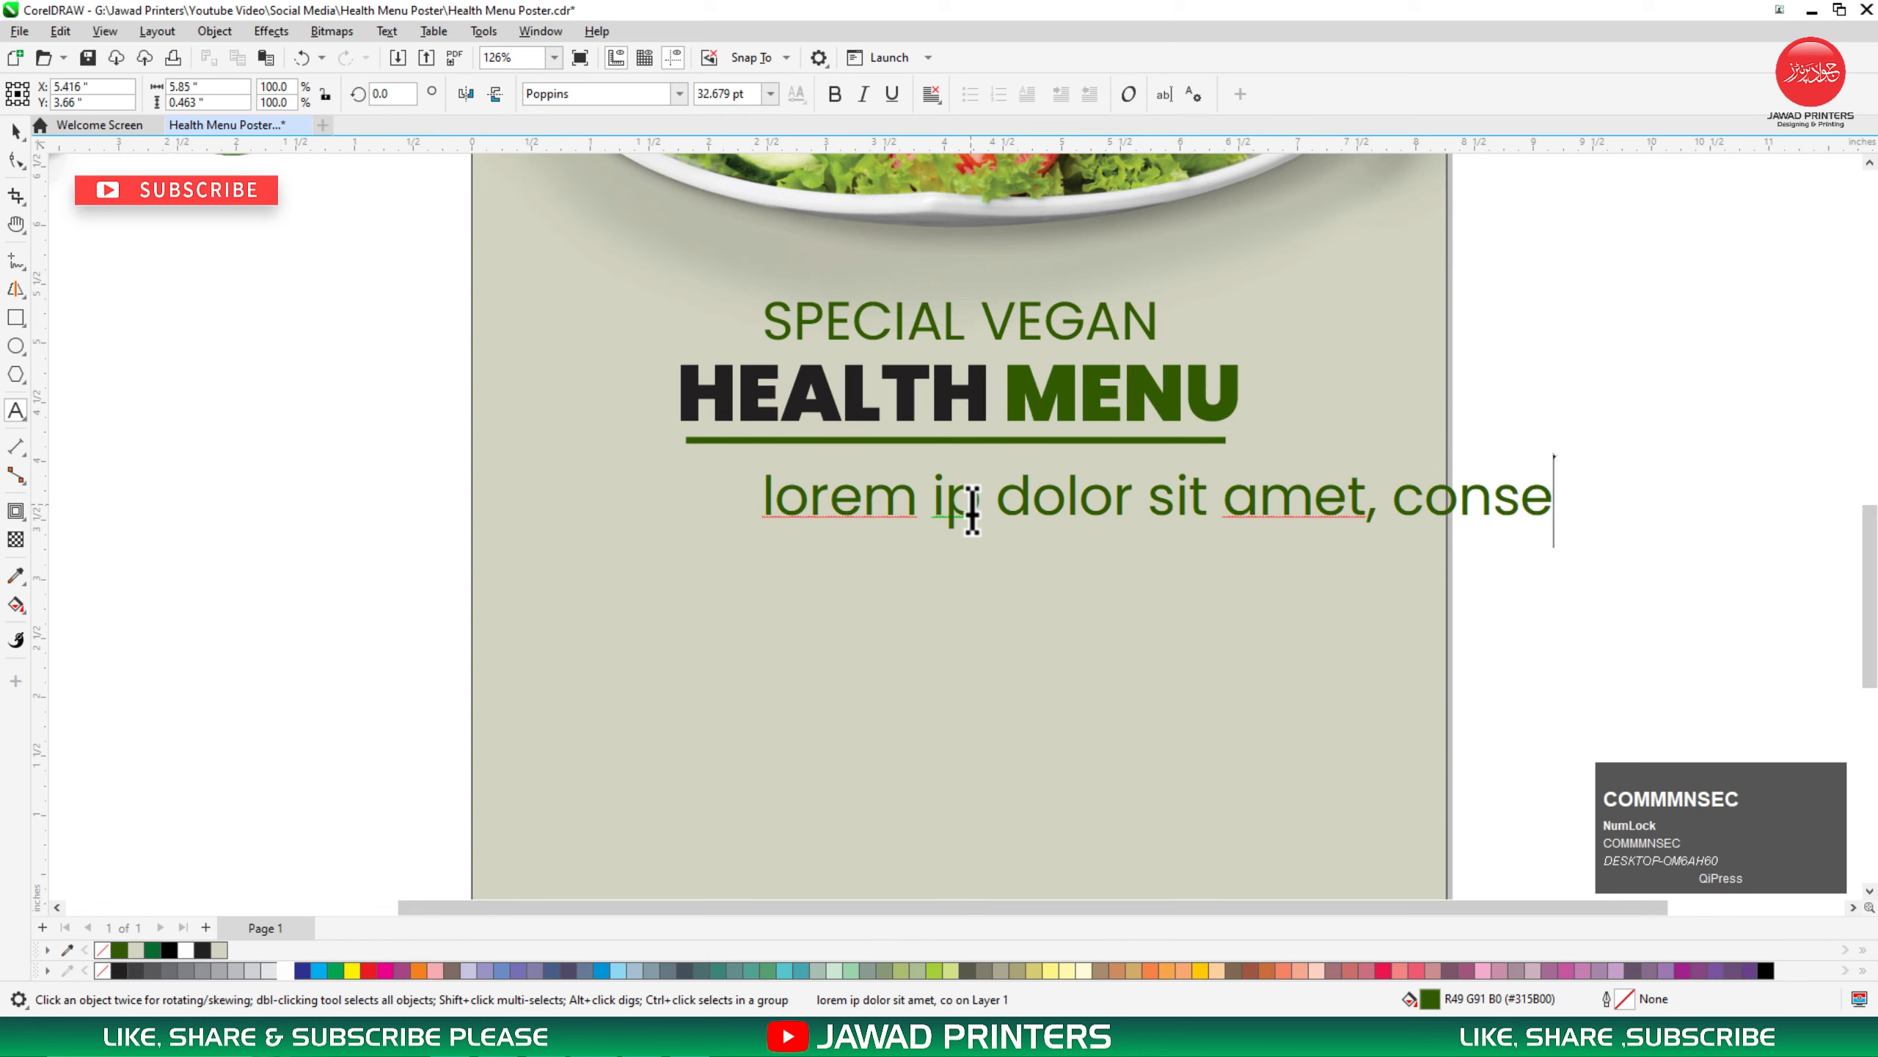
text(etur)
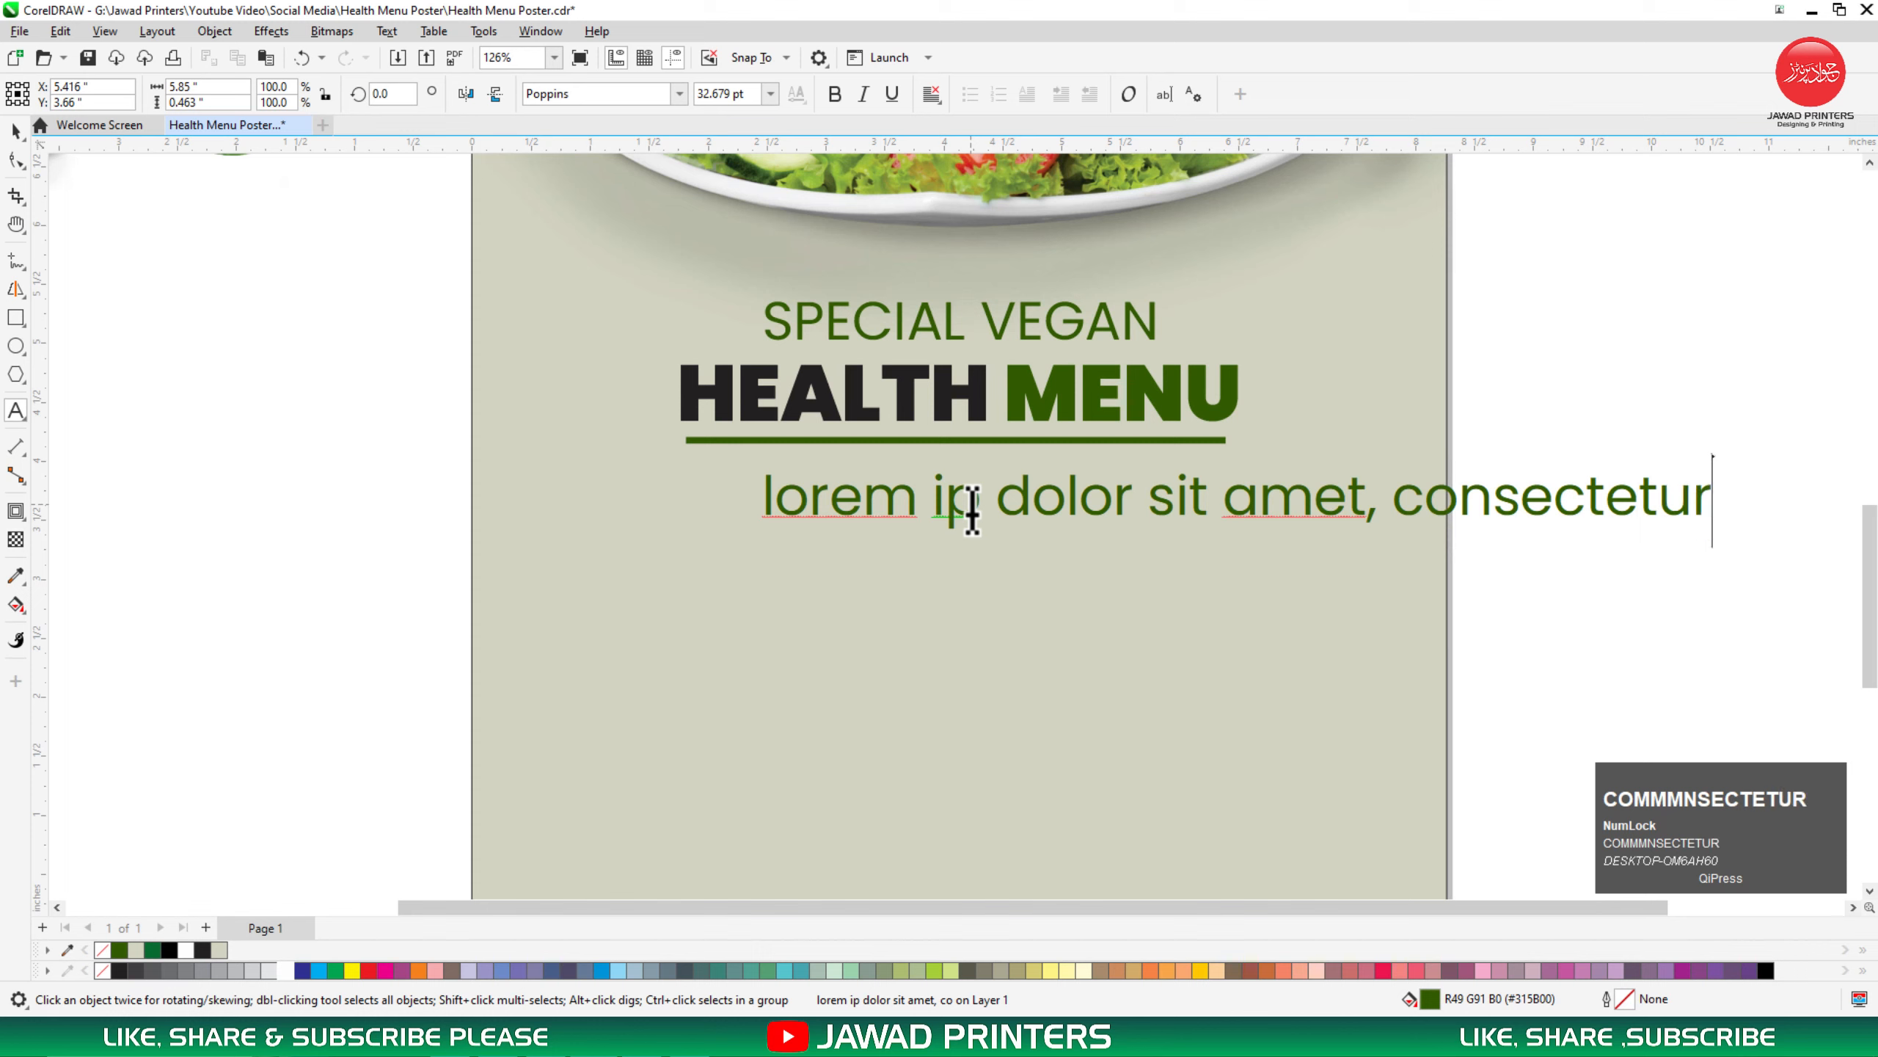
text( adipi)
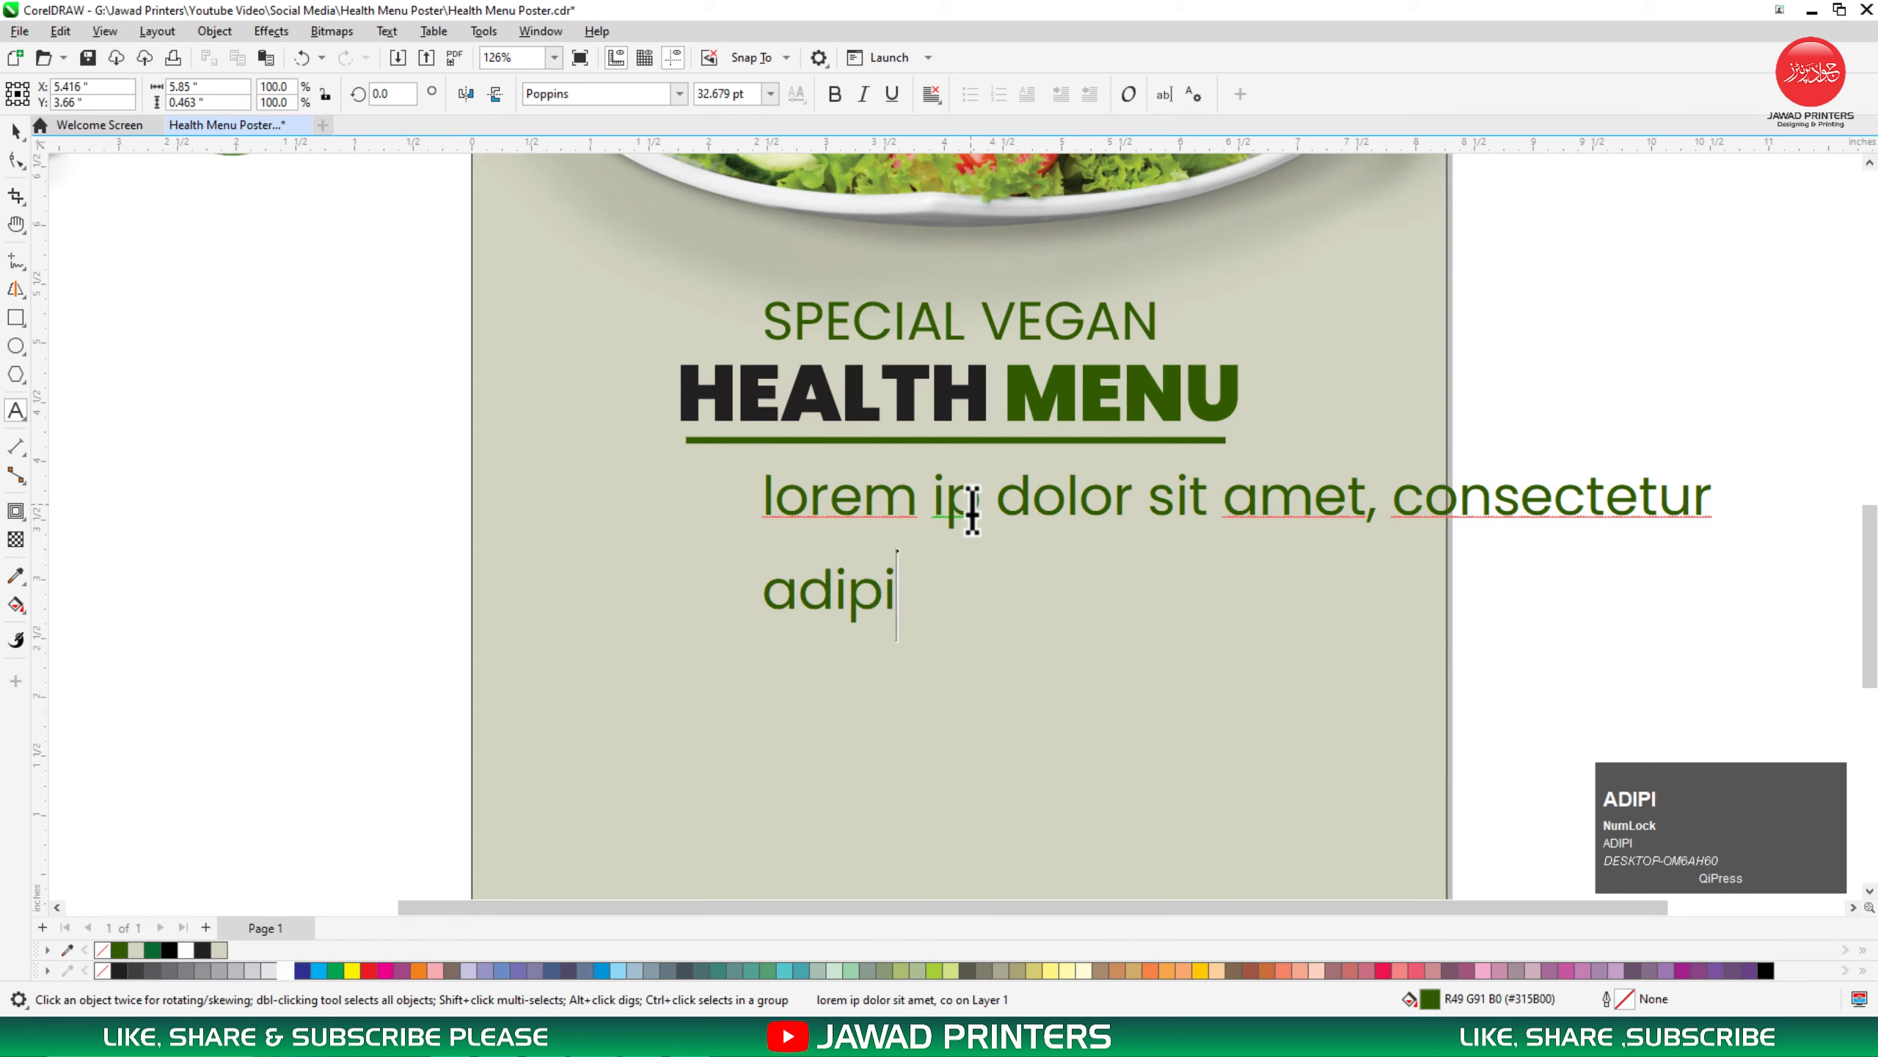
text(scing elit. cra)
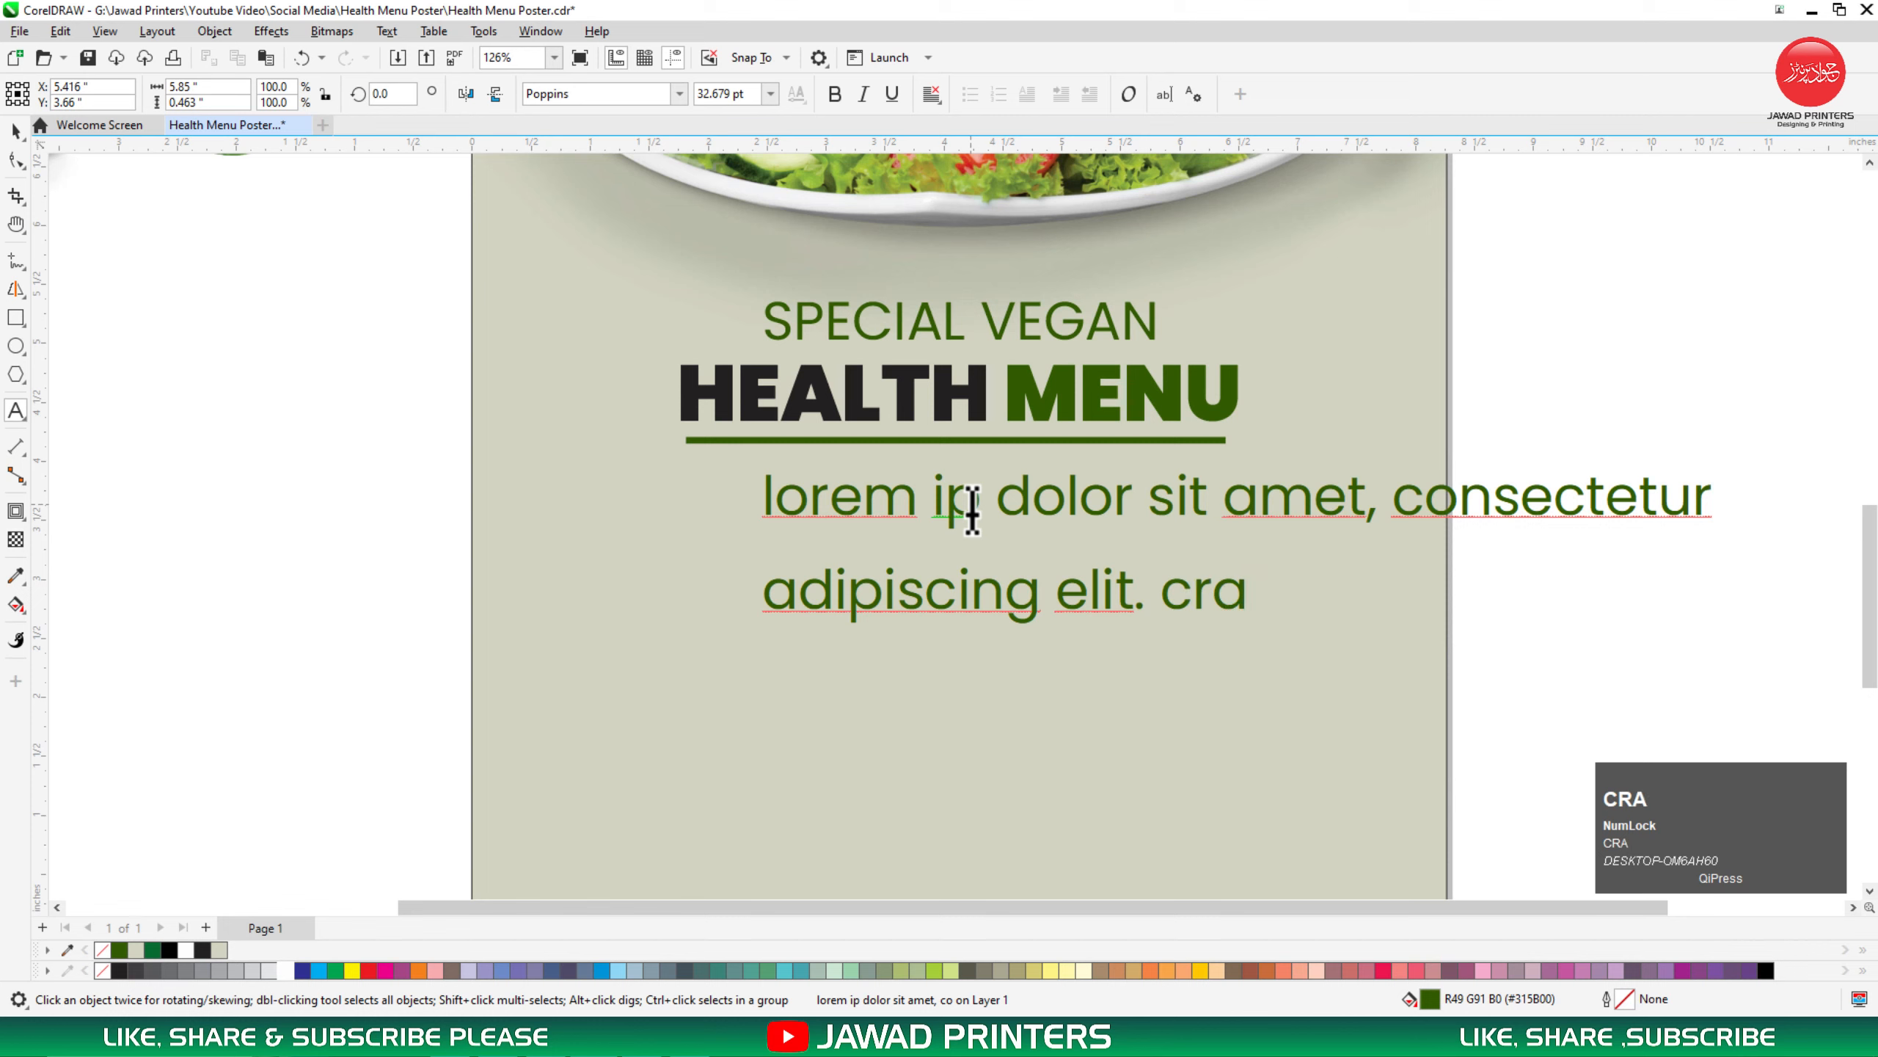
text(s nisi, protti)
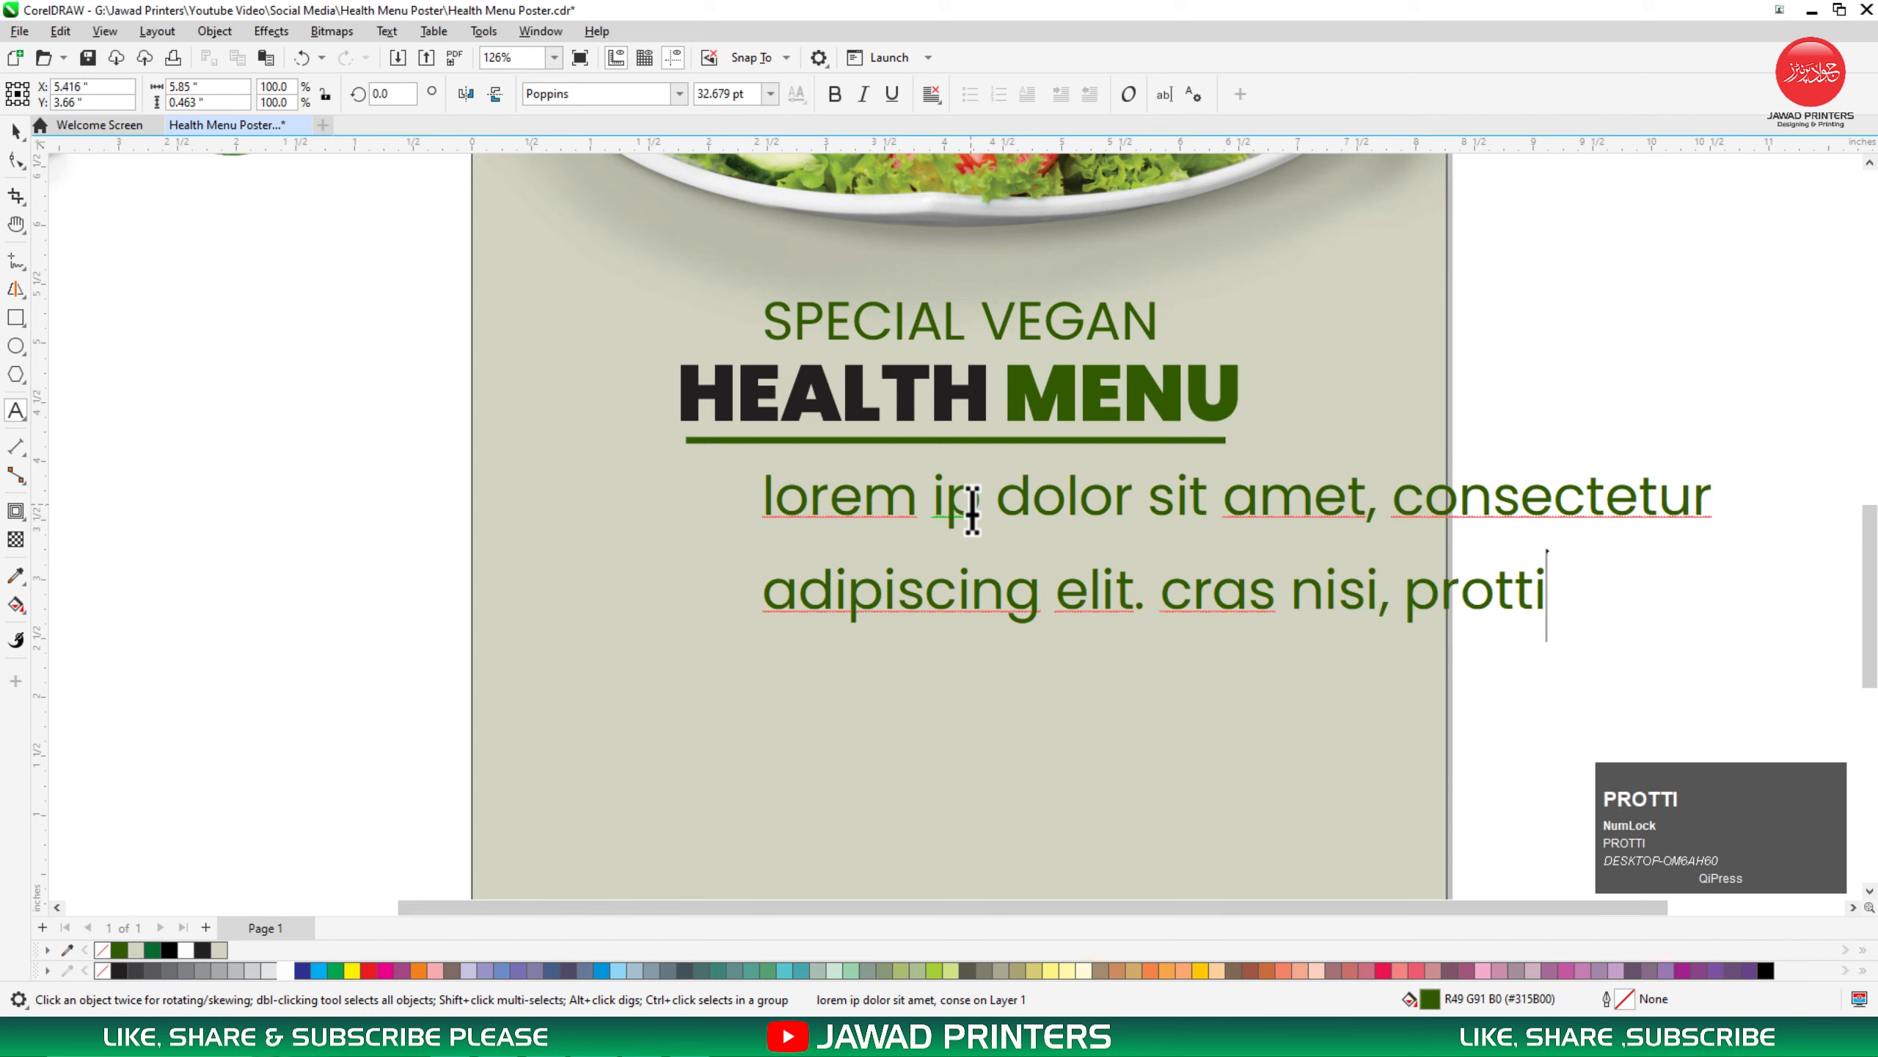
text(or)
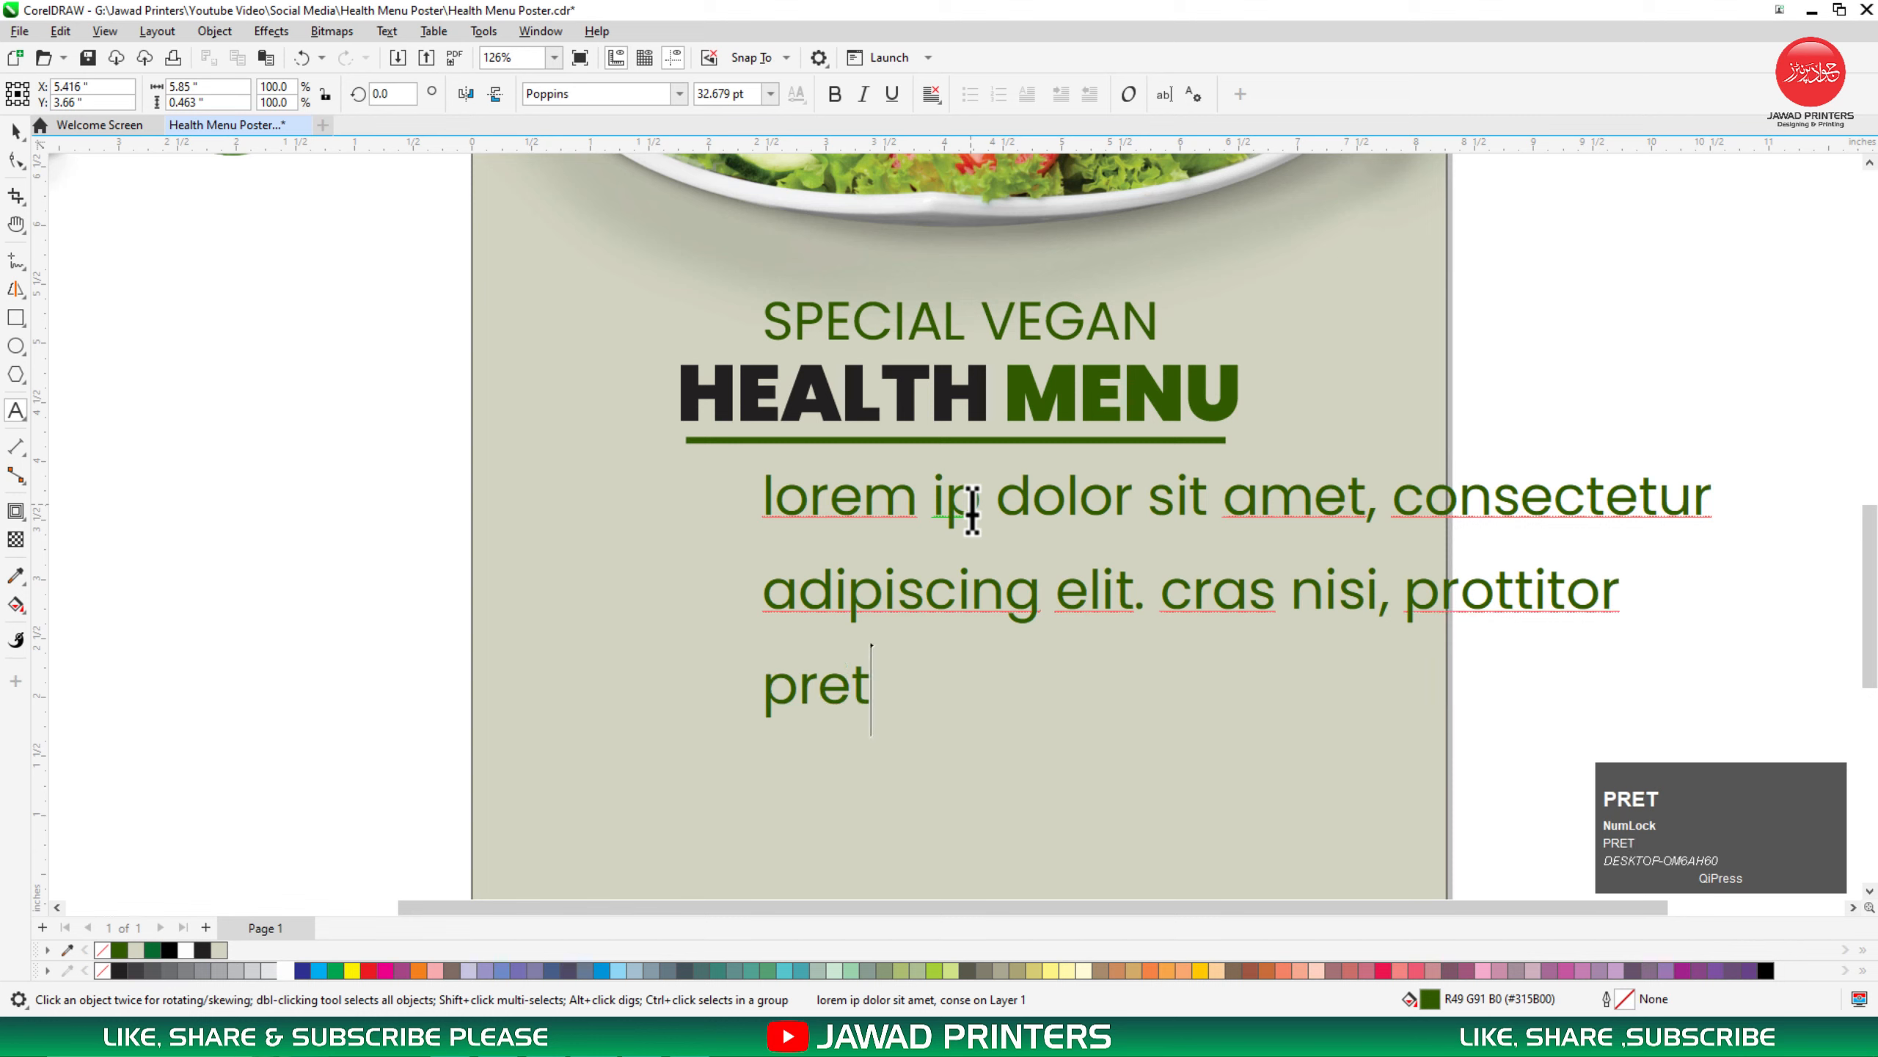
text(pretium sa)
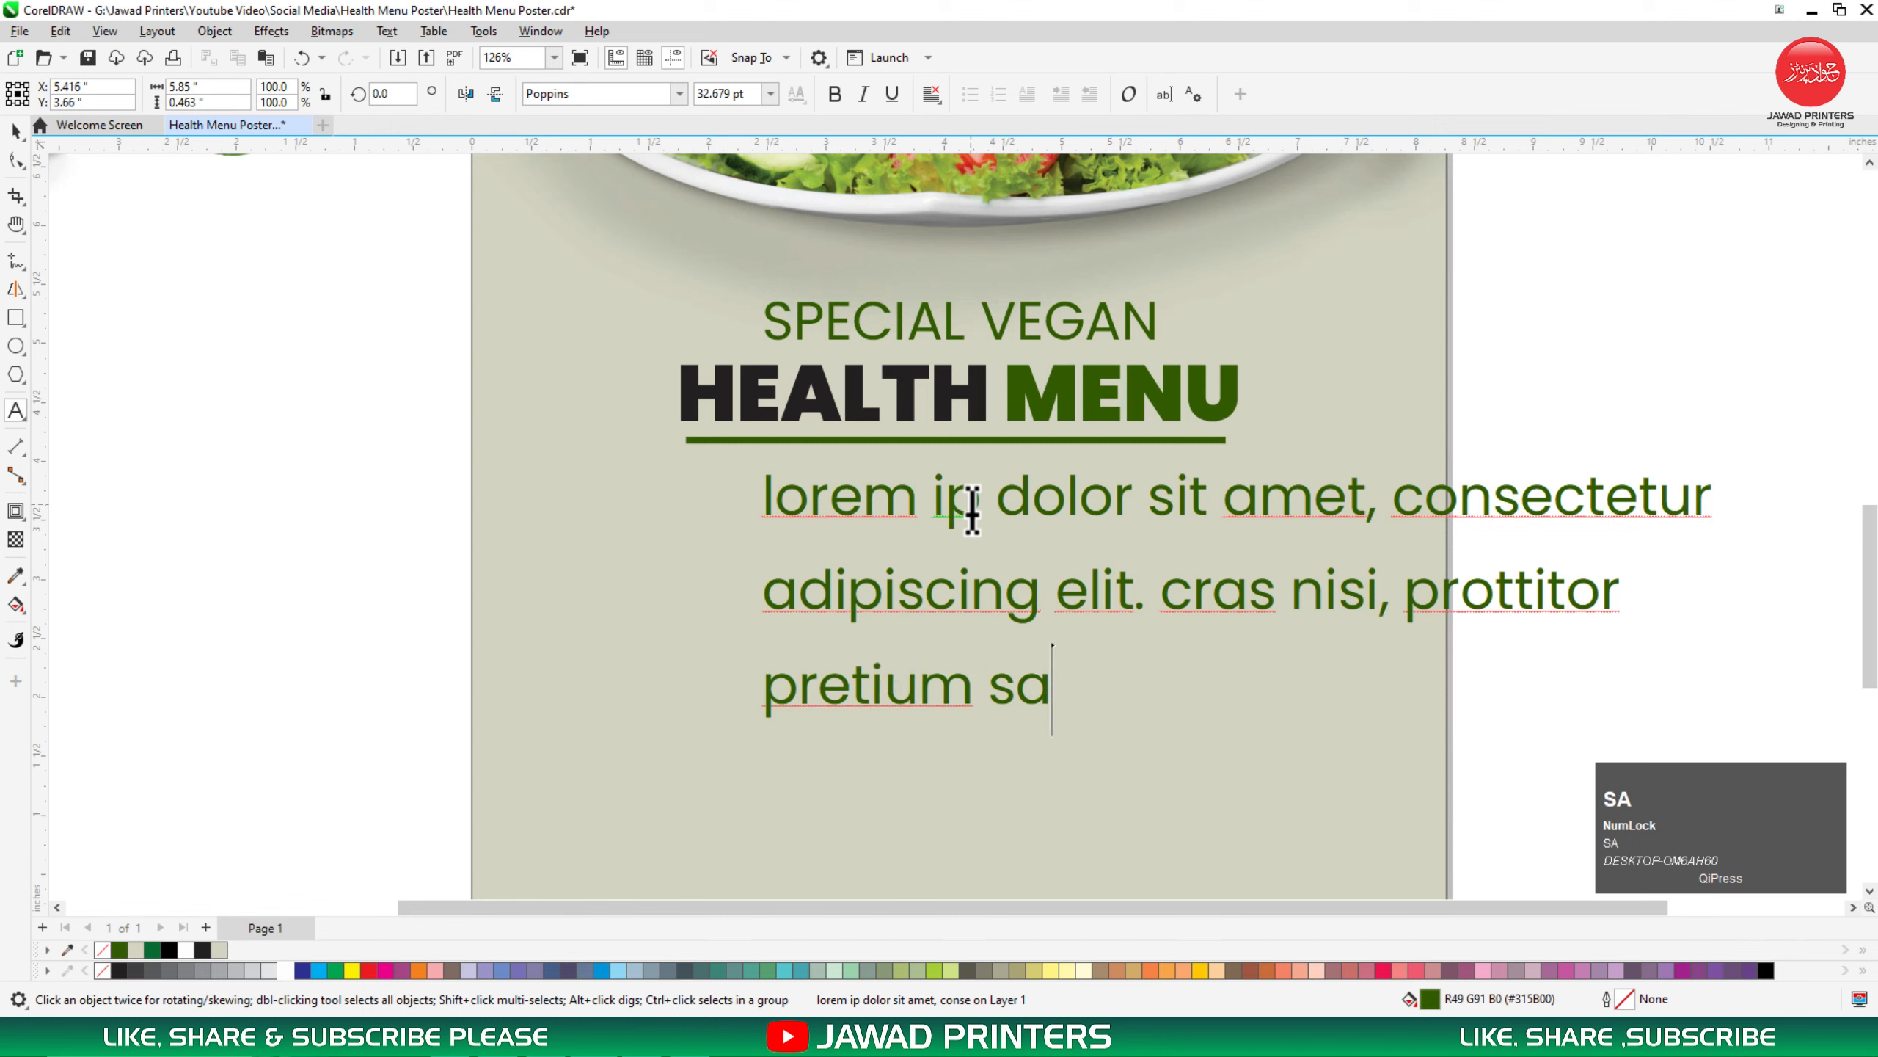
text(pien el)
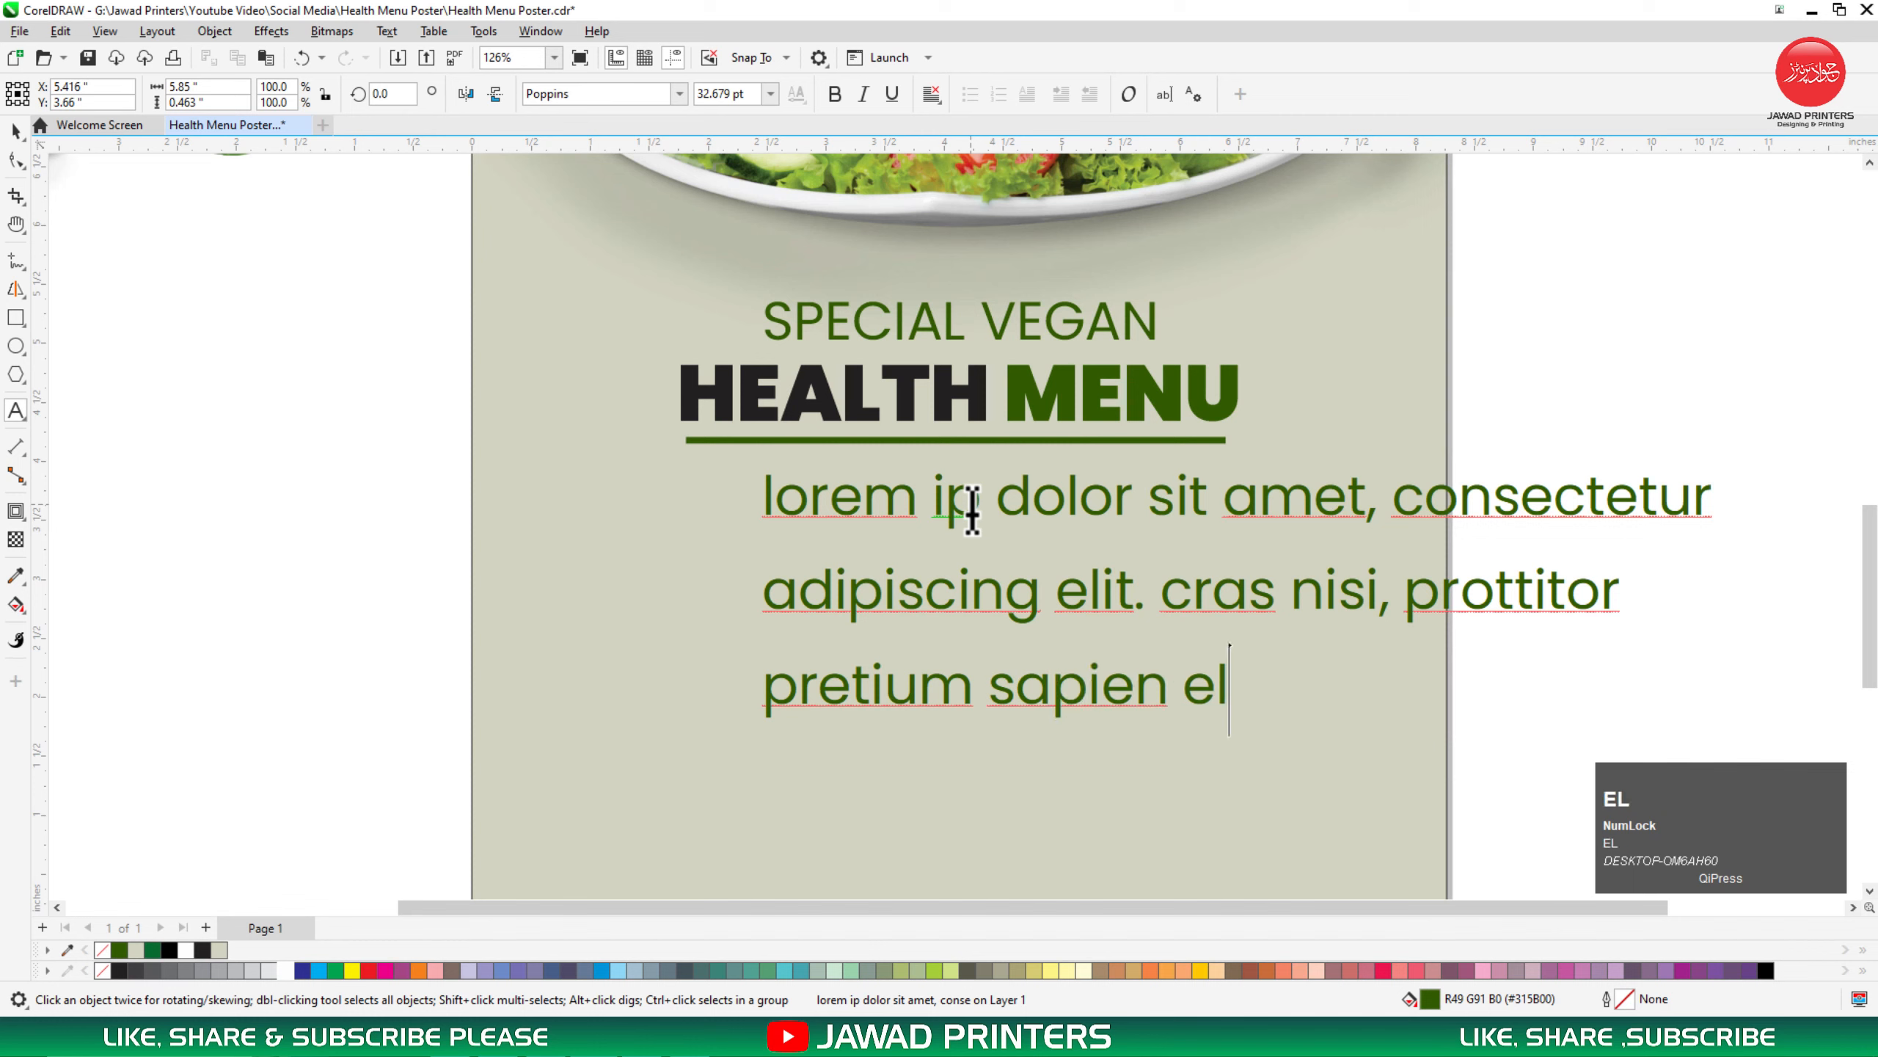
key(ctrl+space)
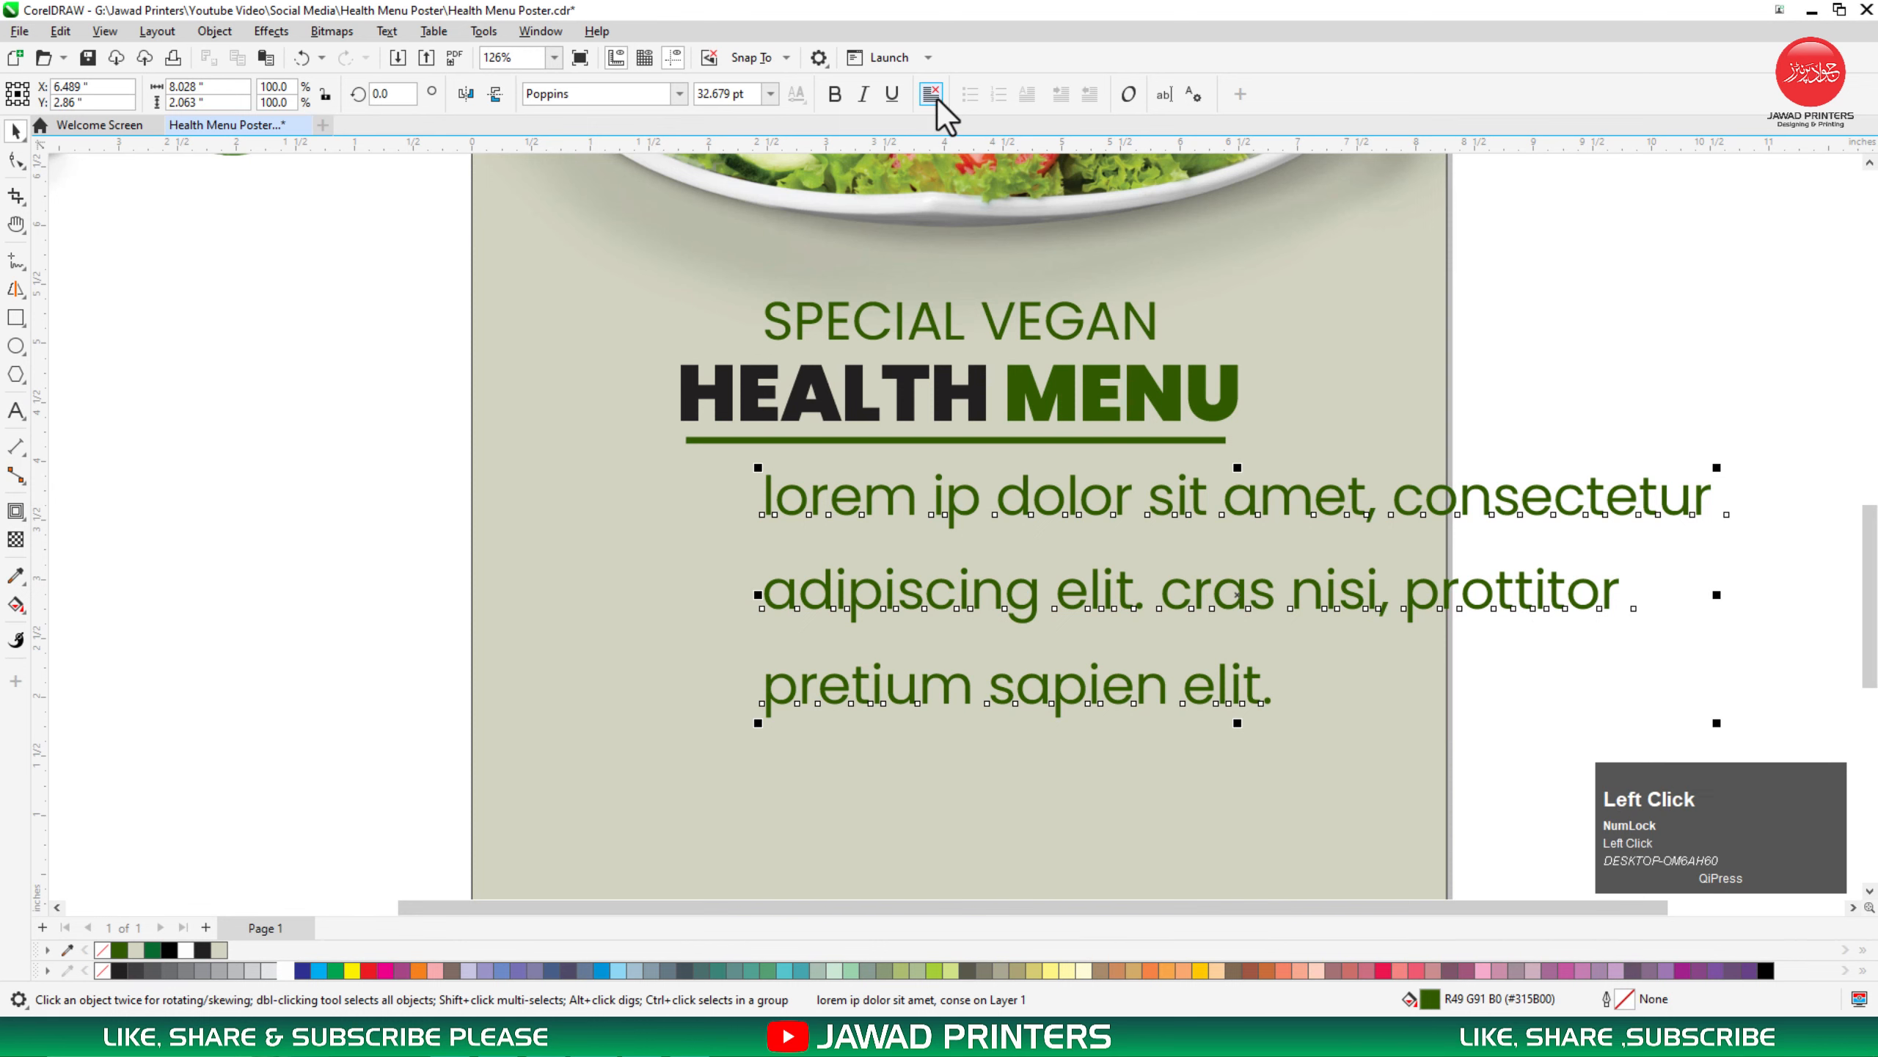
Step: Centre-align the lorem text and append a copy of its three lines at its end
click(935, 97)
click(941, 160)
drag(1082, 495, 985, 510)
double_click(975, 491)
key(ctrl+a)
key(ctrl+c)
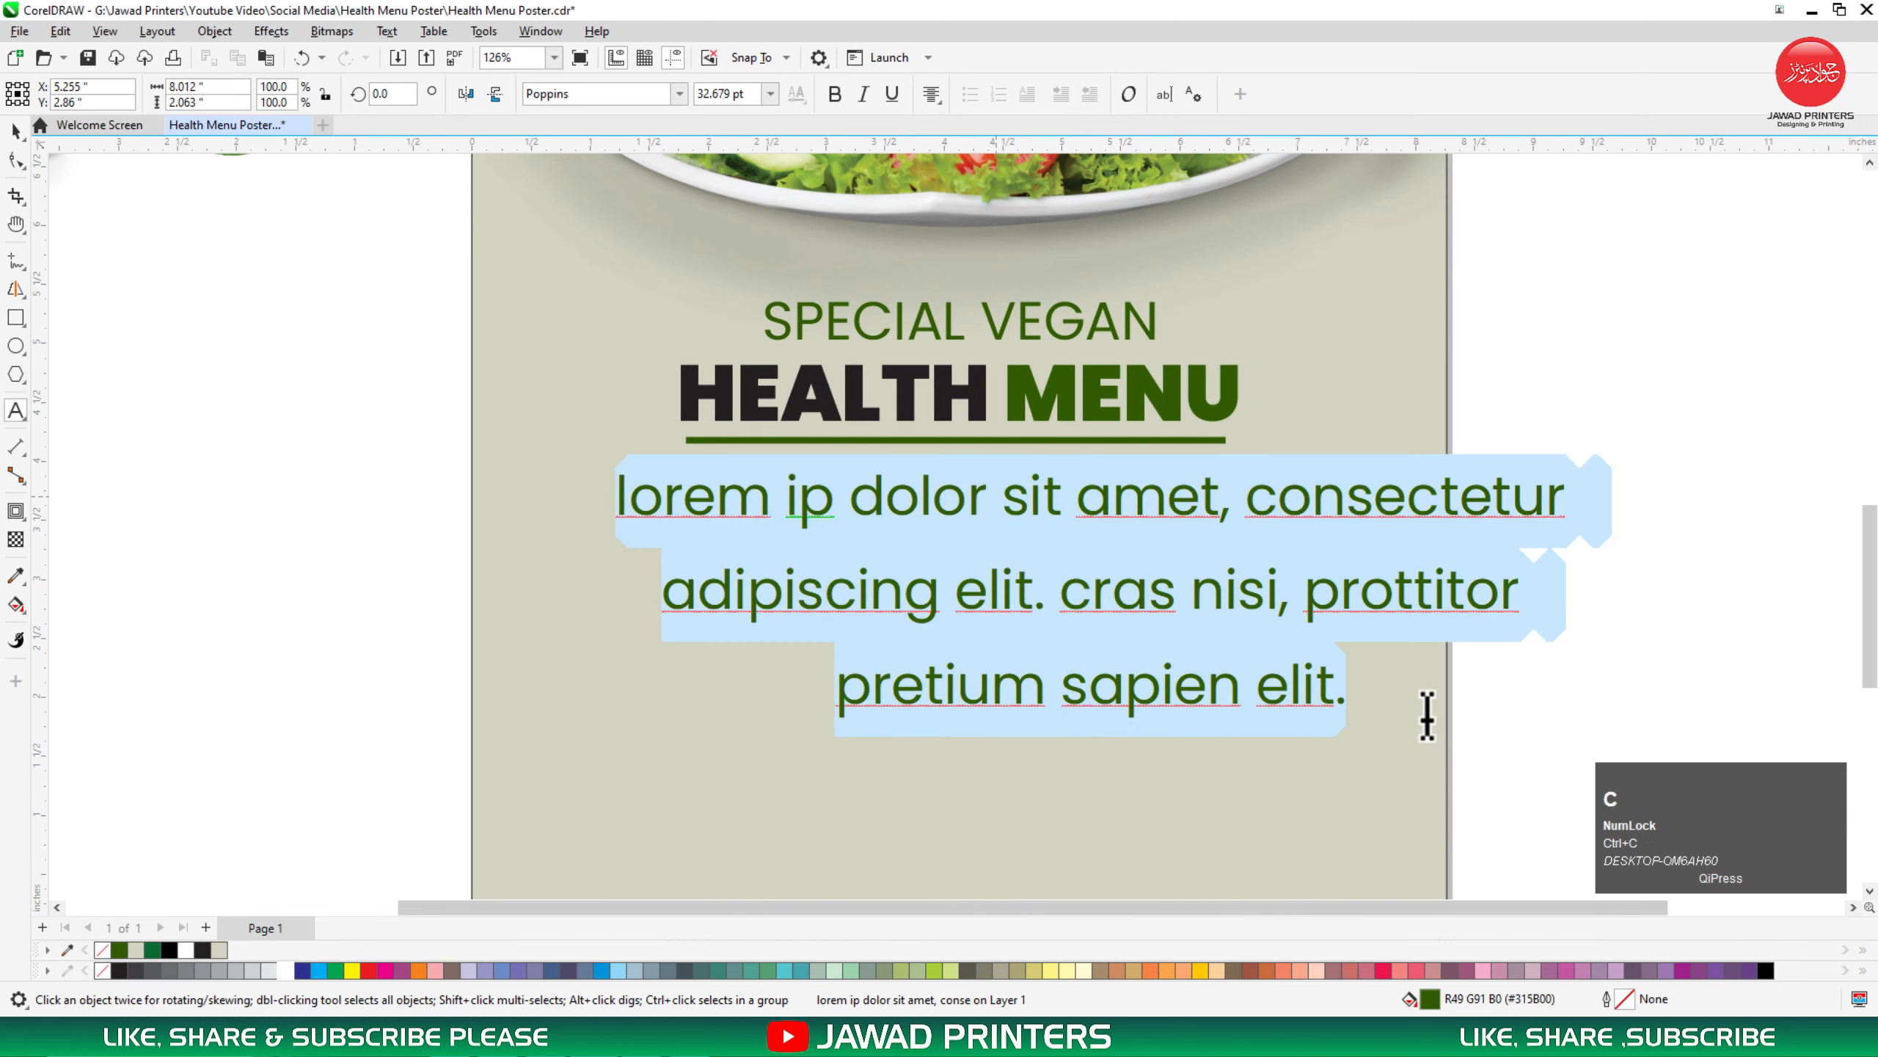
click(1339, 677)
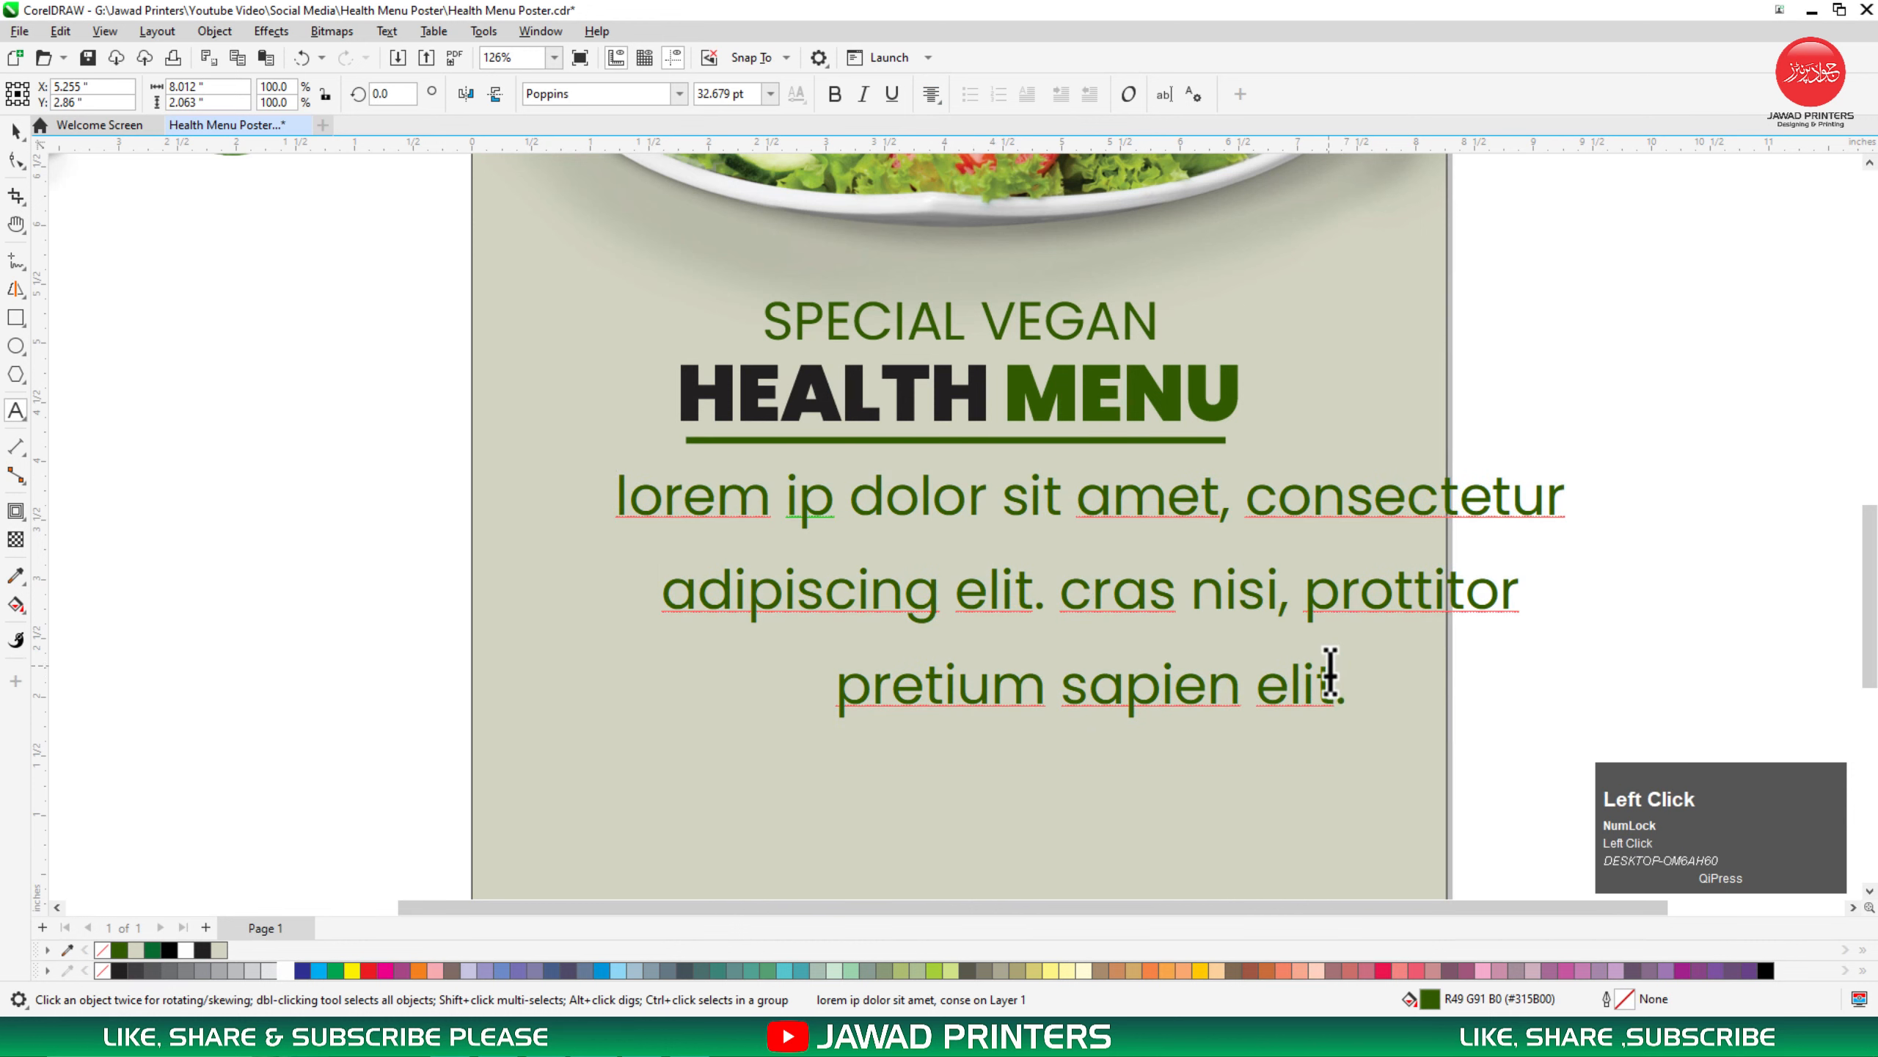
key(ctrl+v)
key(ctrl+space)
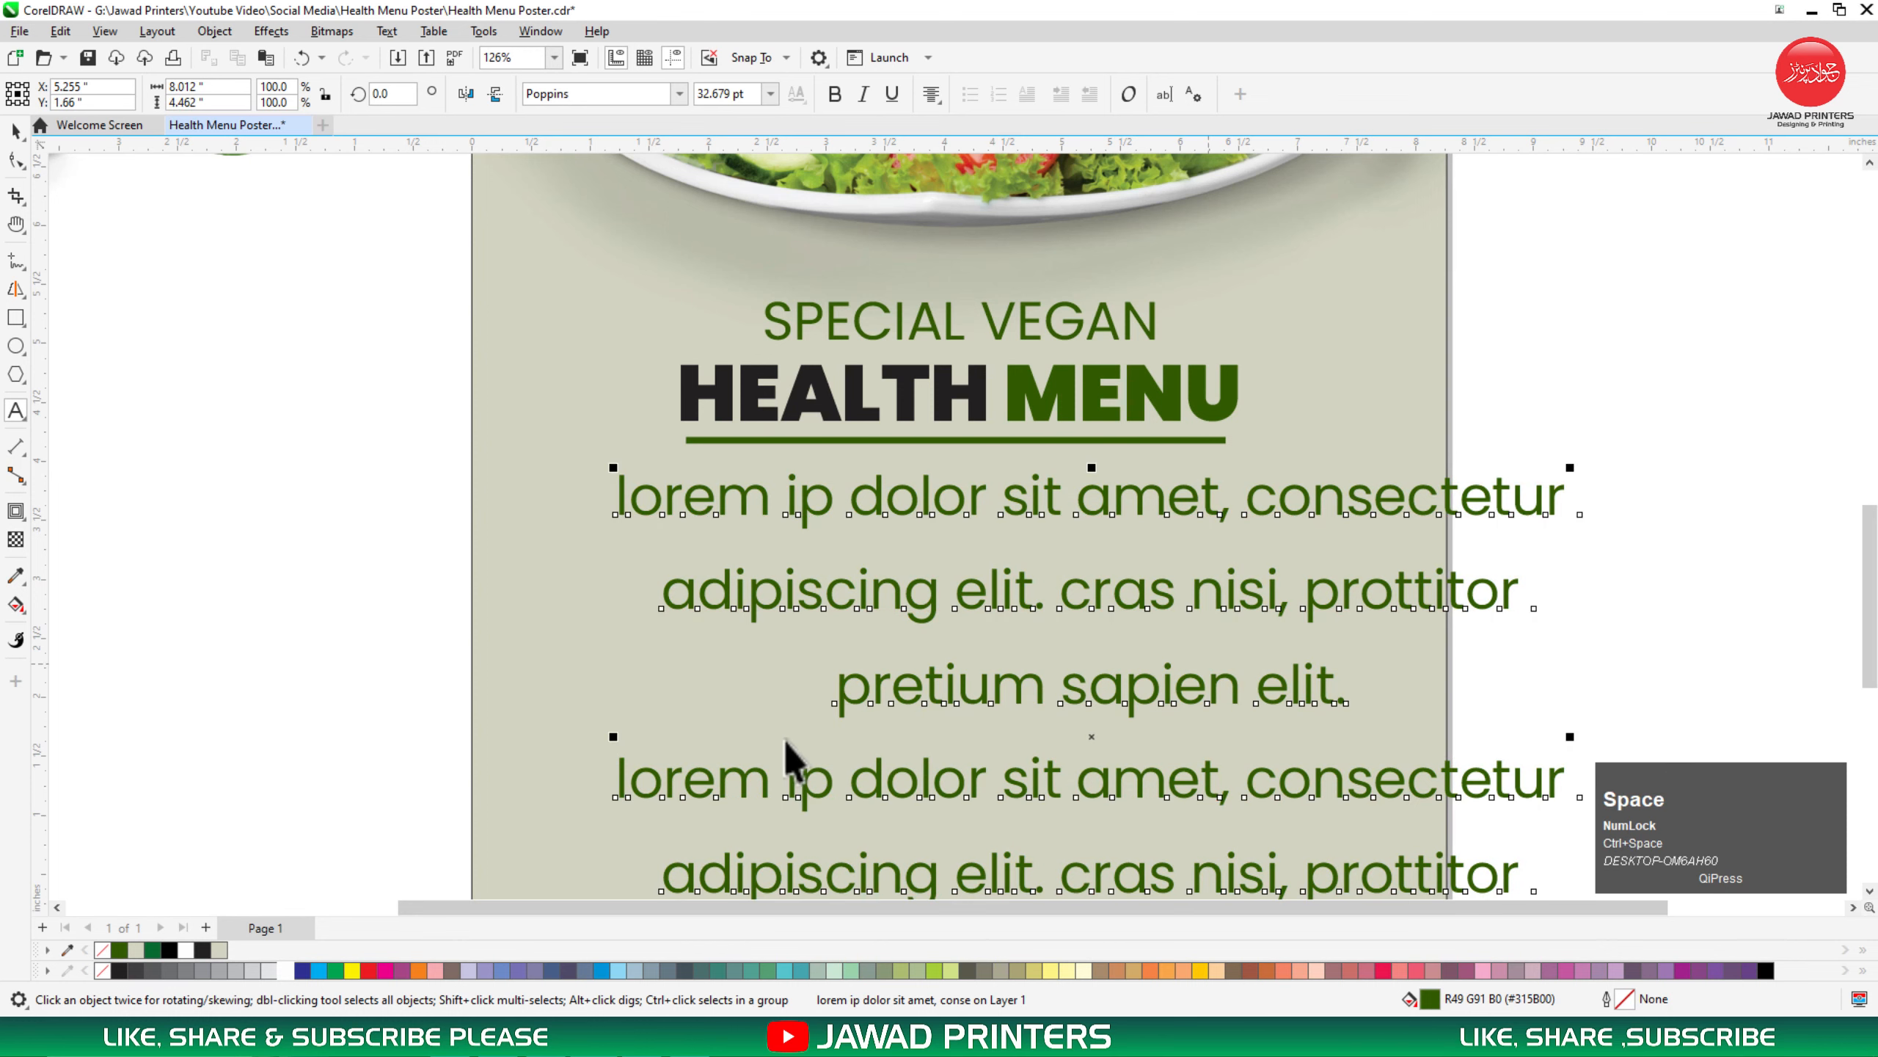
Step: Tighten the line spacing of the six-line lorem text and scale it down to about 16.7 pt
scroll(840, 566, down, 1)
key(F2)
drag(1302, 446, 636, 866)
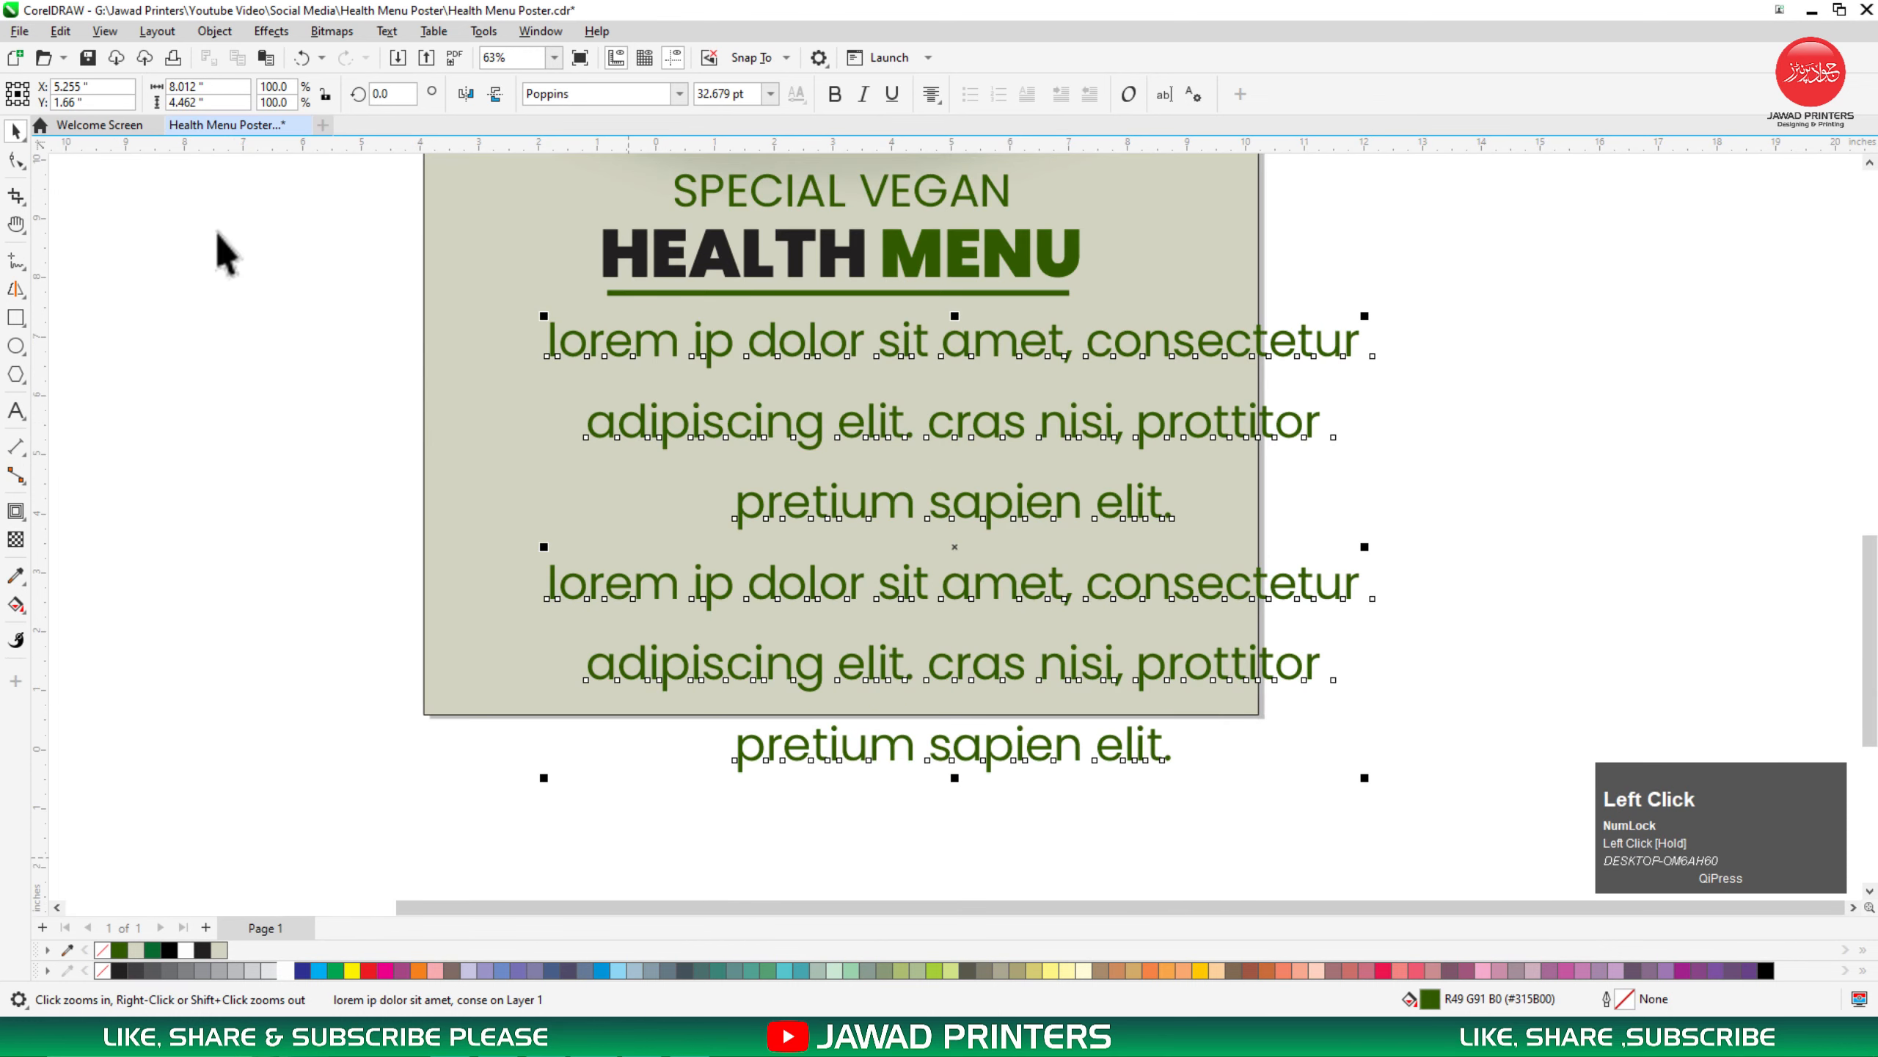
click(13, 160)
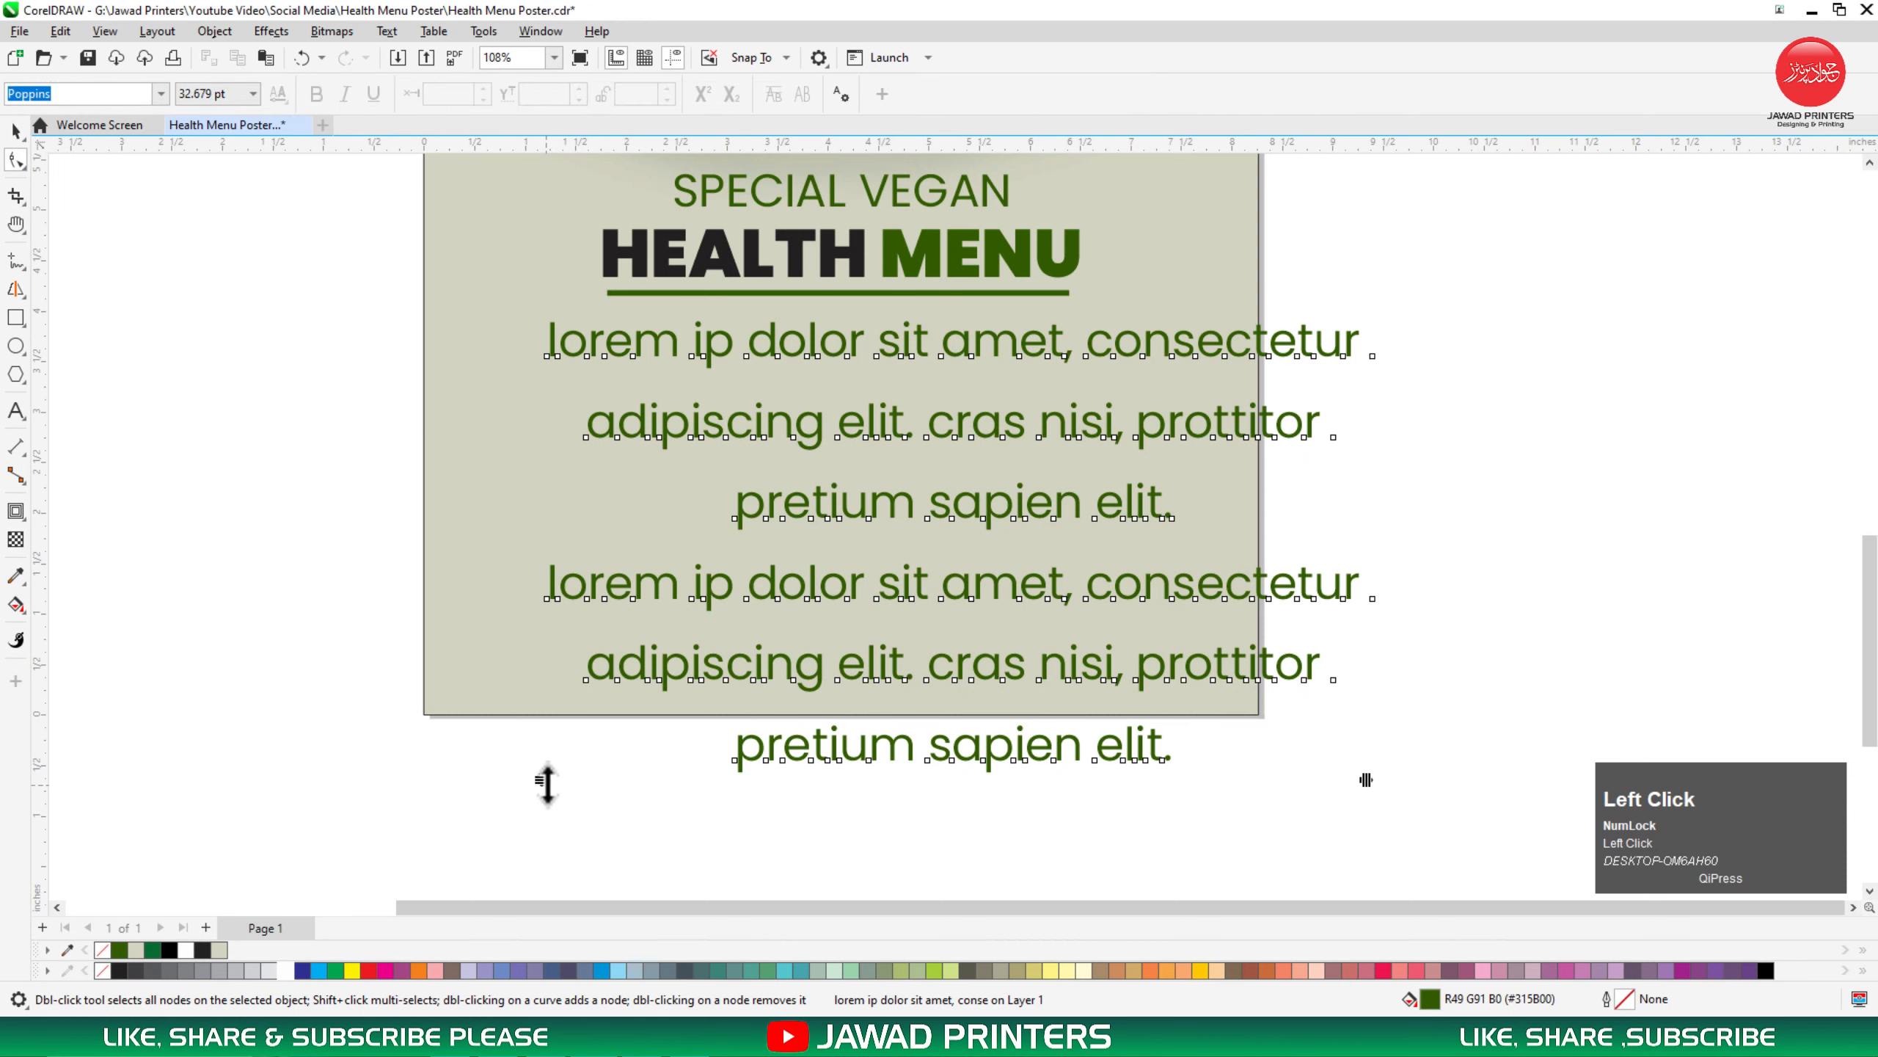
drag(543, 777, 541, 664)
key(space)
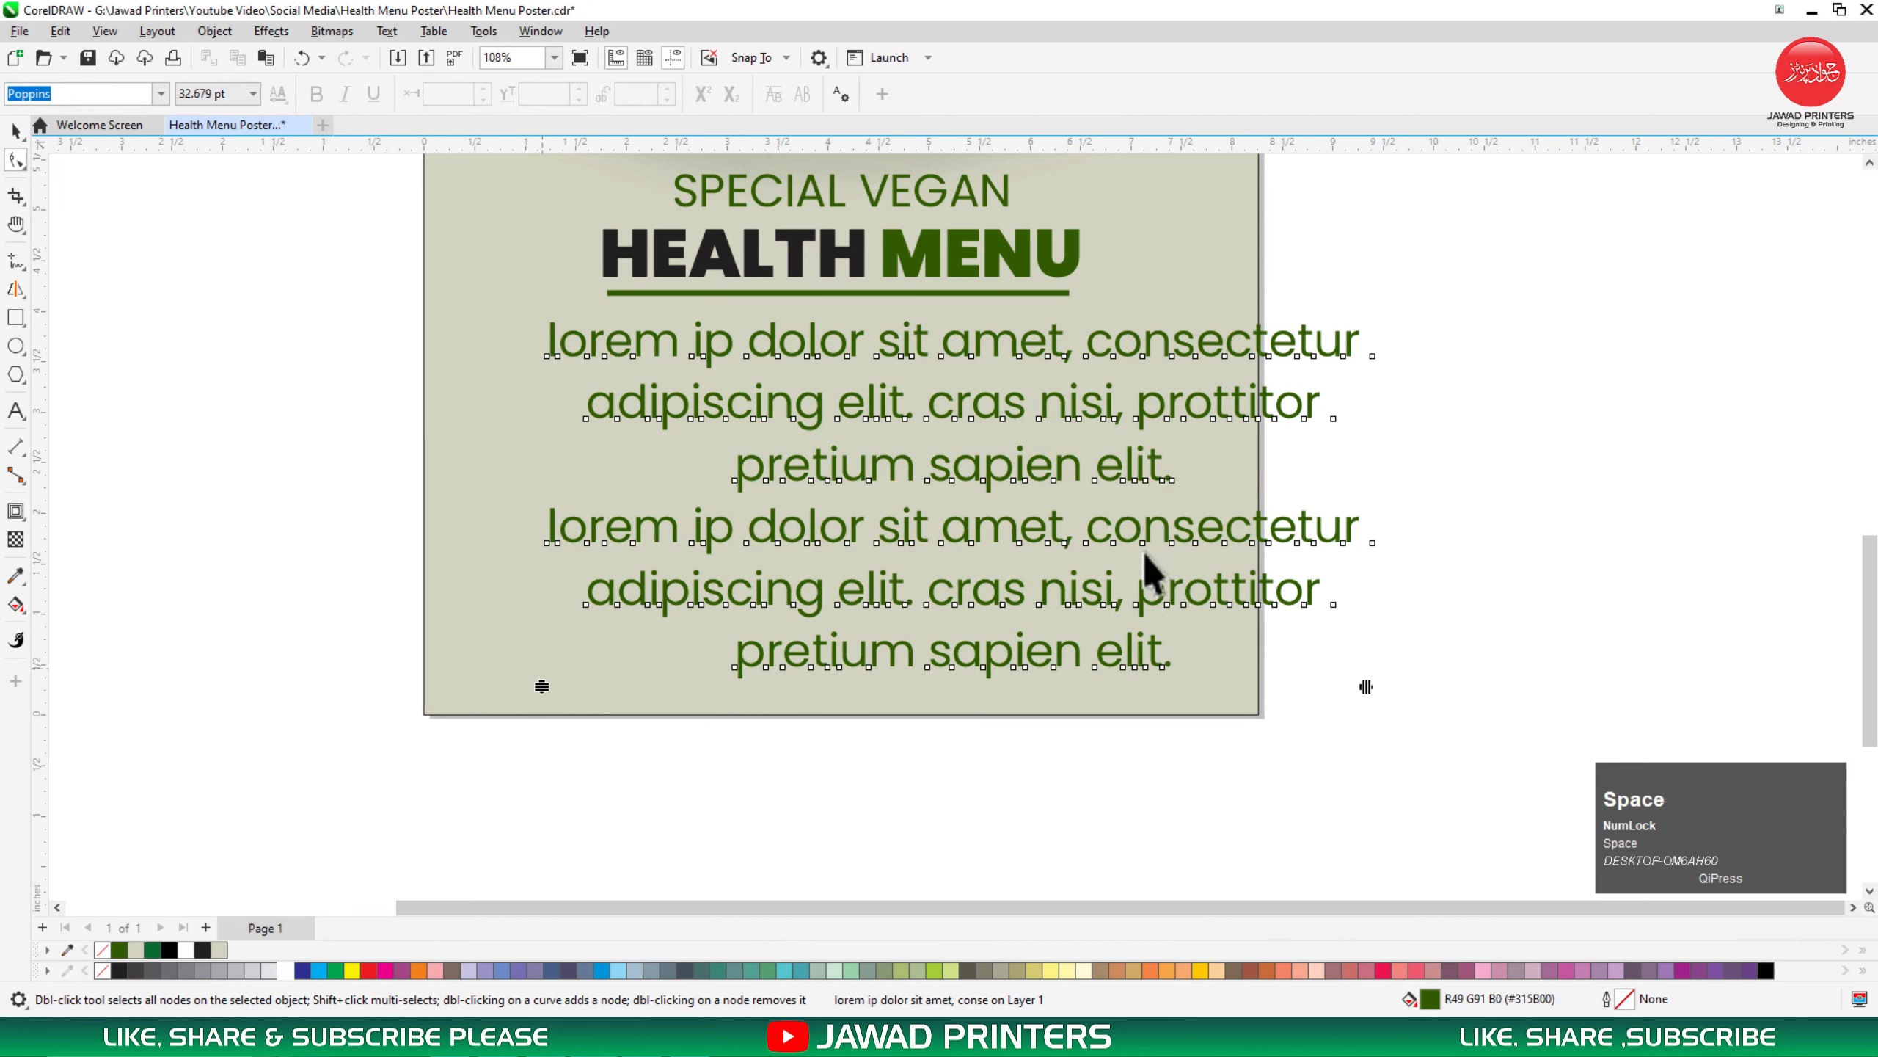
drag(1365, 687, 968, 509)
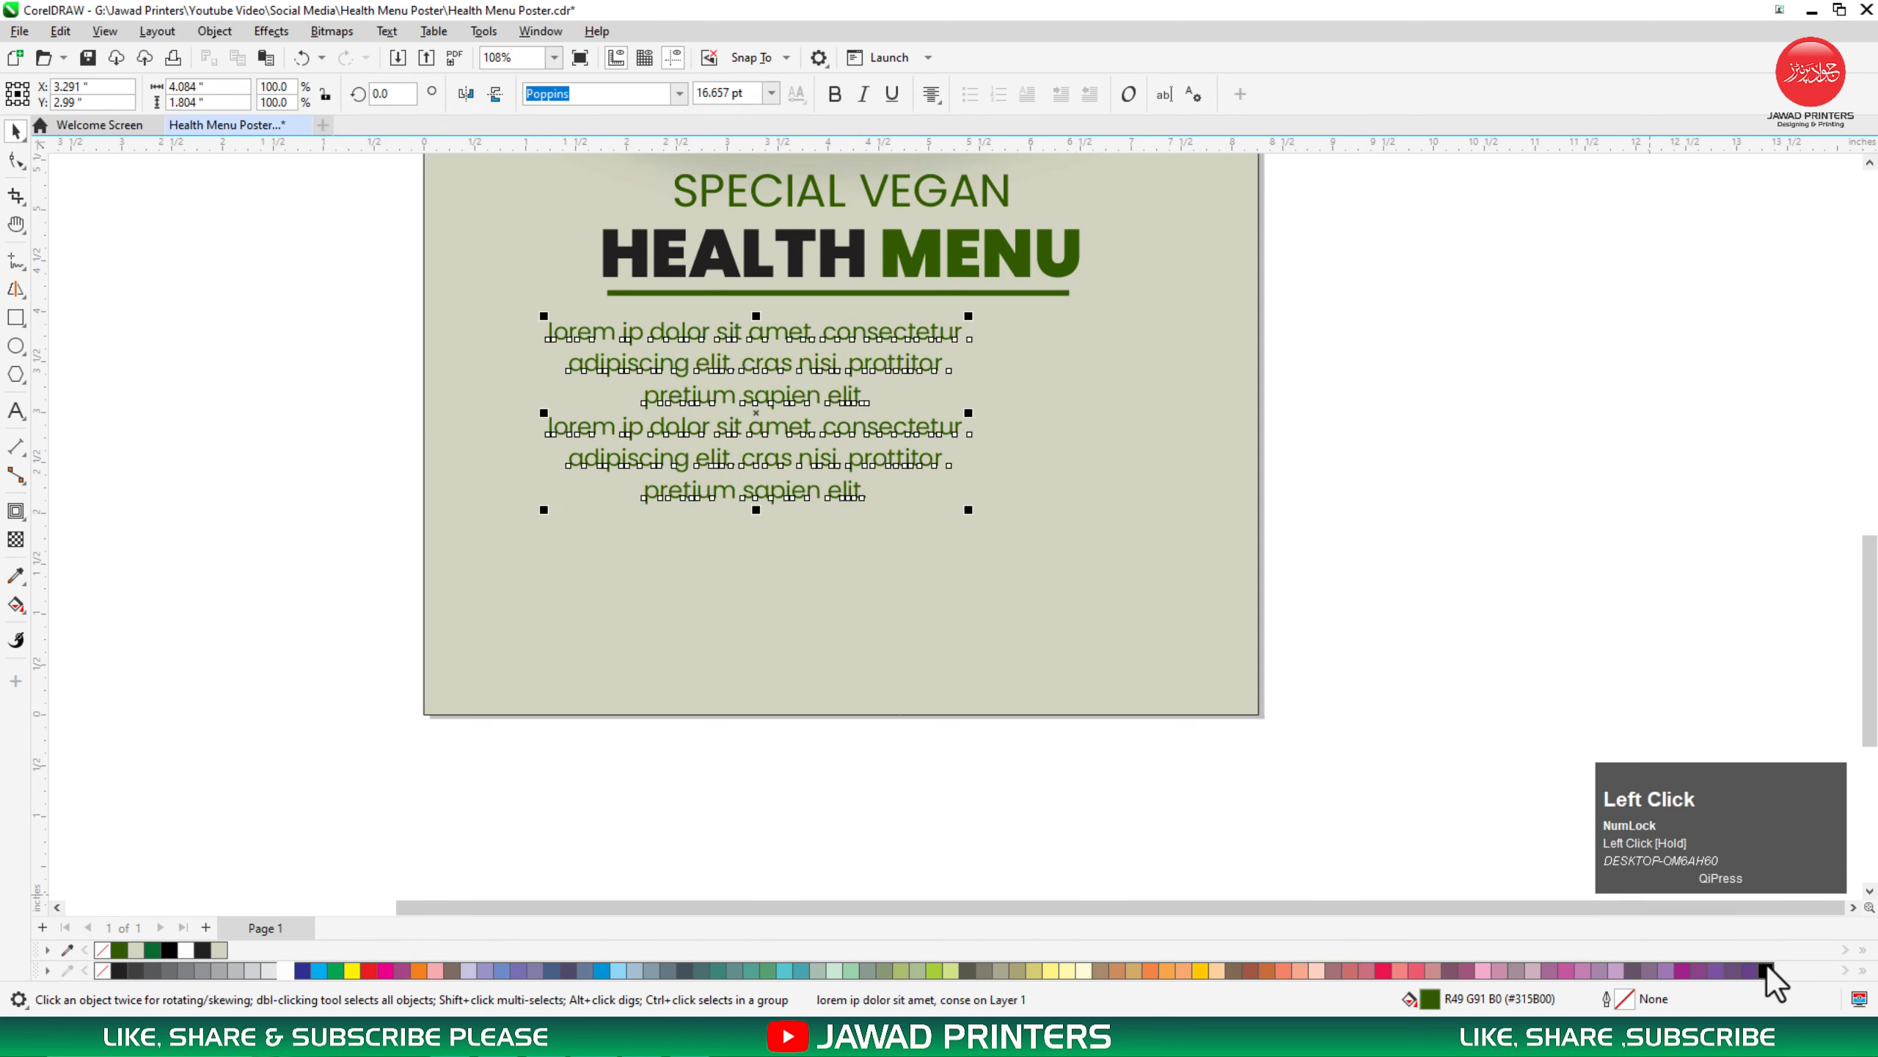
Step: Colour the lorem text black and centre it horizontally on the poster under the underline bar
drag(1768, 965, 976, 415)
drag(885, 339, 950, 345)
shift+click(1146, 404)
click(1371, 390)
Step: Scale SPECIAL VEGAN, HEALTH MENU and the underline bar up together to about 5.56 inches wide
key(F3)
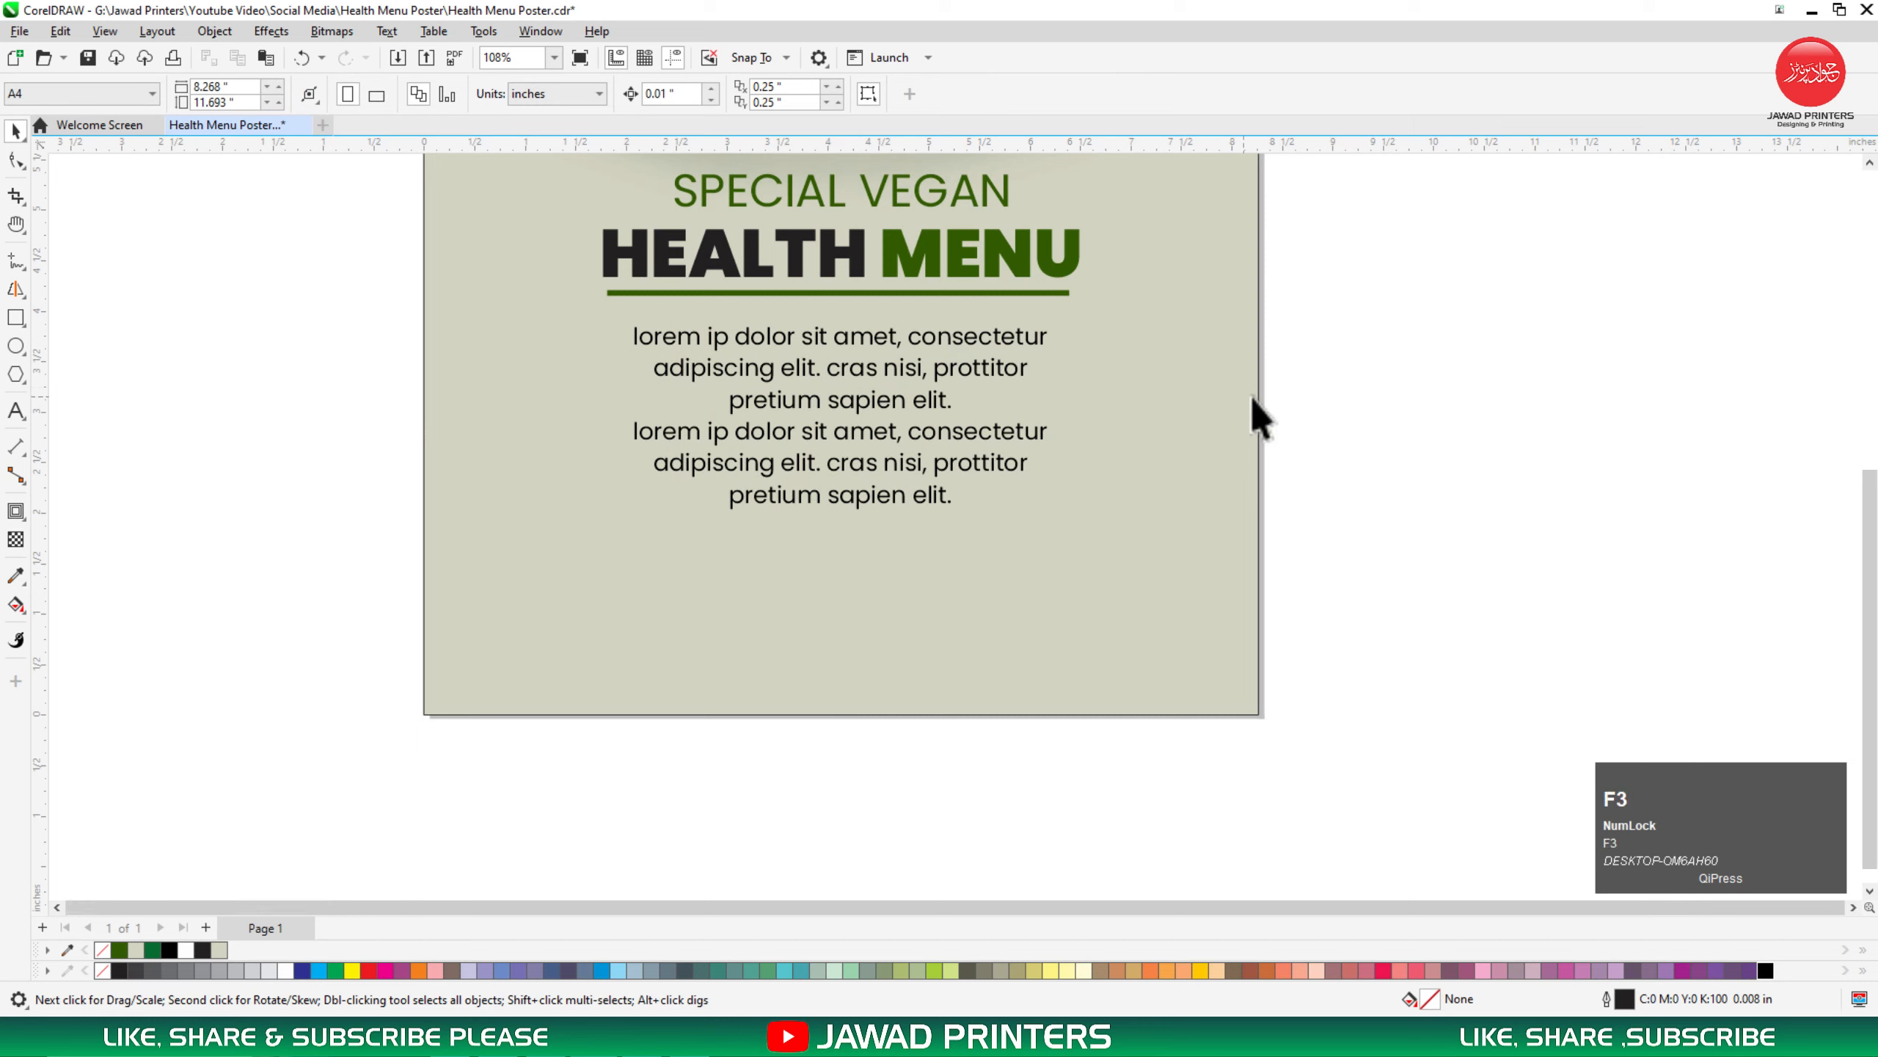
key(F2)
drag(1474, 294, 696, 621)
key(F3)
mouse_move(1255, 207)
mouse_down()
mouse_move(791, 351)
mouse_move(693, 354)
mouse_up()
drag(1041, 330, 1065, 338)
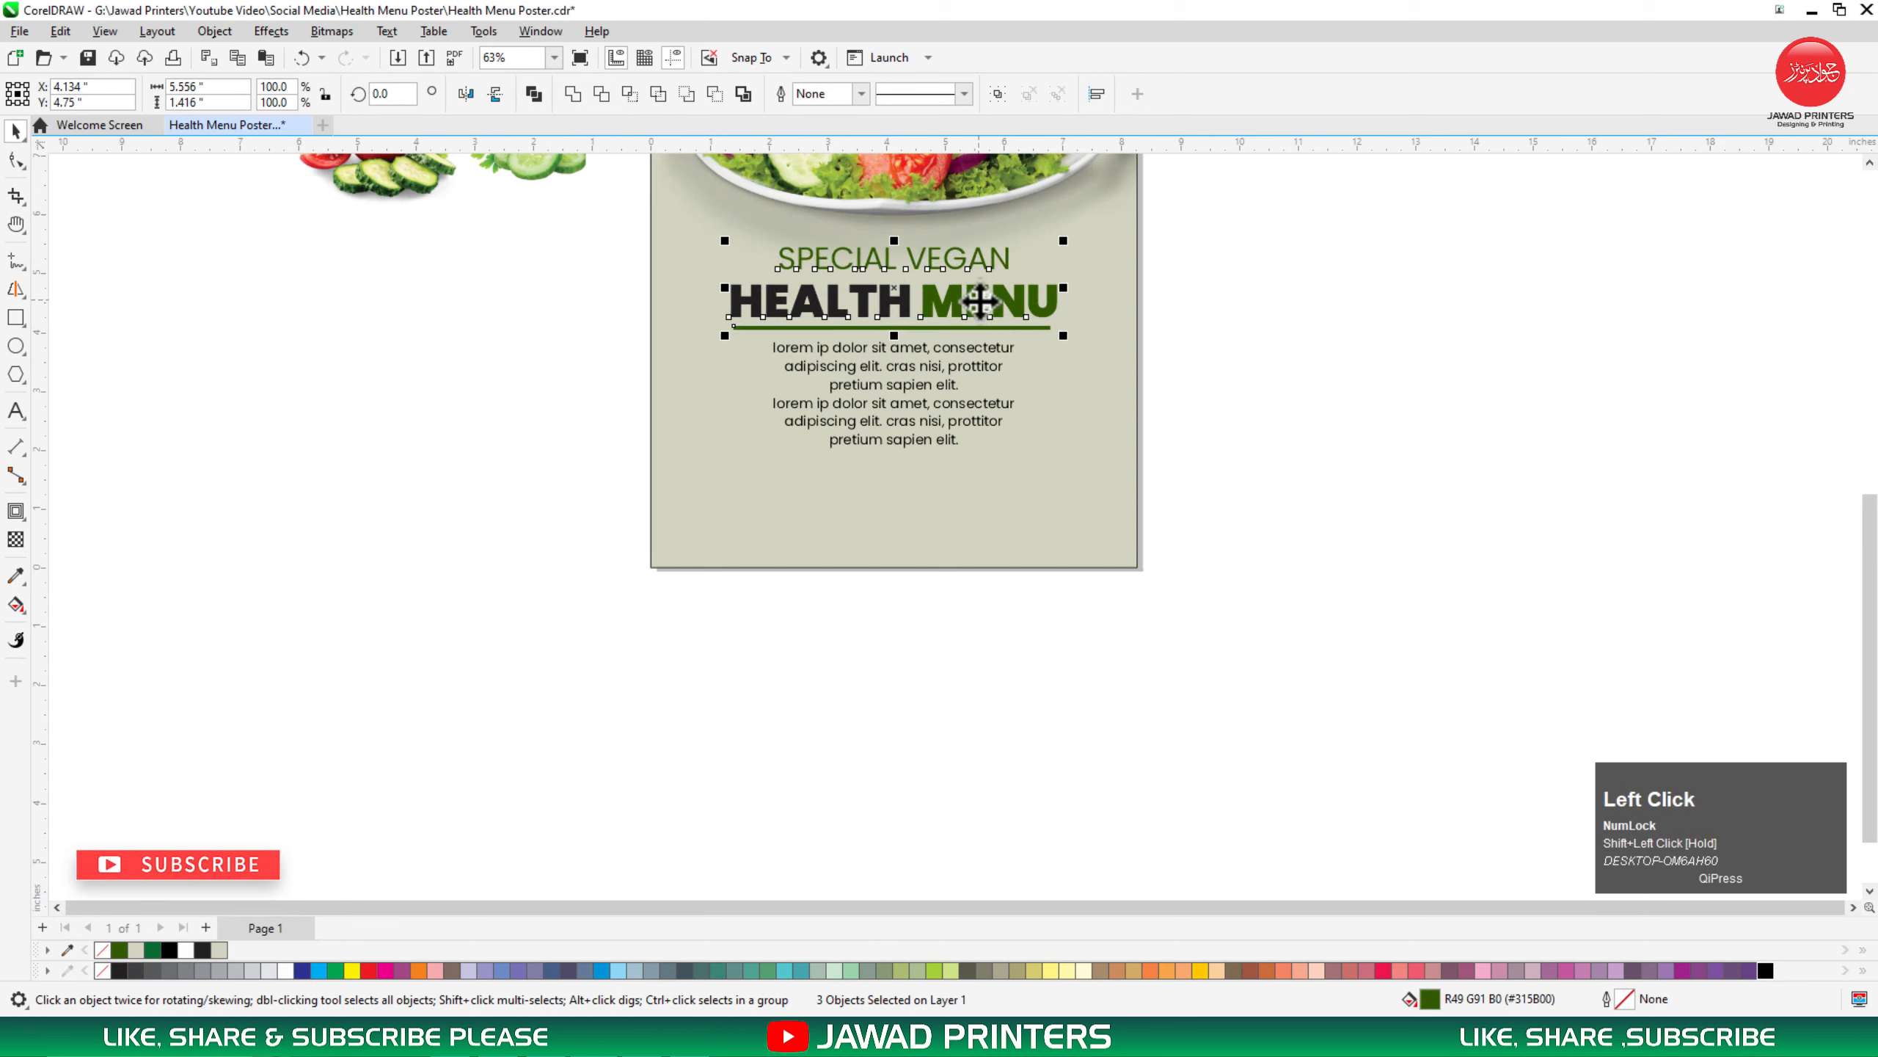
click(941, 346)
Step: Place the lettuce, tomato and cucumber image over the poster's lower-left corner and scale it up to about 4 inches wide
drag(369, 222, 625, 518)
click(719, 614)
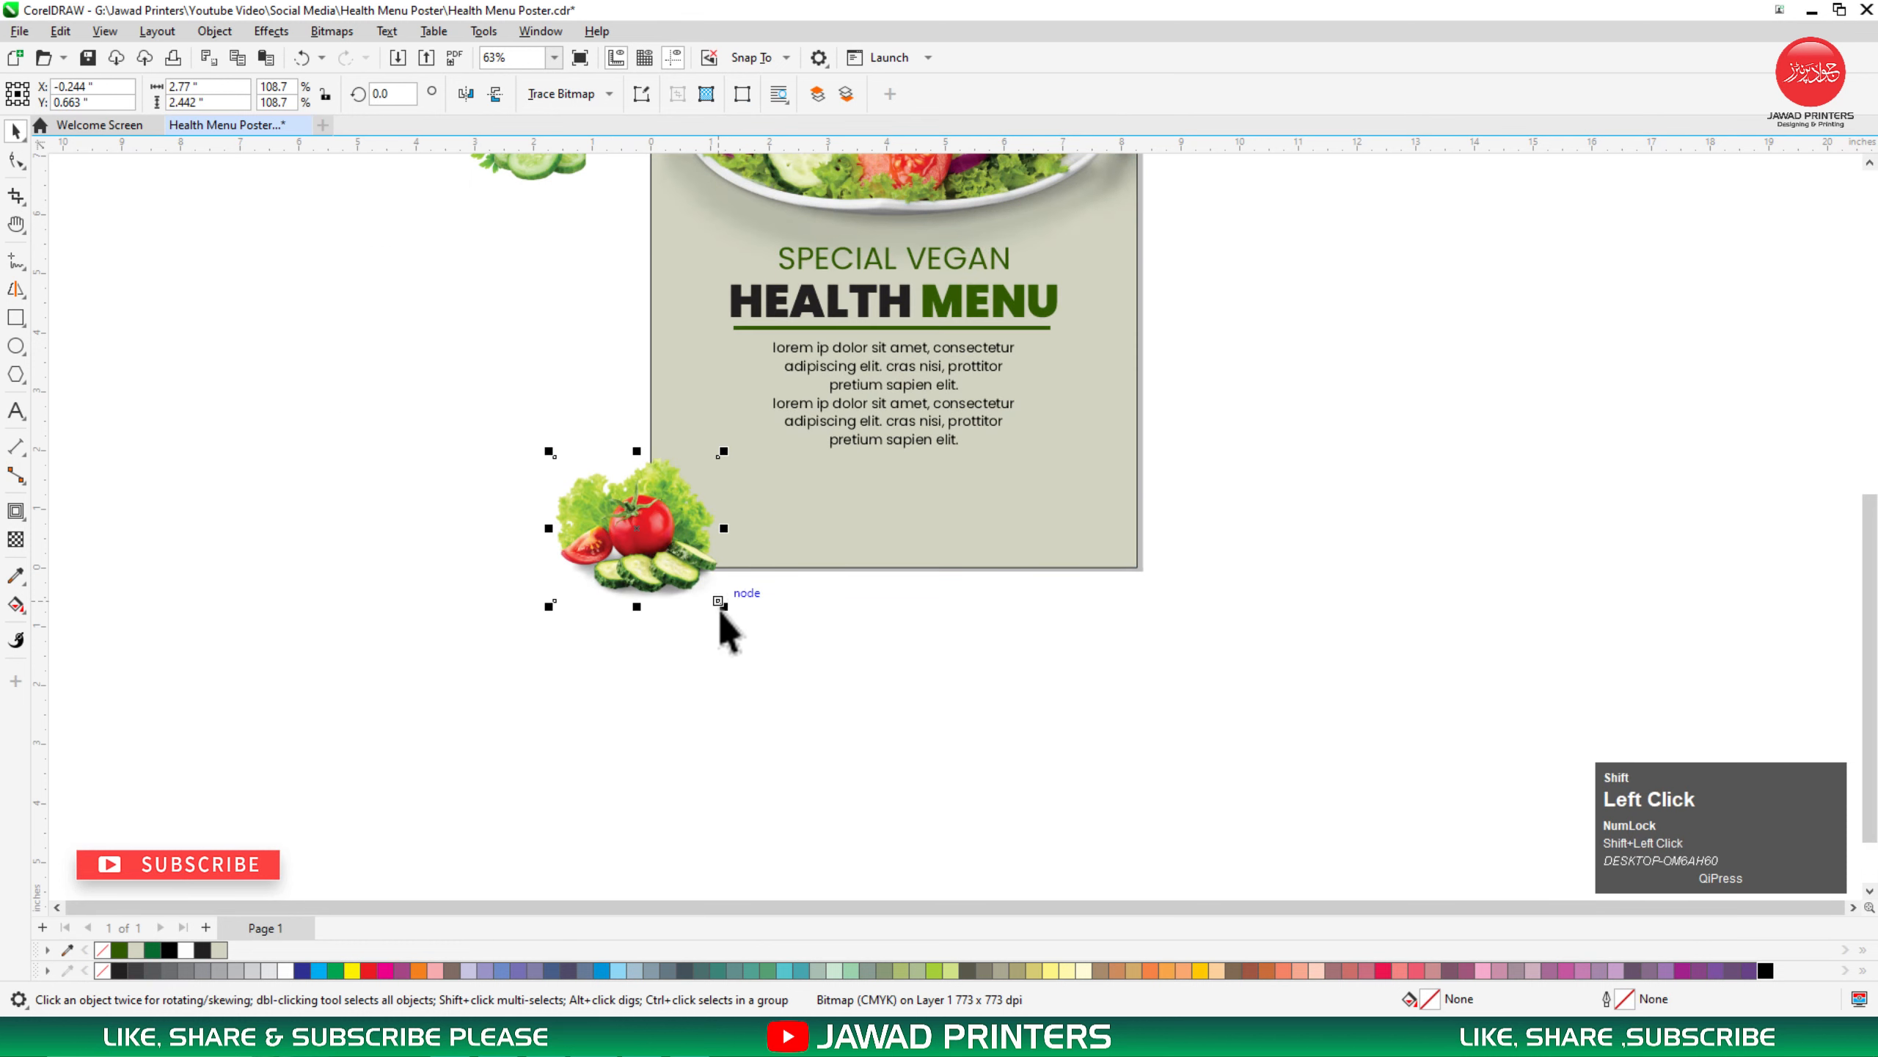
click(603, 555)
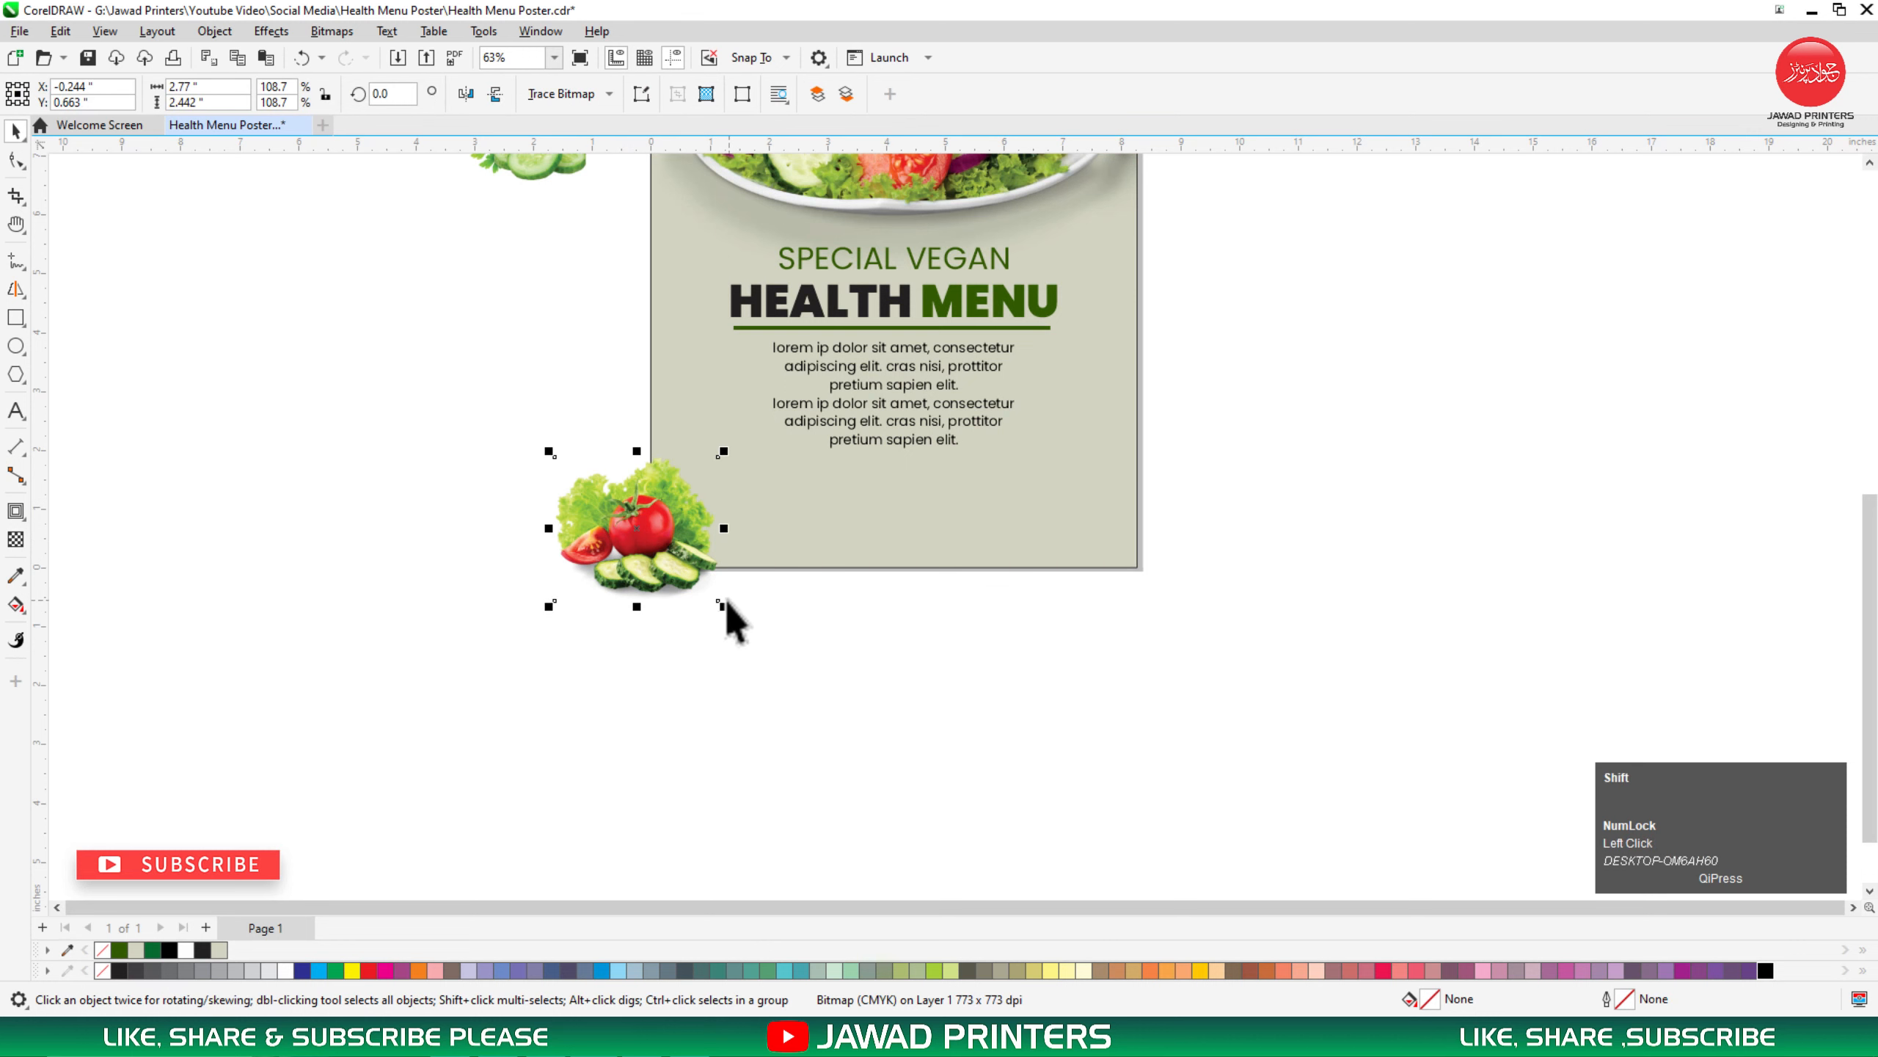
drag(728, 610, 761, 642)
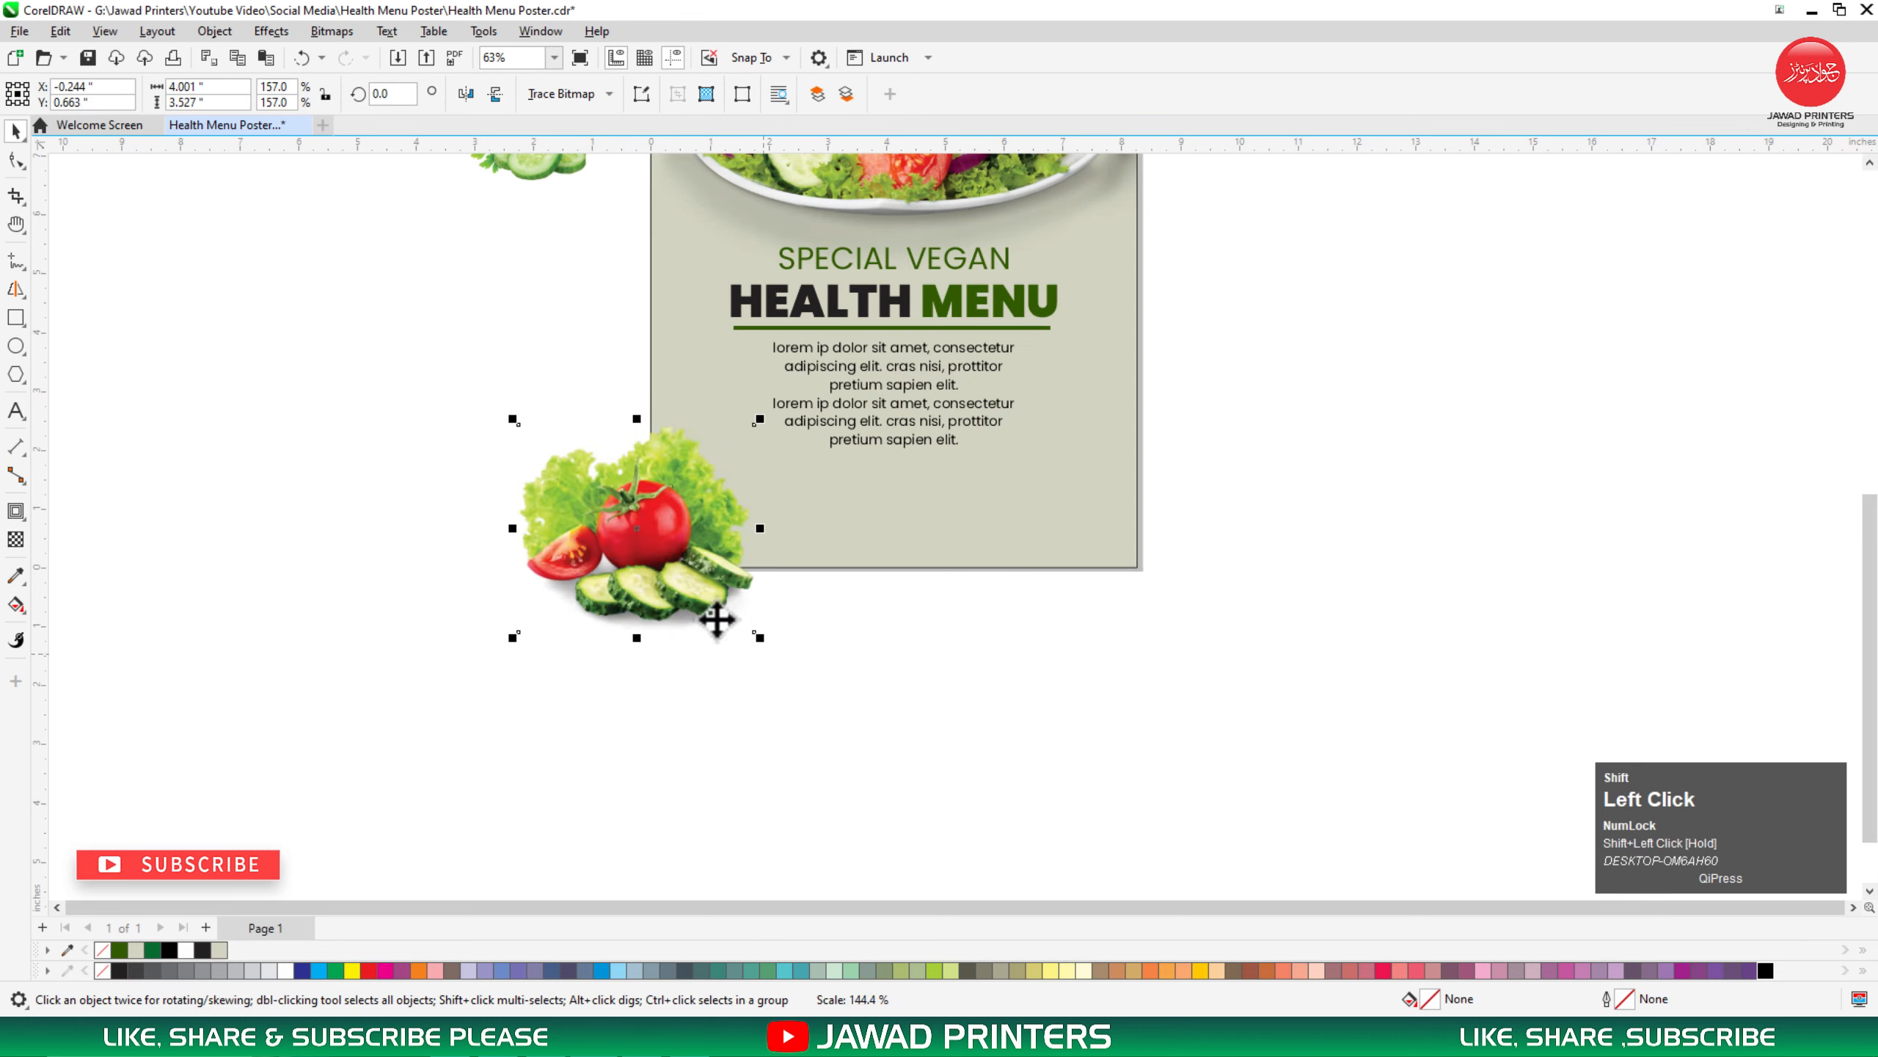
Step: PowerClip the lettuce and tomato image inside the poster's background rectangle
right_click(661, 546)
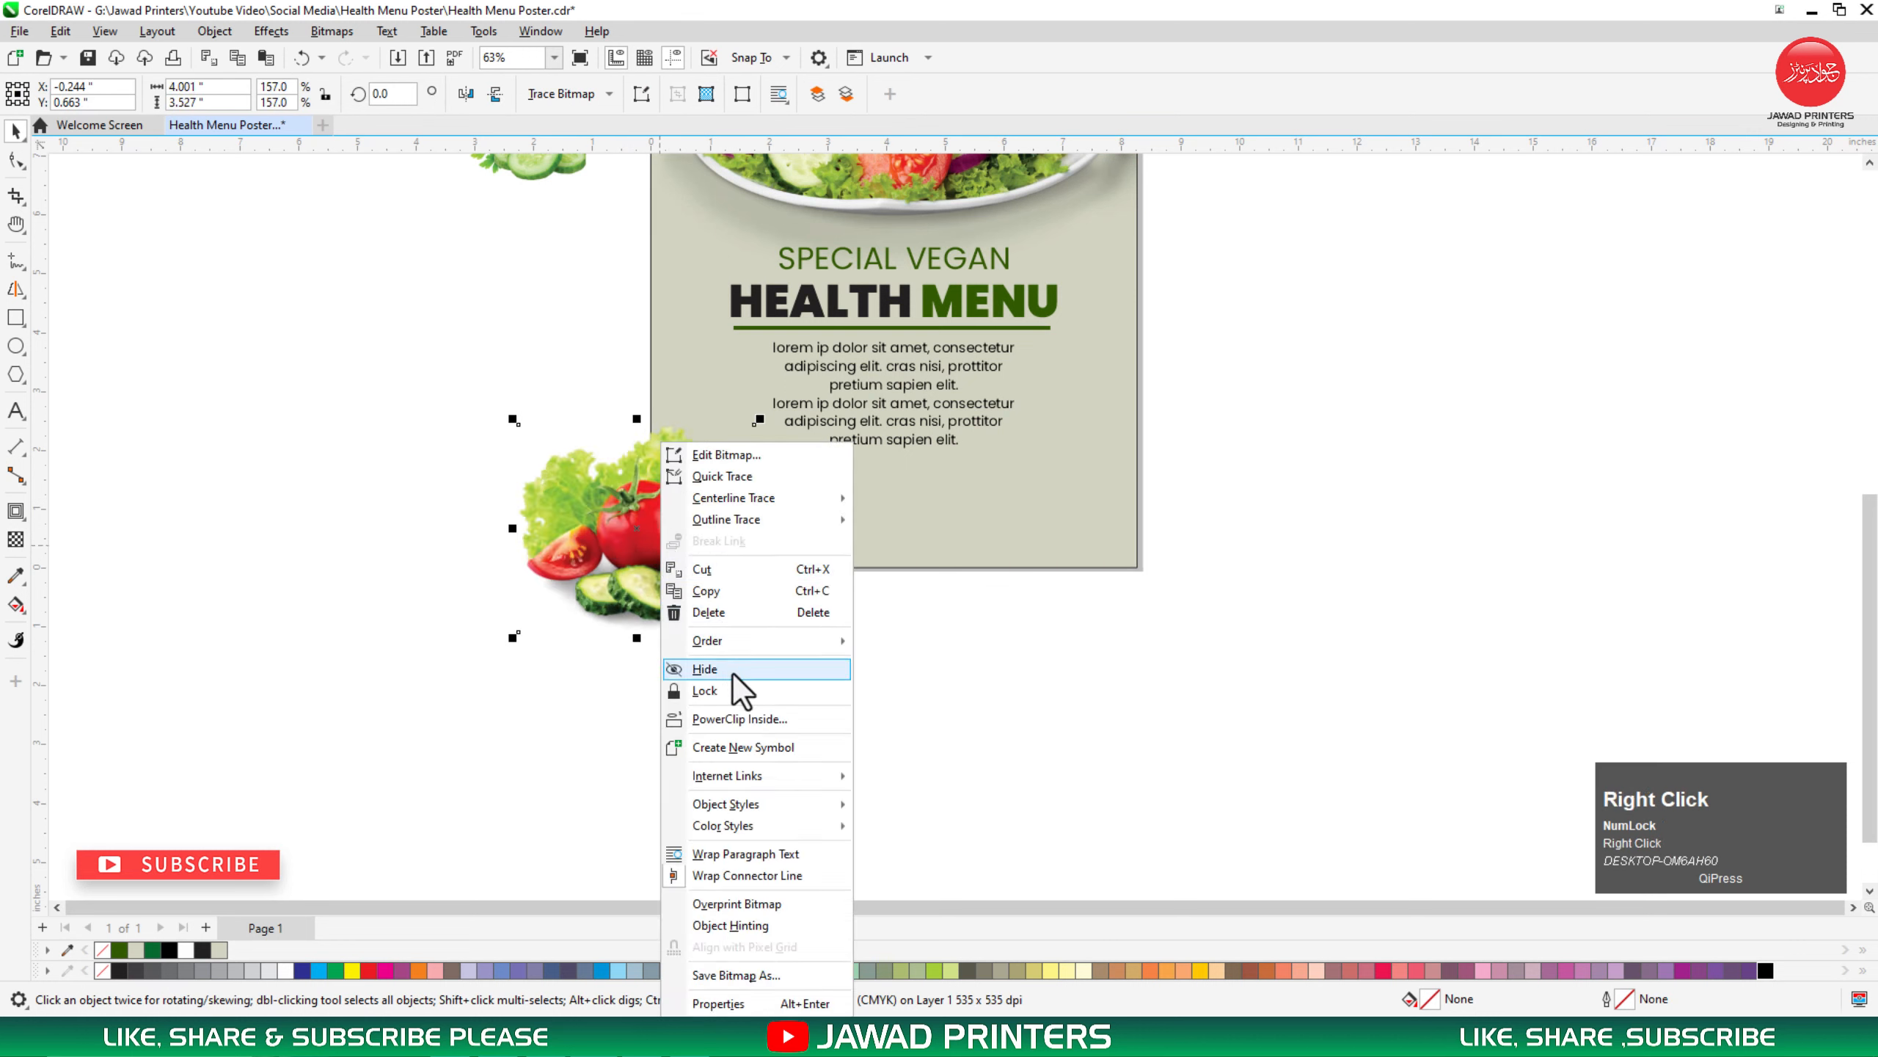
click(737, 717)
click(796, 551)
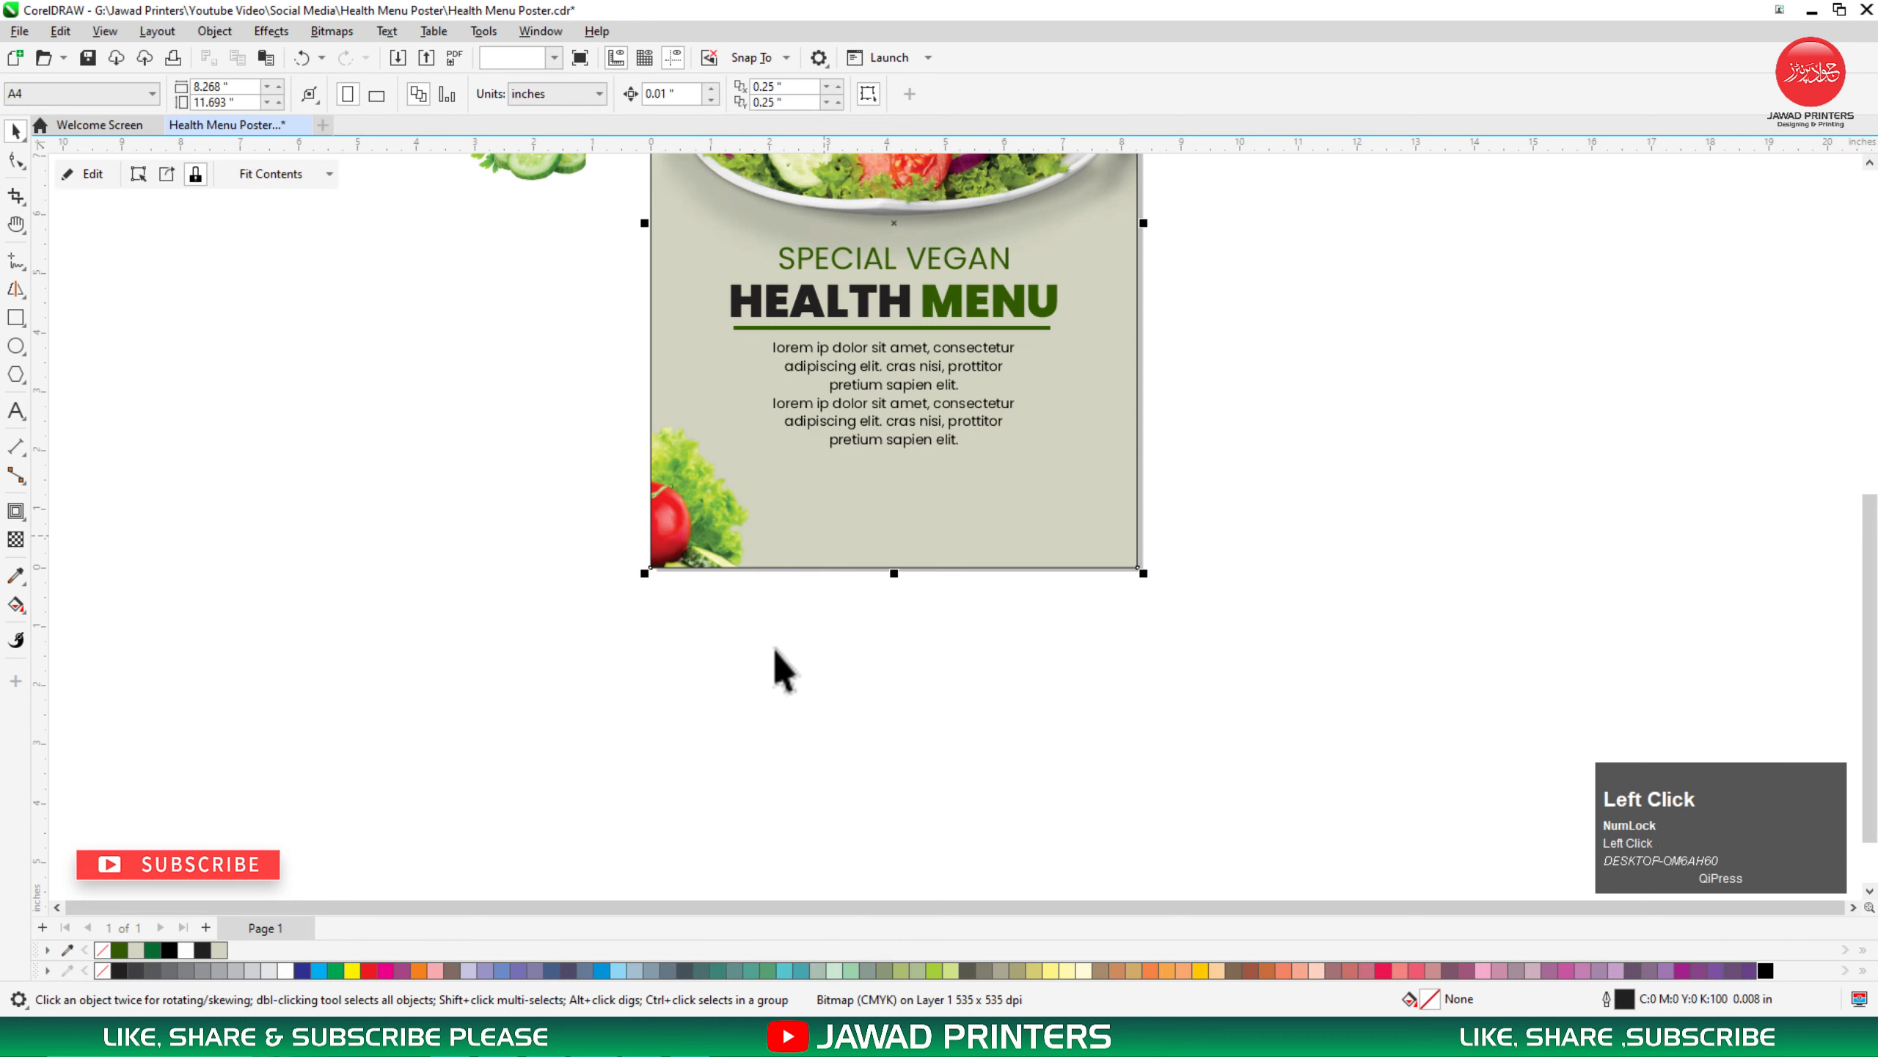
Step: Enlarge the clipped lettuce and tomato image to about 4.9 inches wide and reposition it in the poster's lower-left corner
click(675, 516)
click(721, 491)
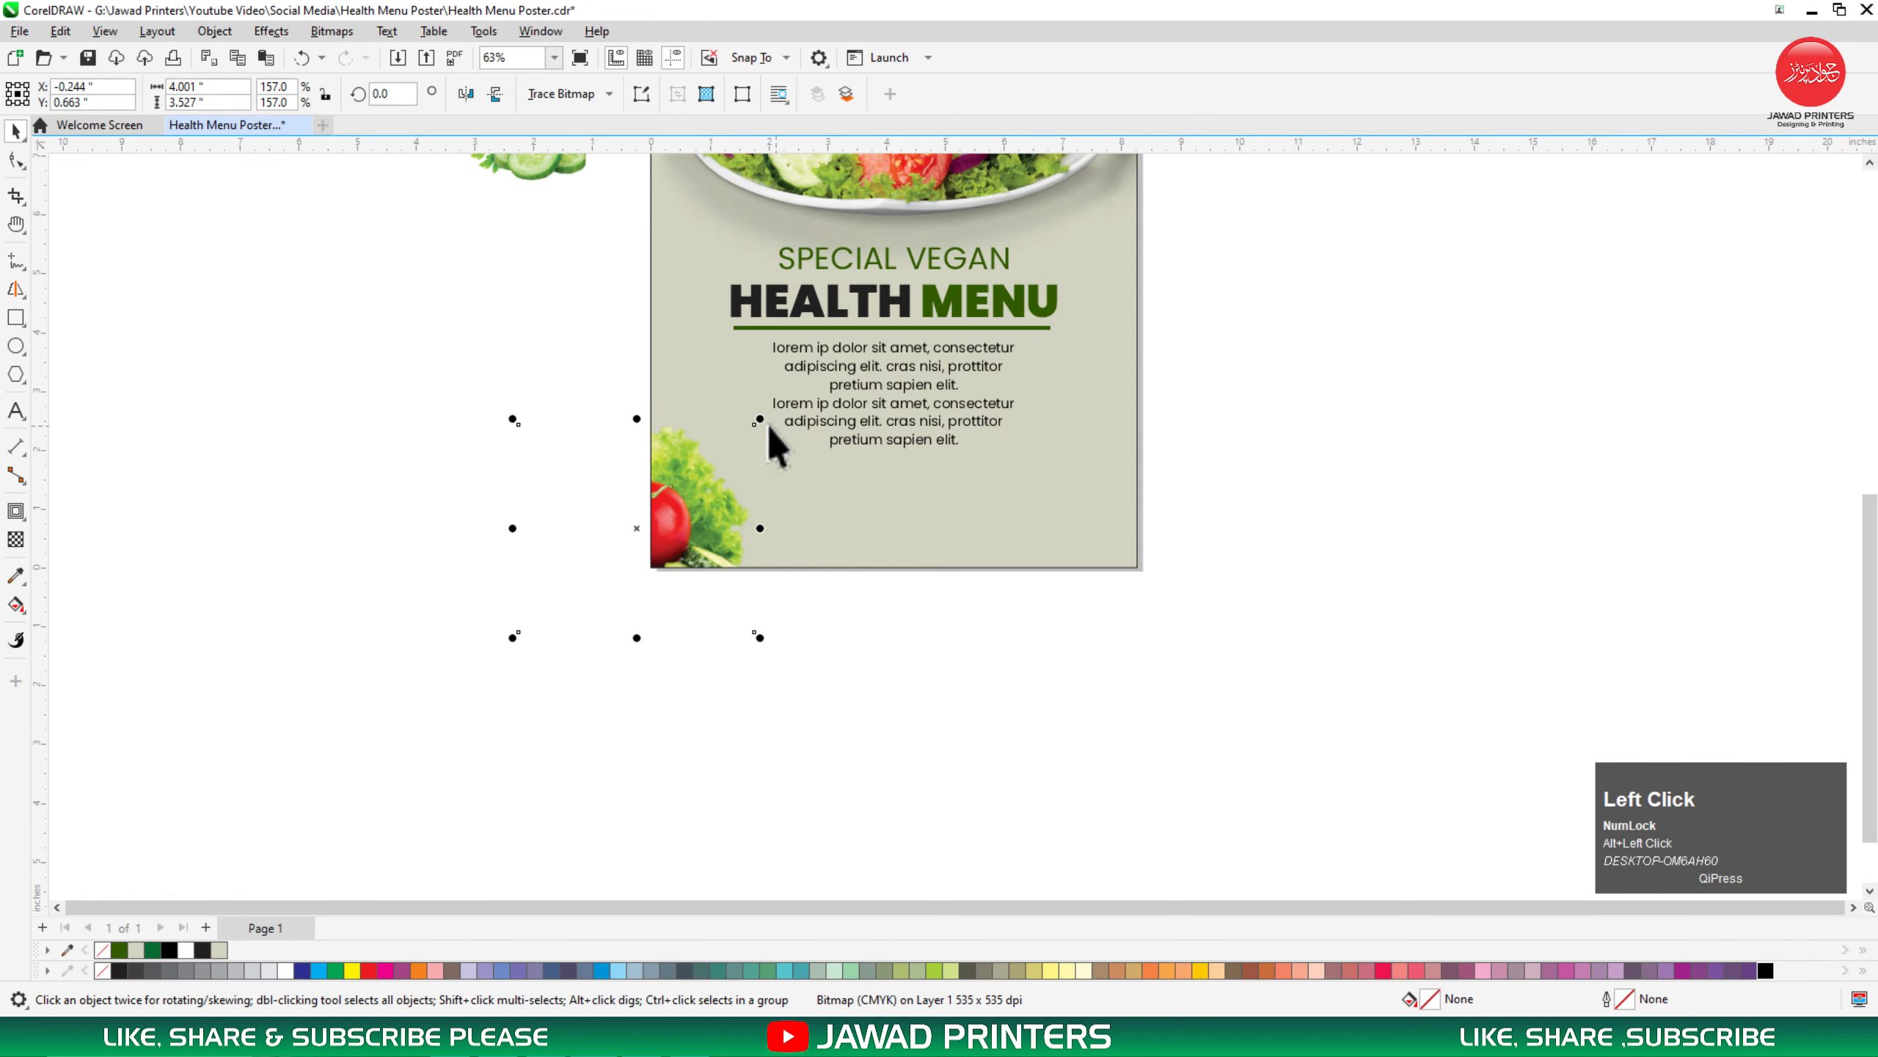
drag(760, 421, 794, 373)
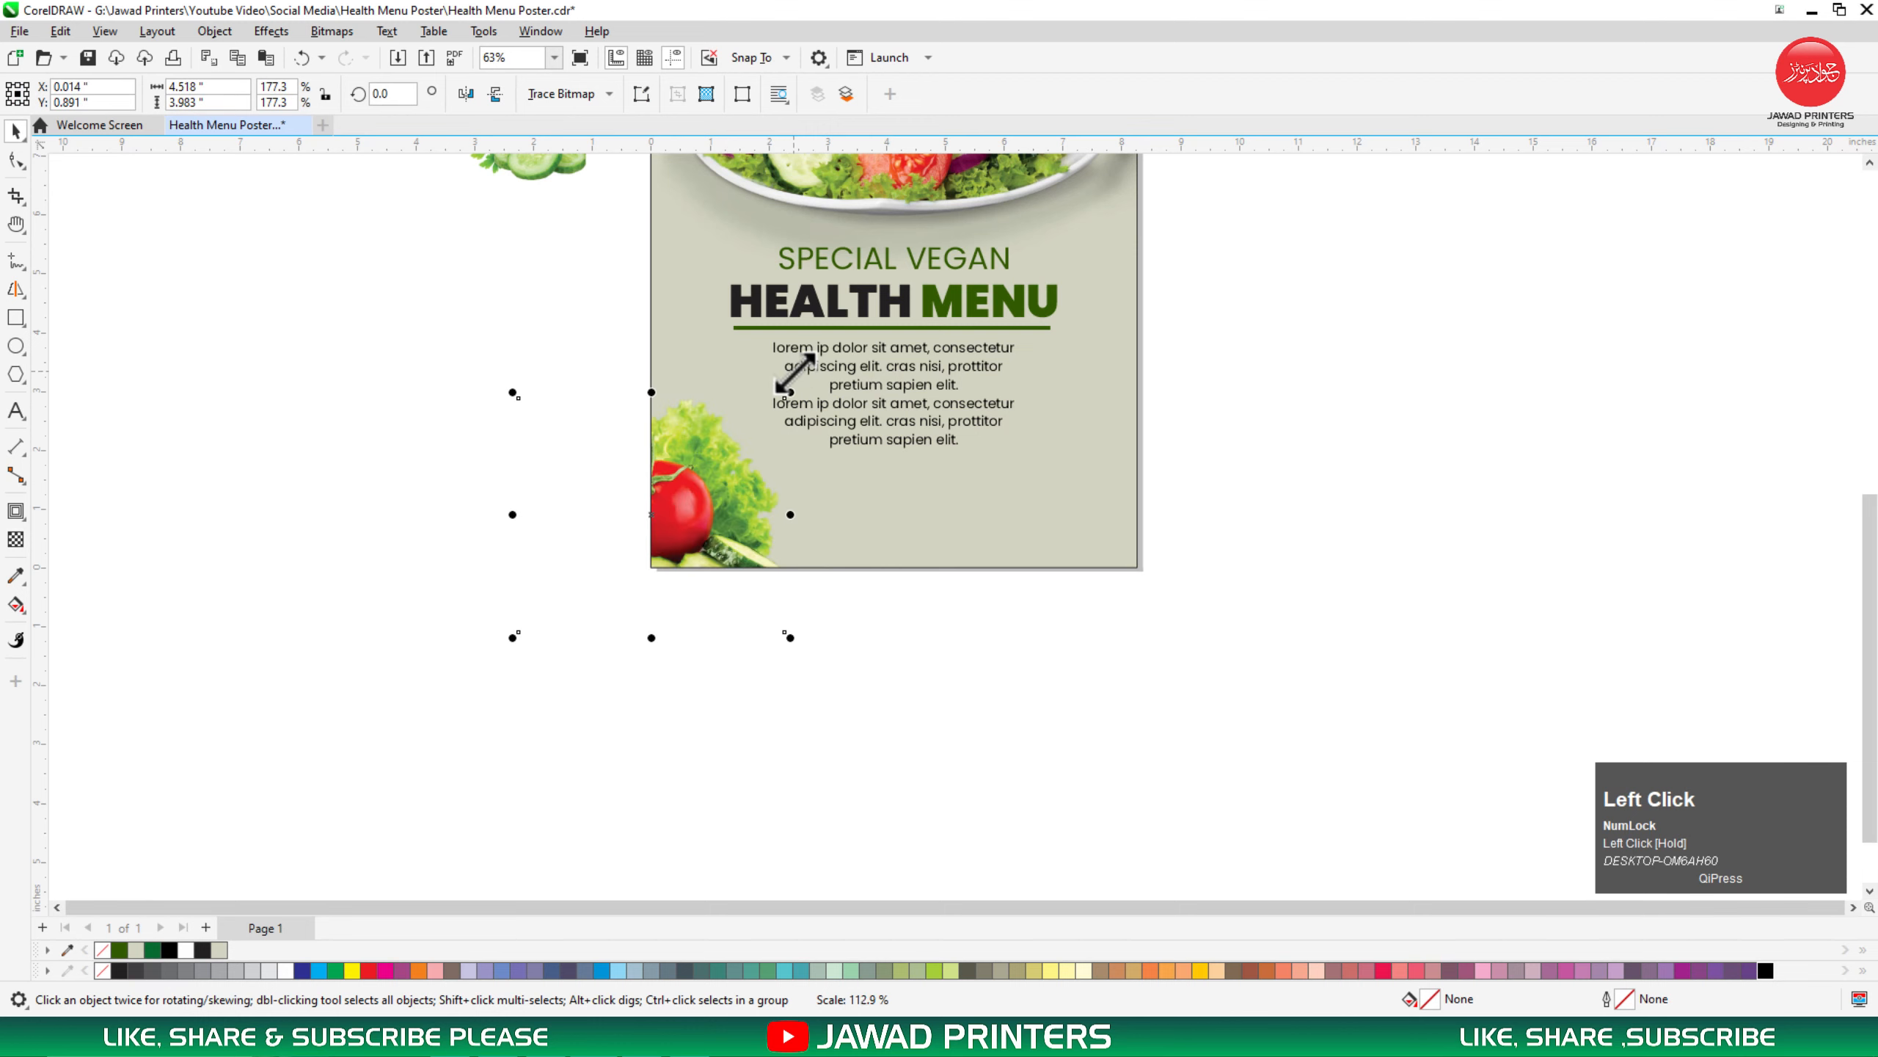
drag(673, 494, 654, 501)
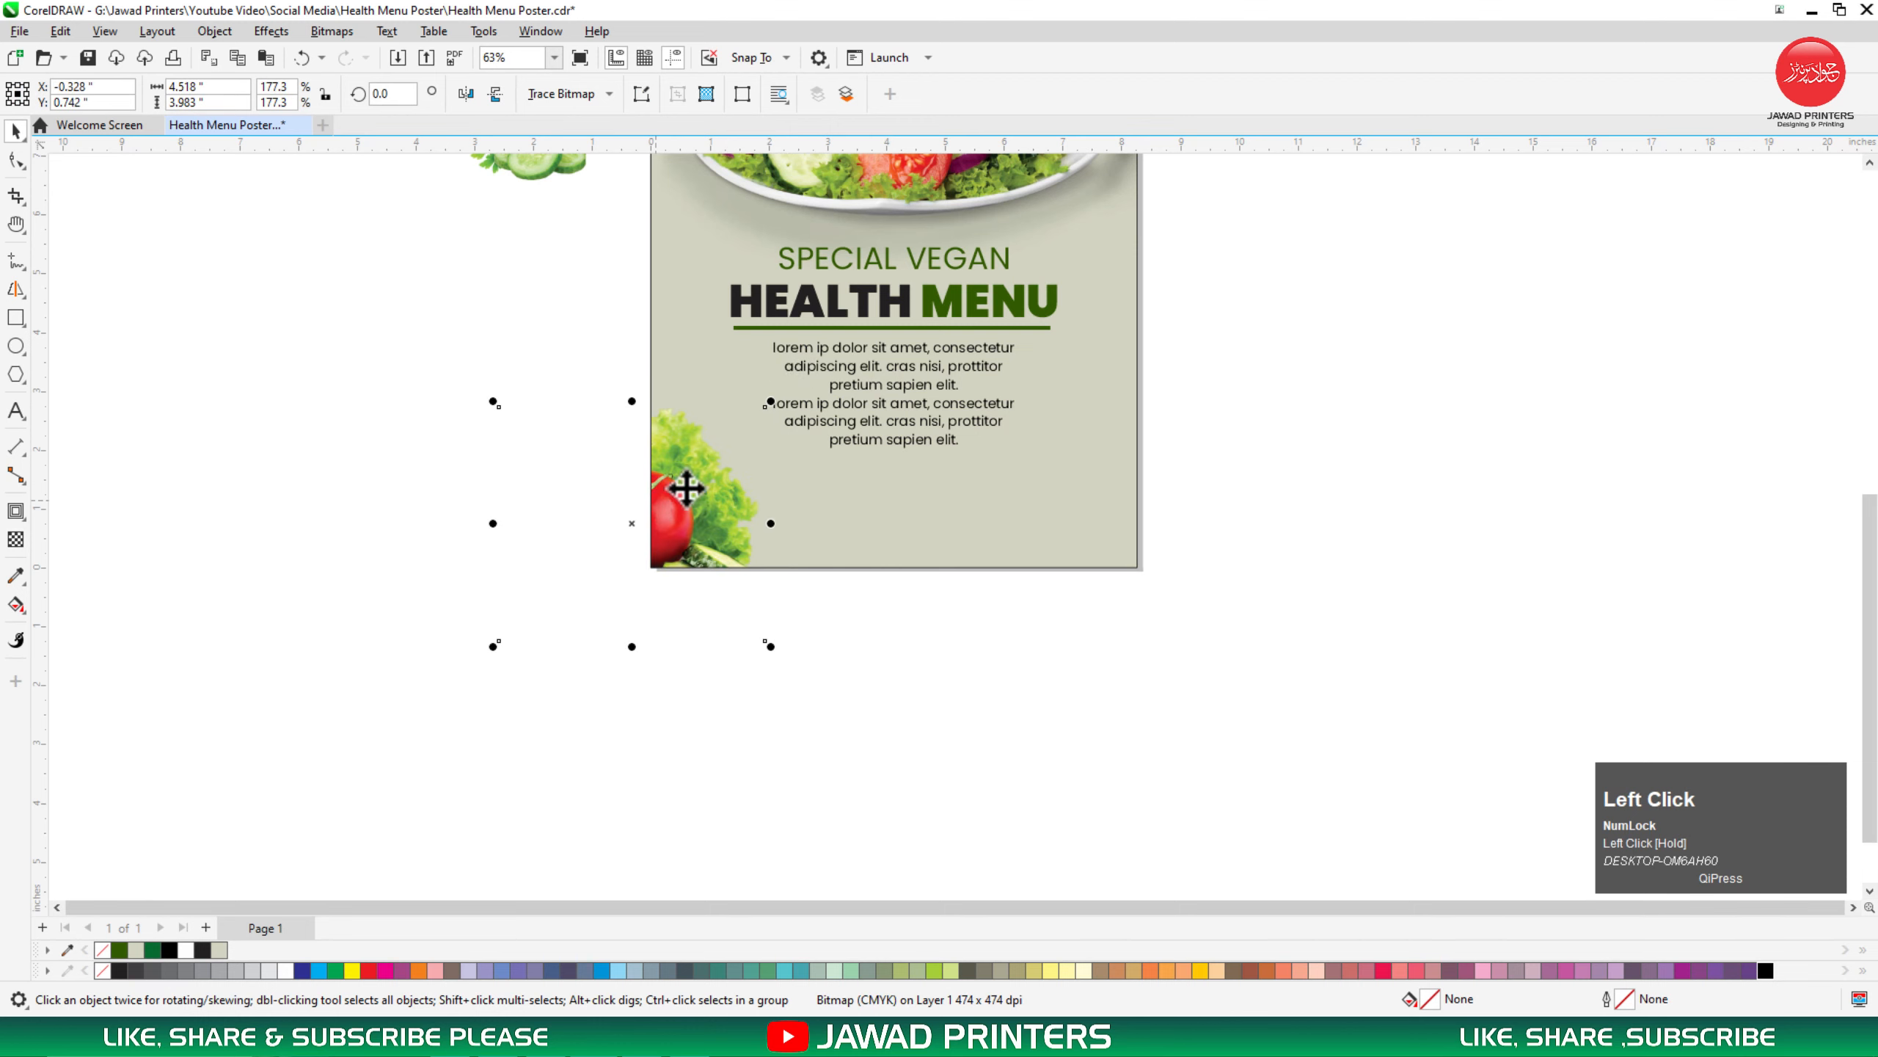
drag(776, 401, 793, 380)
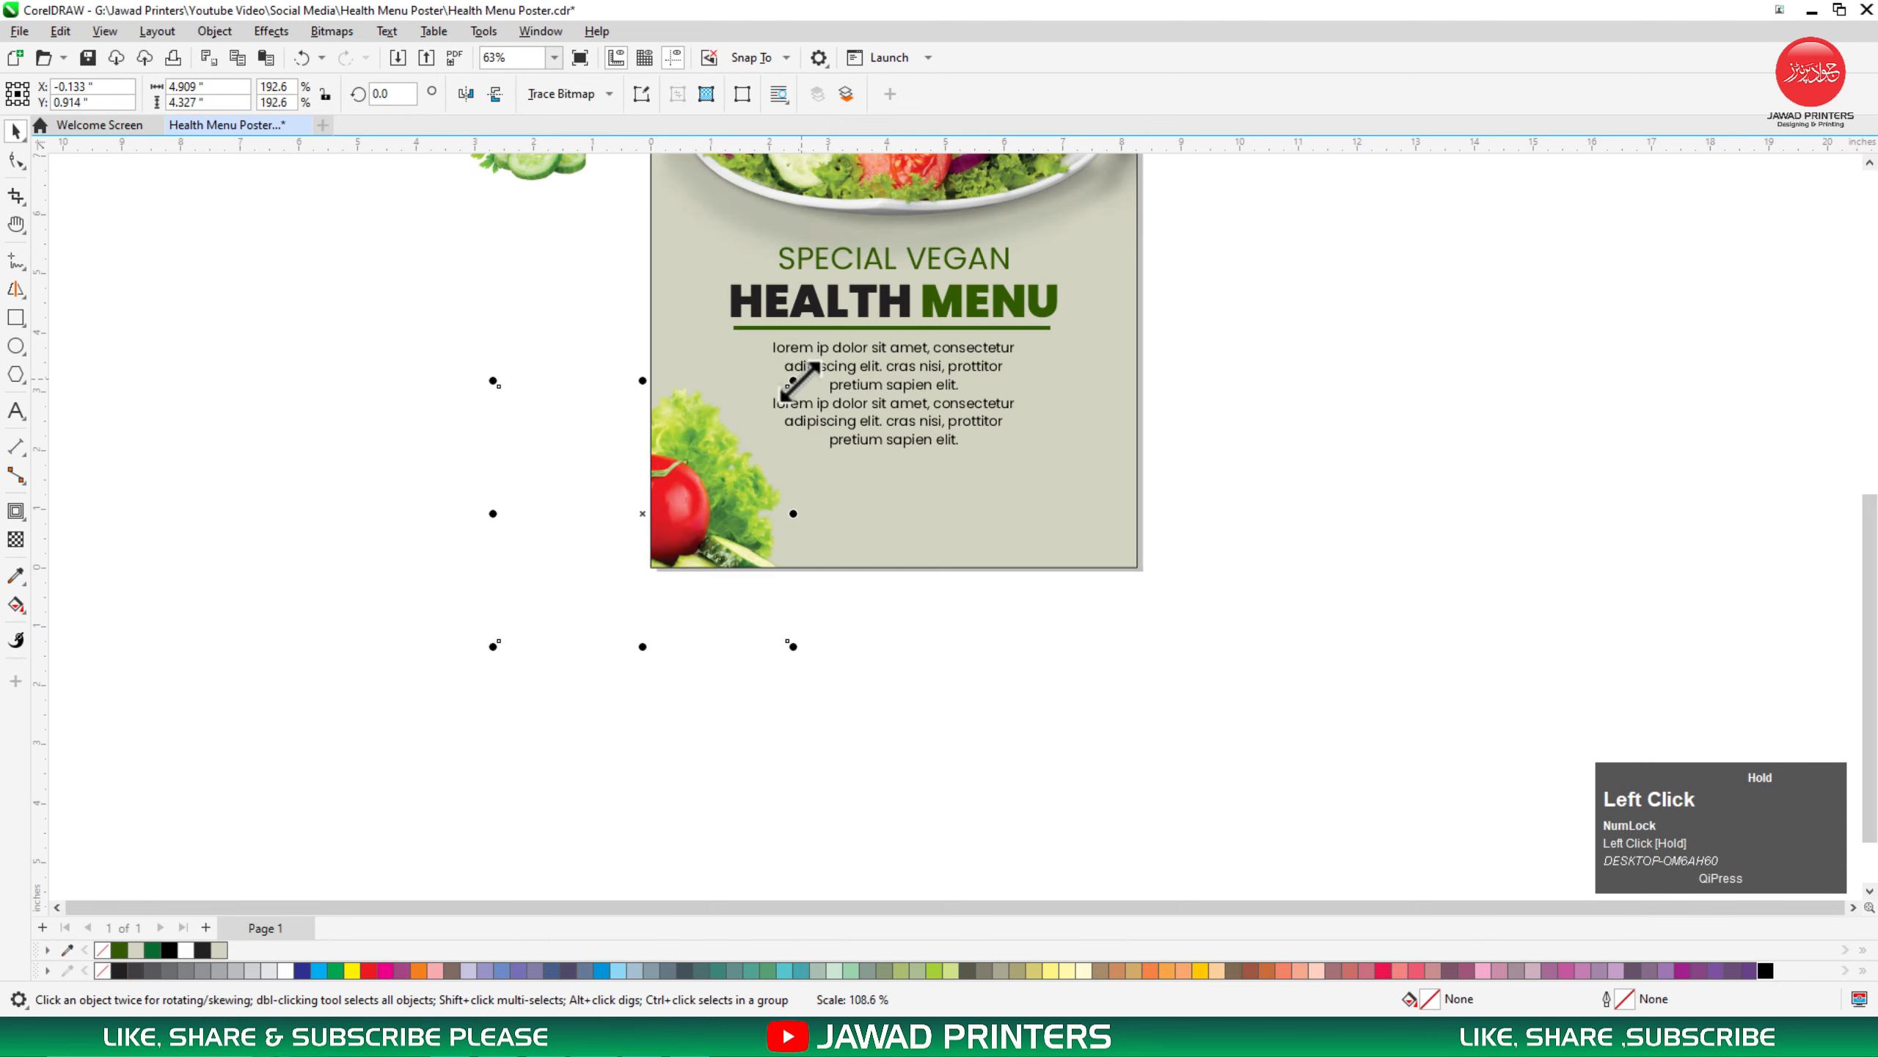
Step: PowerClip the other tomato and cucumber image into the background rectangle at the poster's lower-right corner, about 3.02 inches wide
drag(528, 190, 1138, 554)
drag(1068, 461, 1043, 442)
right_click(1167, 442)
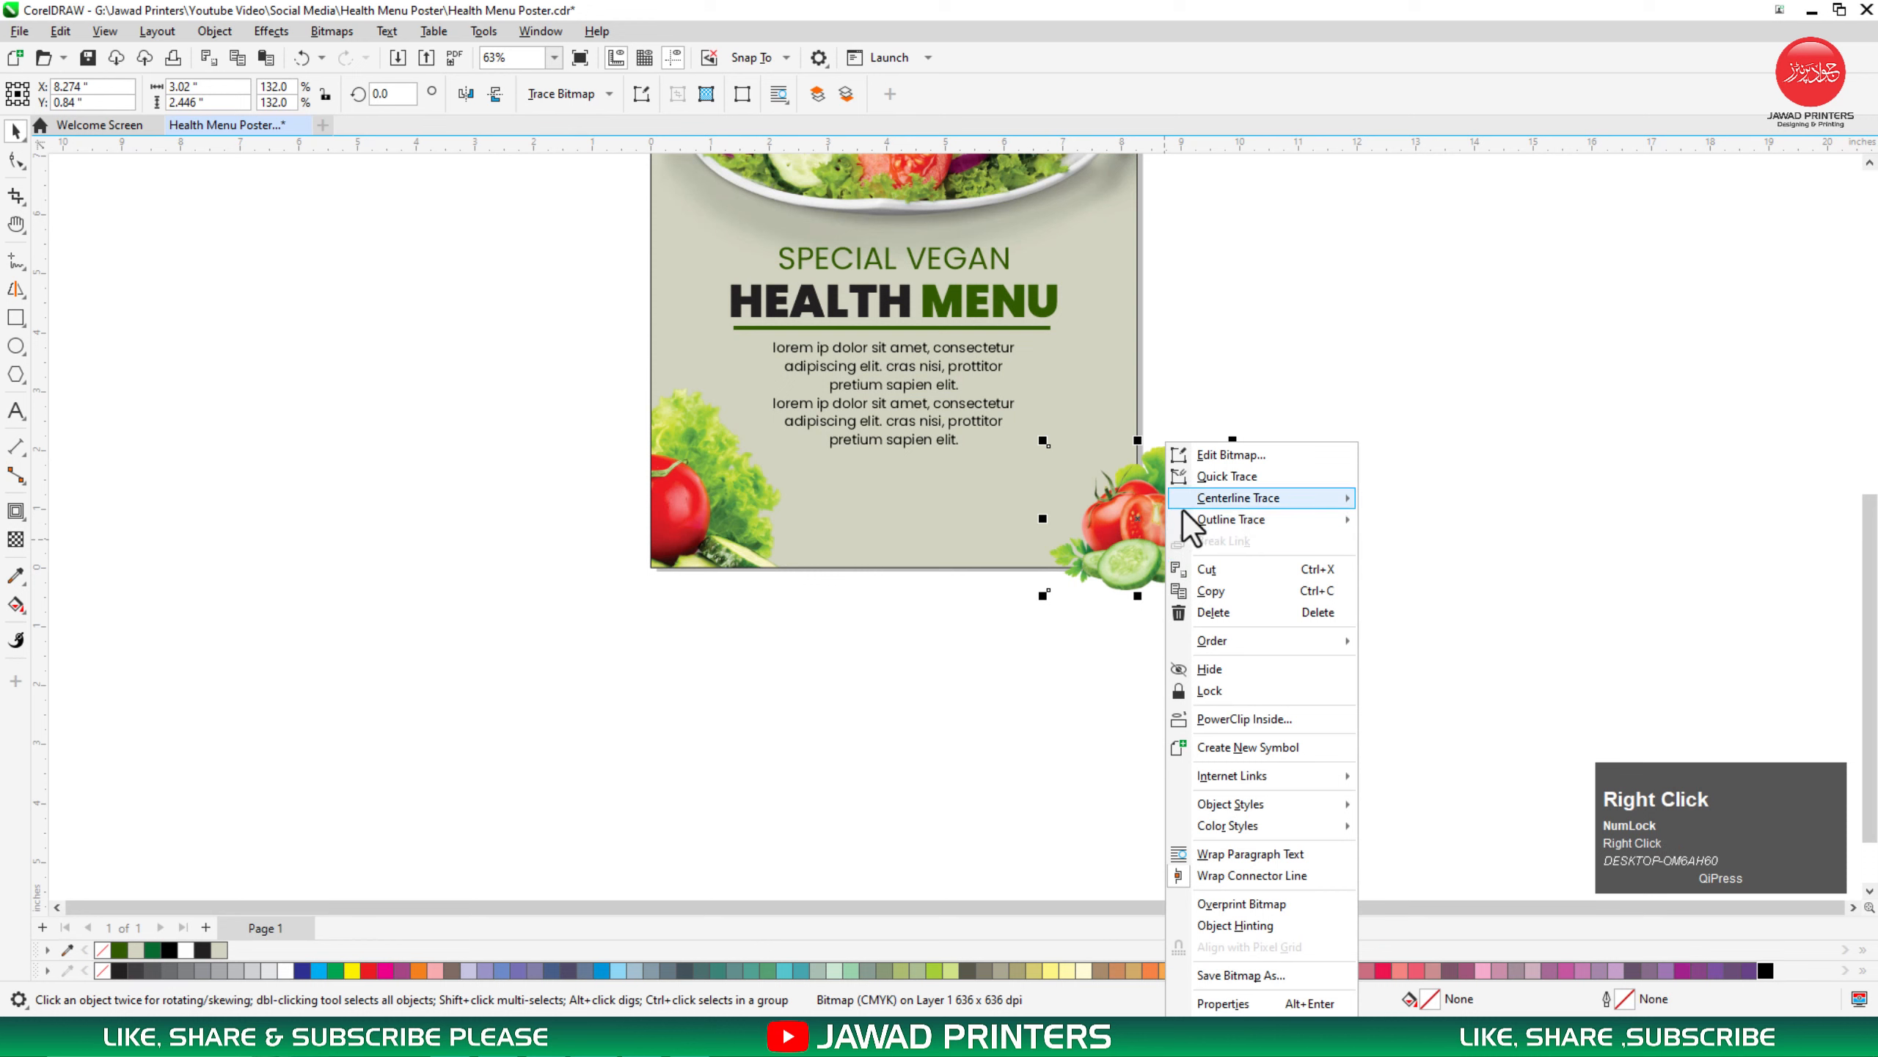
click(1218, 722)
click(969, 537)
alt+click(1116, 528)
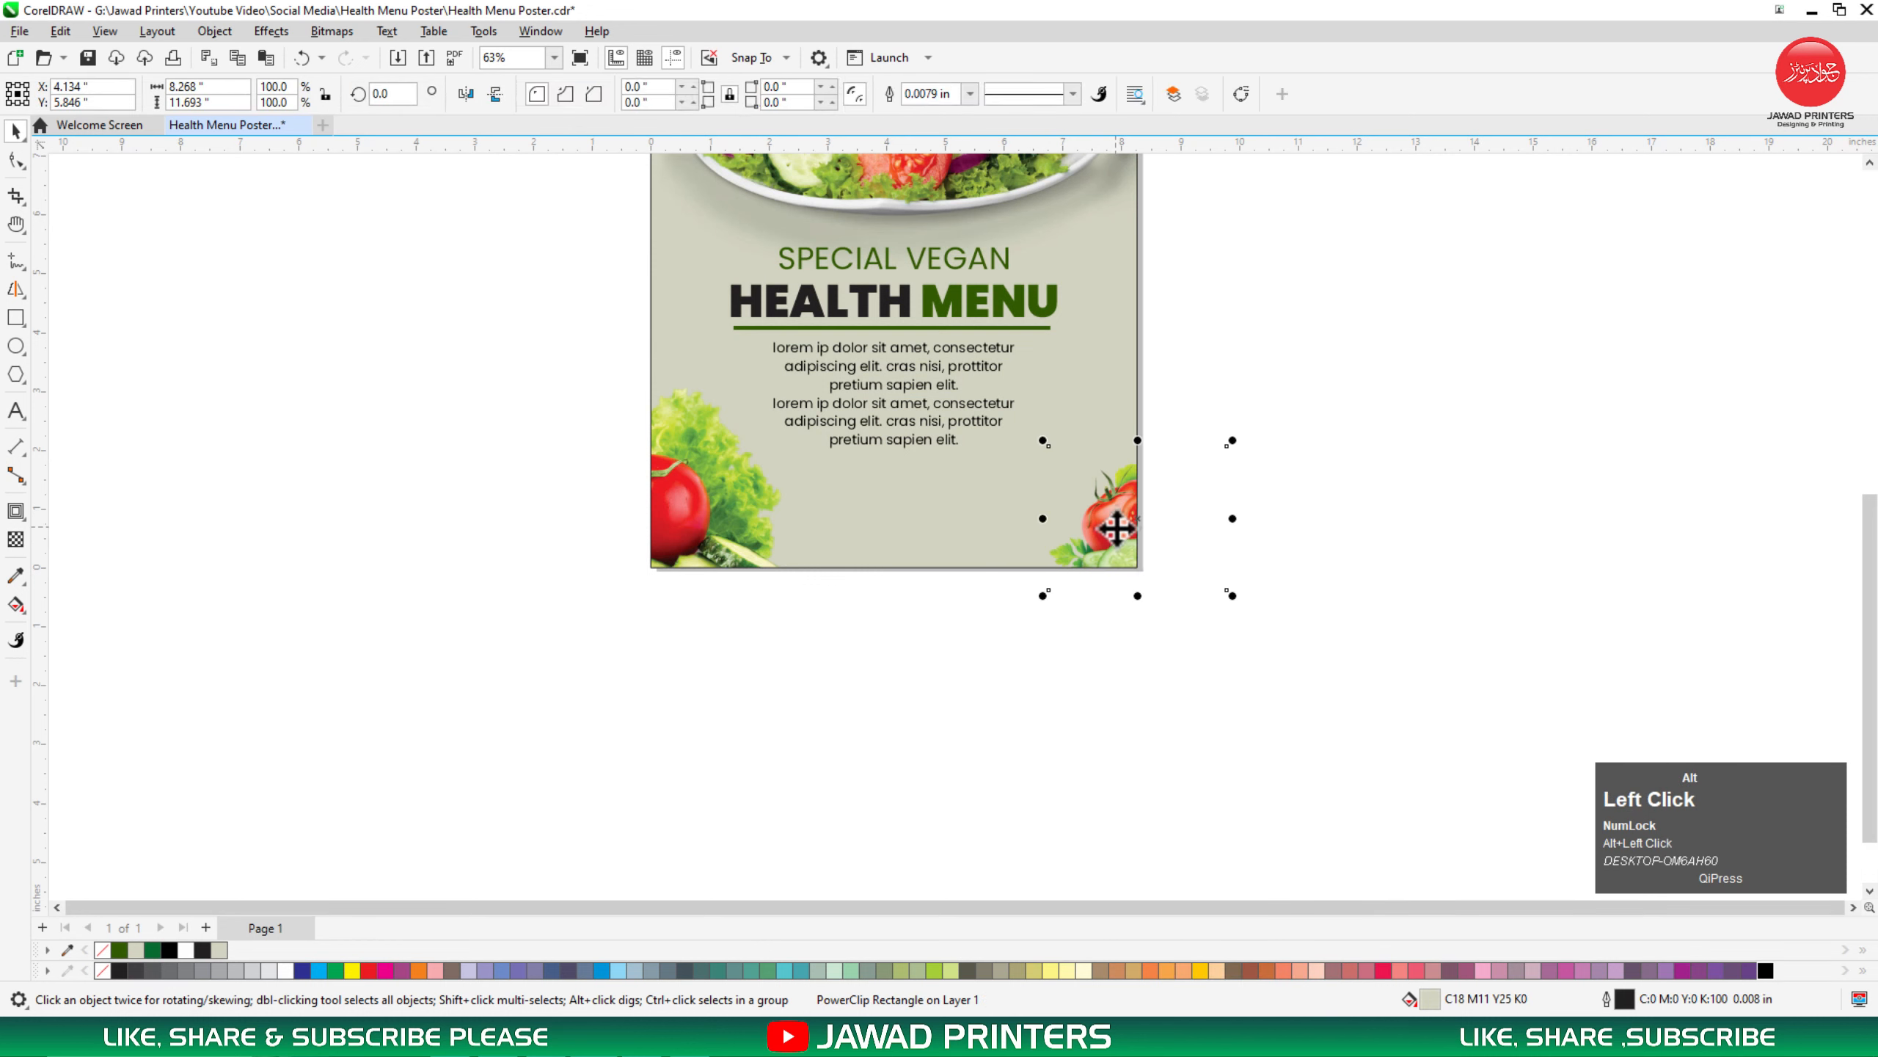
drag(1122, 522, 1105, 510)
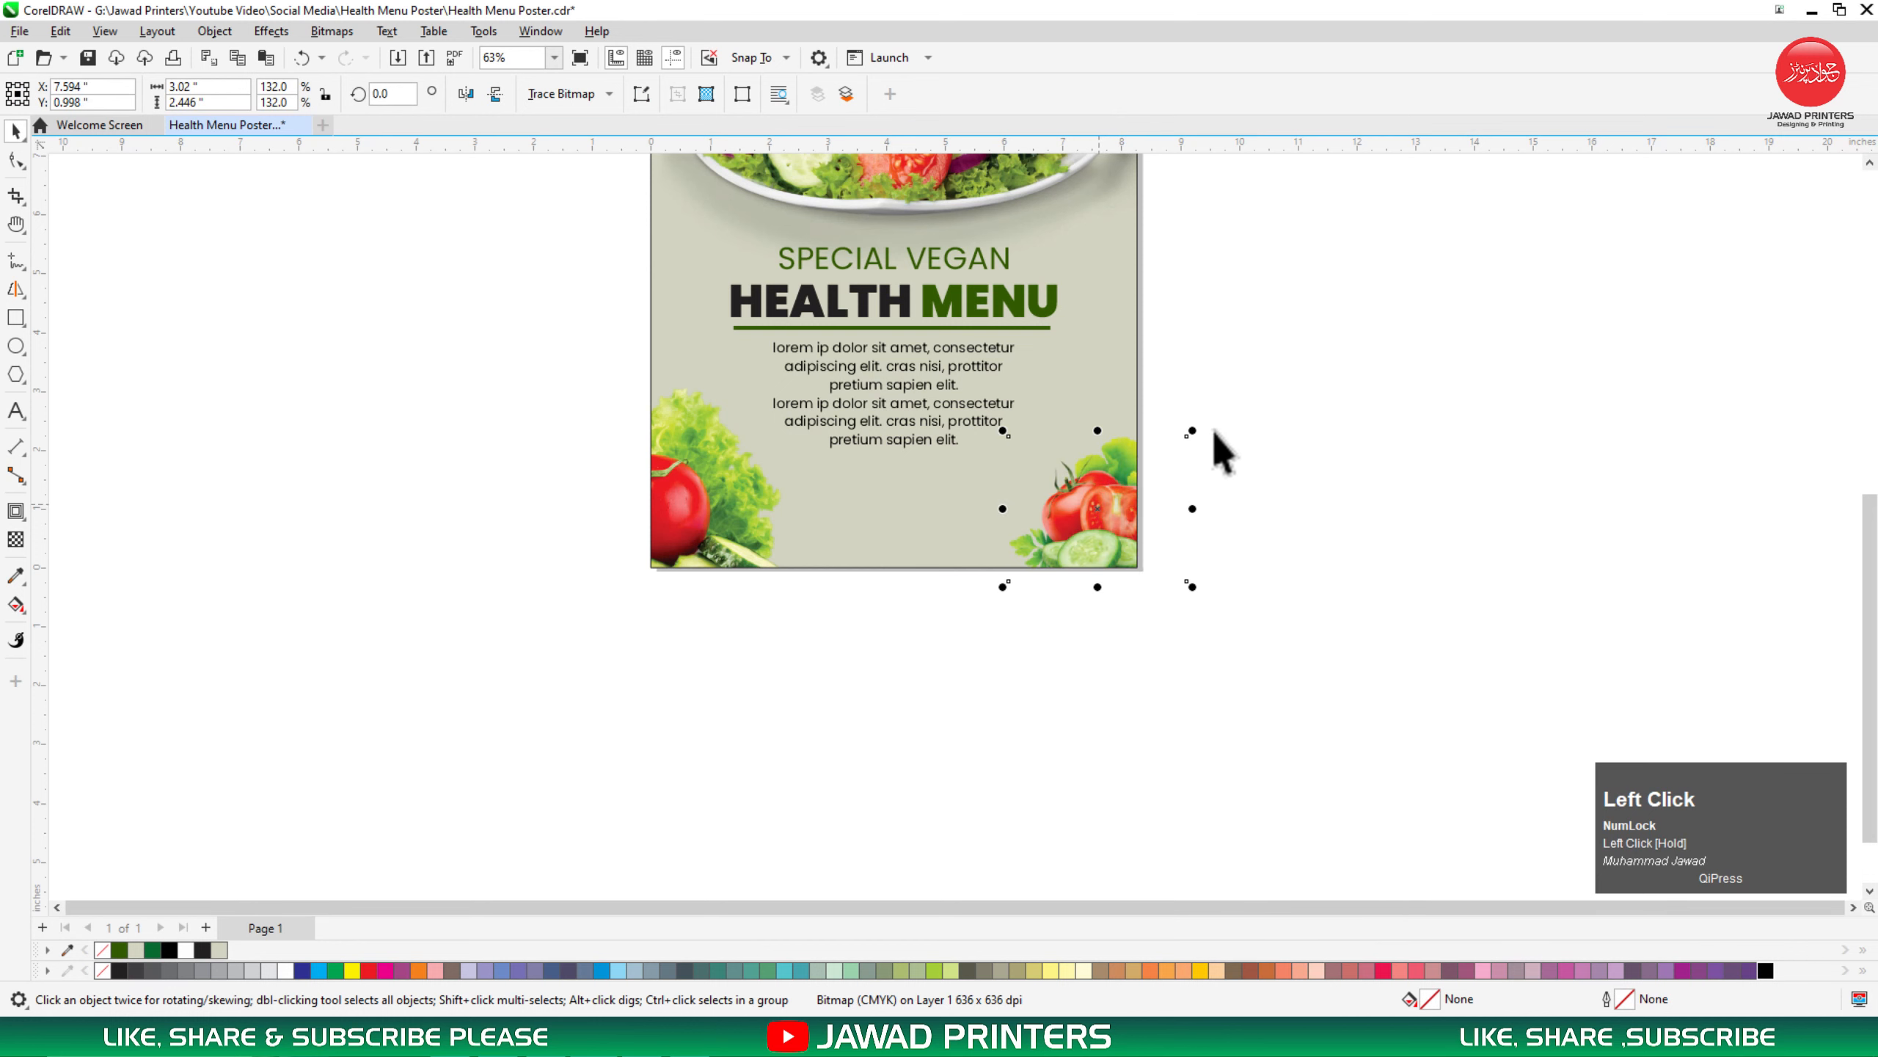
Step: Scale the lorem text up to about 19.6 pt and centre it on the poster slightly below the underline bar
key(F2)
drag(1287, 287, 525, 608)
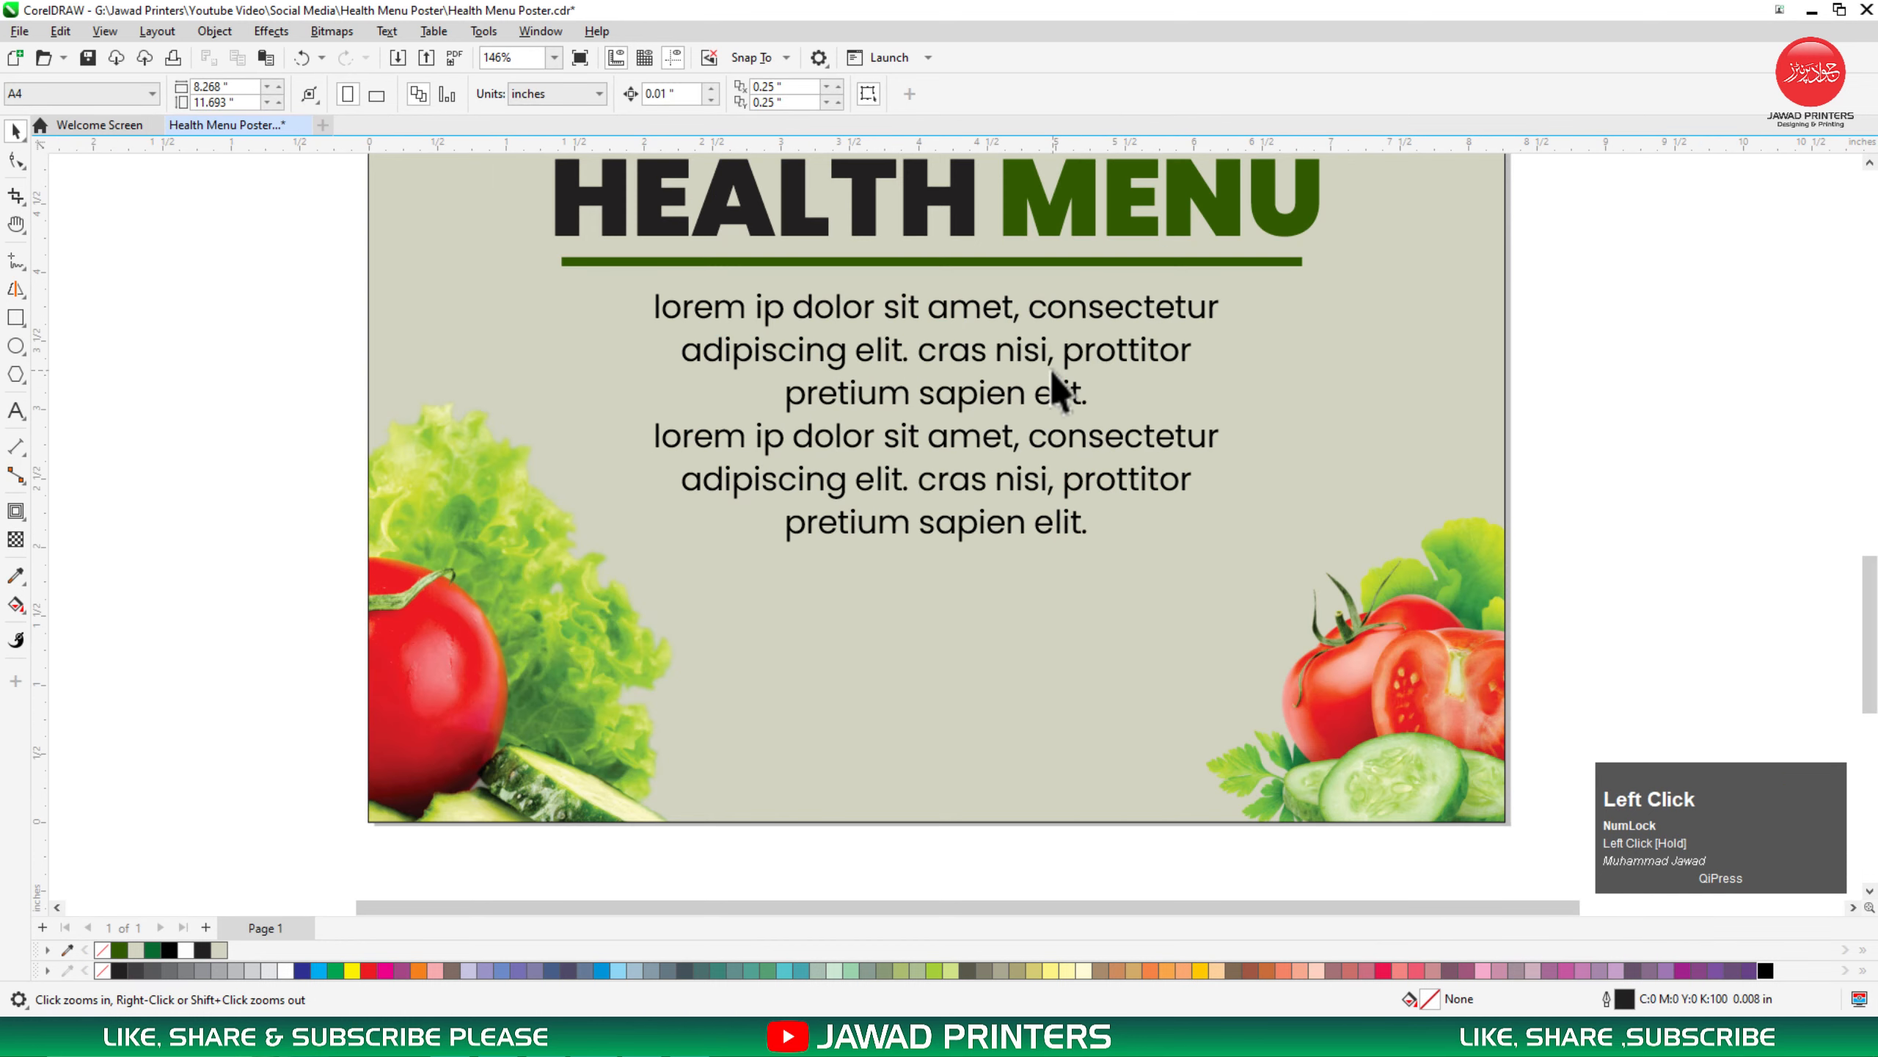
click(1050, 366)
drag(1220, 550, 1276, 596)
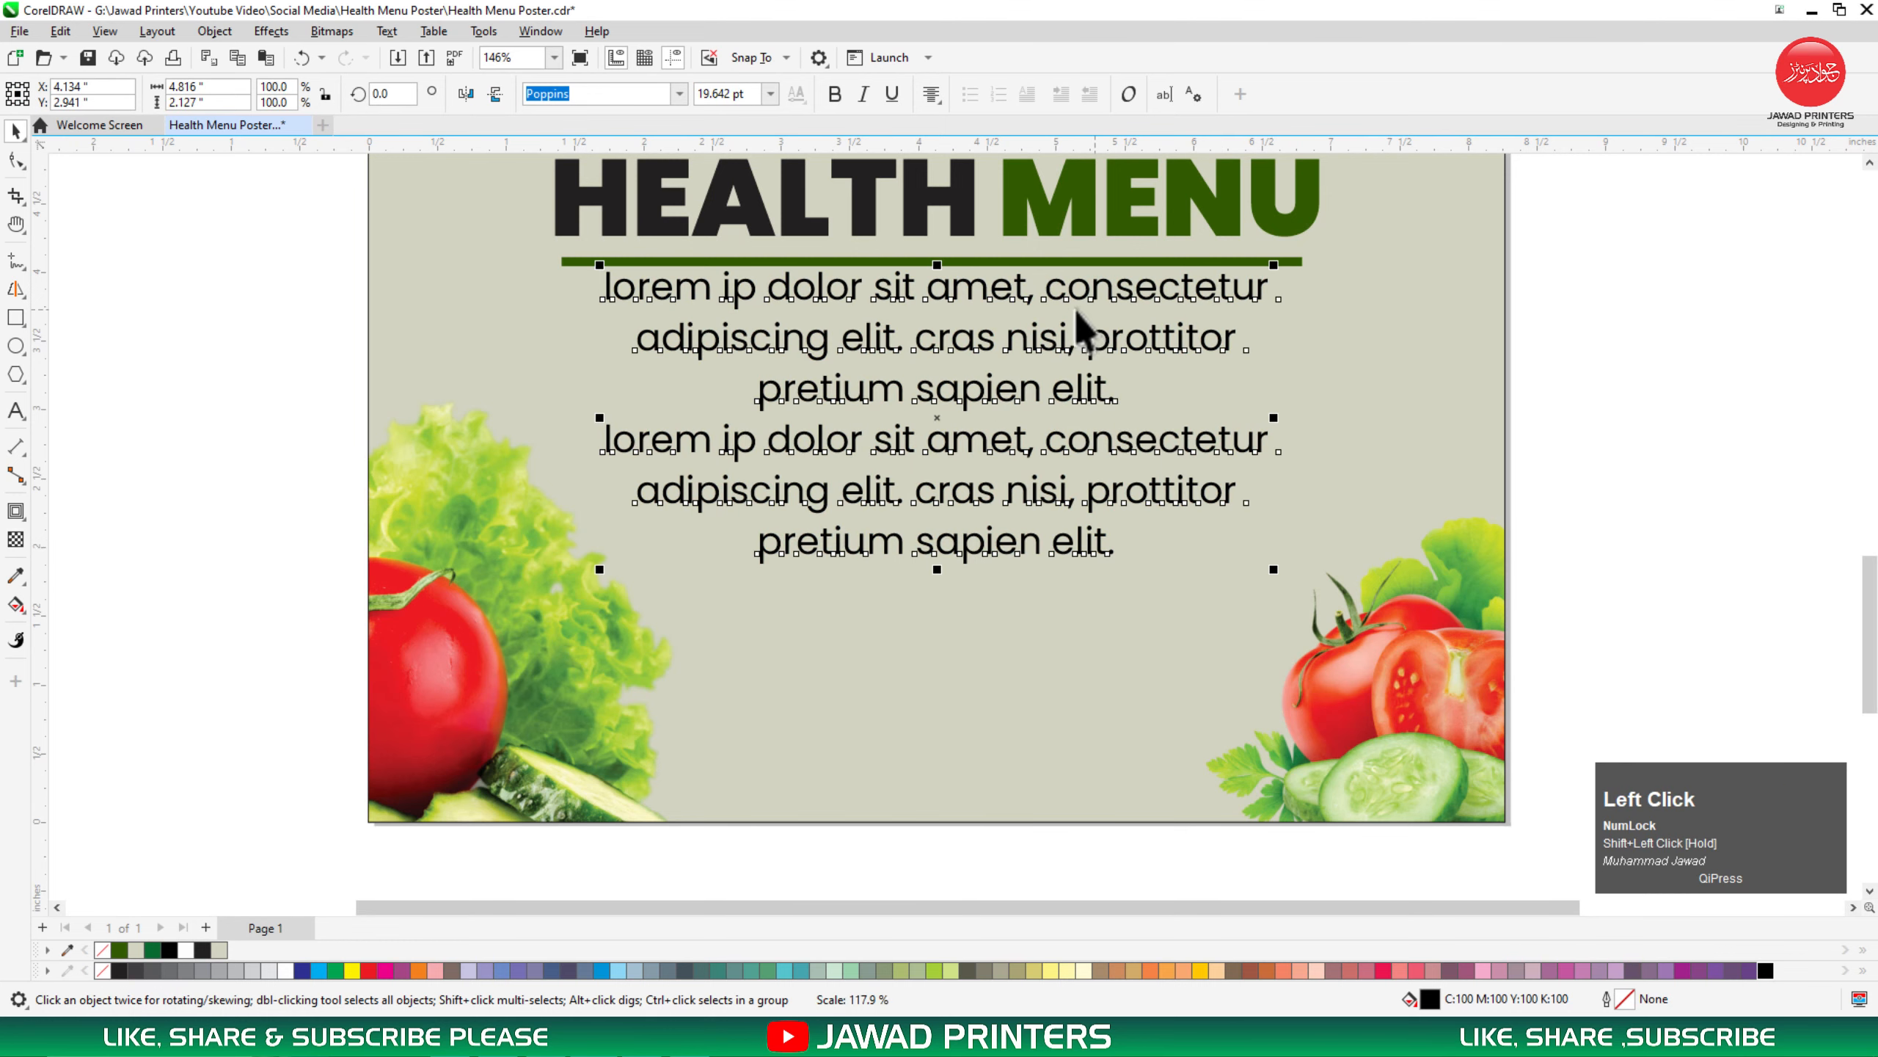
drag(1070, 299, 1069, 315)
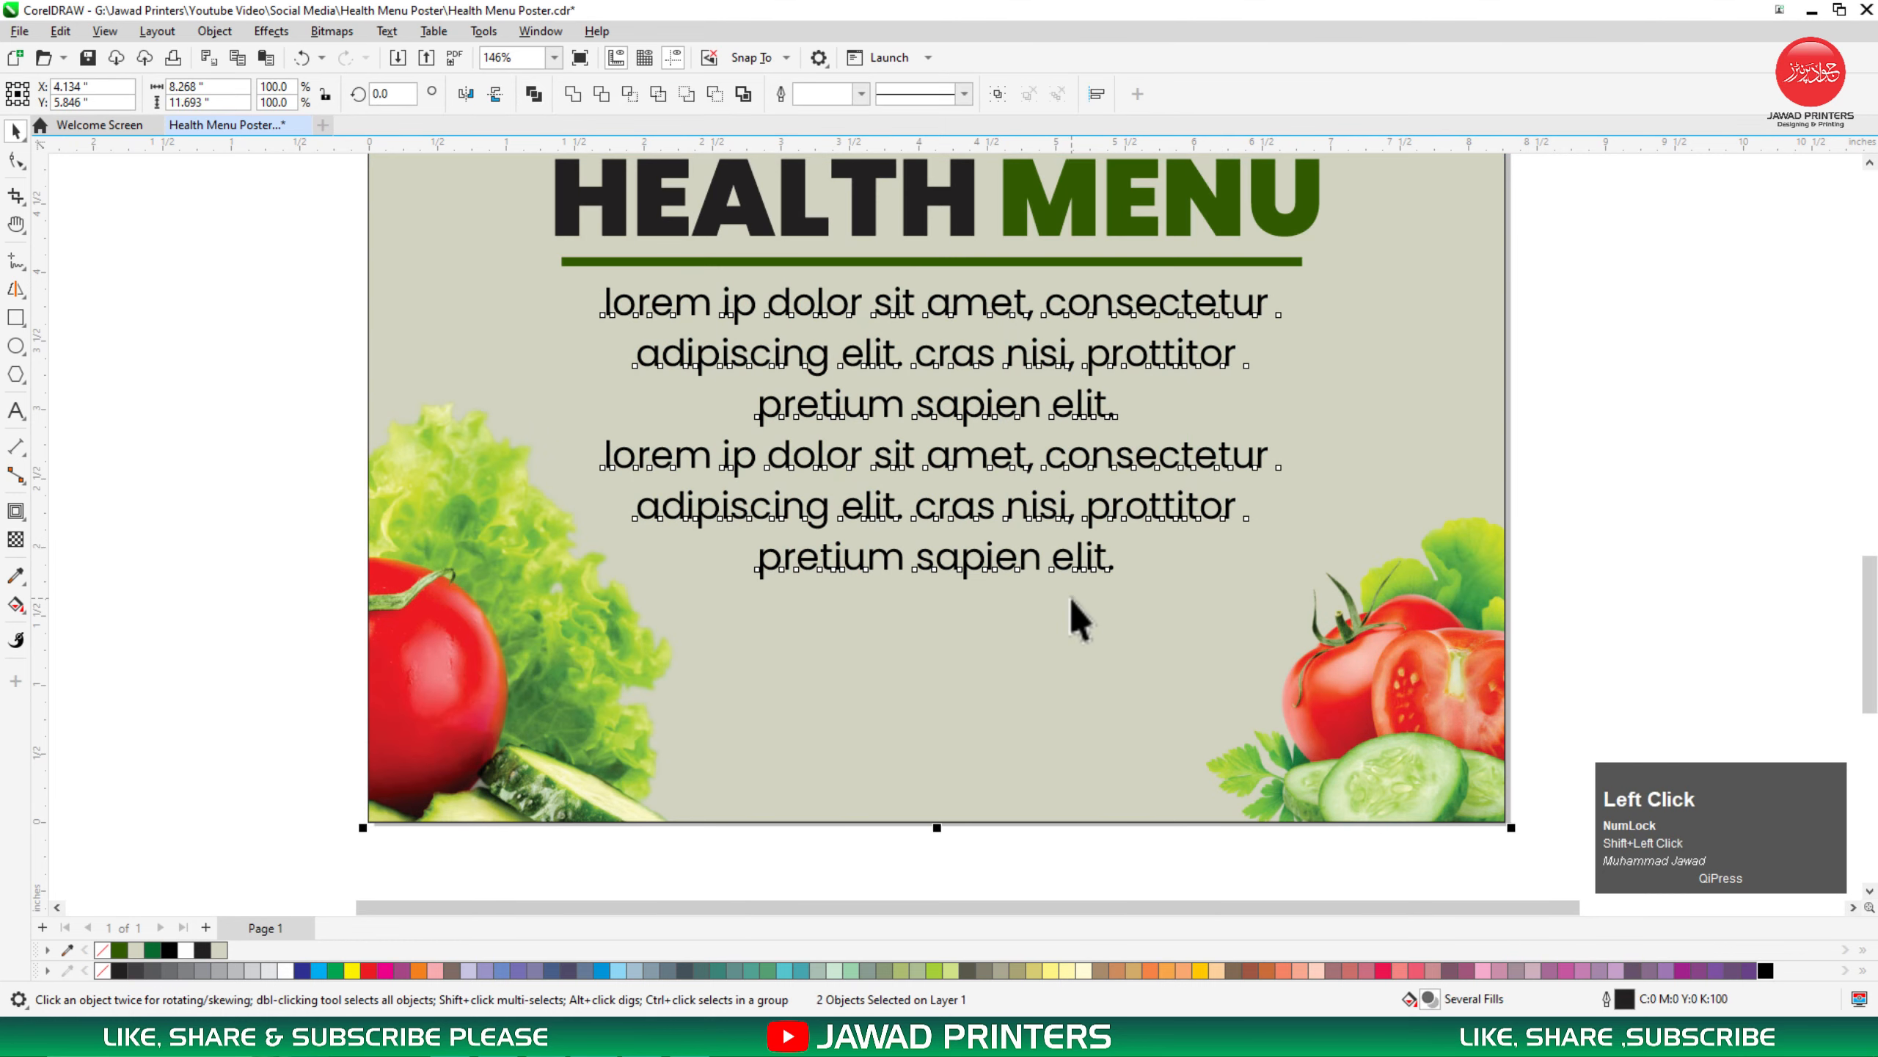
key(x)
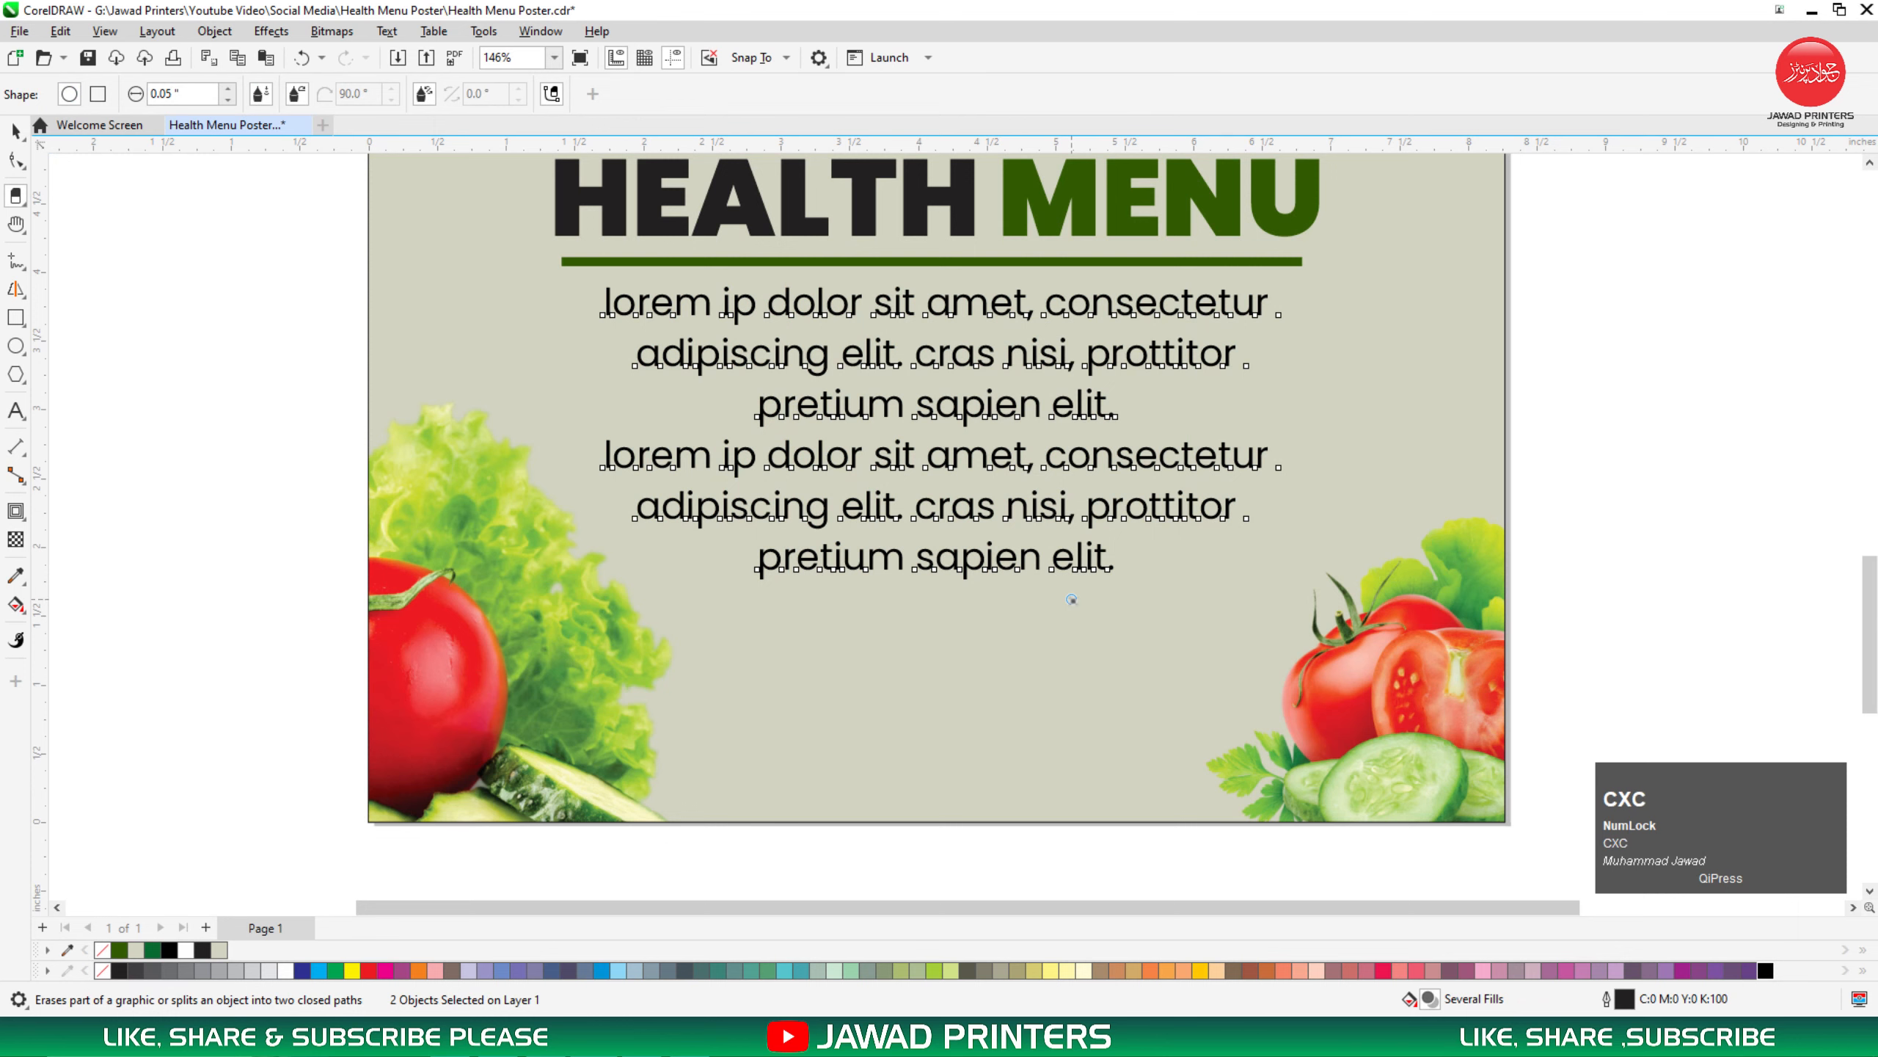
key(space)
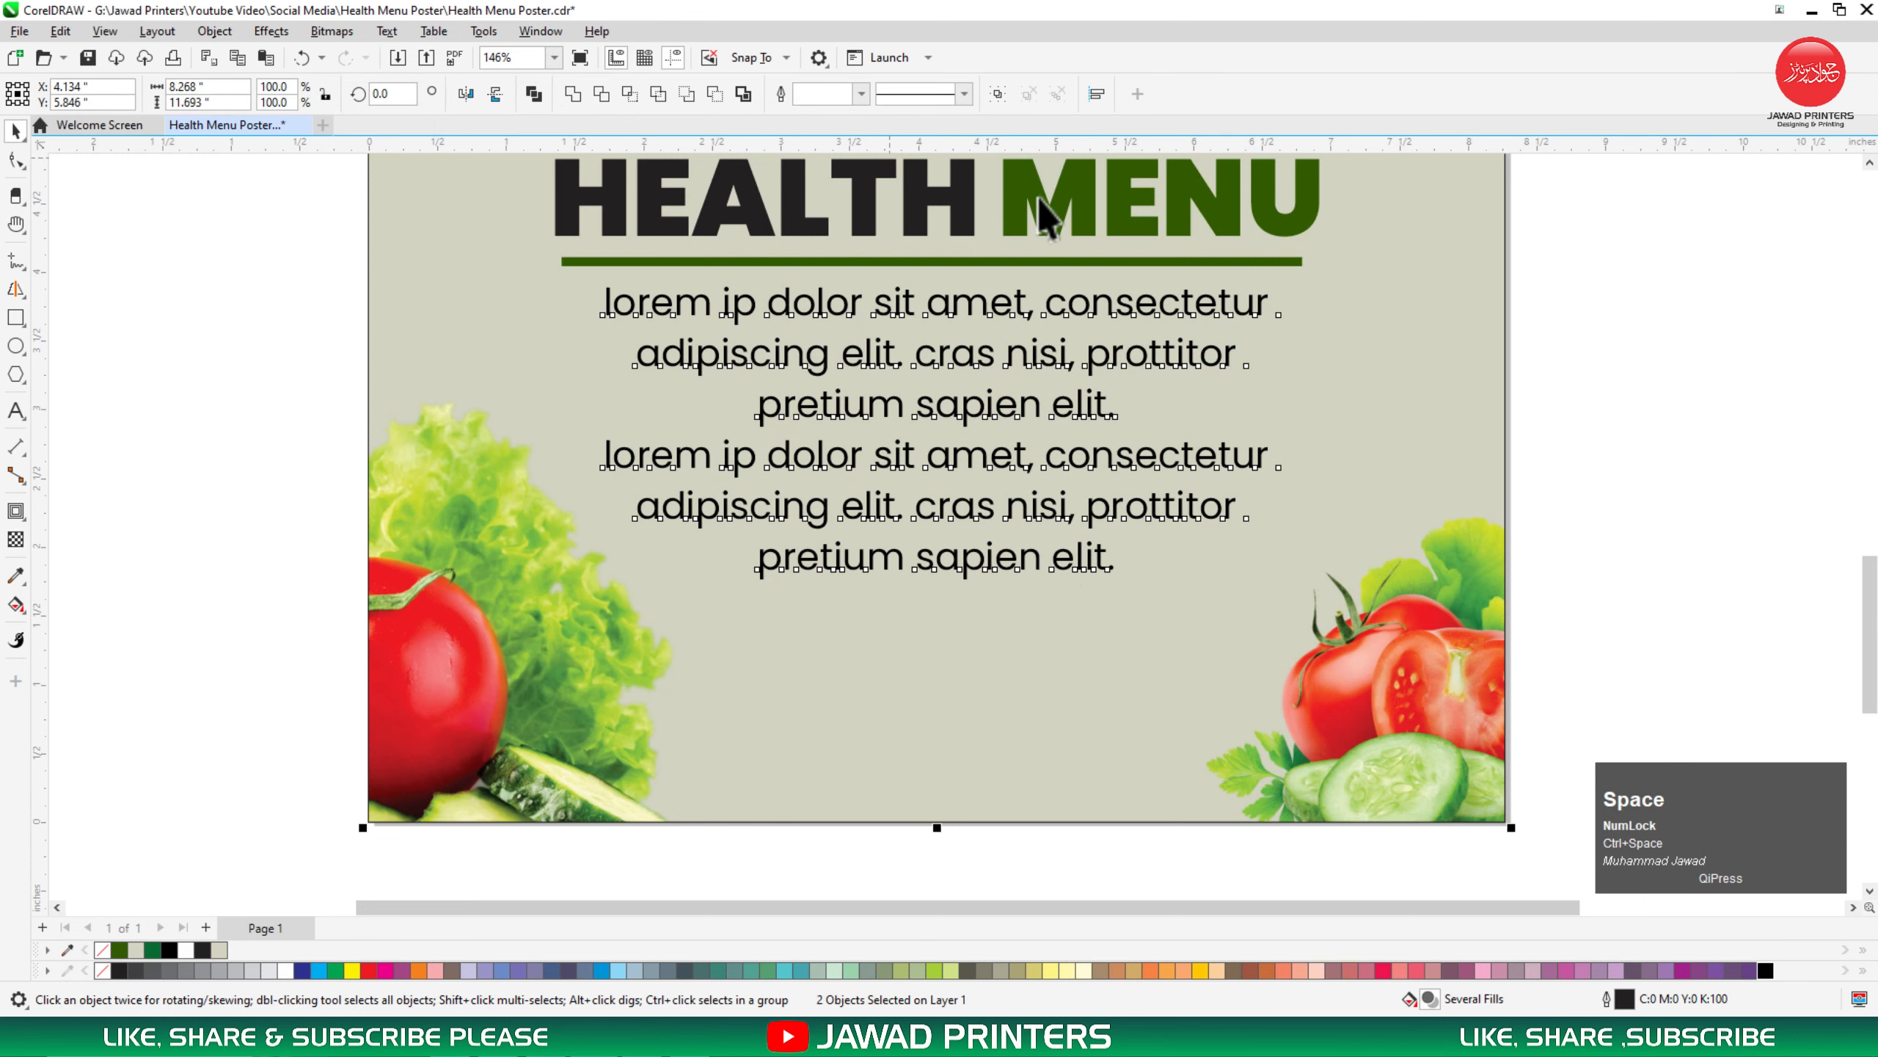
Step: Duplicate the HEALTH MENU heading below the lorem text and change the copy's wording to MORE INFO
click(1044, 216)
drag(1047, 316, 1048, 642)
right_click(1048, 643)
double_click(1048, 643)
key(ctrl+a)
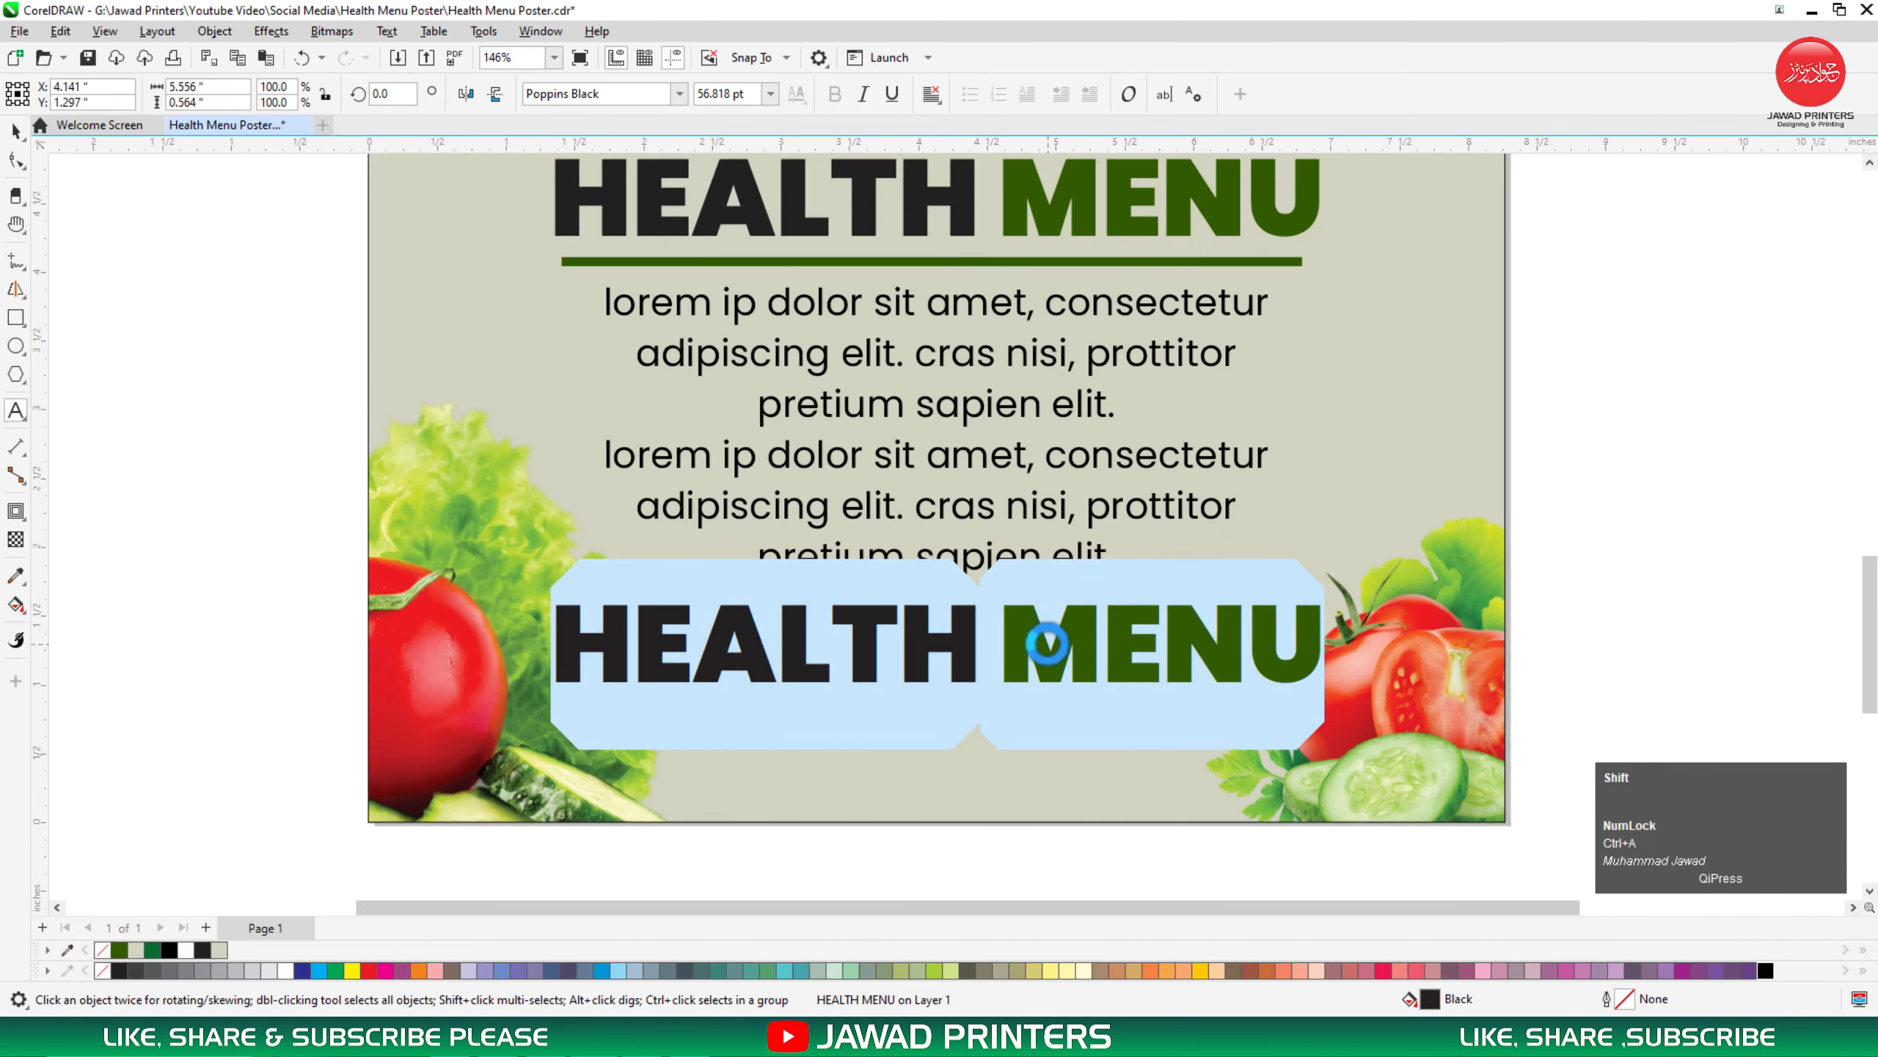
text(MORE)
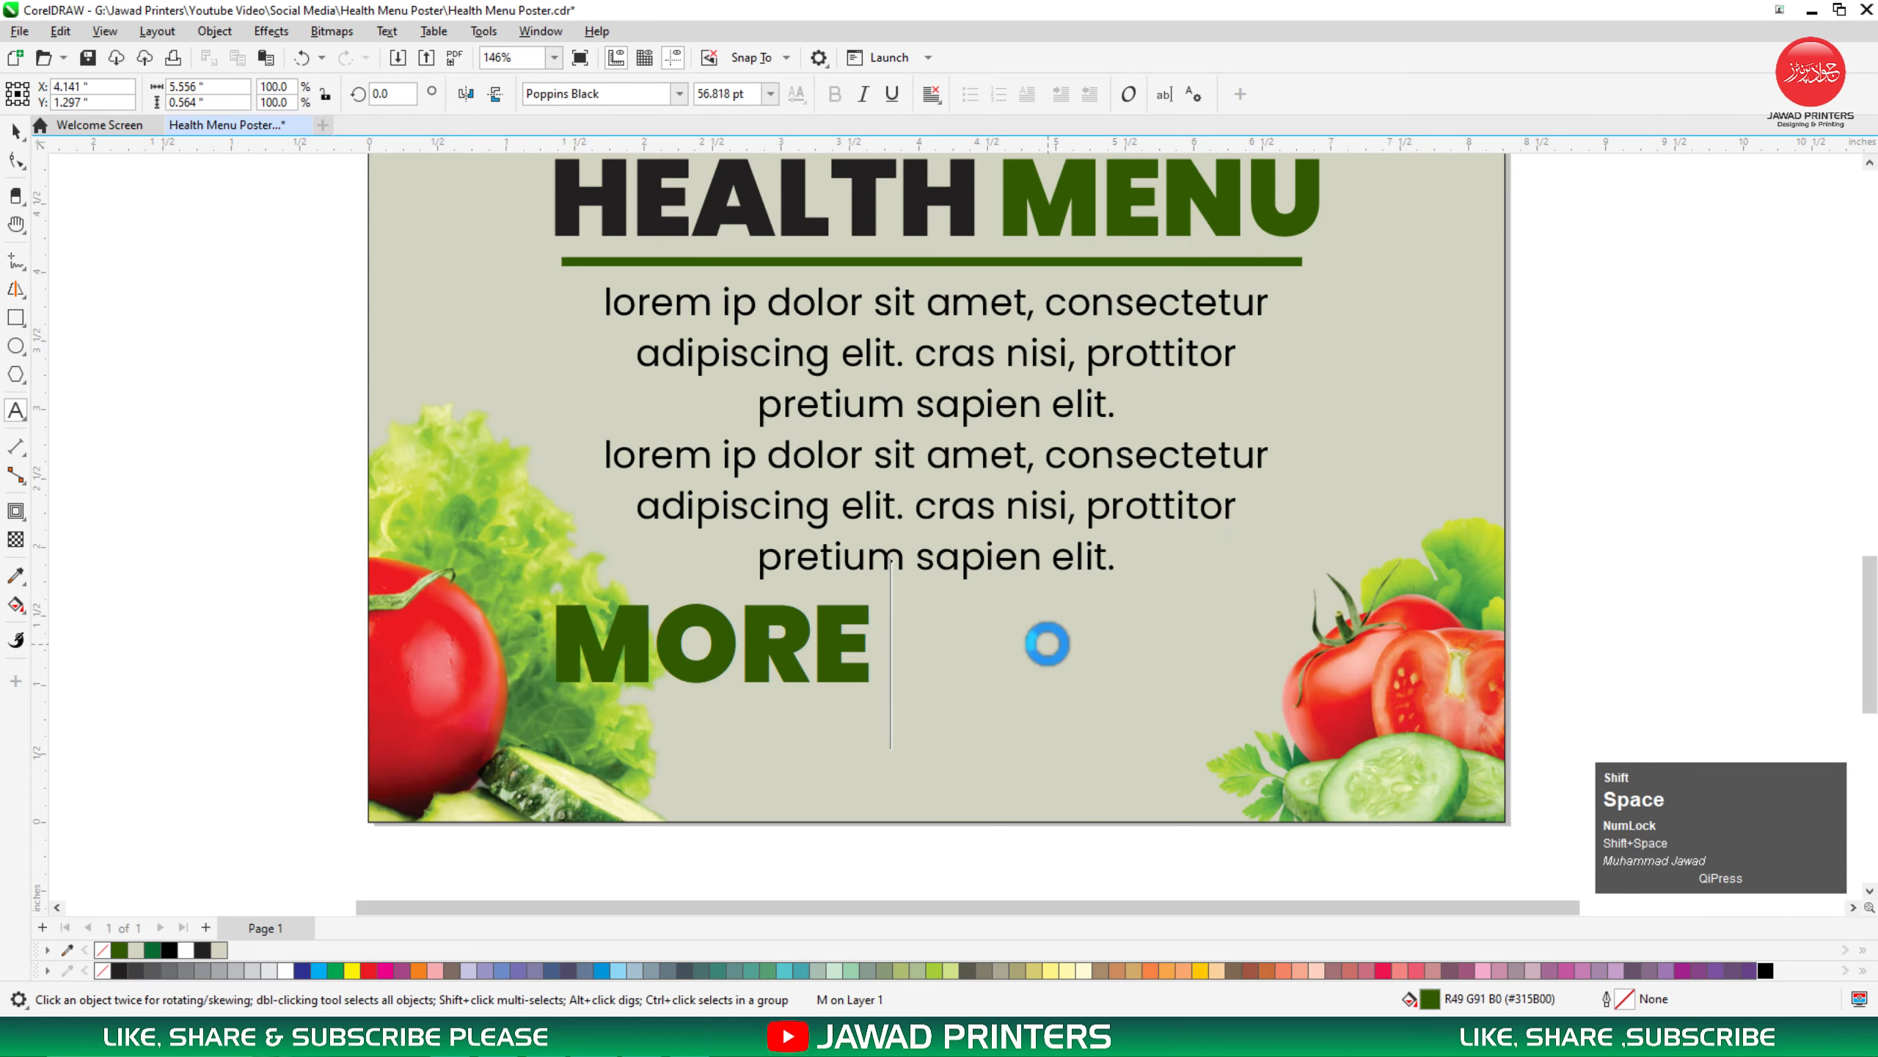
text( ING)
key(BackSpace)
text(FO)
key(ctrl+space)
Step: Centre MORE INFO horizontally on the poster and scale it down to about 30.7 pt
shift+click(1154, 694)
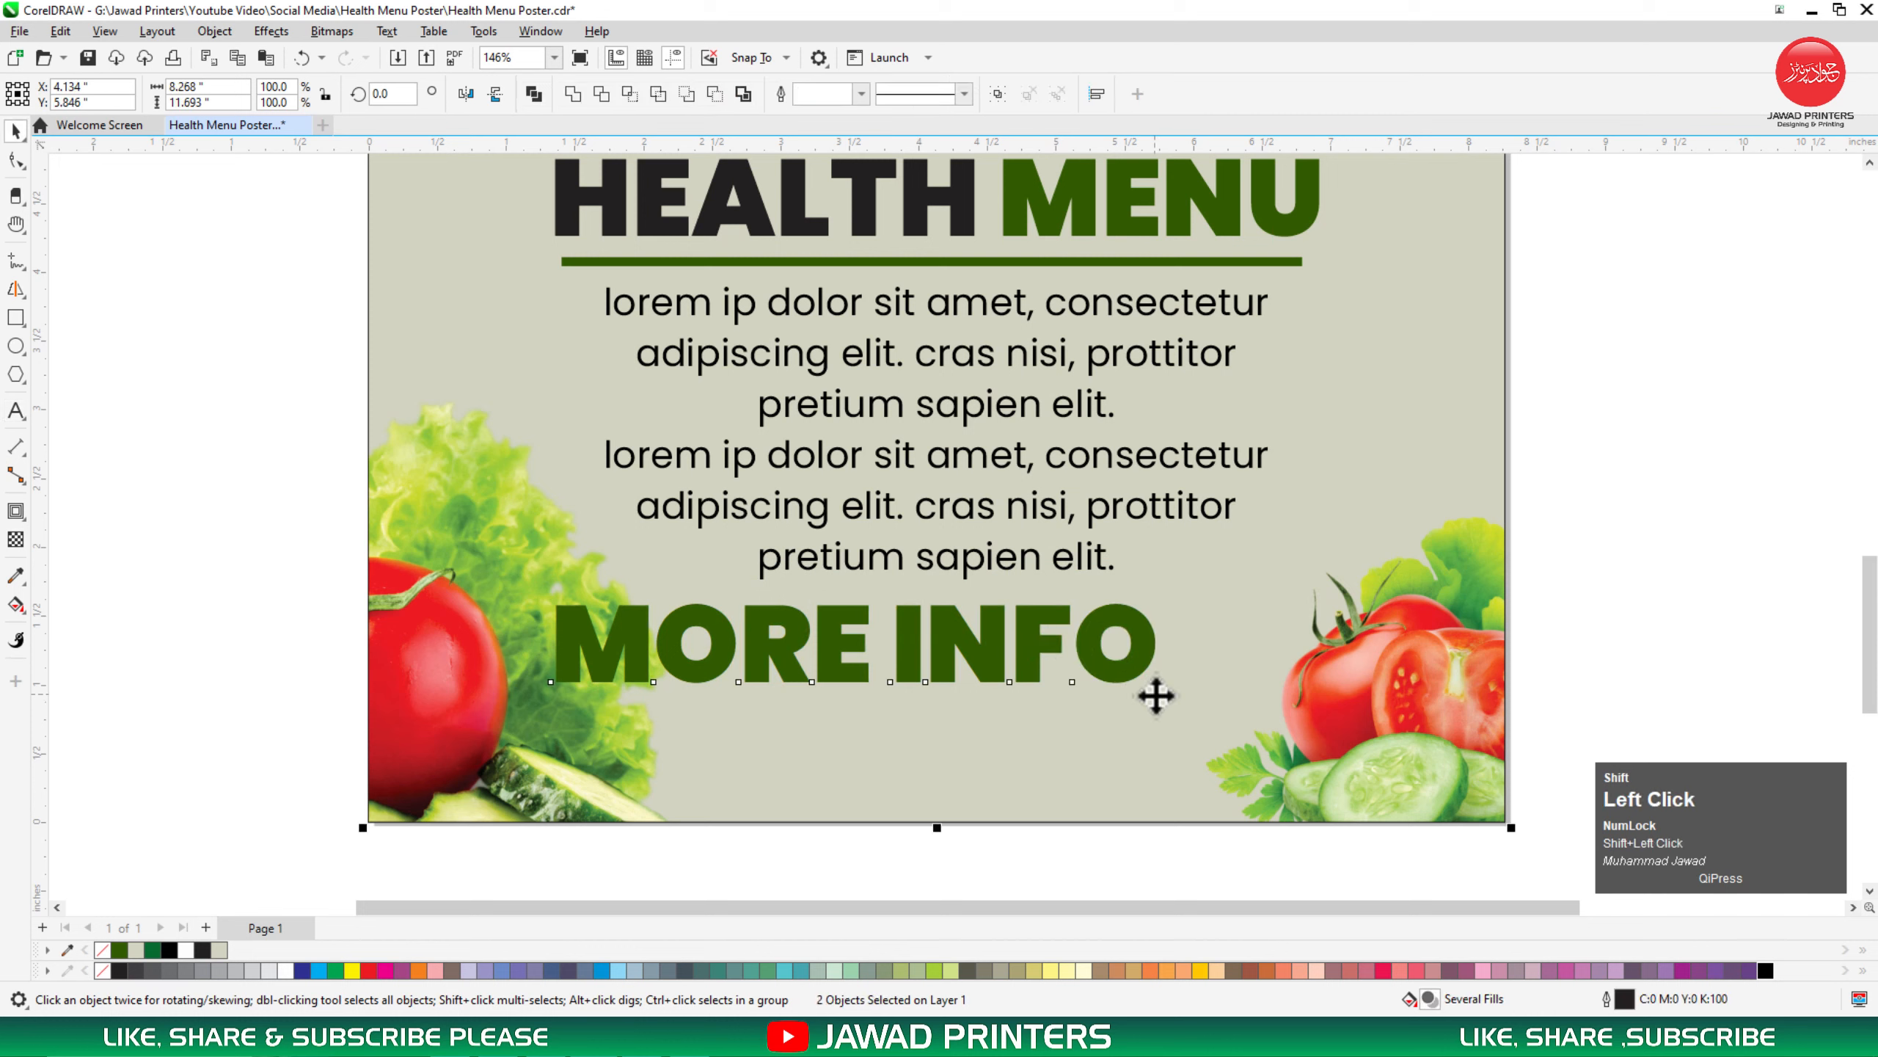
key(c)
click(1250, 682)
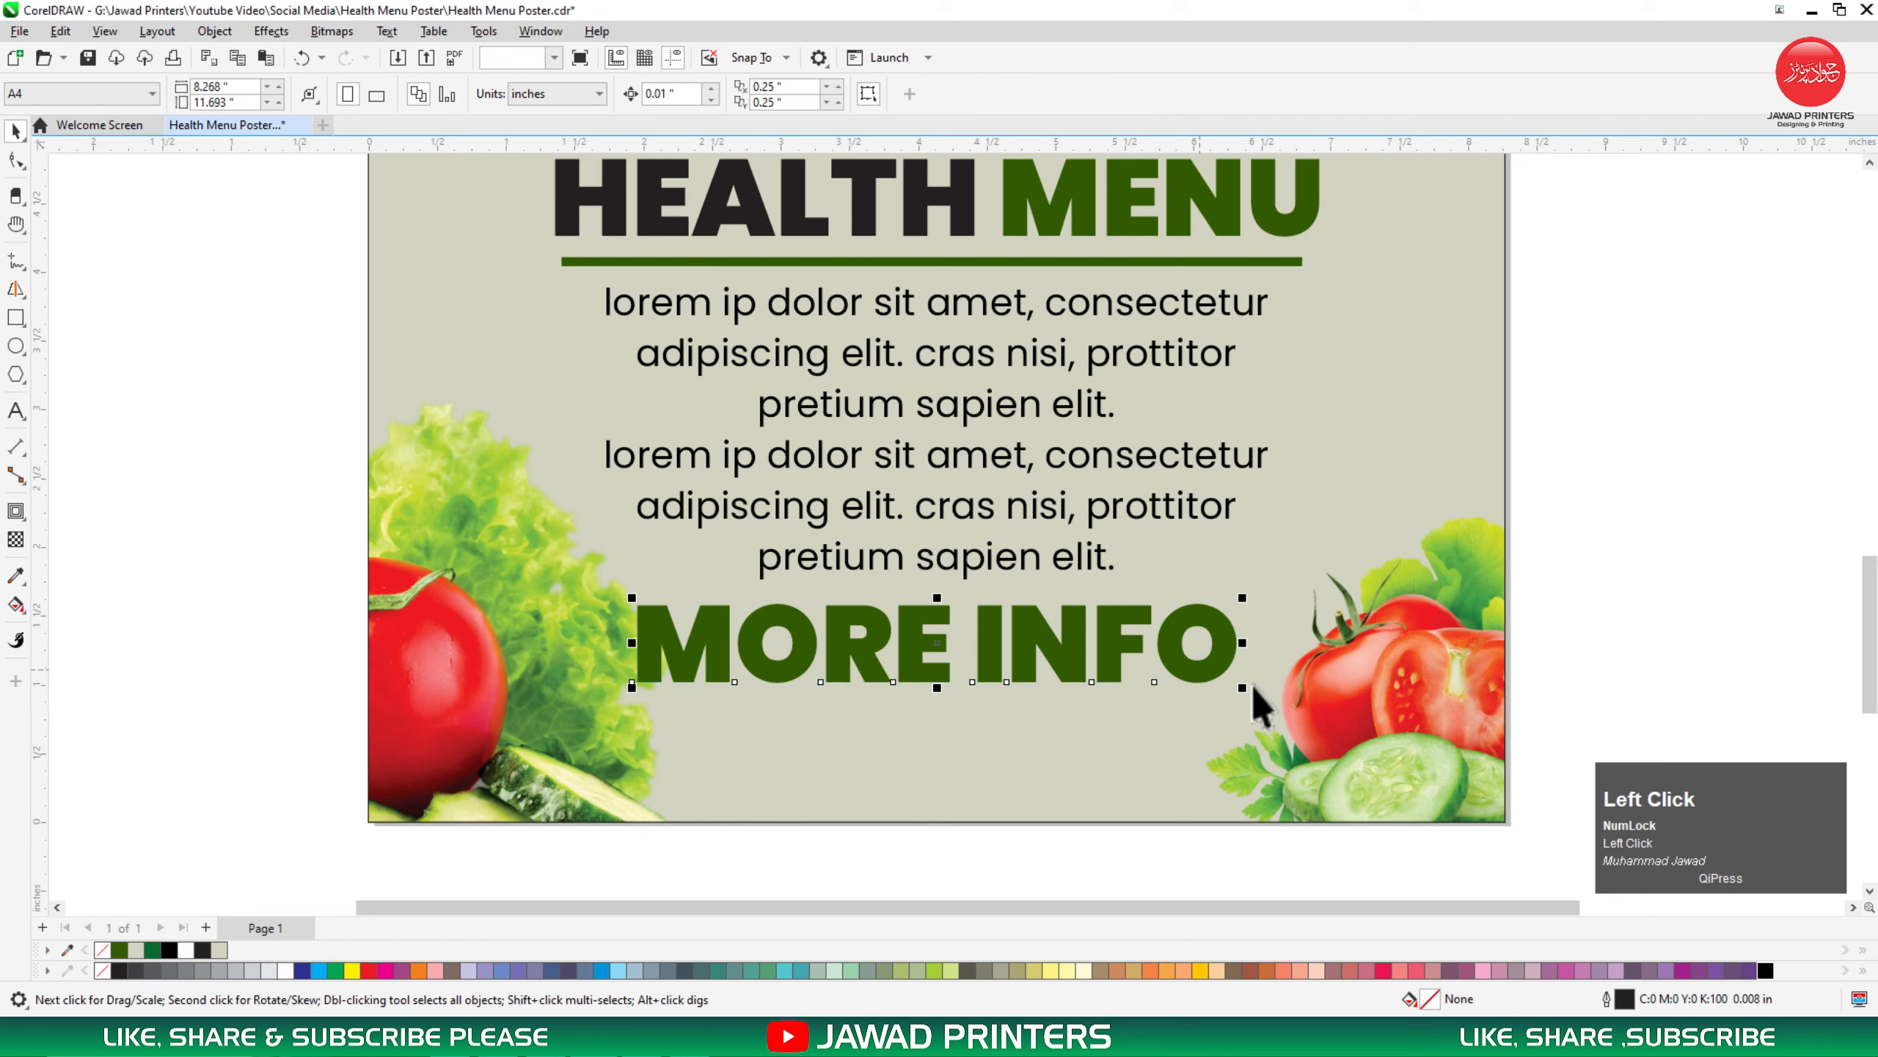
drag(1246, 684, 1071, 727)
right_click(1072, 726)
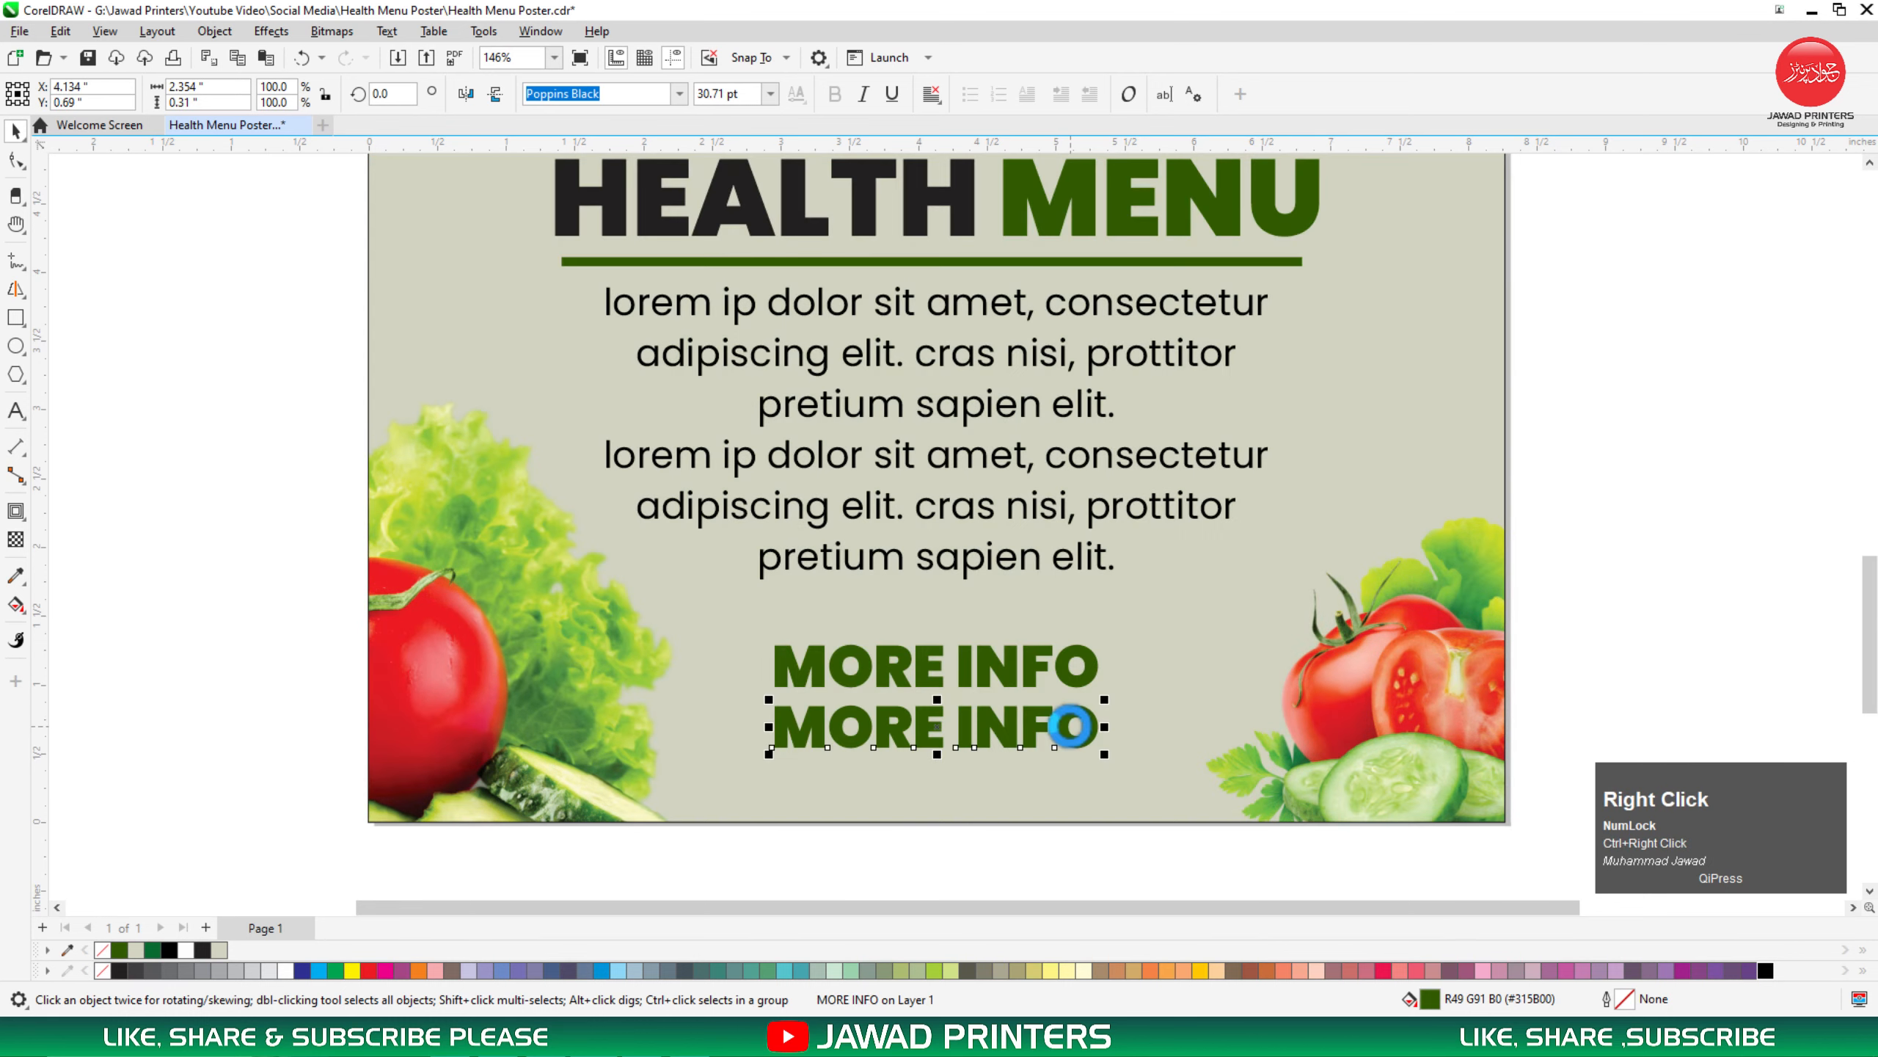
double_click(1071, 726)
key(ctrl+a)
text(w)
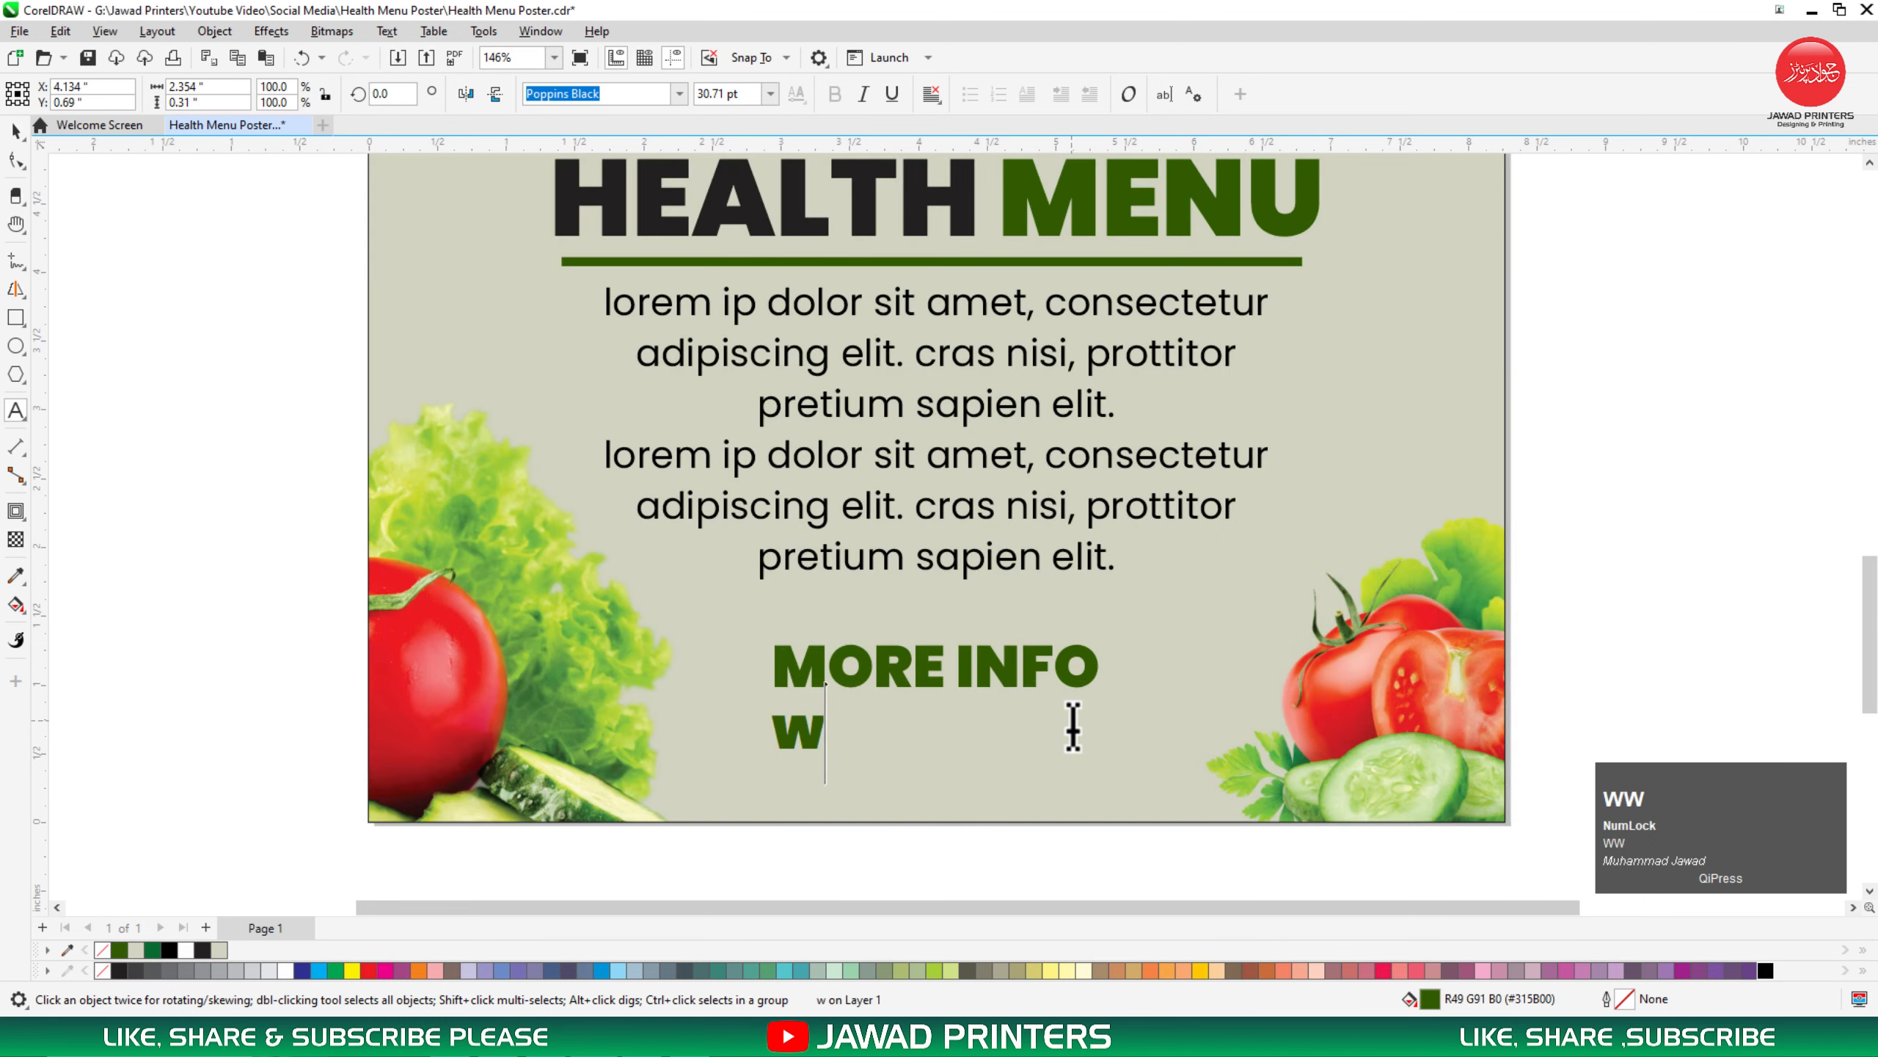
text(ww.y)
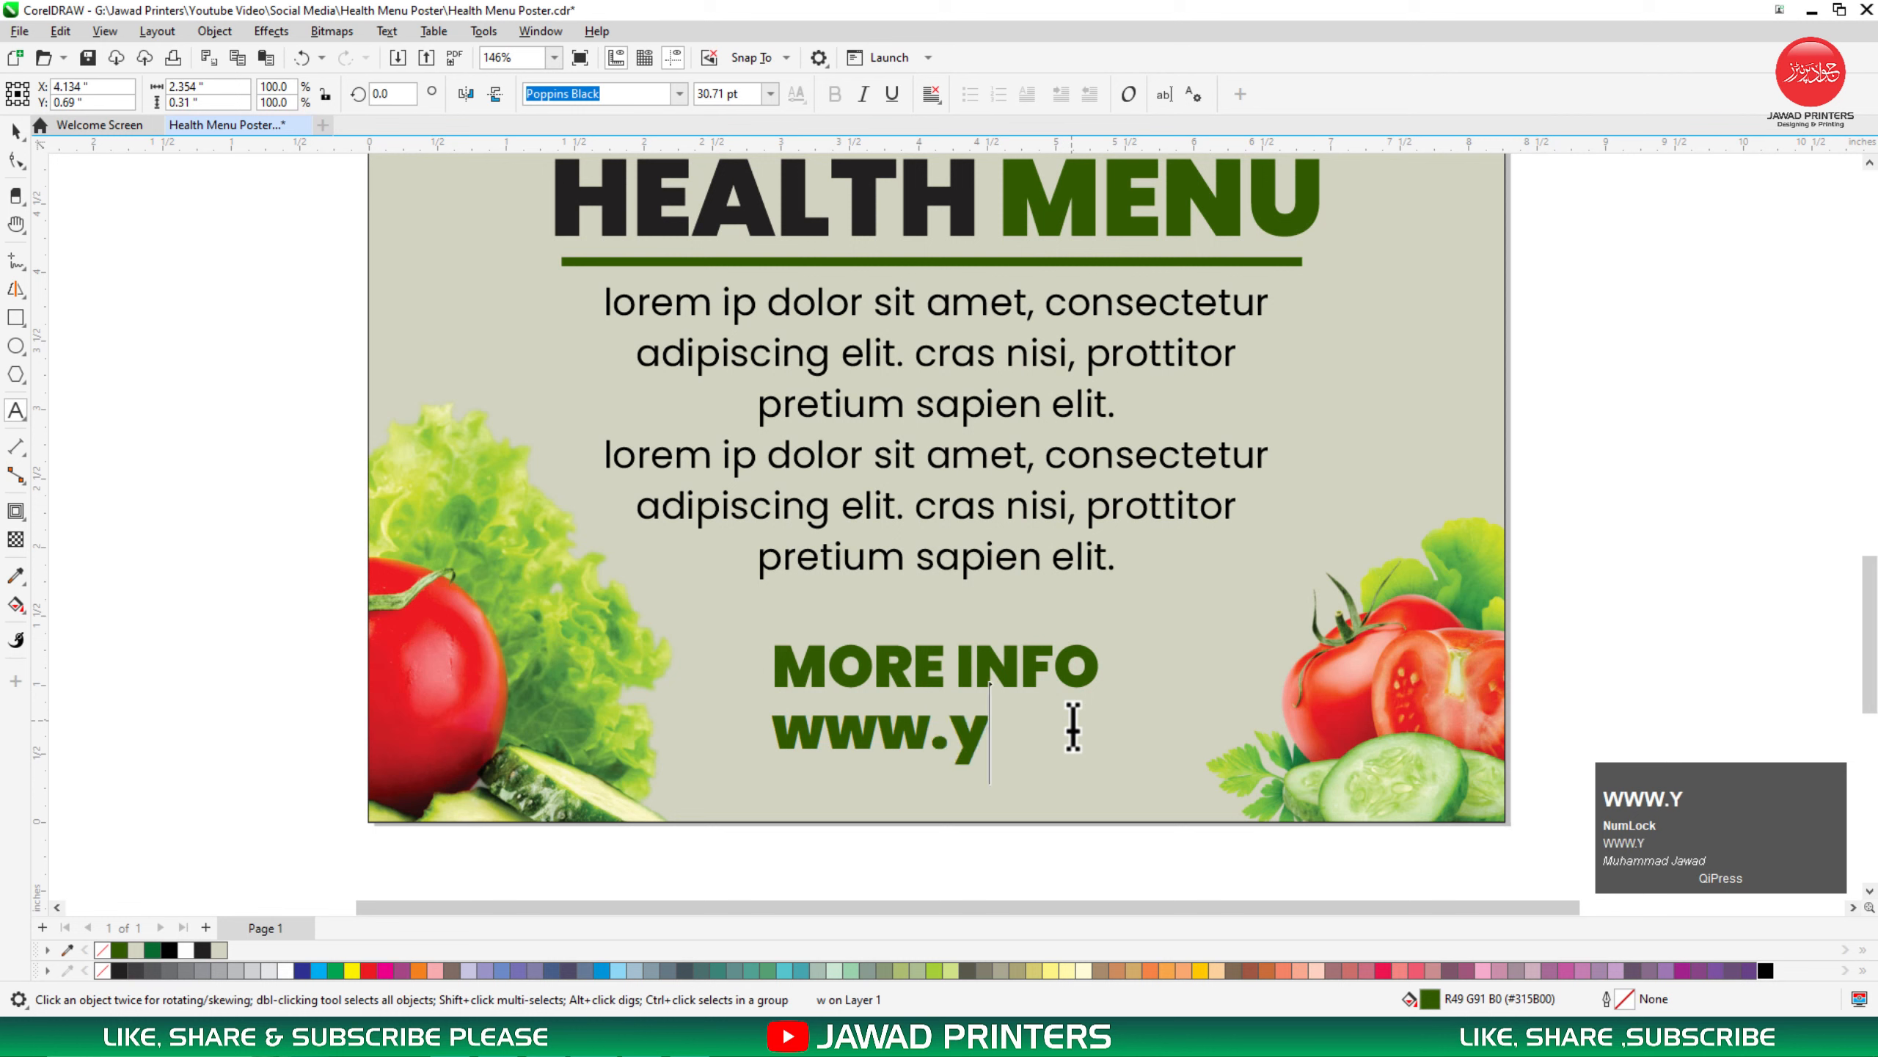
text(ourwe)
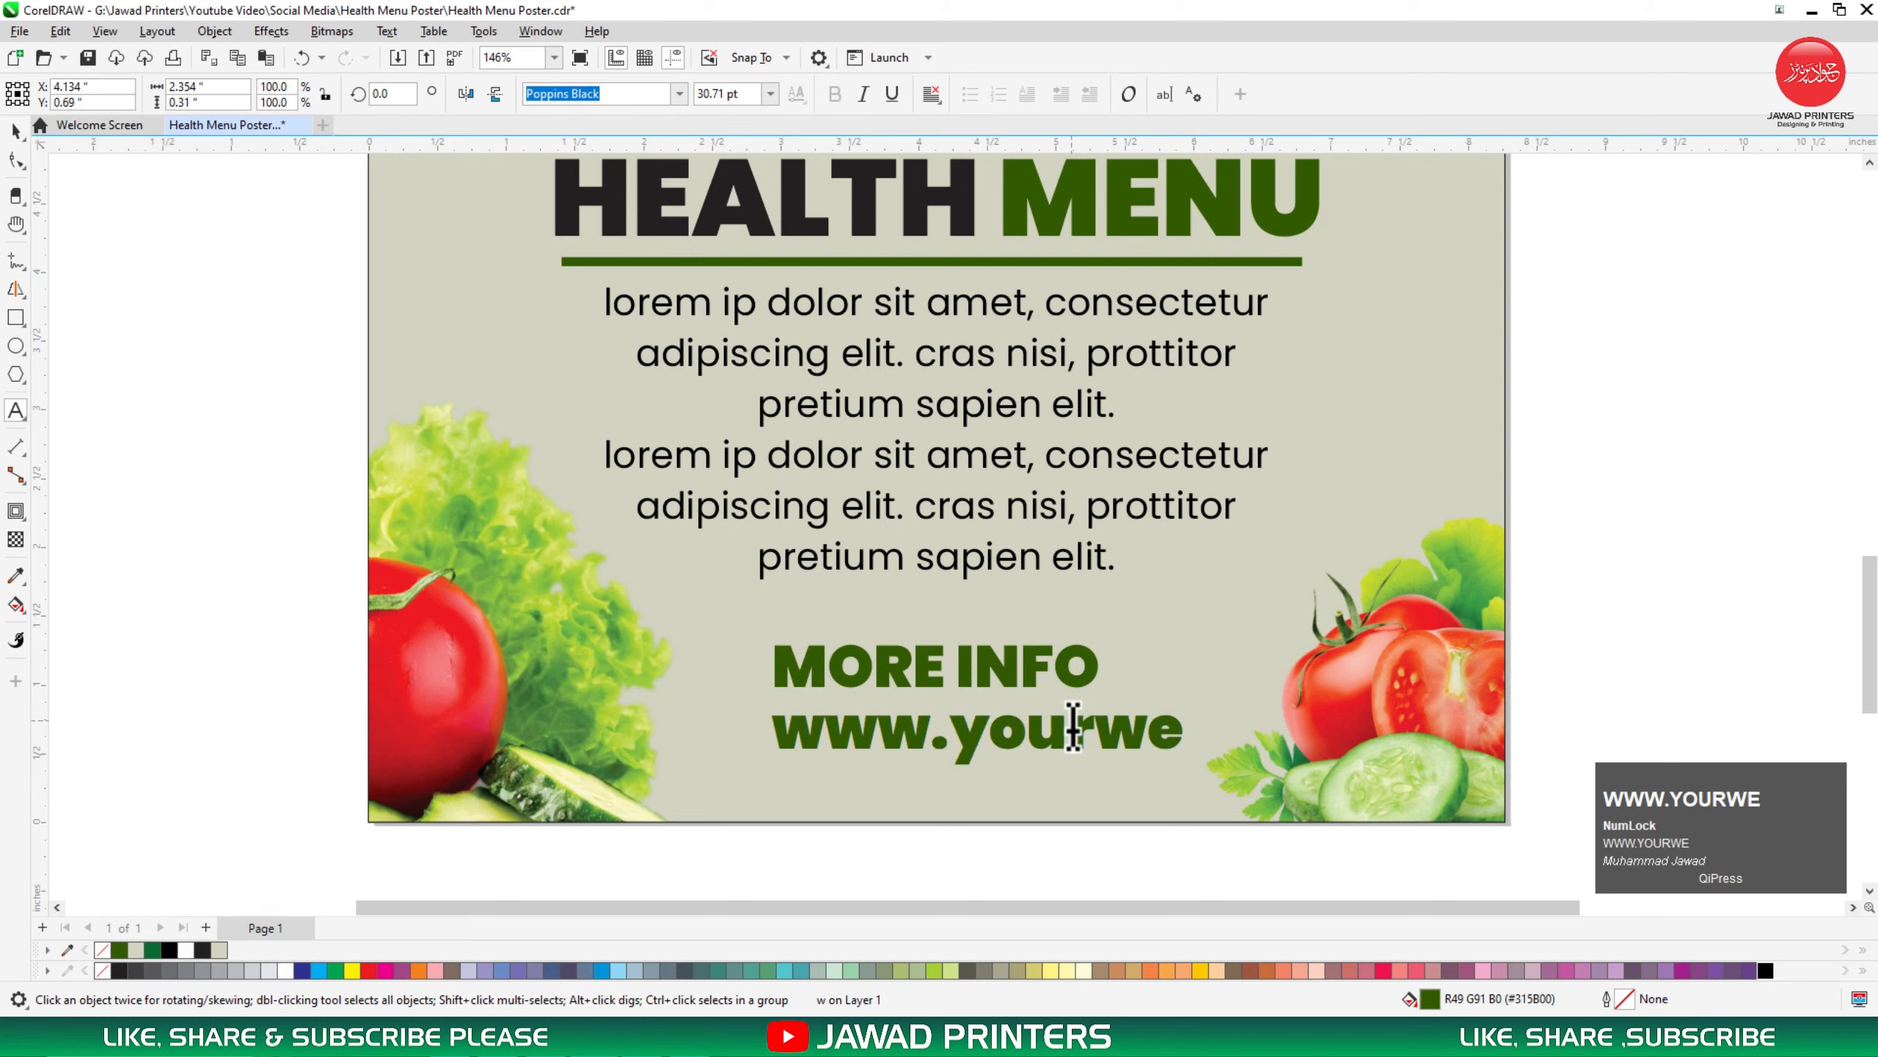
text(bsite.com)
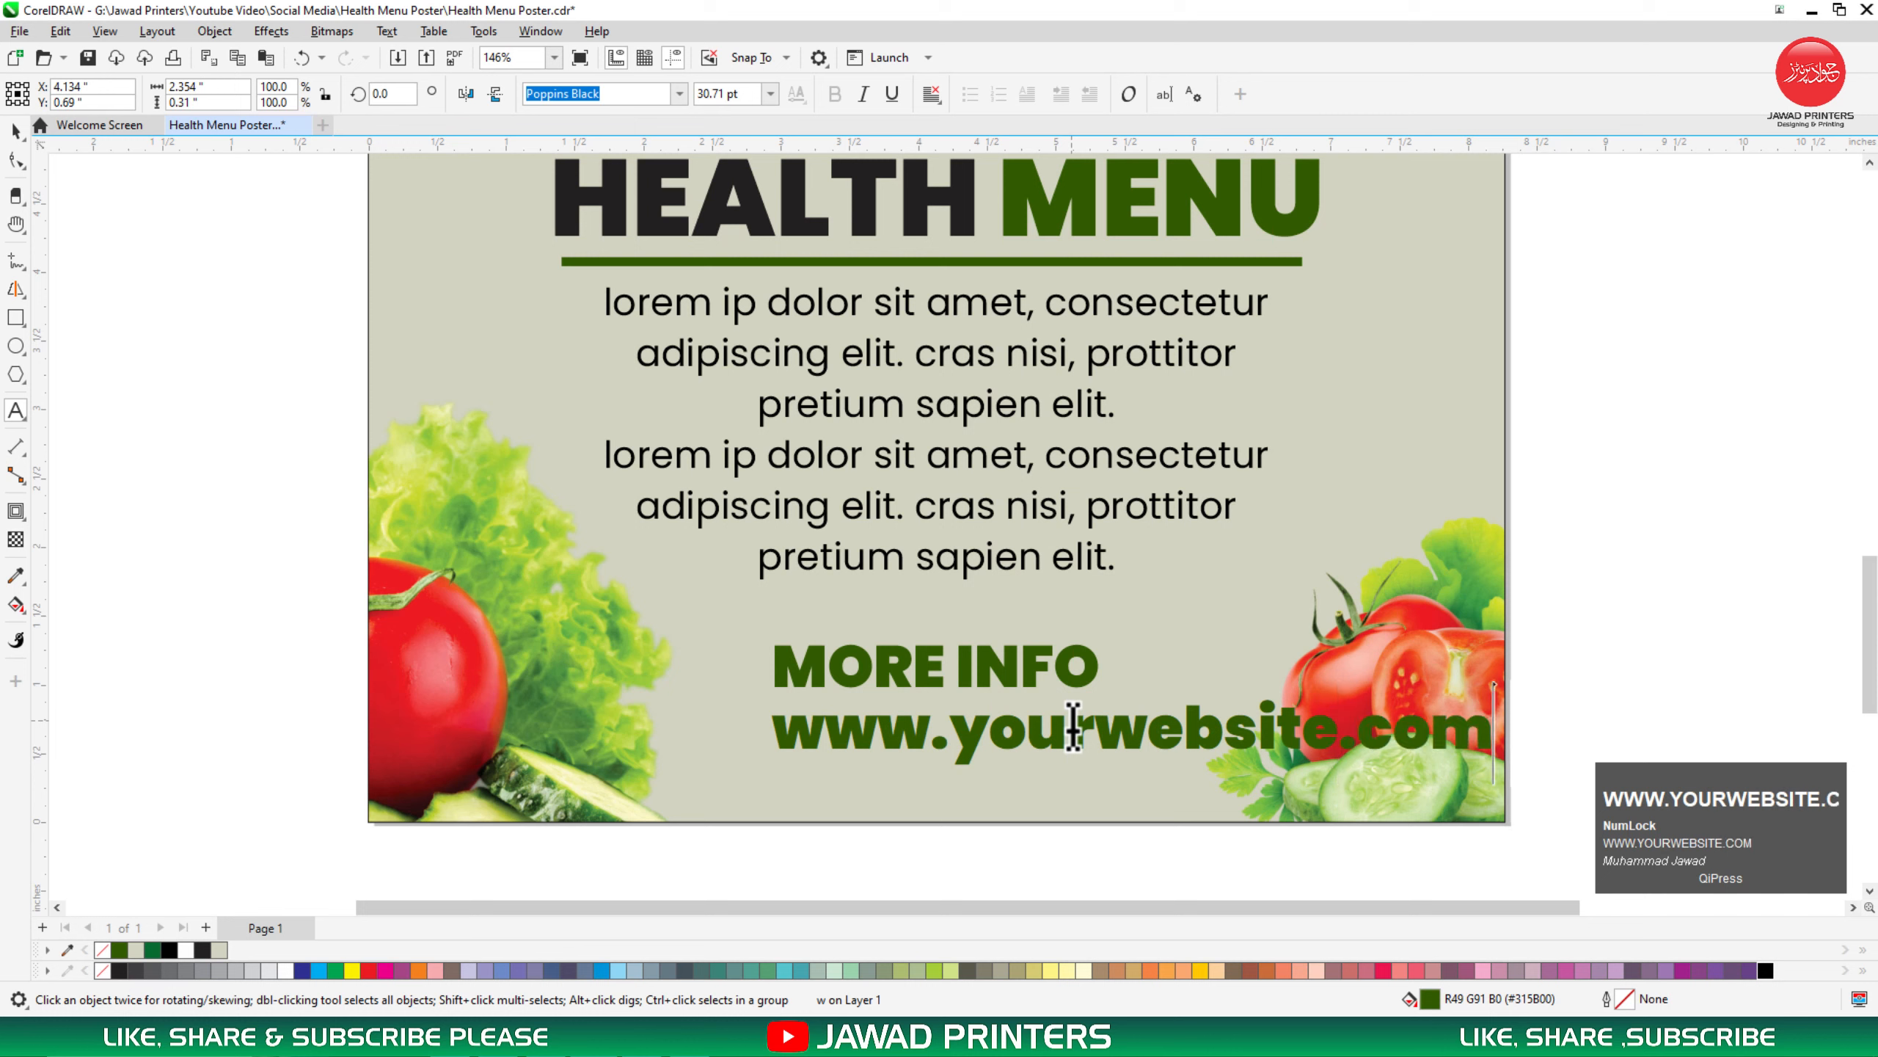
key(ctrl+space)
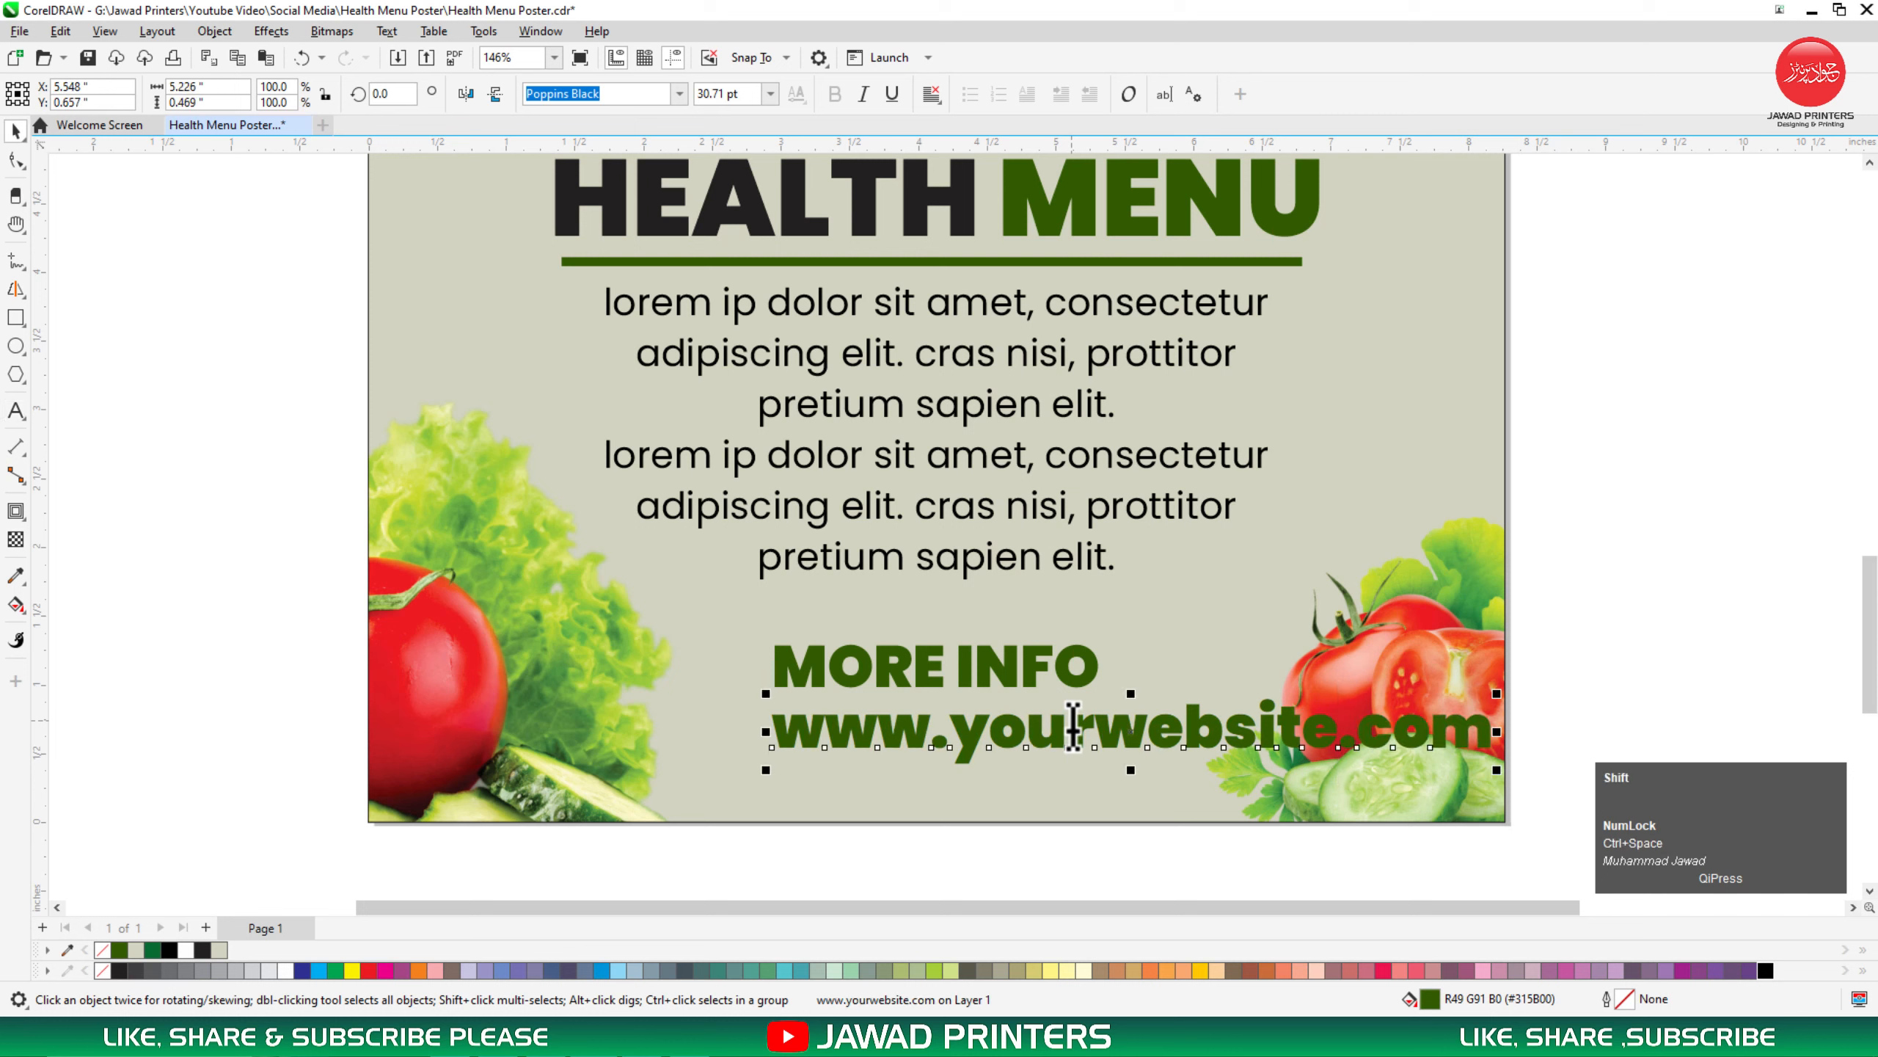
shift+click(1035, 788)
key(c)
click(1598, 648)
click(1247, 732)
click(1768, 971)
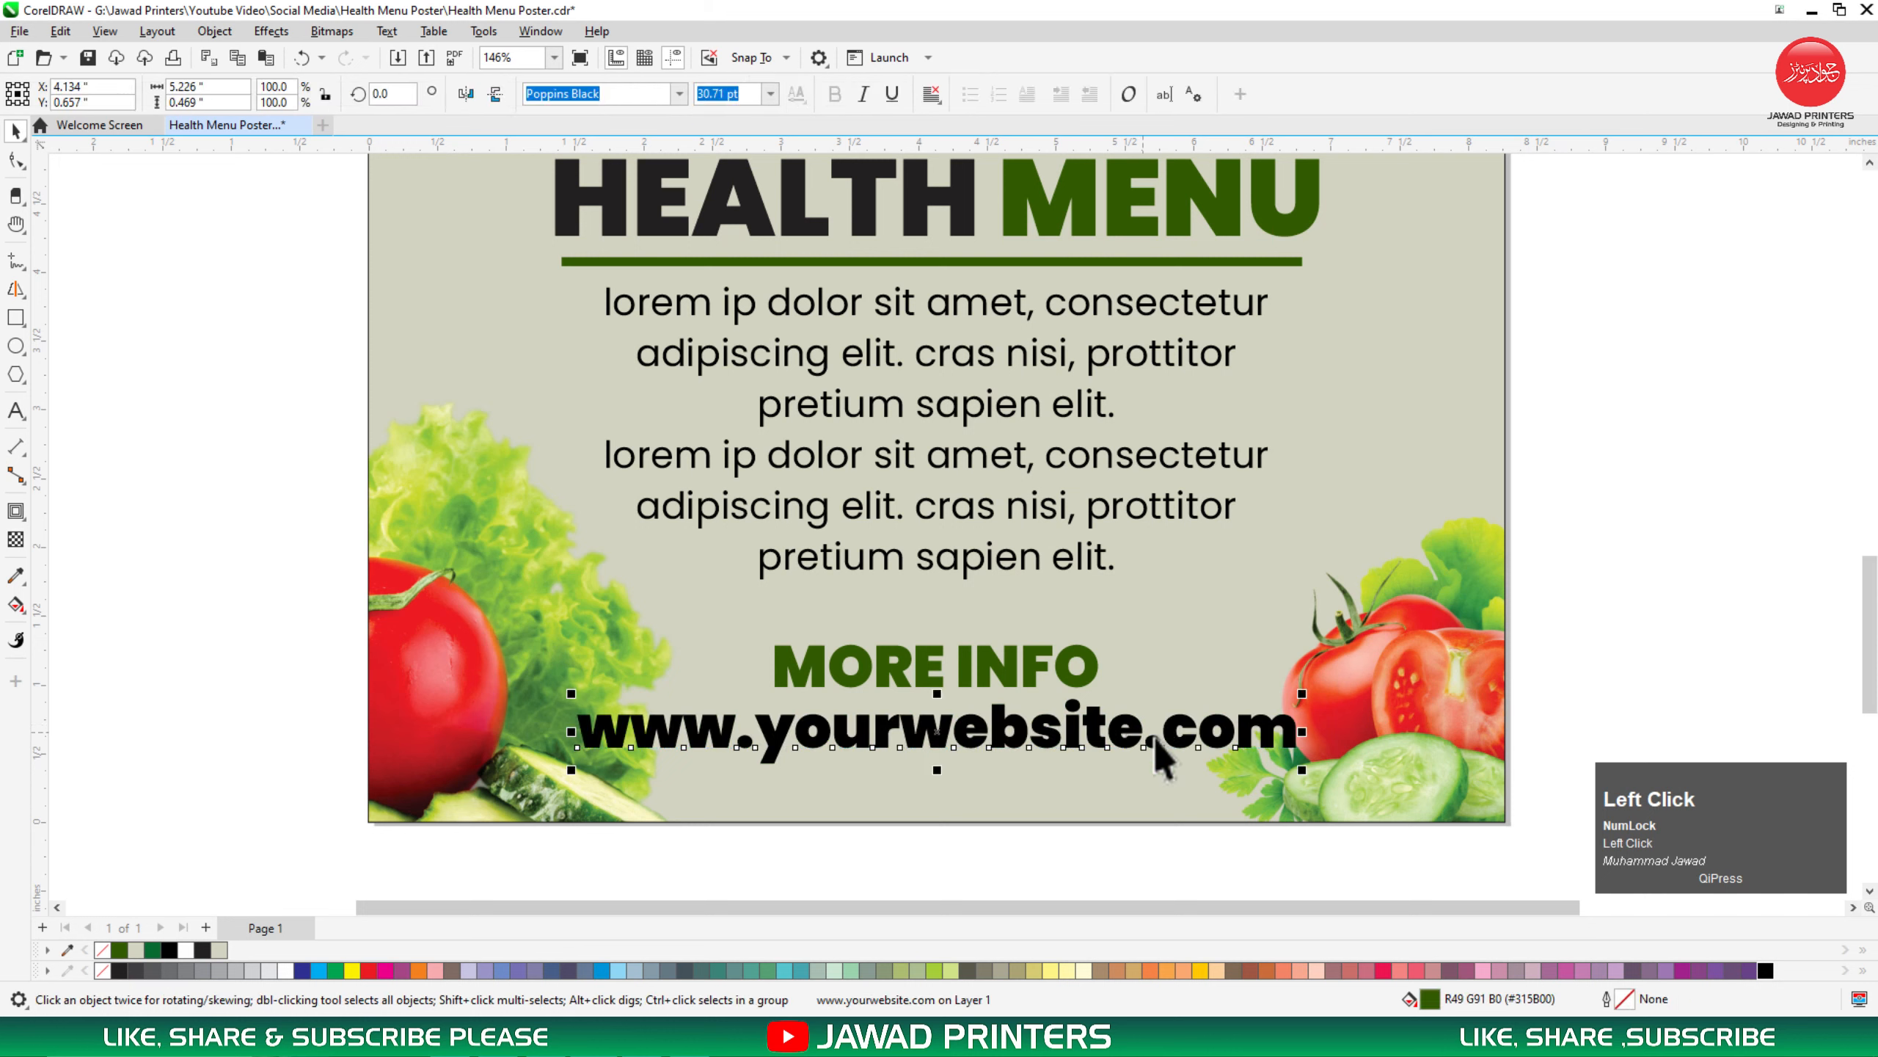
drag(1303, 776, 1218, 770)
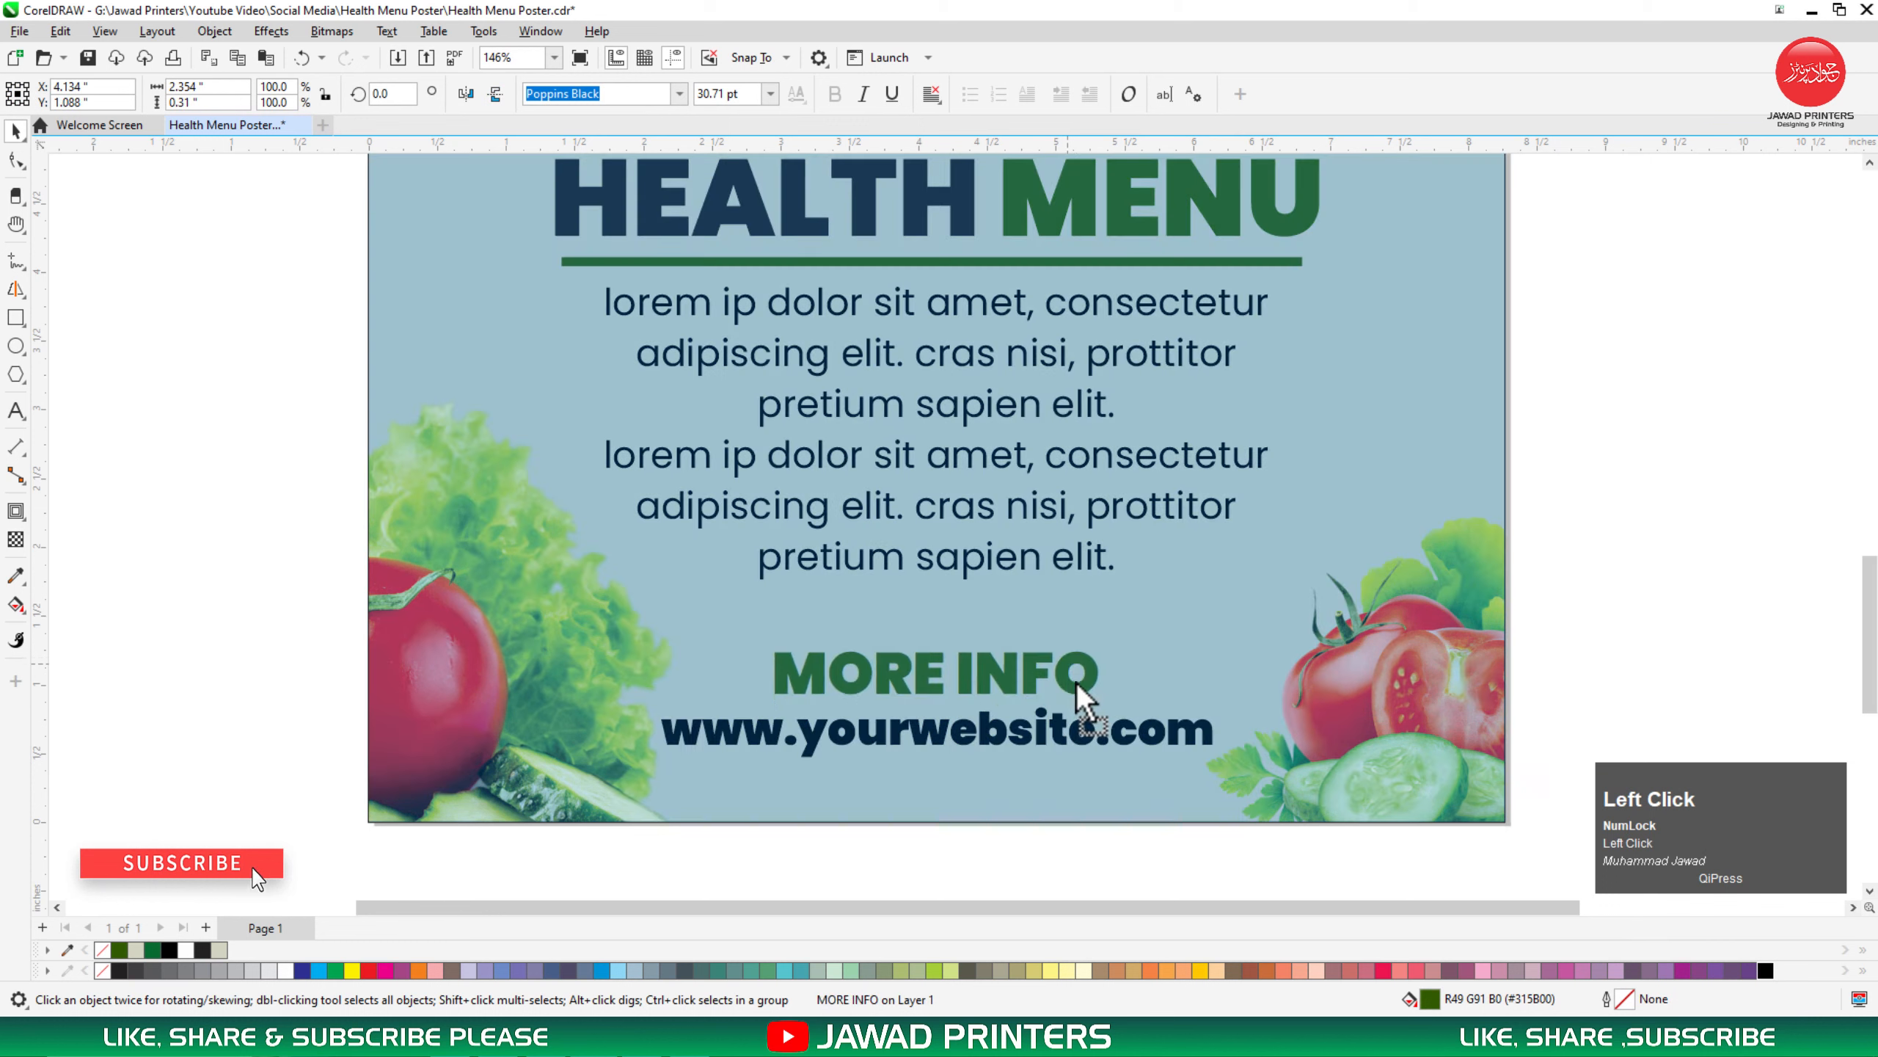
Step: Scale MORE INFO down and centre it horizontally on the poster just above the website line
click(1072, 676)
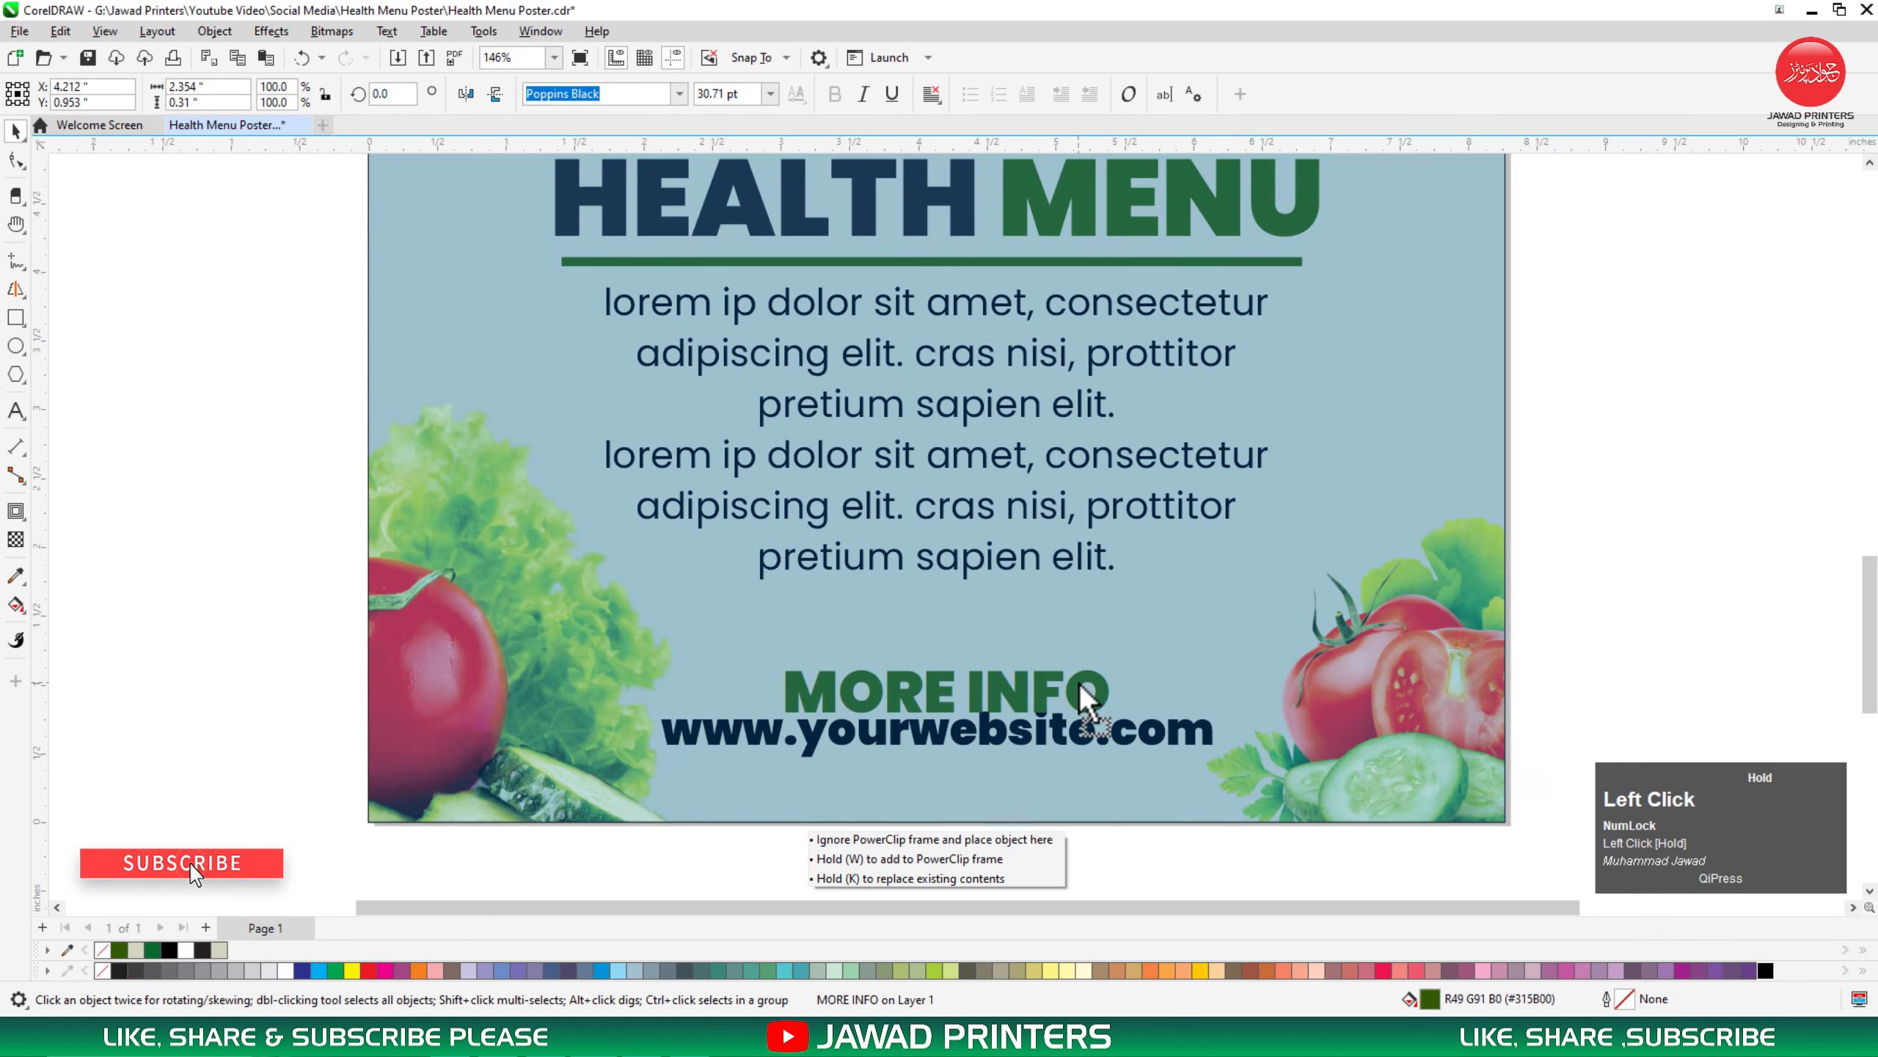
drag(1120, 661, 1114, 672)
shift+click(1082, 738)
shift+click(1152, 655)
key(c)
key(Escape)
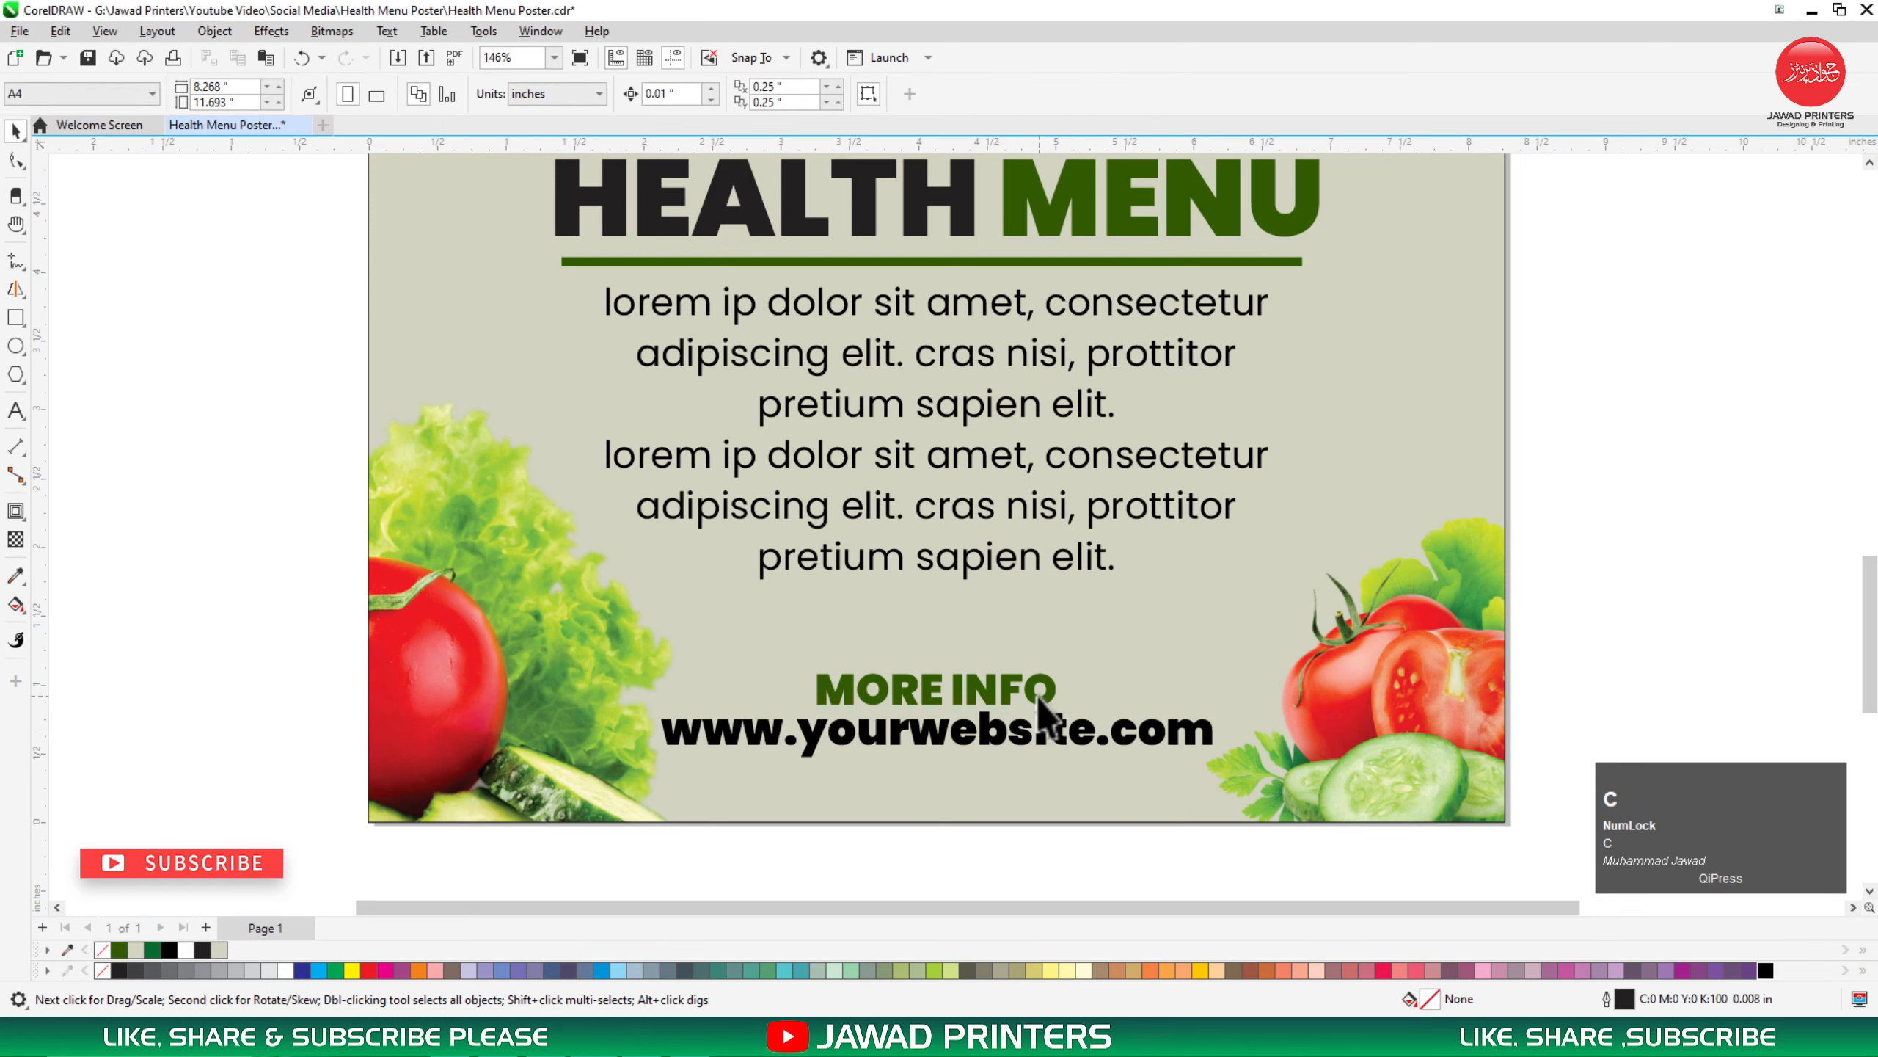
Step: Move MORE INFO and the website line together slightly down toward the poster's bottom edge
click(1034, 687)
shift+click(1041, 733)
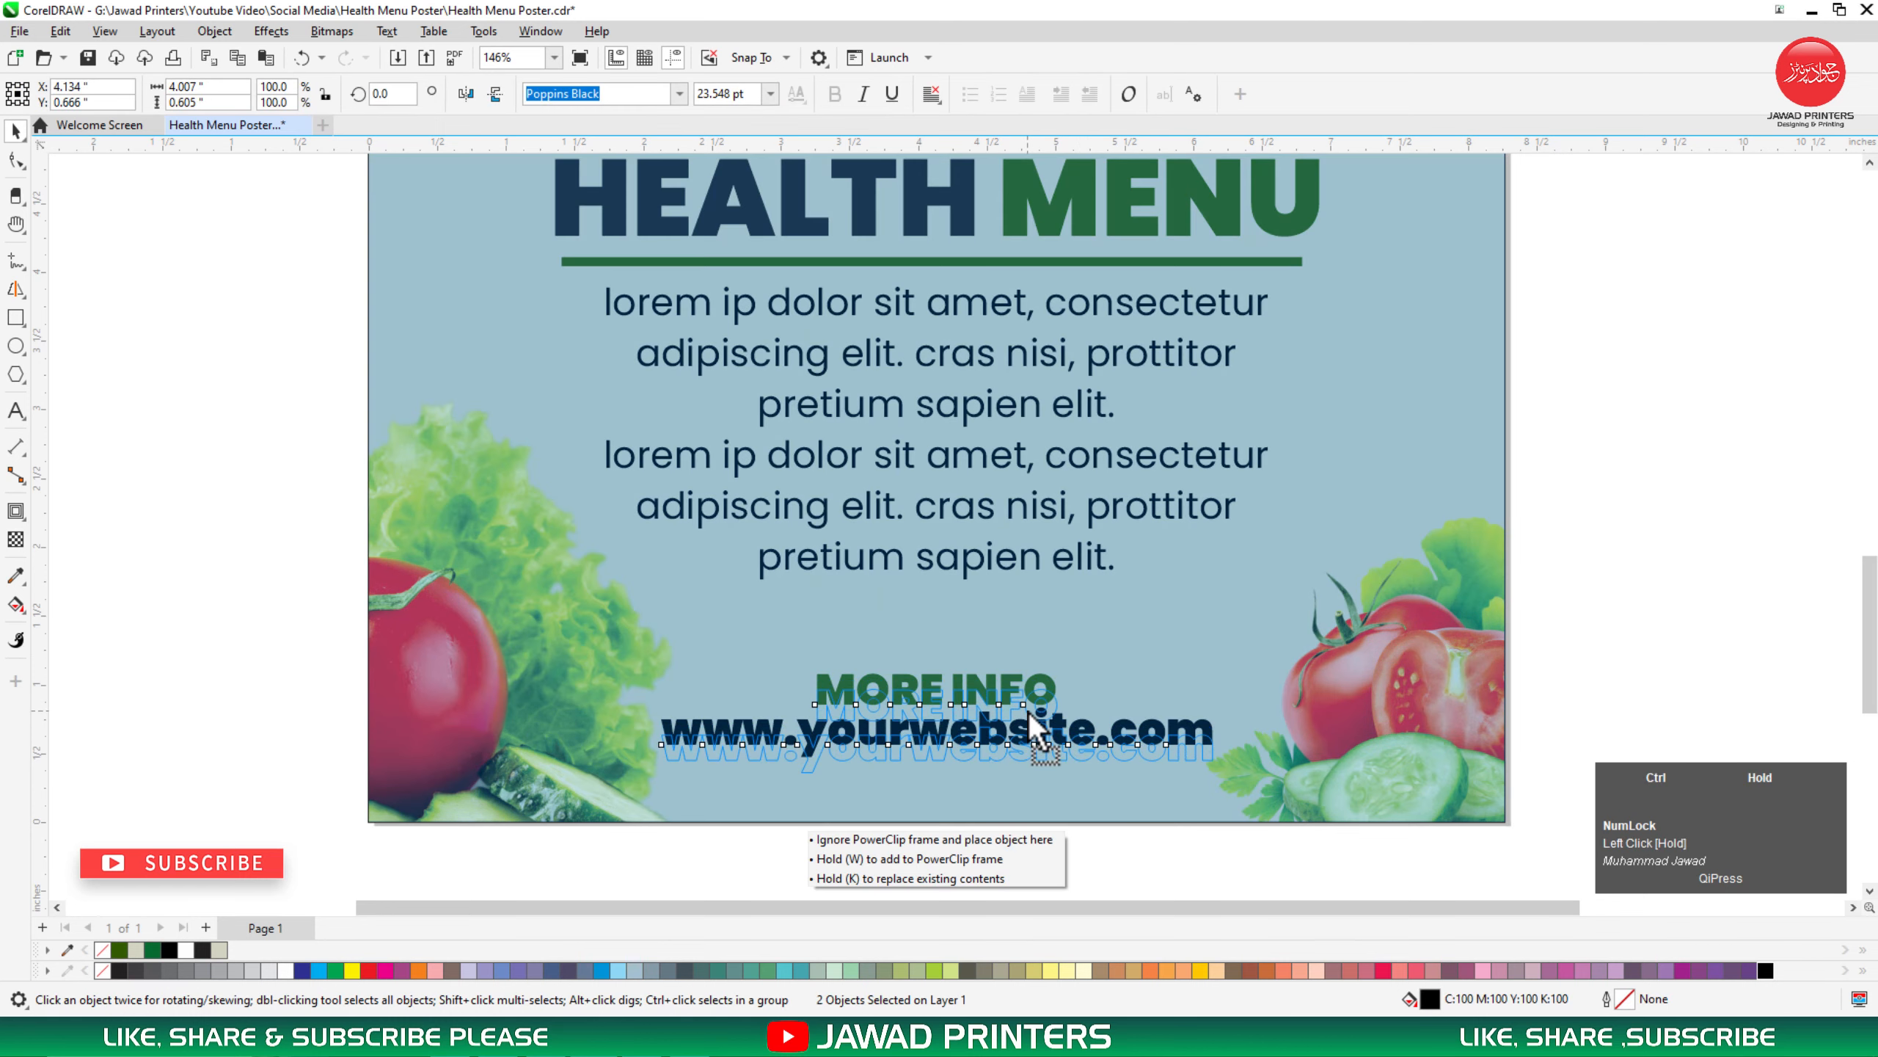
drag(1027, 711, 1027, 725)
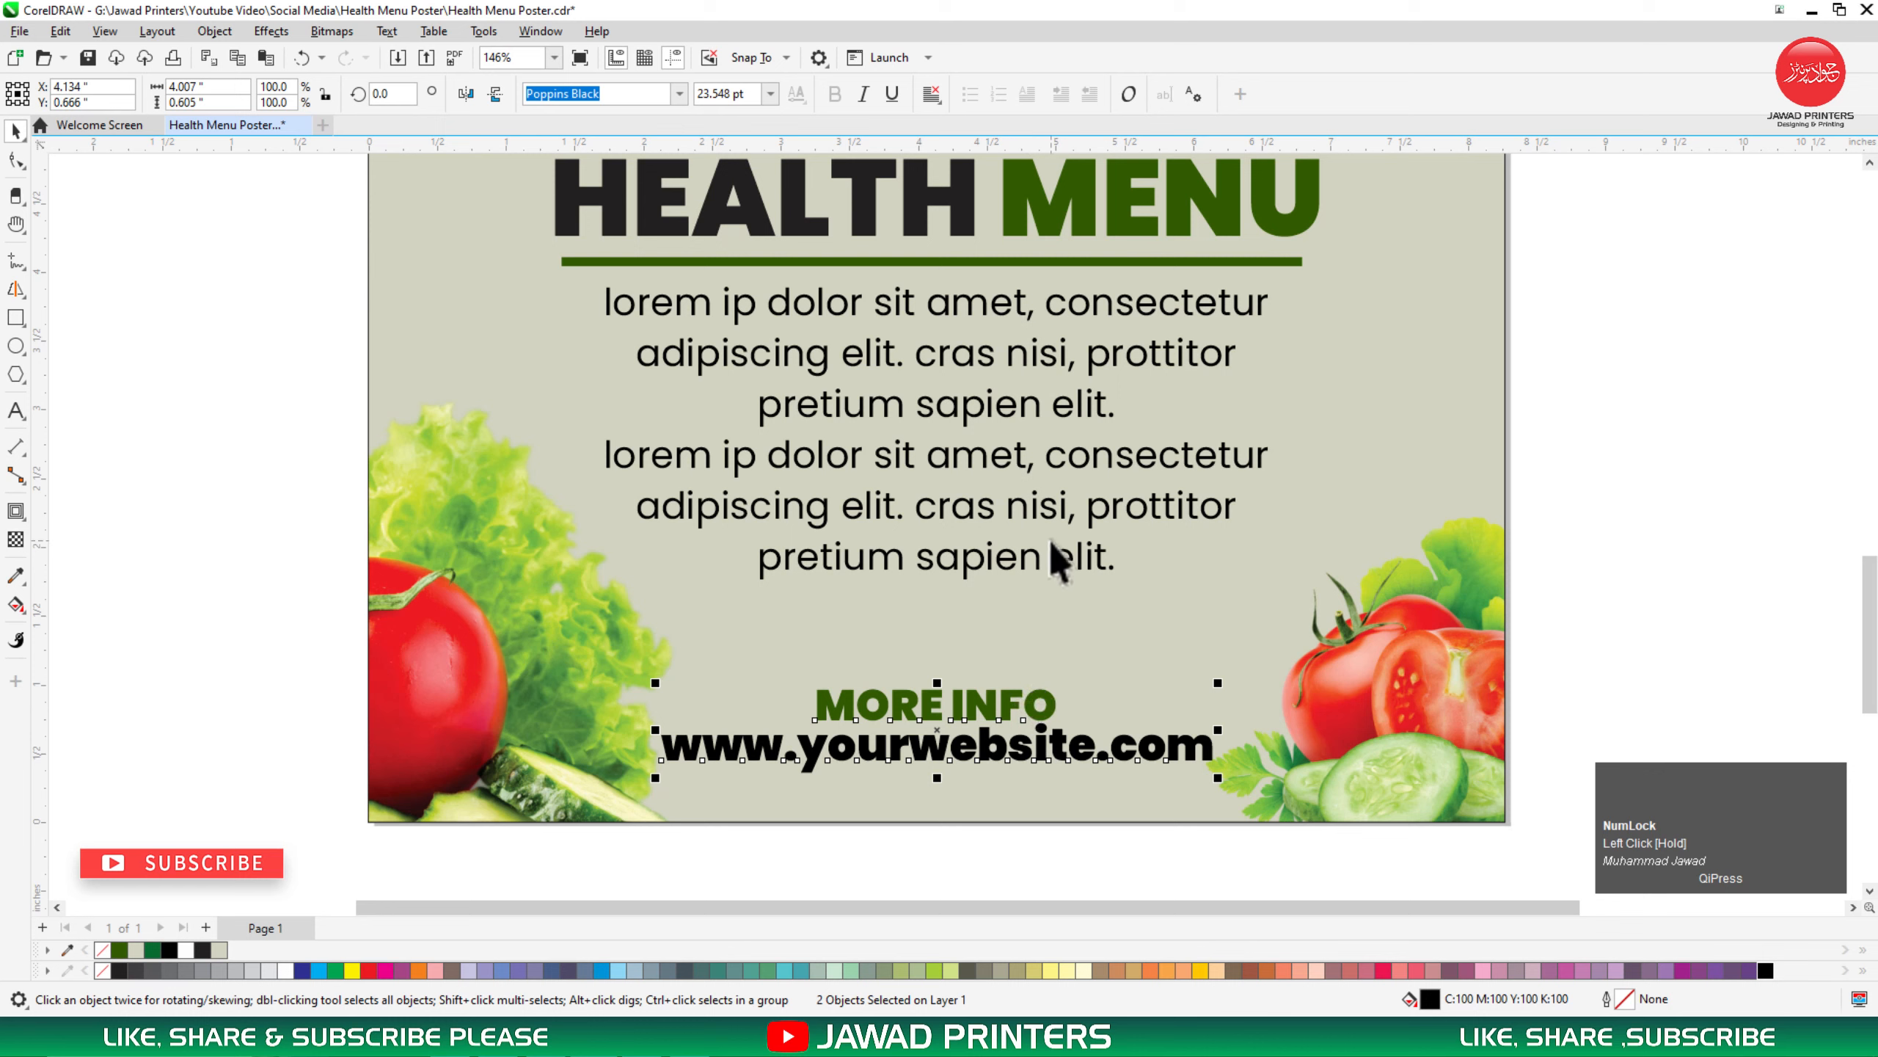
Step: Widen the line spacing of the lorem text with the Shape tool so it reaches down to just above MORE INFO
click(1027, 557)
click(721, 437)
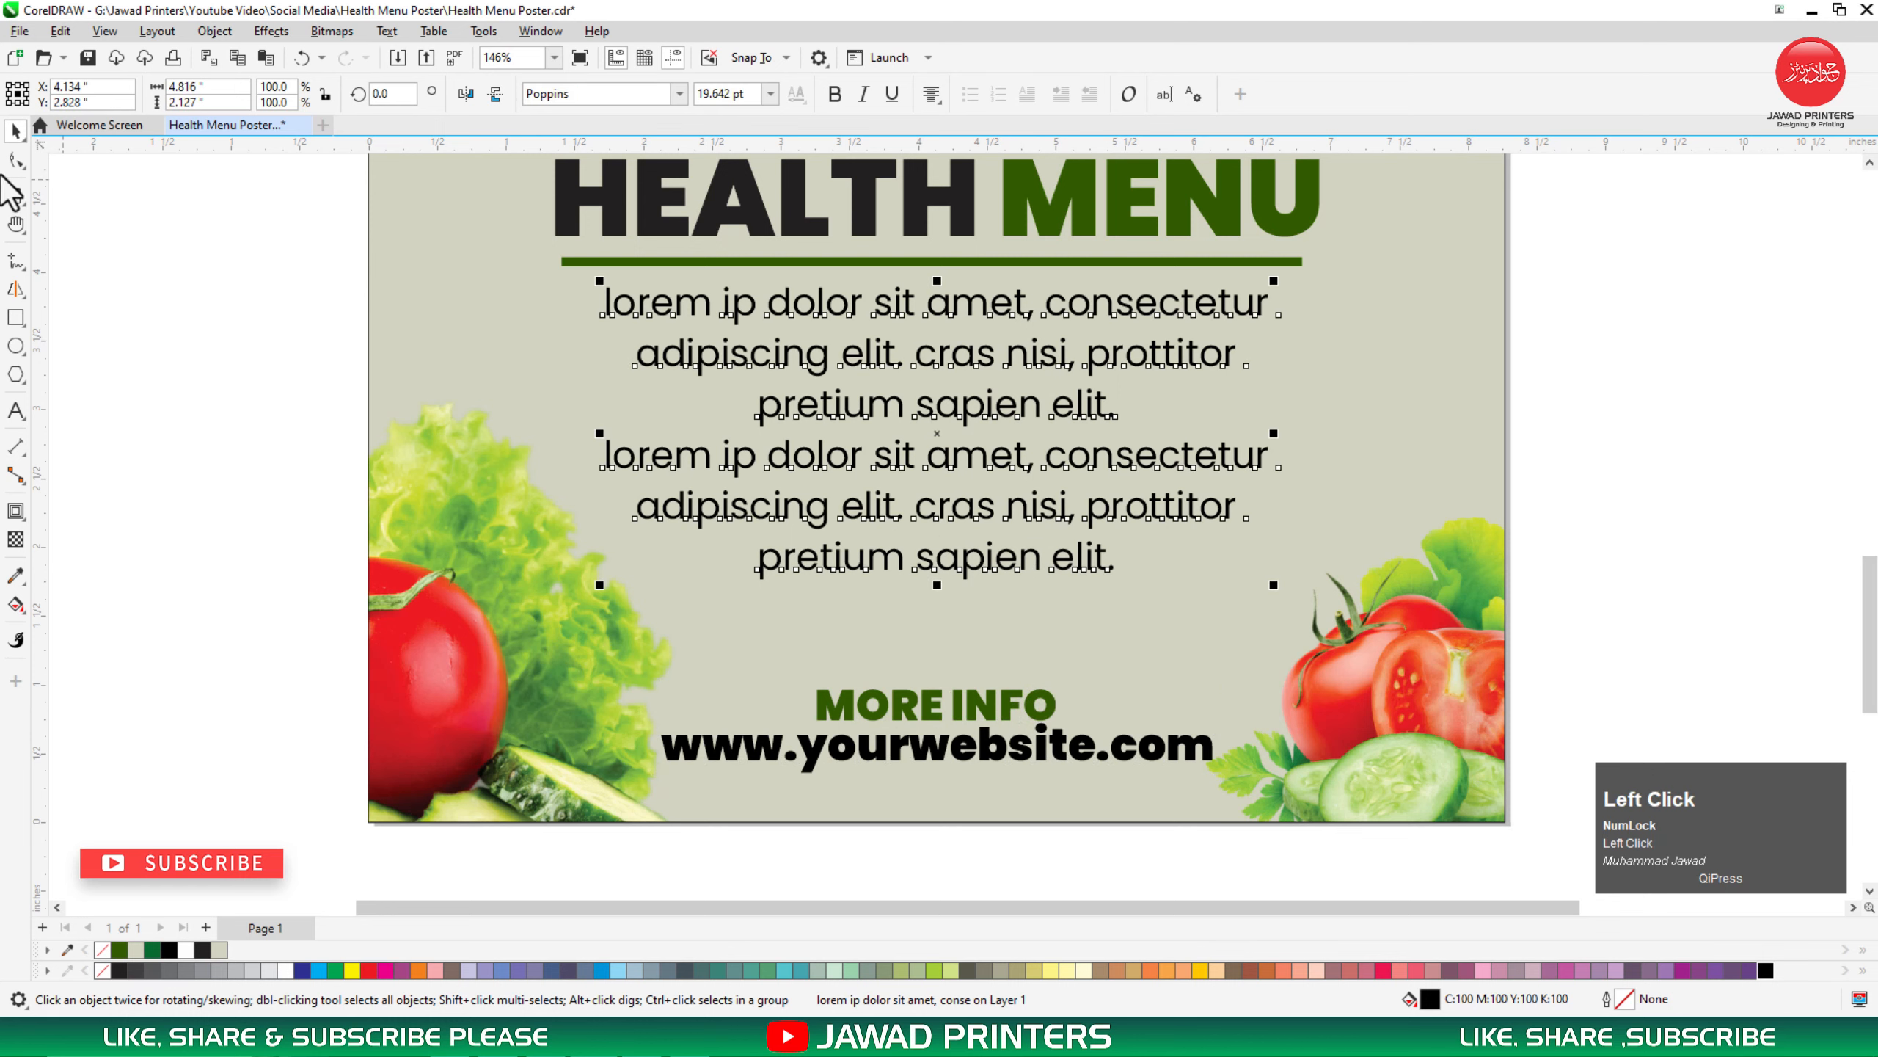
drag(600, 588, 578, 658)
key(space)
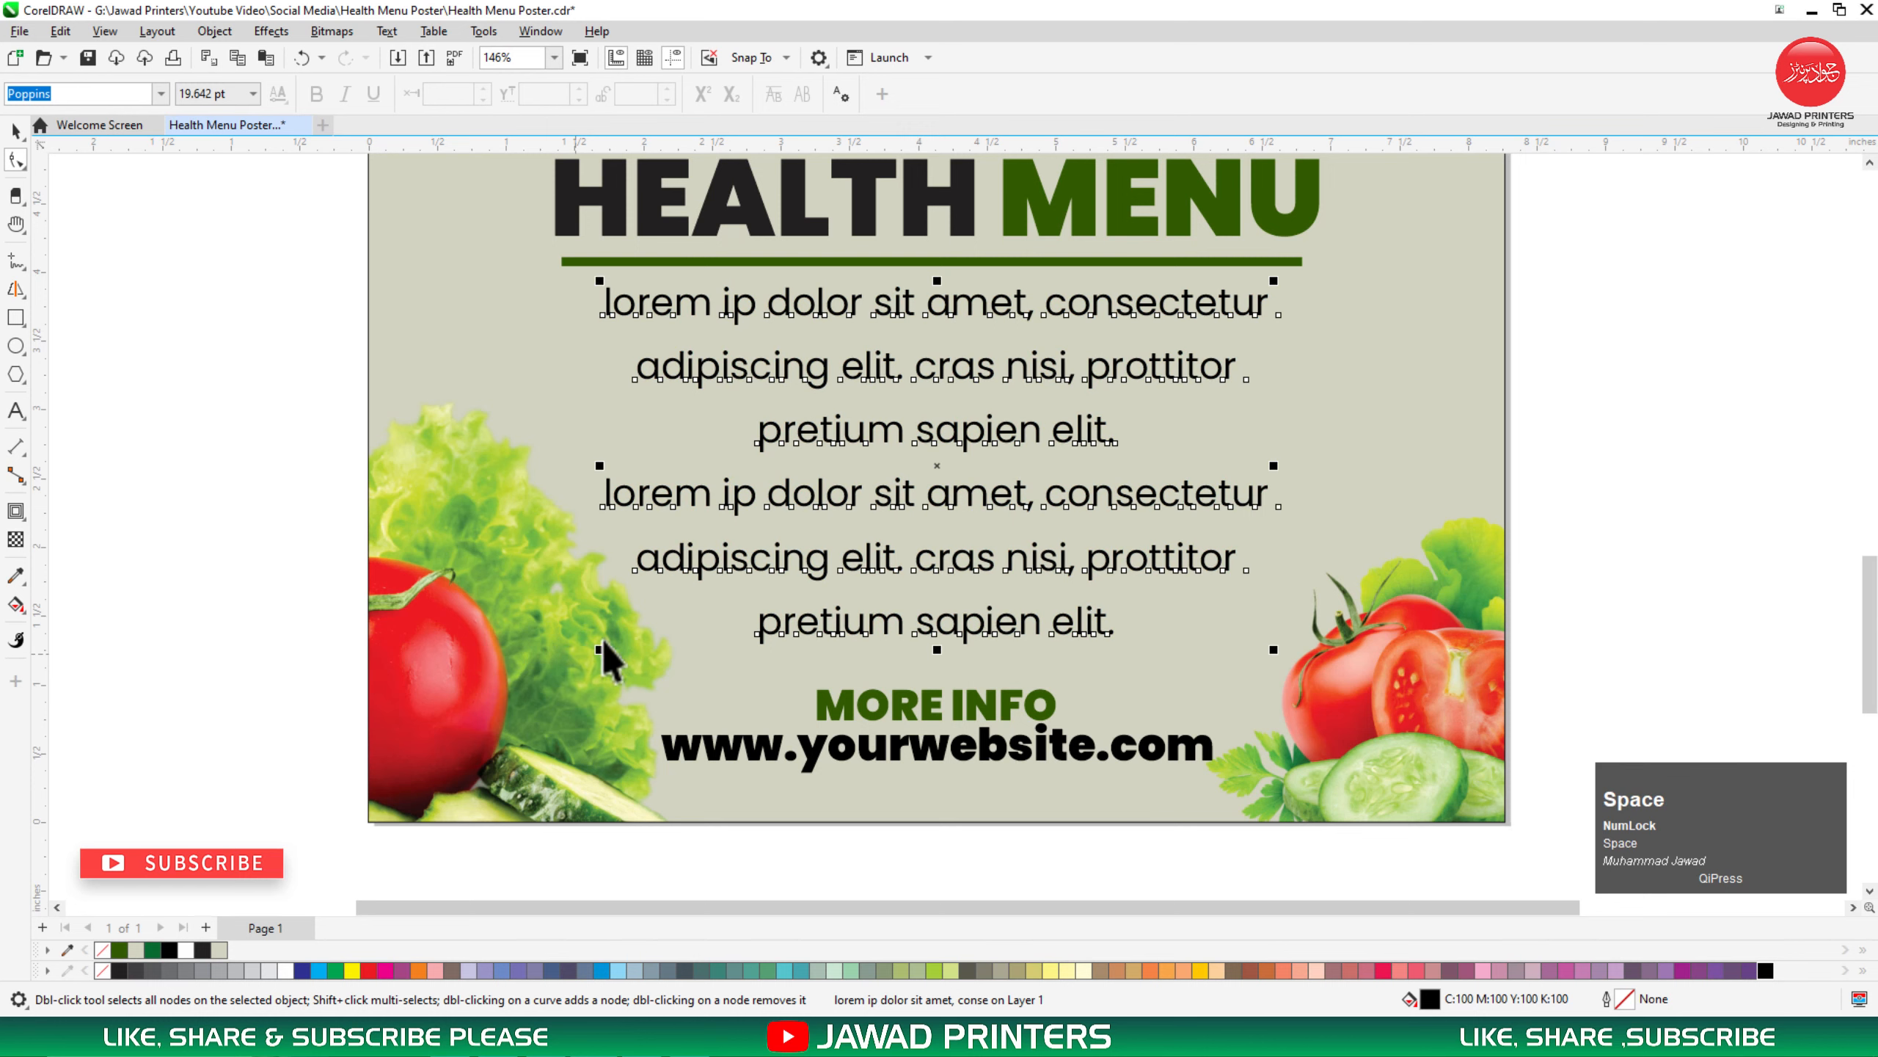
Step: Align the lorem text block with the poster background on their vertical centre axis and deselect everything
shift+click(1333, 496)
key(shift+c)
click(1627, 453)
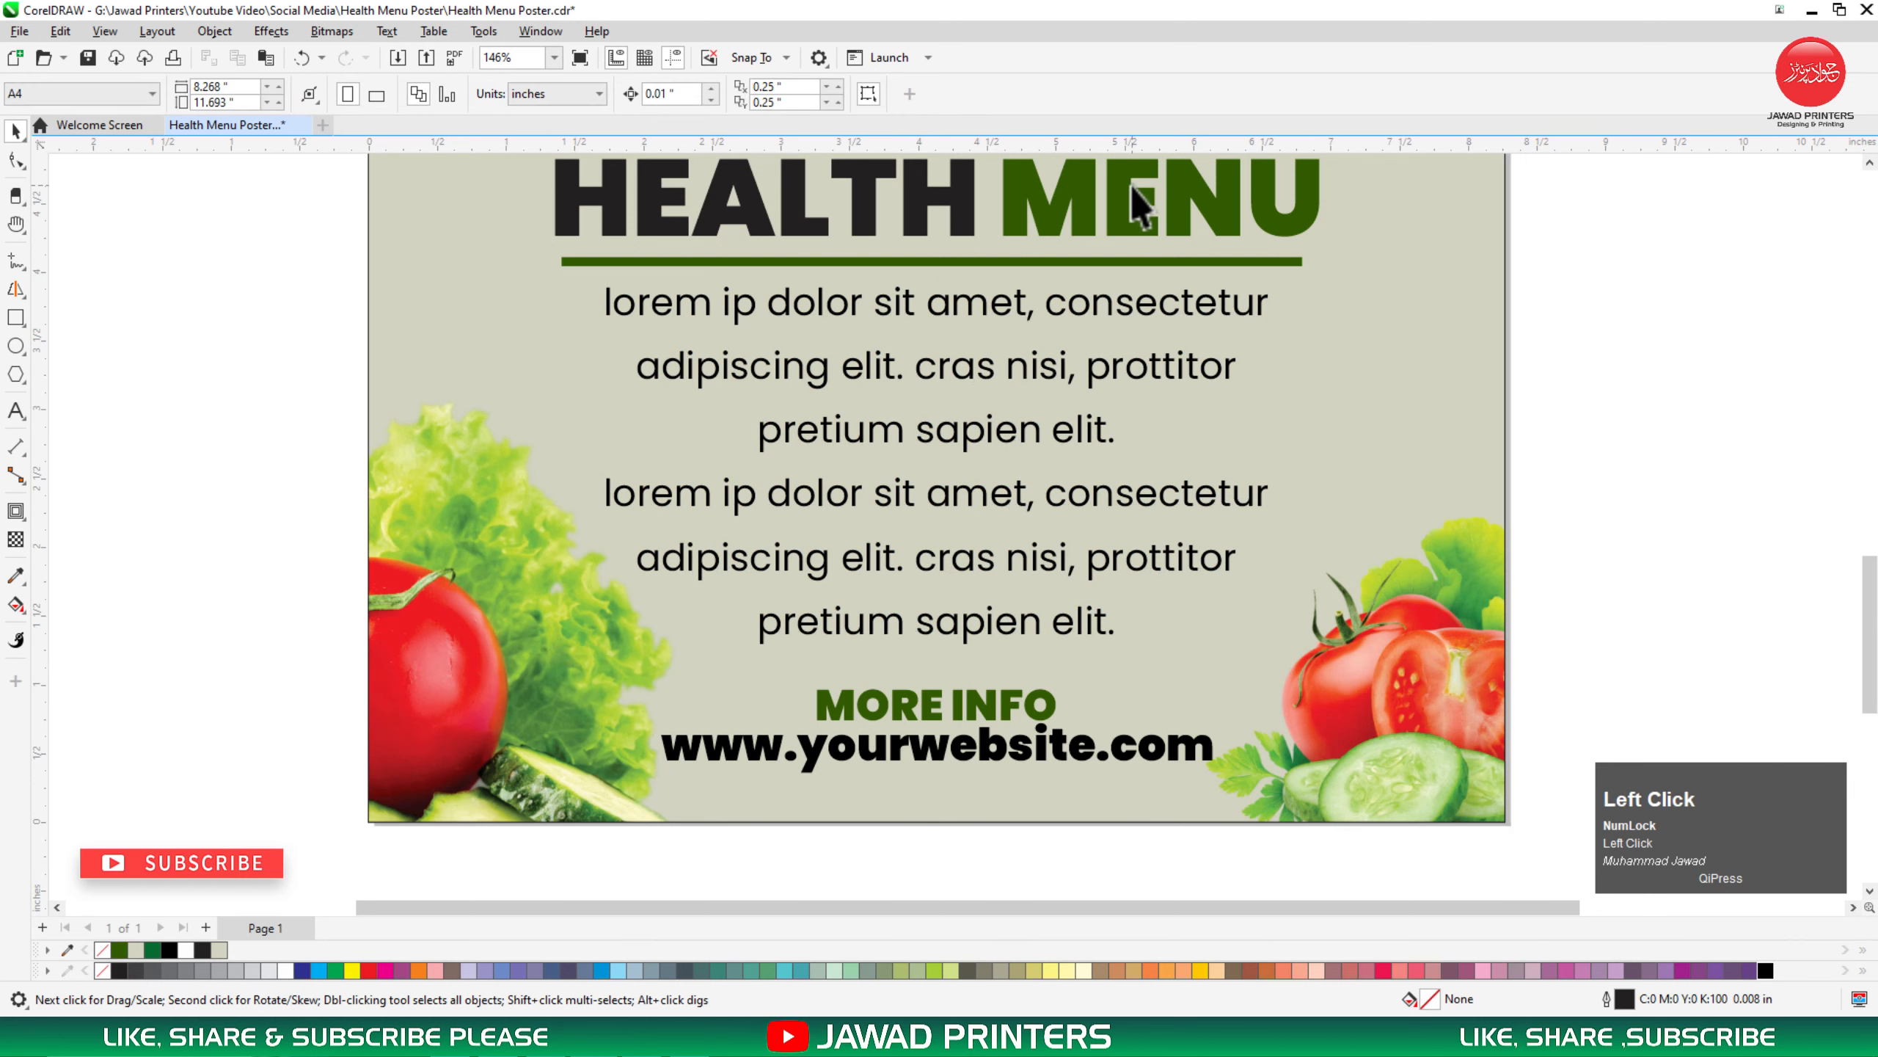
Step: Place a copy of the HEALTH MENU headline on the blank area beside the poster
drag(1131, 186, 335, 468)
right_click(335, 467)
scroll(336, 534, down, 1)
key(F2)
mouse_move(1109, 315)
mouse_down()
mouse_move(8, 722)
mouse_move(9, 774)
mouse_up()
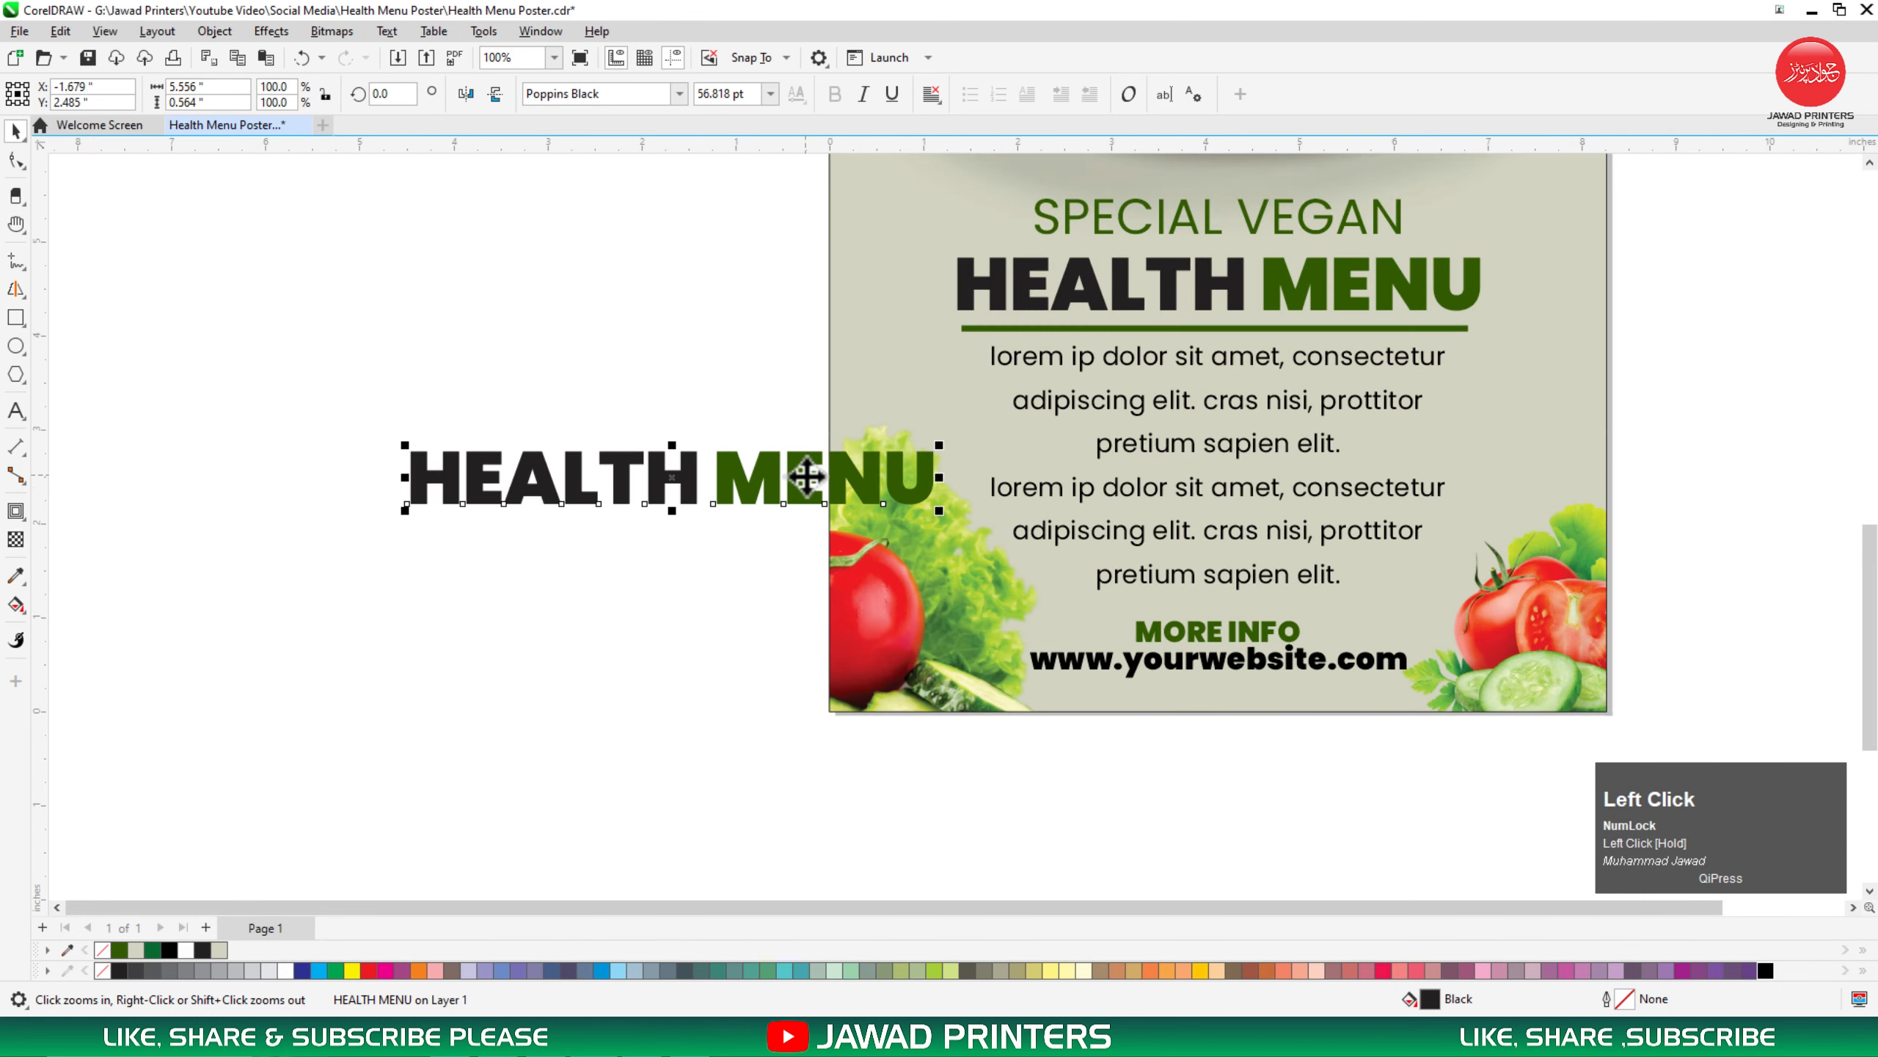
drag(806, 475, 663, 505)
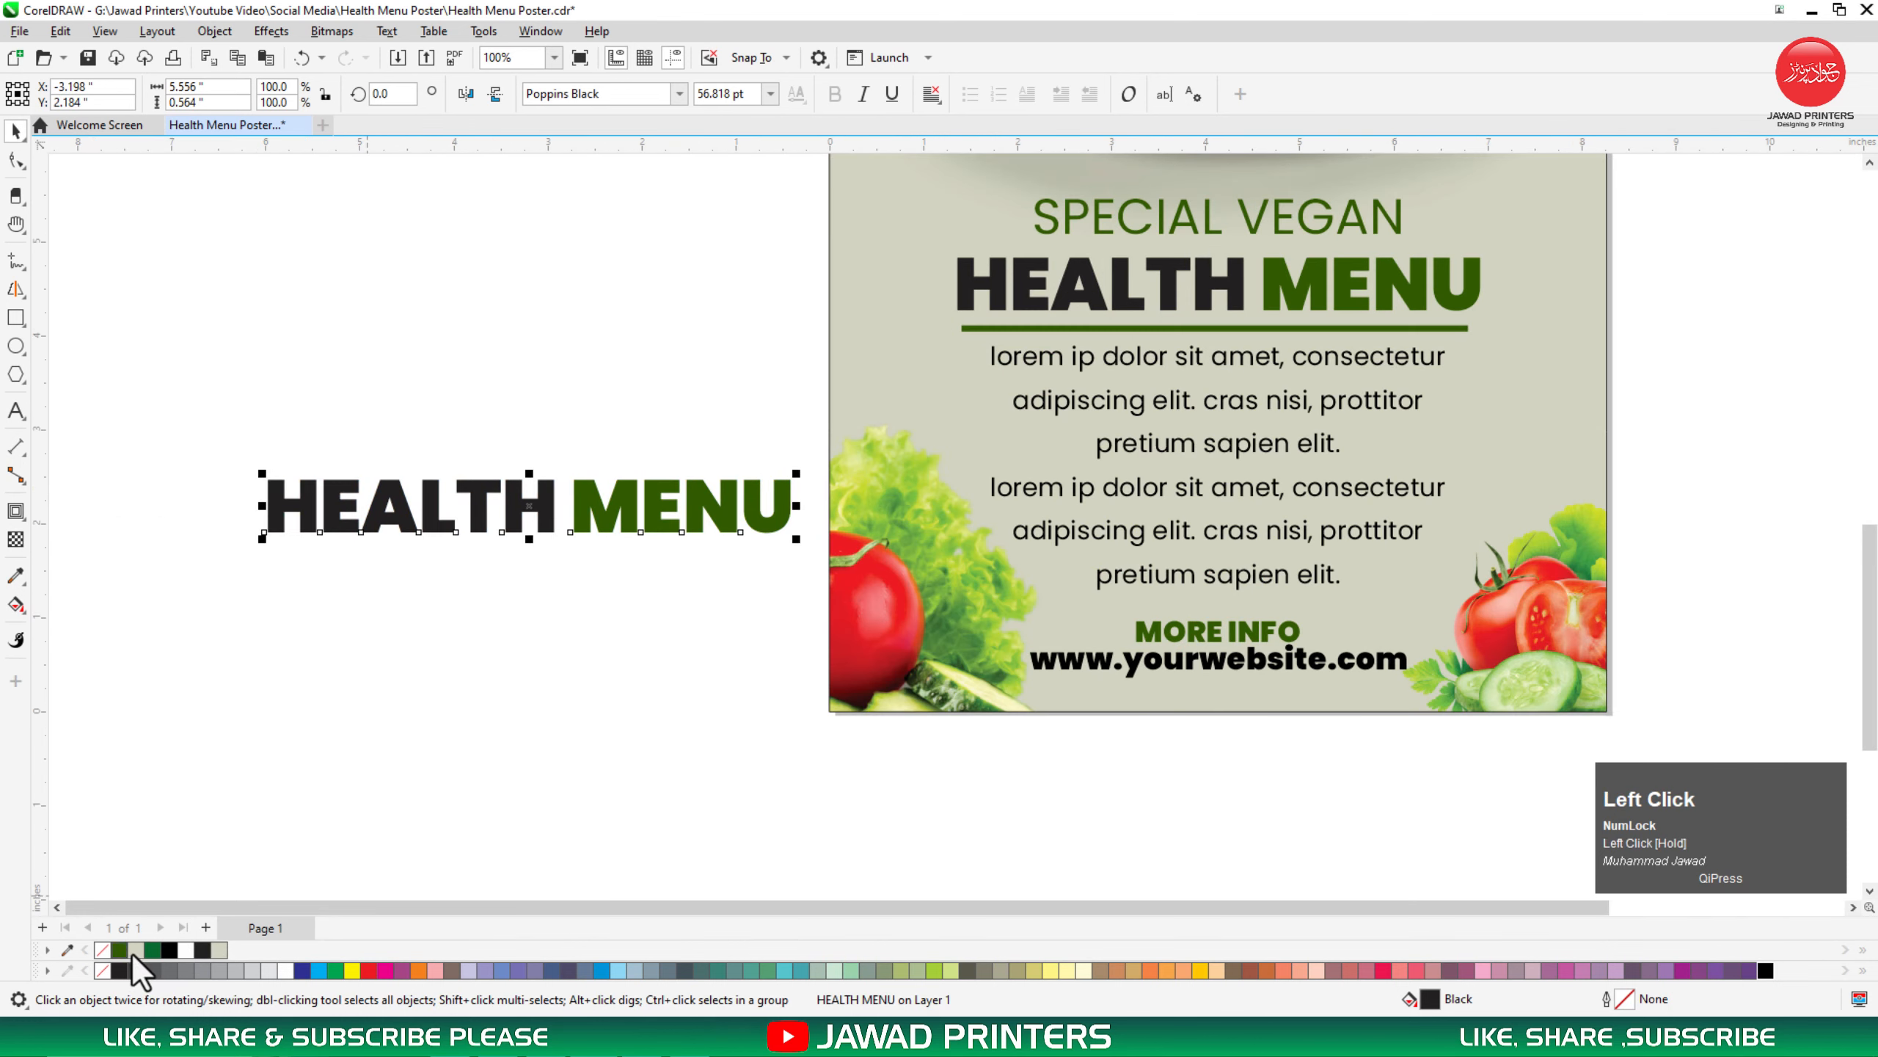
Step: Give the copied HEALTH MENU headline a black hairline outline and remove its fill
right_click(200, 952)
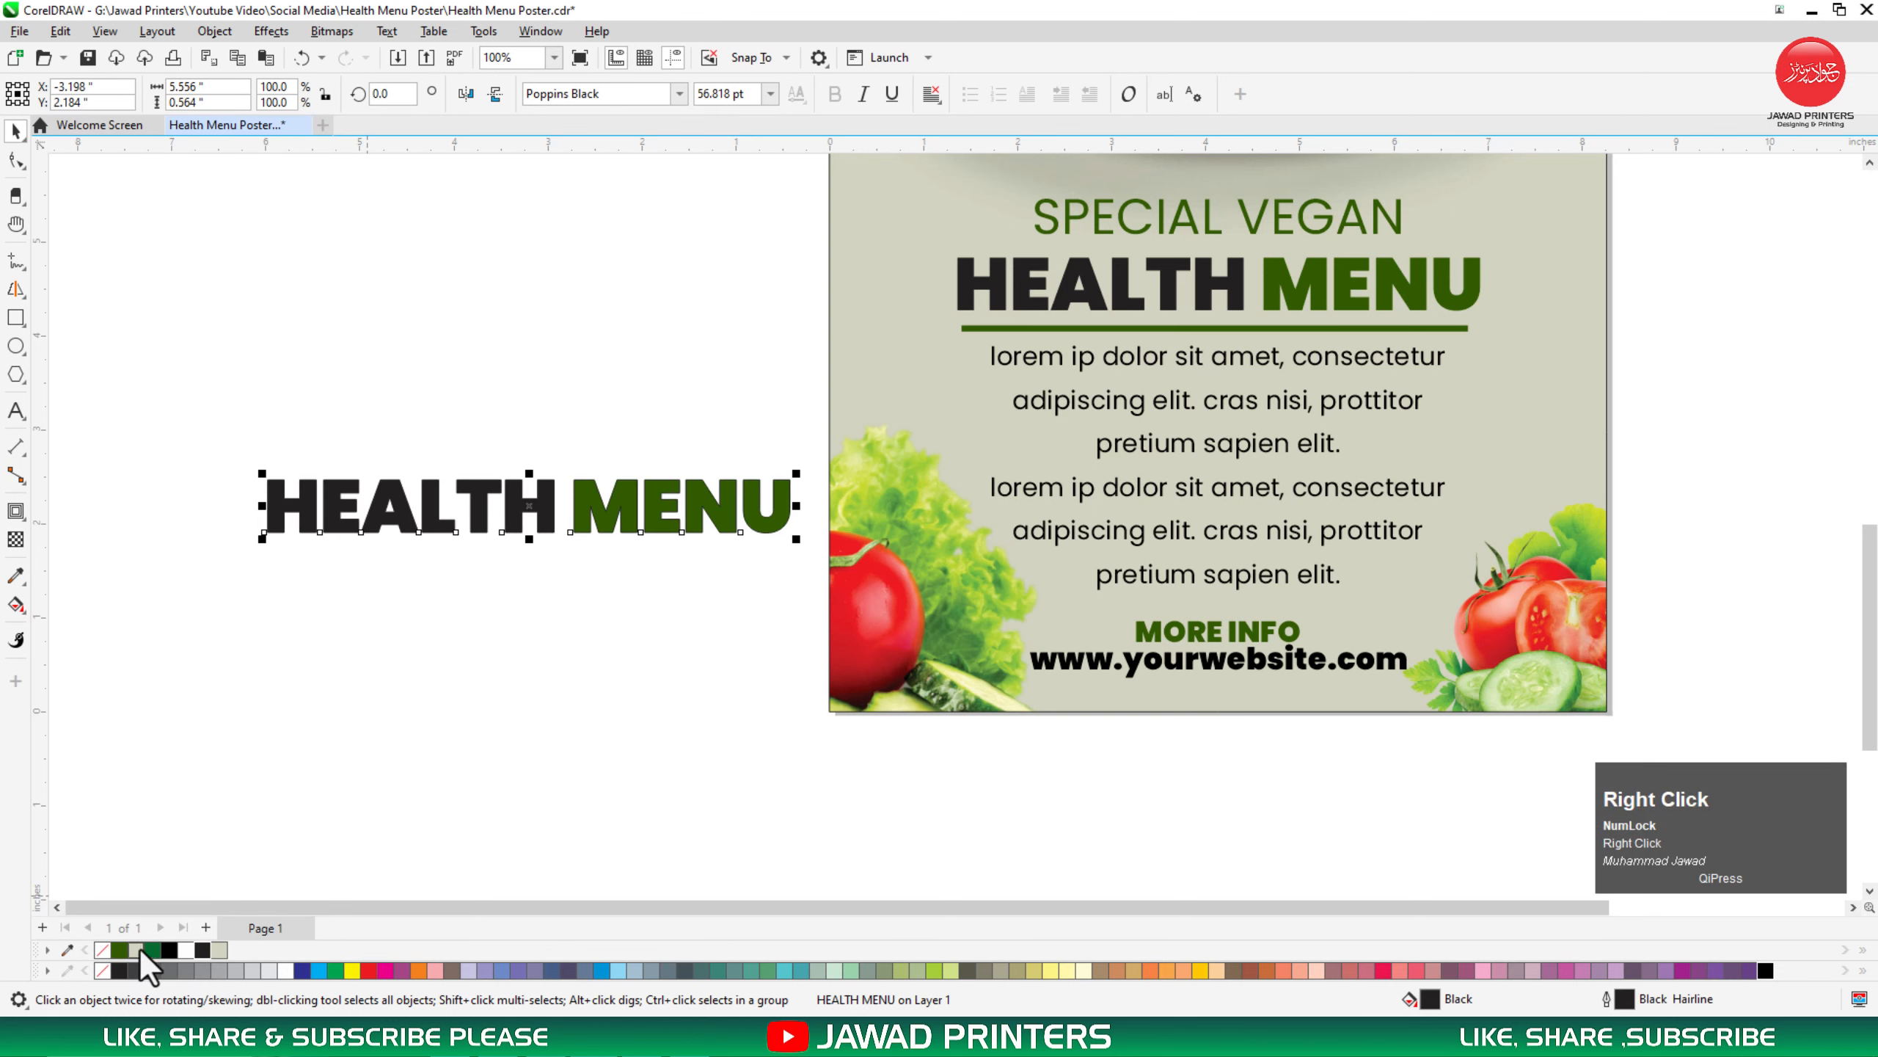
click(106, 949)
key(F3)
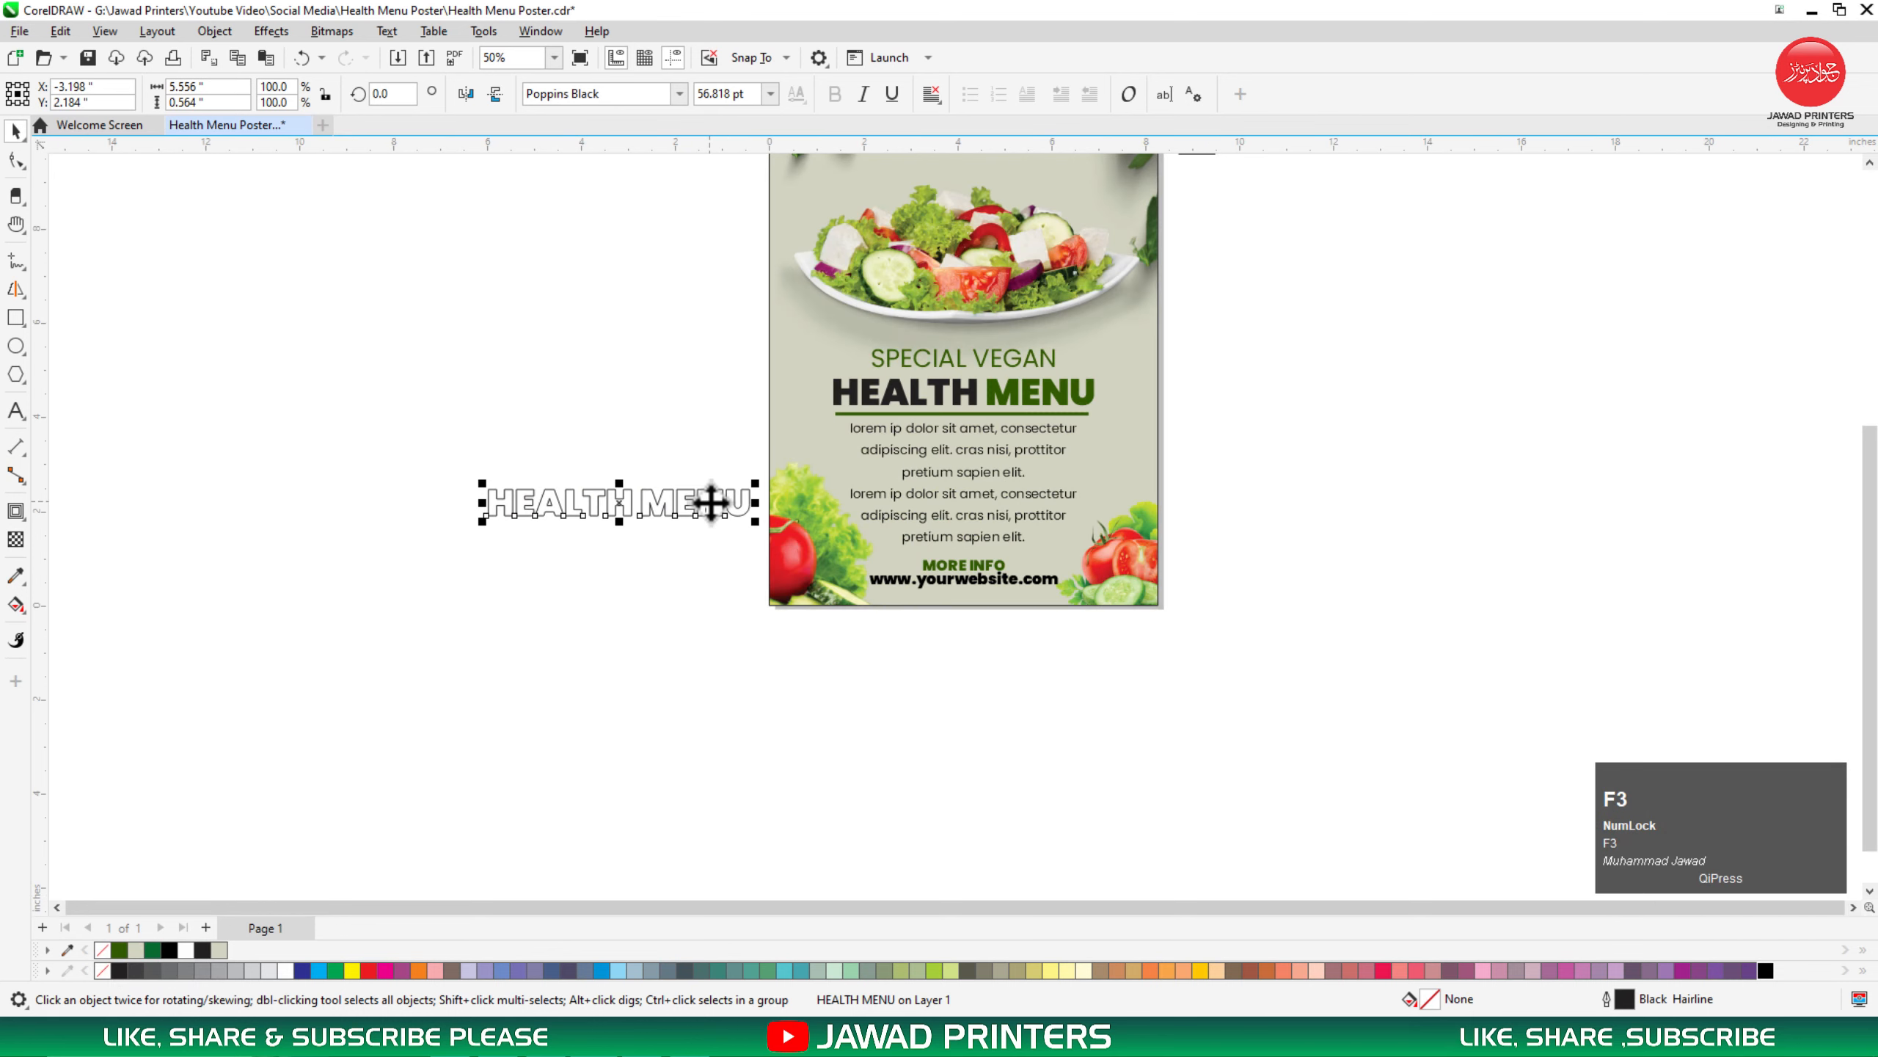
Step: PowerClip the outlined HEALTH MENU text inside the poster background
right_click(712, 503)
click(746, 738)
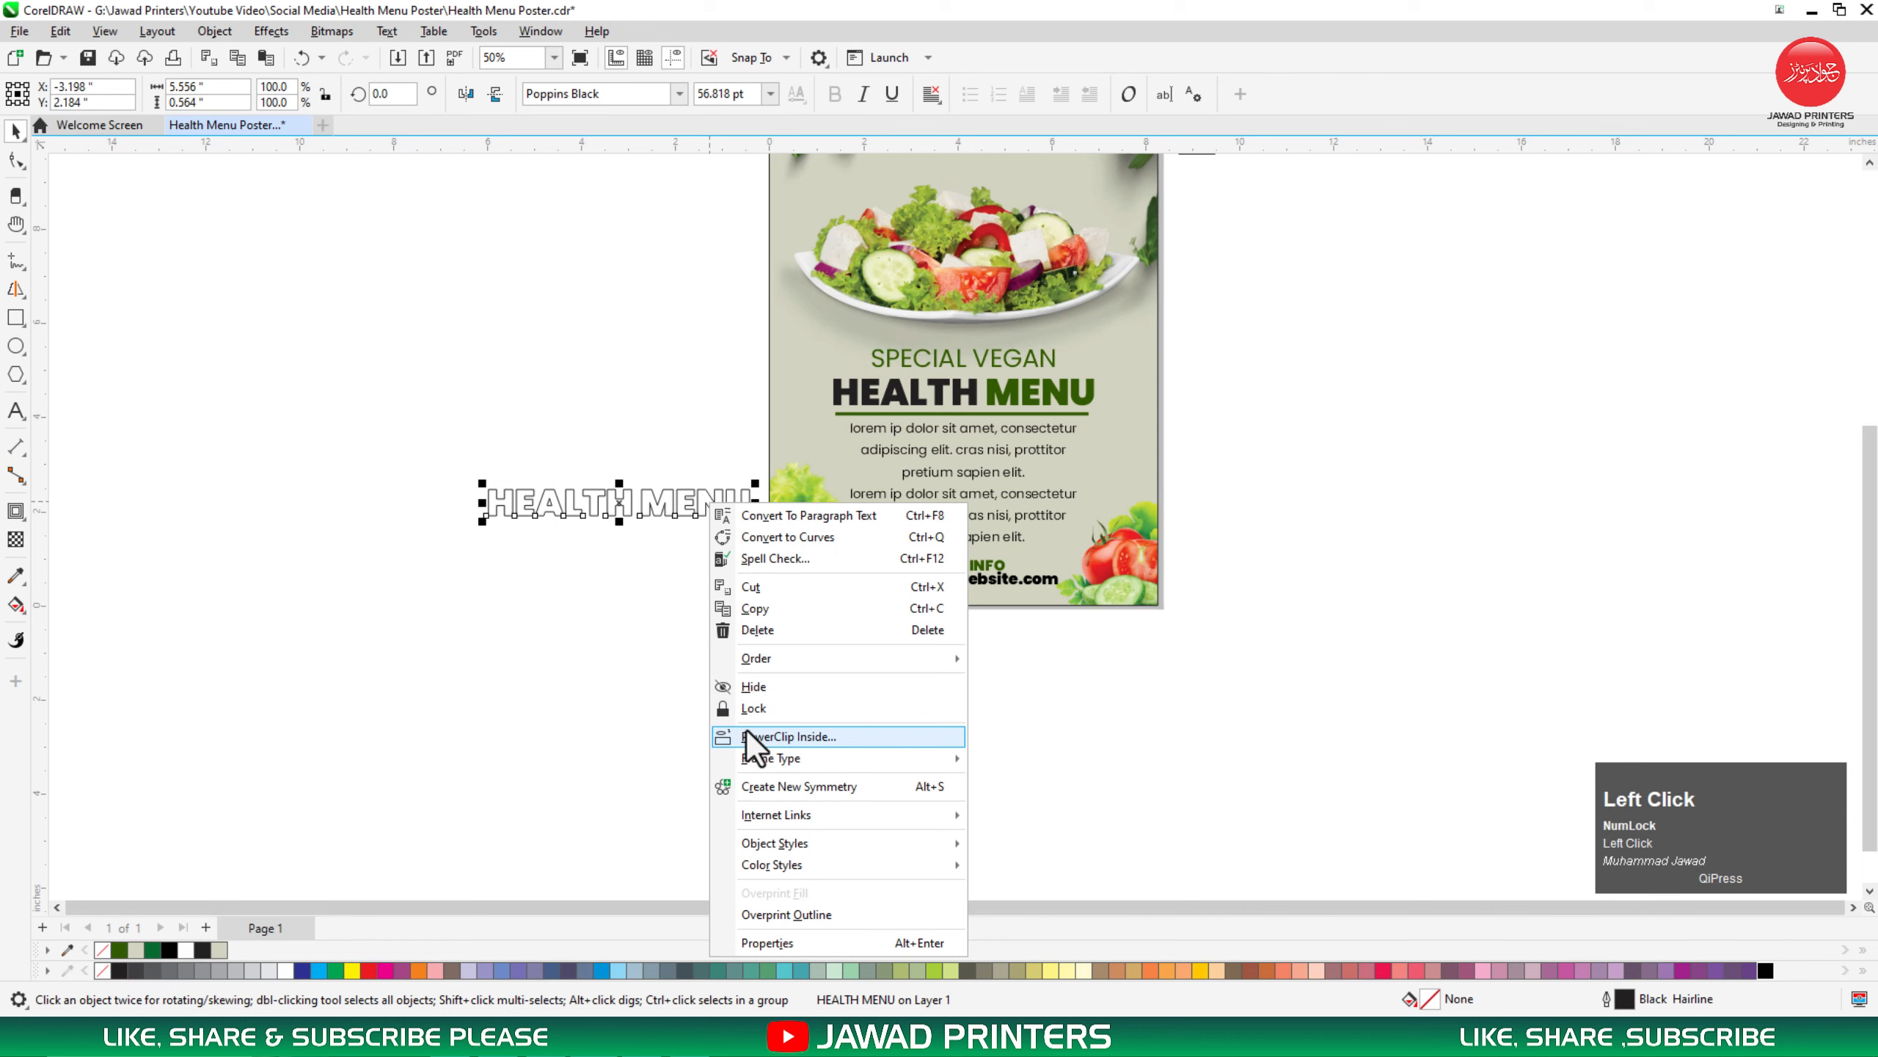
click(767, 388)
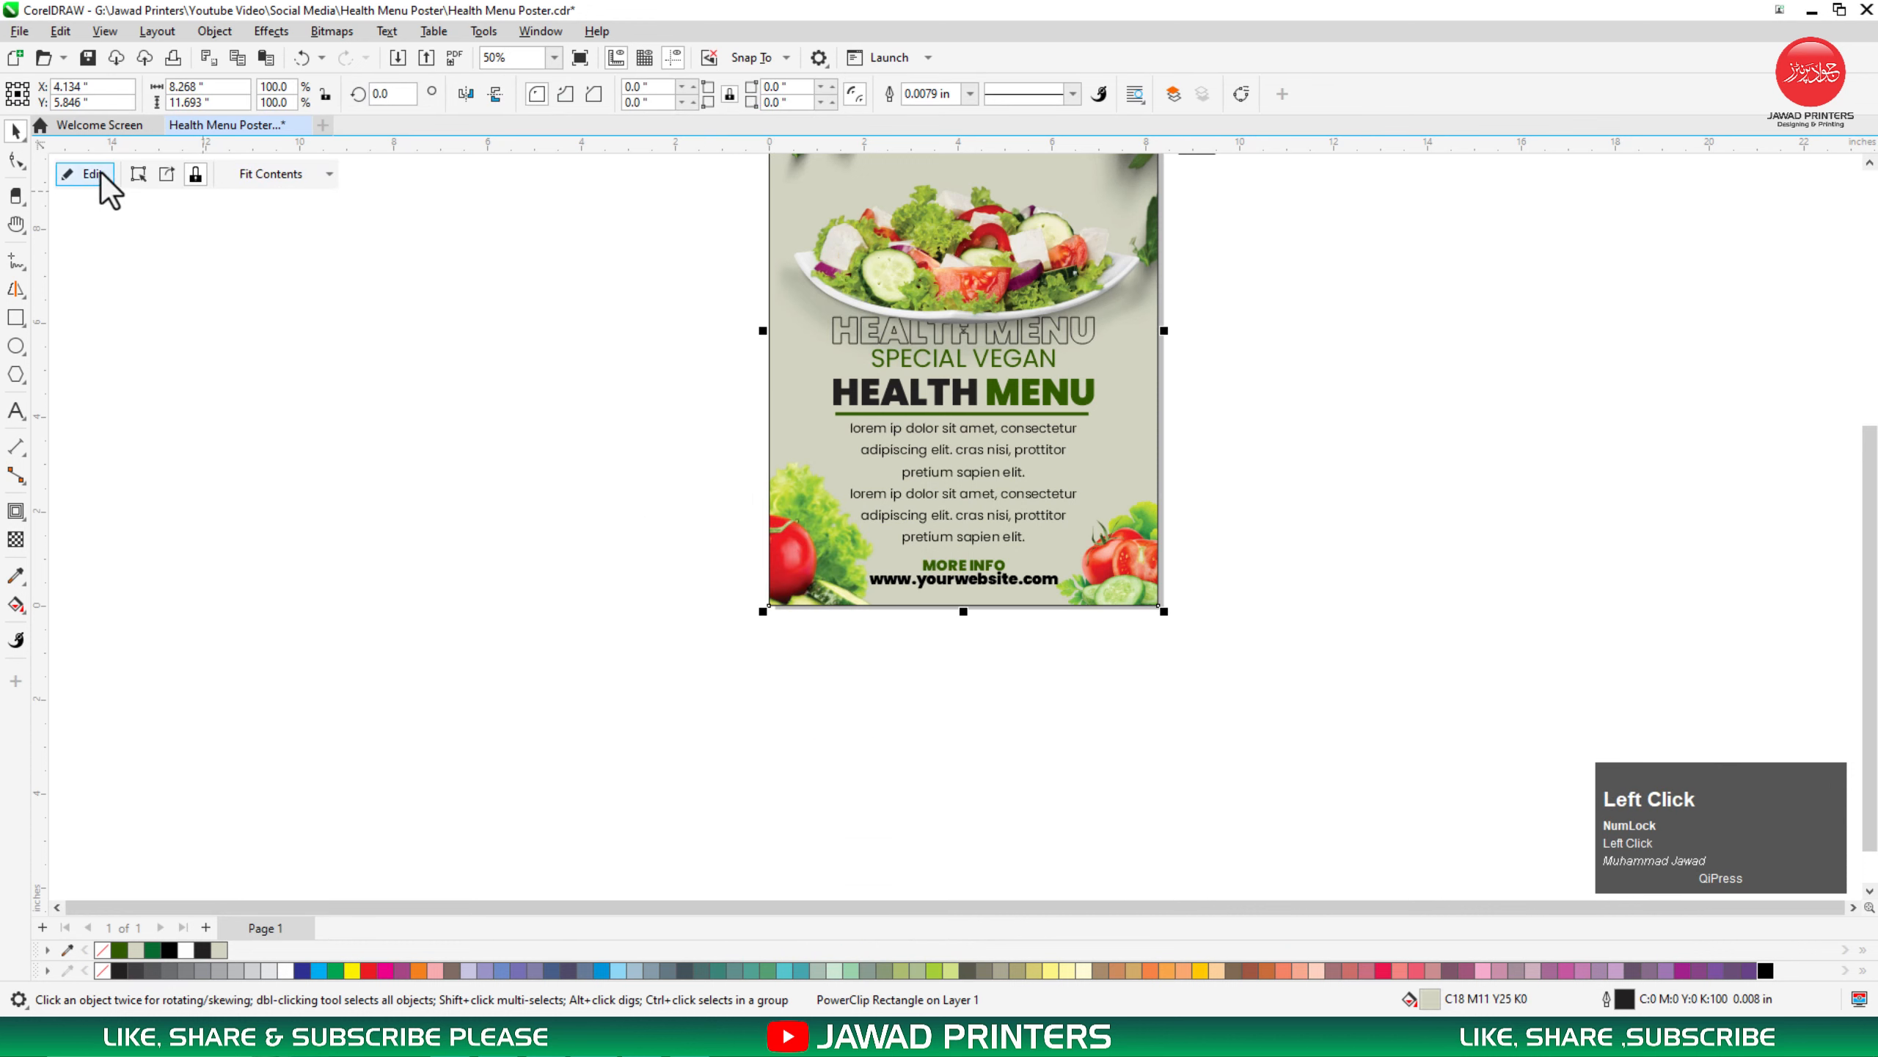
Step: Open the poster's PowerClip contents for editing and rotate the outlined HEALTH MENU text by 45 degrees
click(89, 175)
click(1033, 337)
click(1035, 330)
drag(1103, 315, 1065, 209)
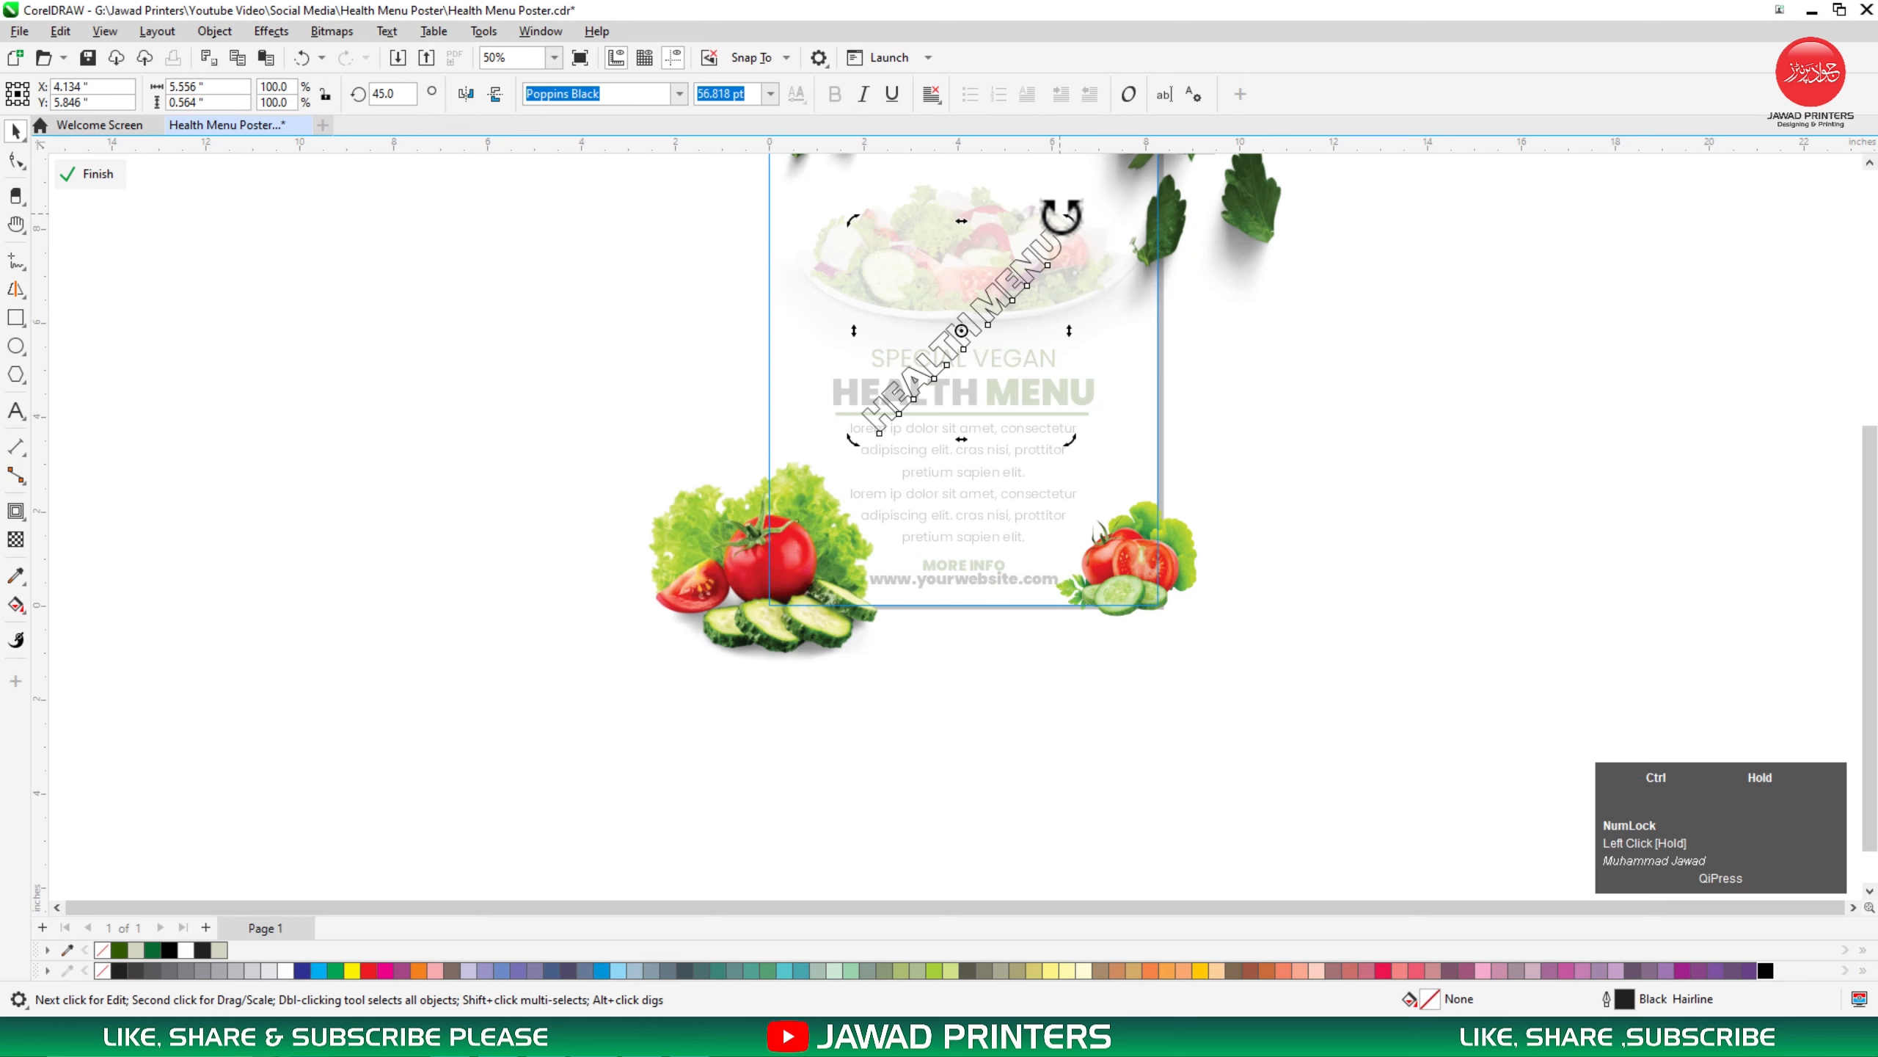
Step: Enlarge the outlined HEALTH MENU text to about 107 pt and rotate it to about 49.4 degrees, running diagonally across the poster
scroll(1142, 373, down, 2)
drag(1217, 572, 921, 175)
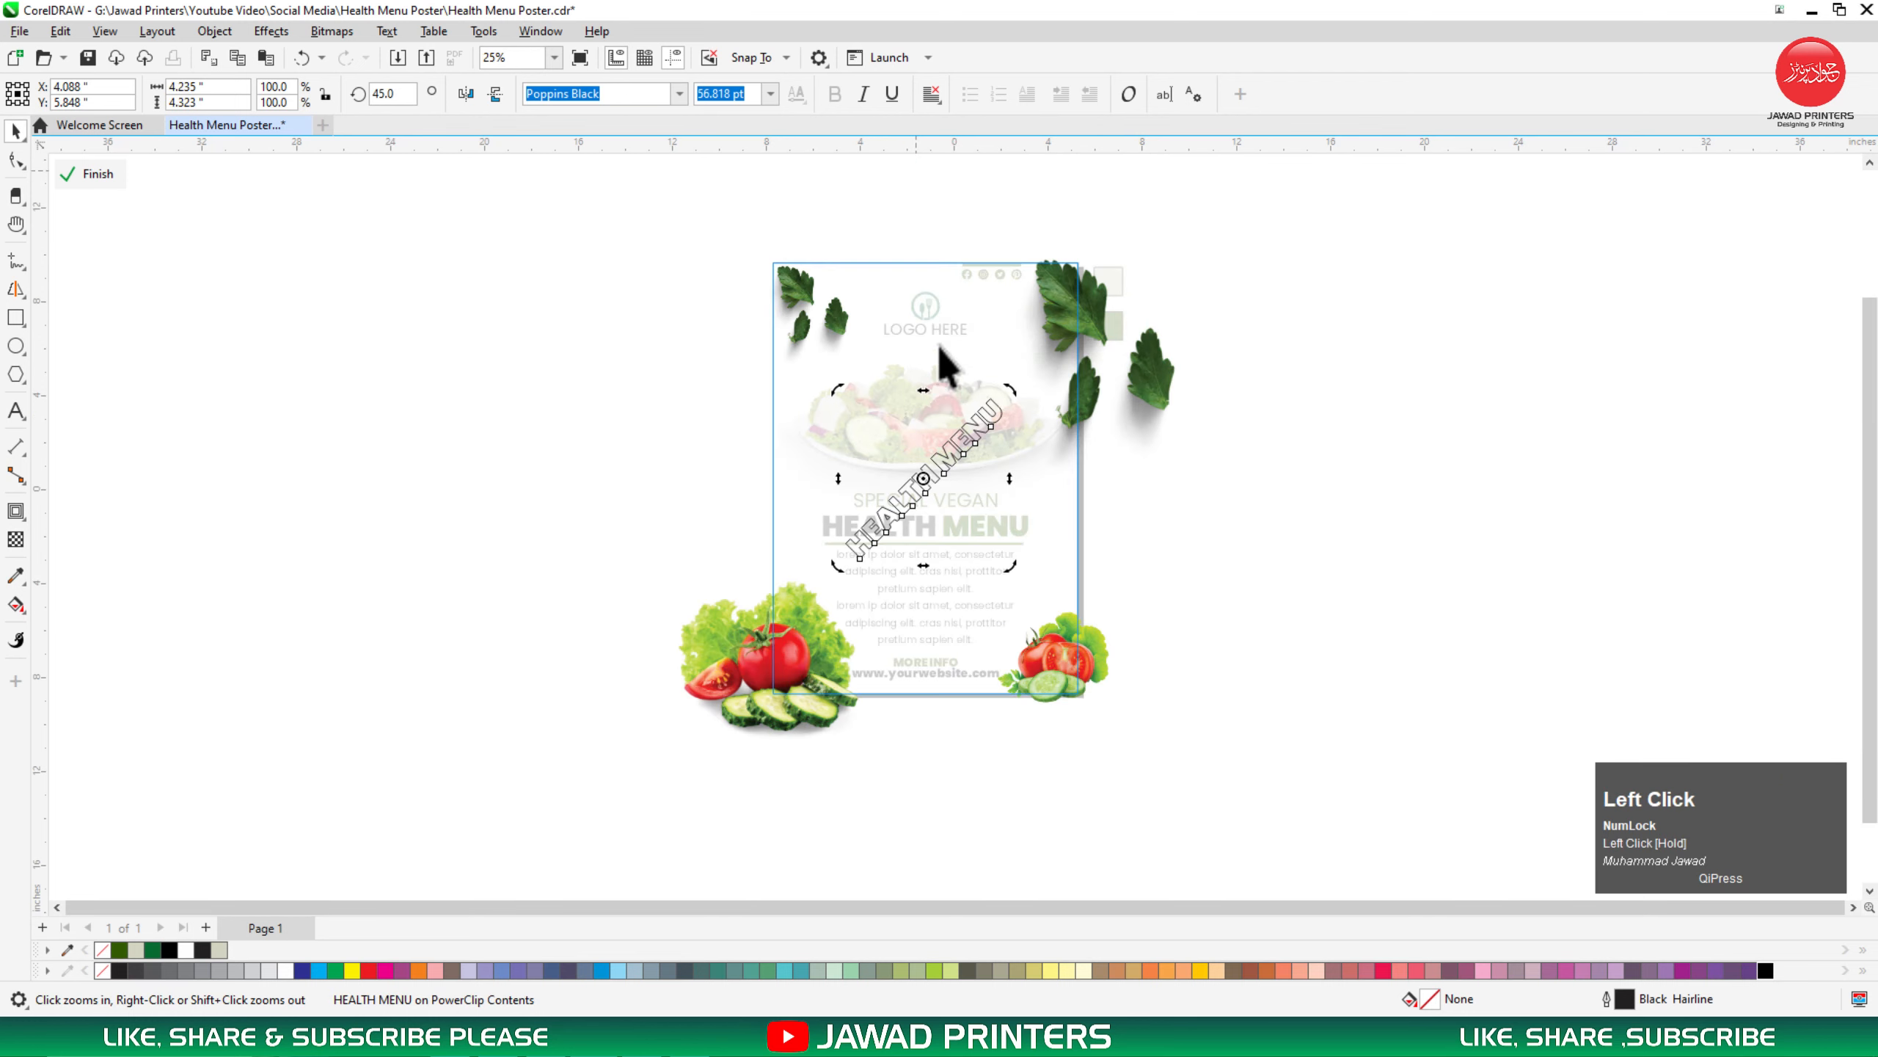
click(985, 431)
mouse_move(1007, 392)
mouse_down()
mouse_move(1071, 281)
mouse_move(1076, 322)
mouse_move(1064, 310)
mouse_up()
click(1065, 350)
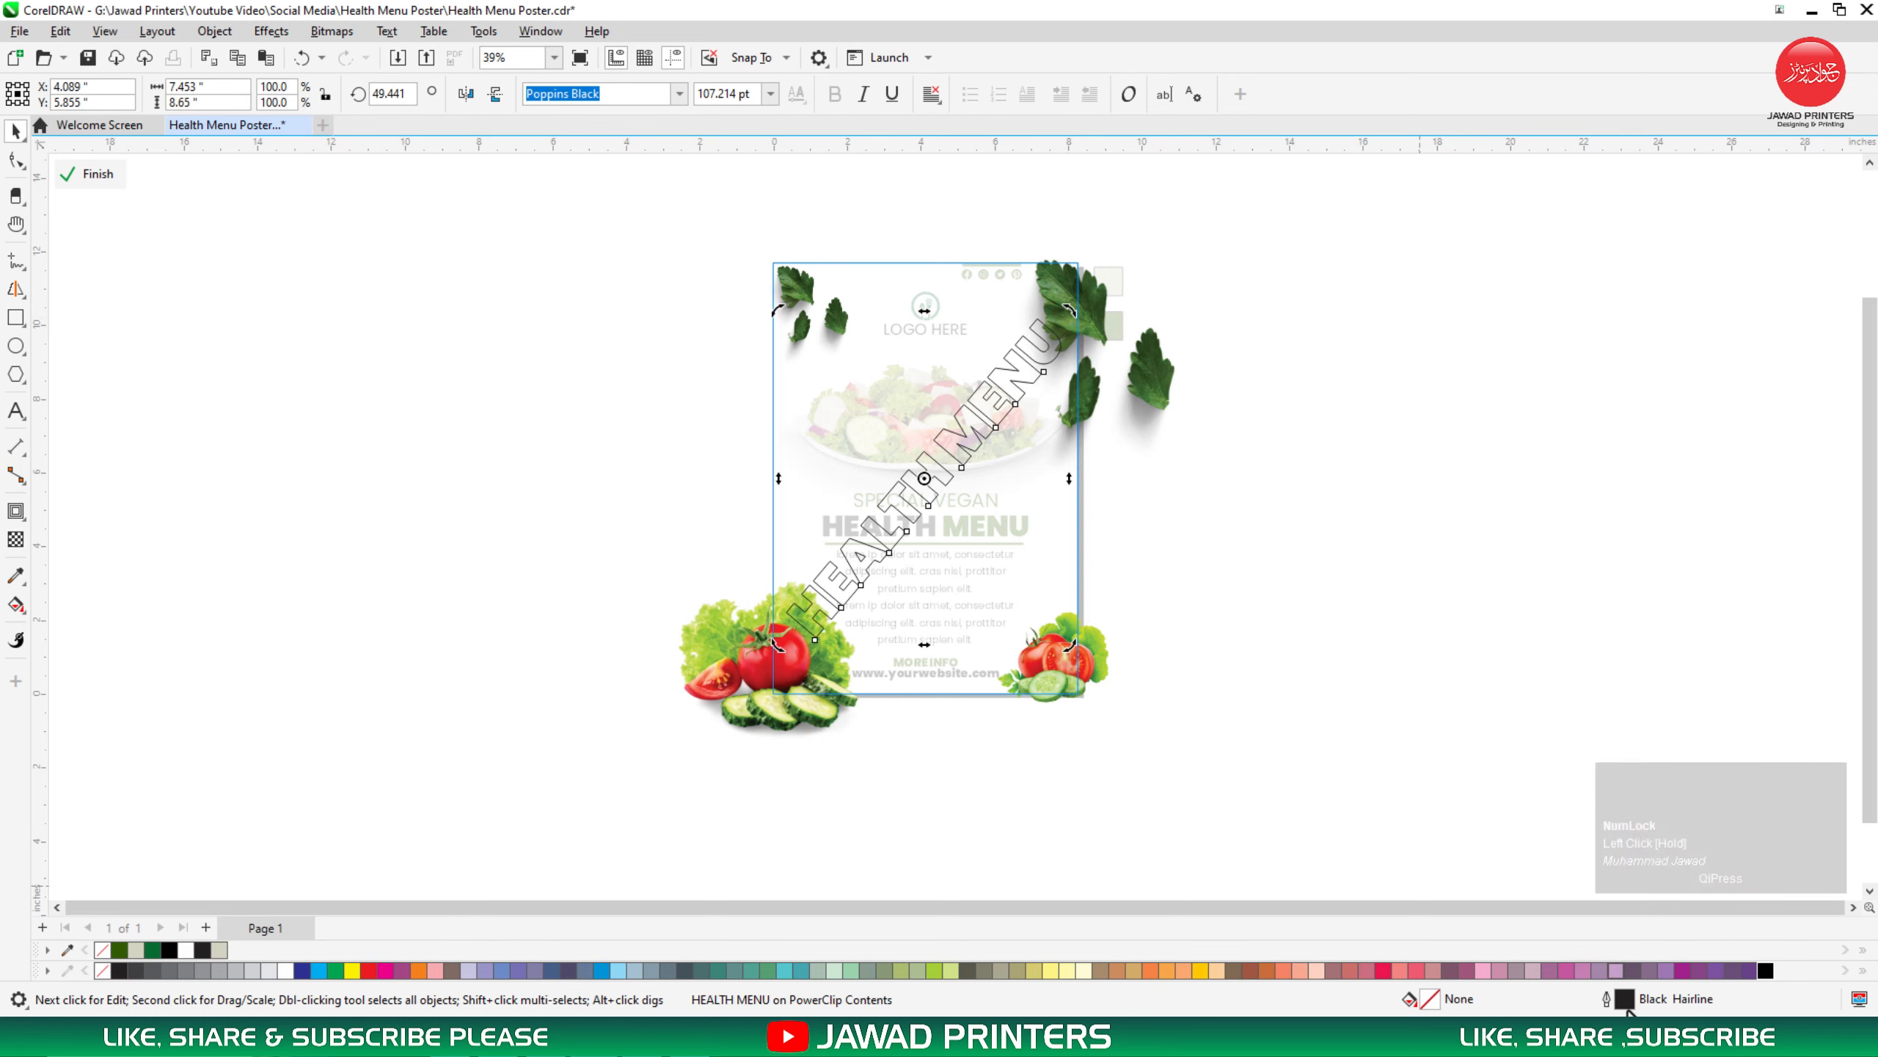
Step: Set the outline width of the diagonal HEALTH MENU text to 0.015625 in
double_click(1631, 994)
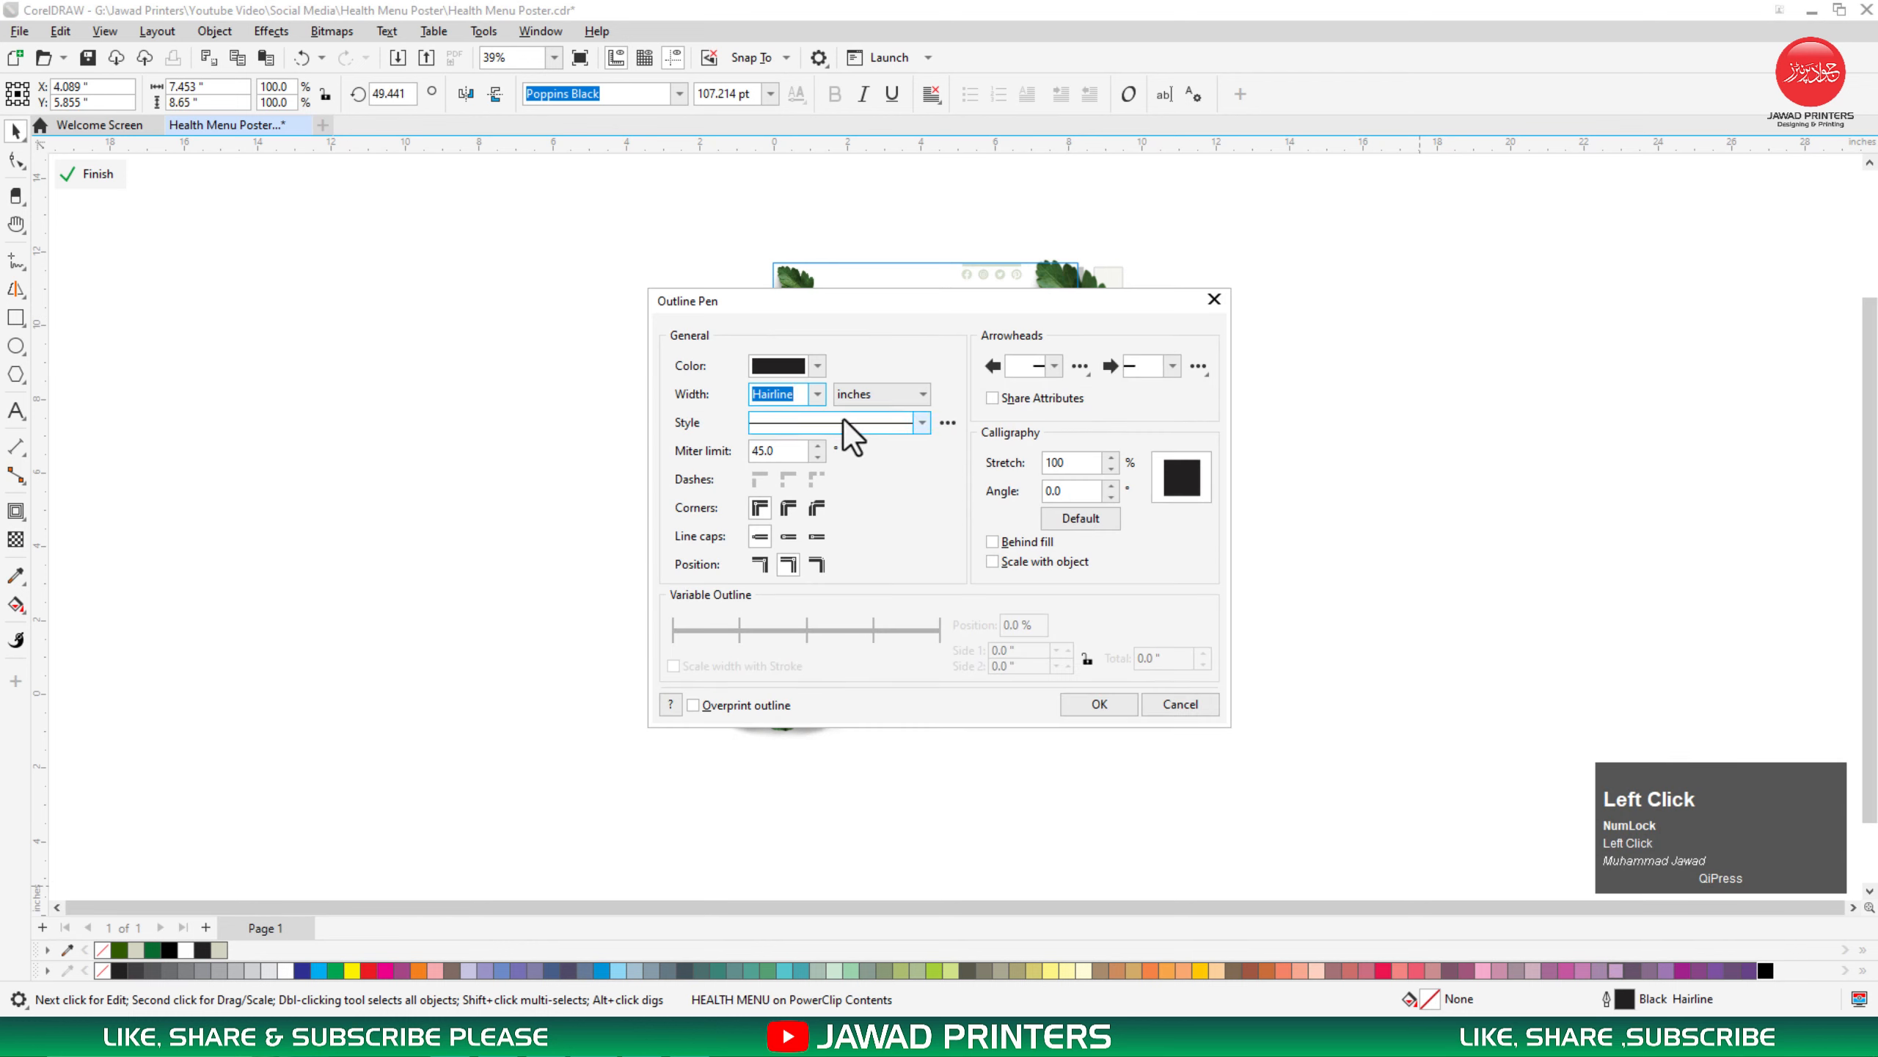
click(817, 395)
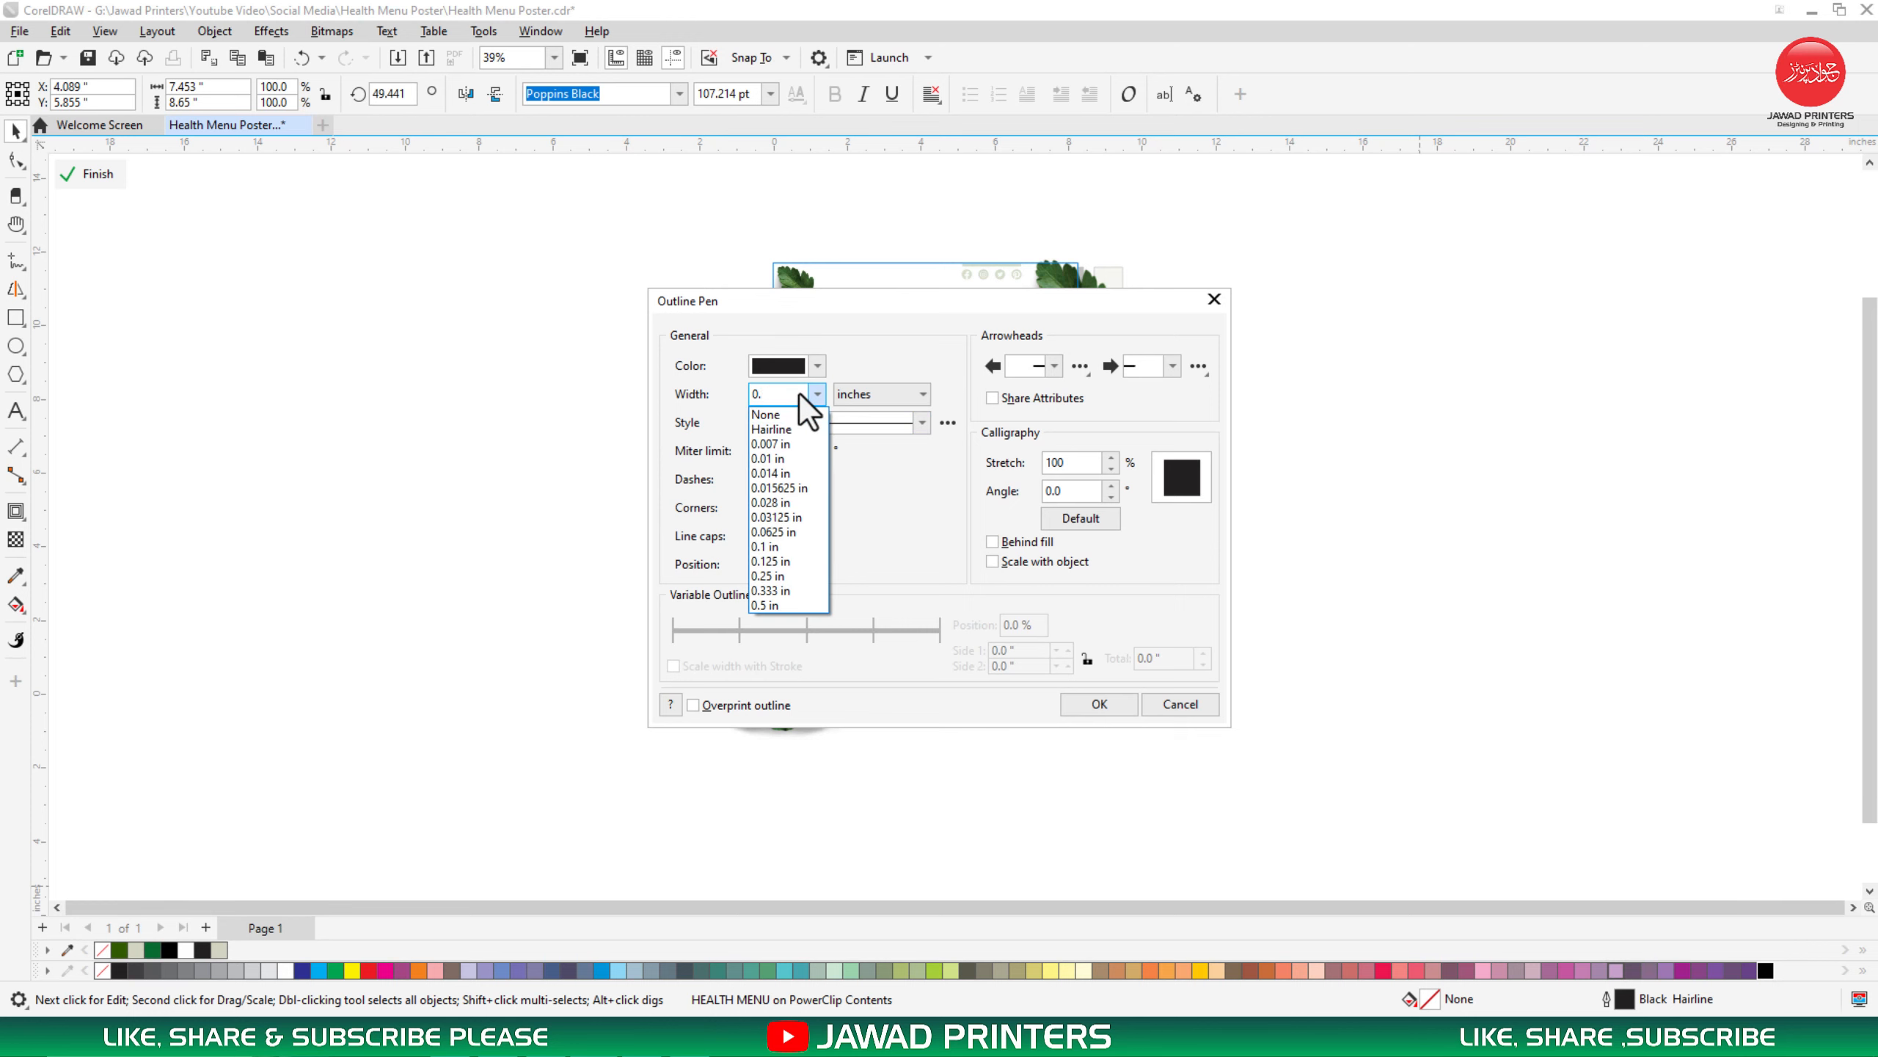
key(Return)
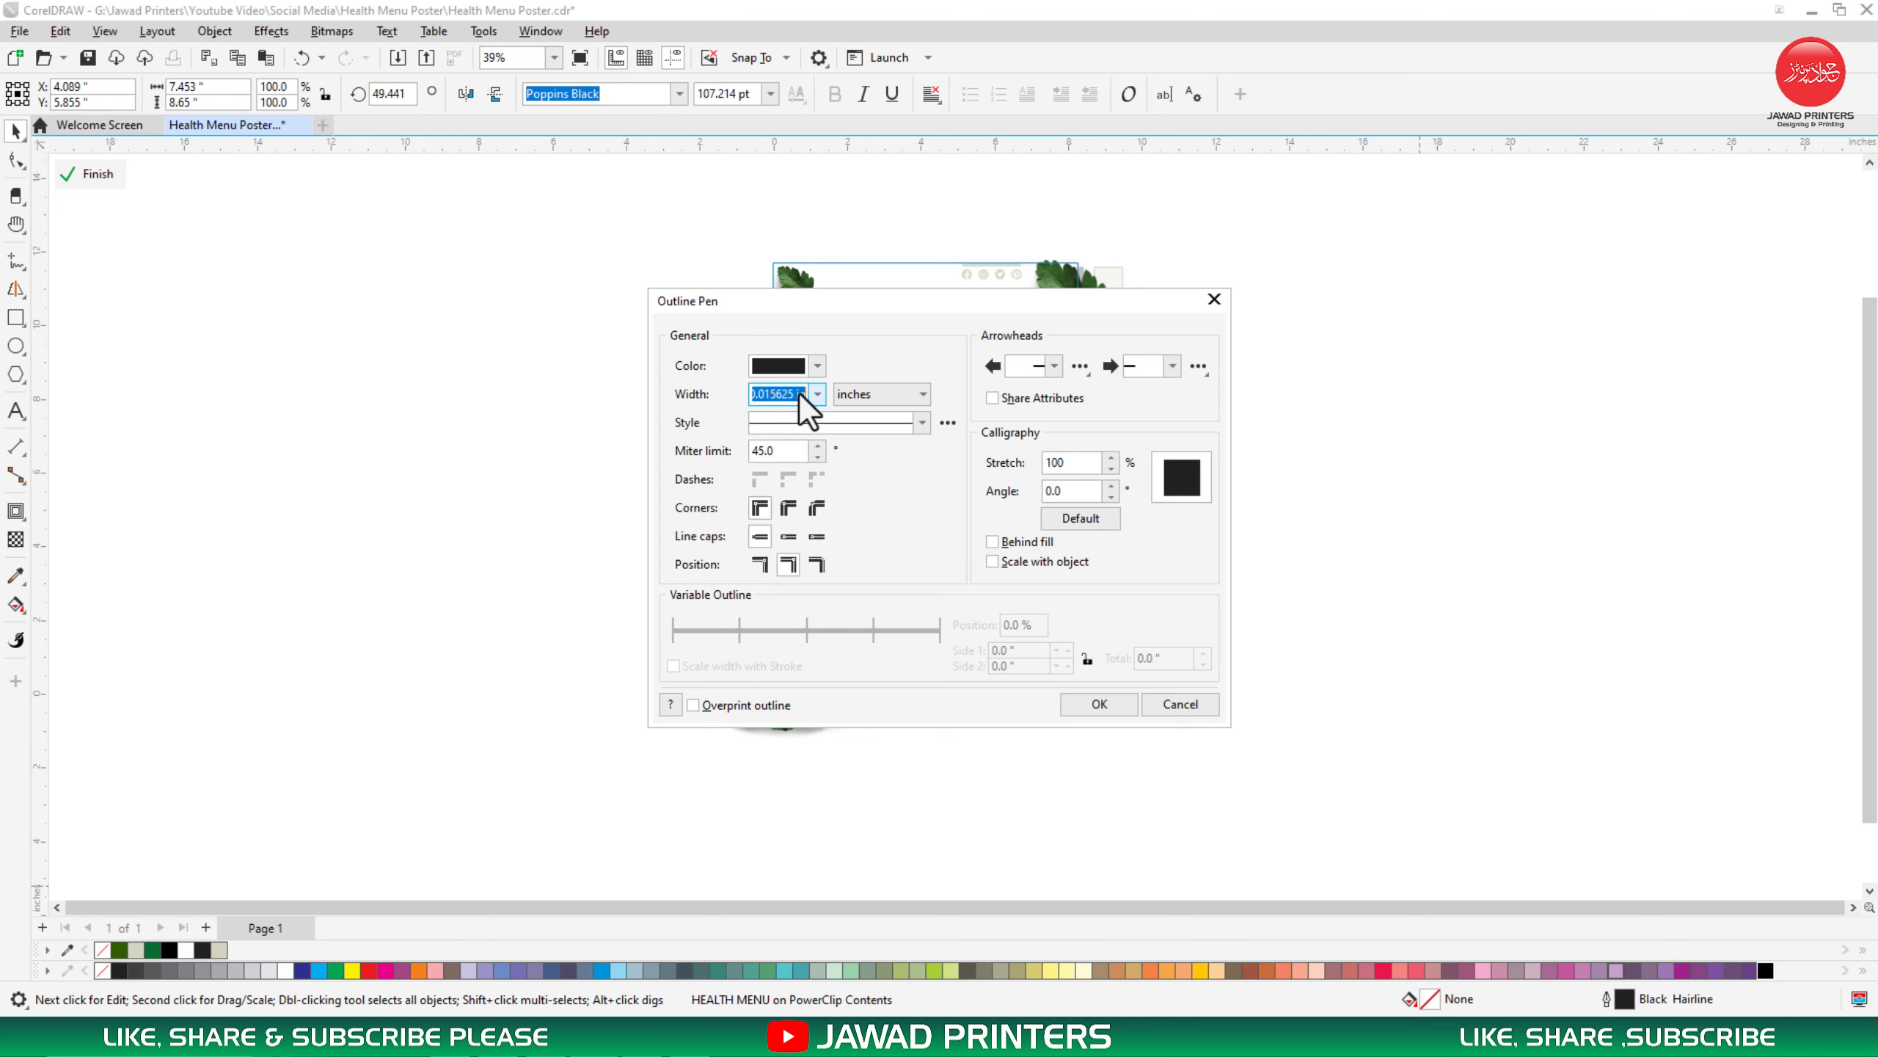
key(Return)
click(960, 446)
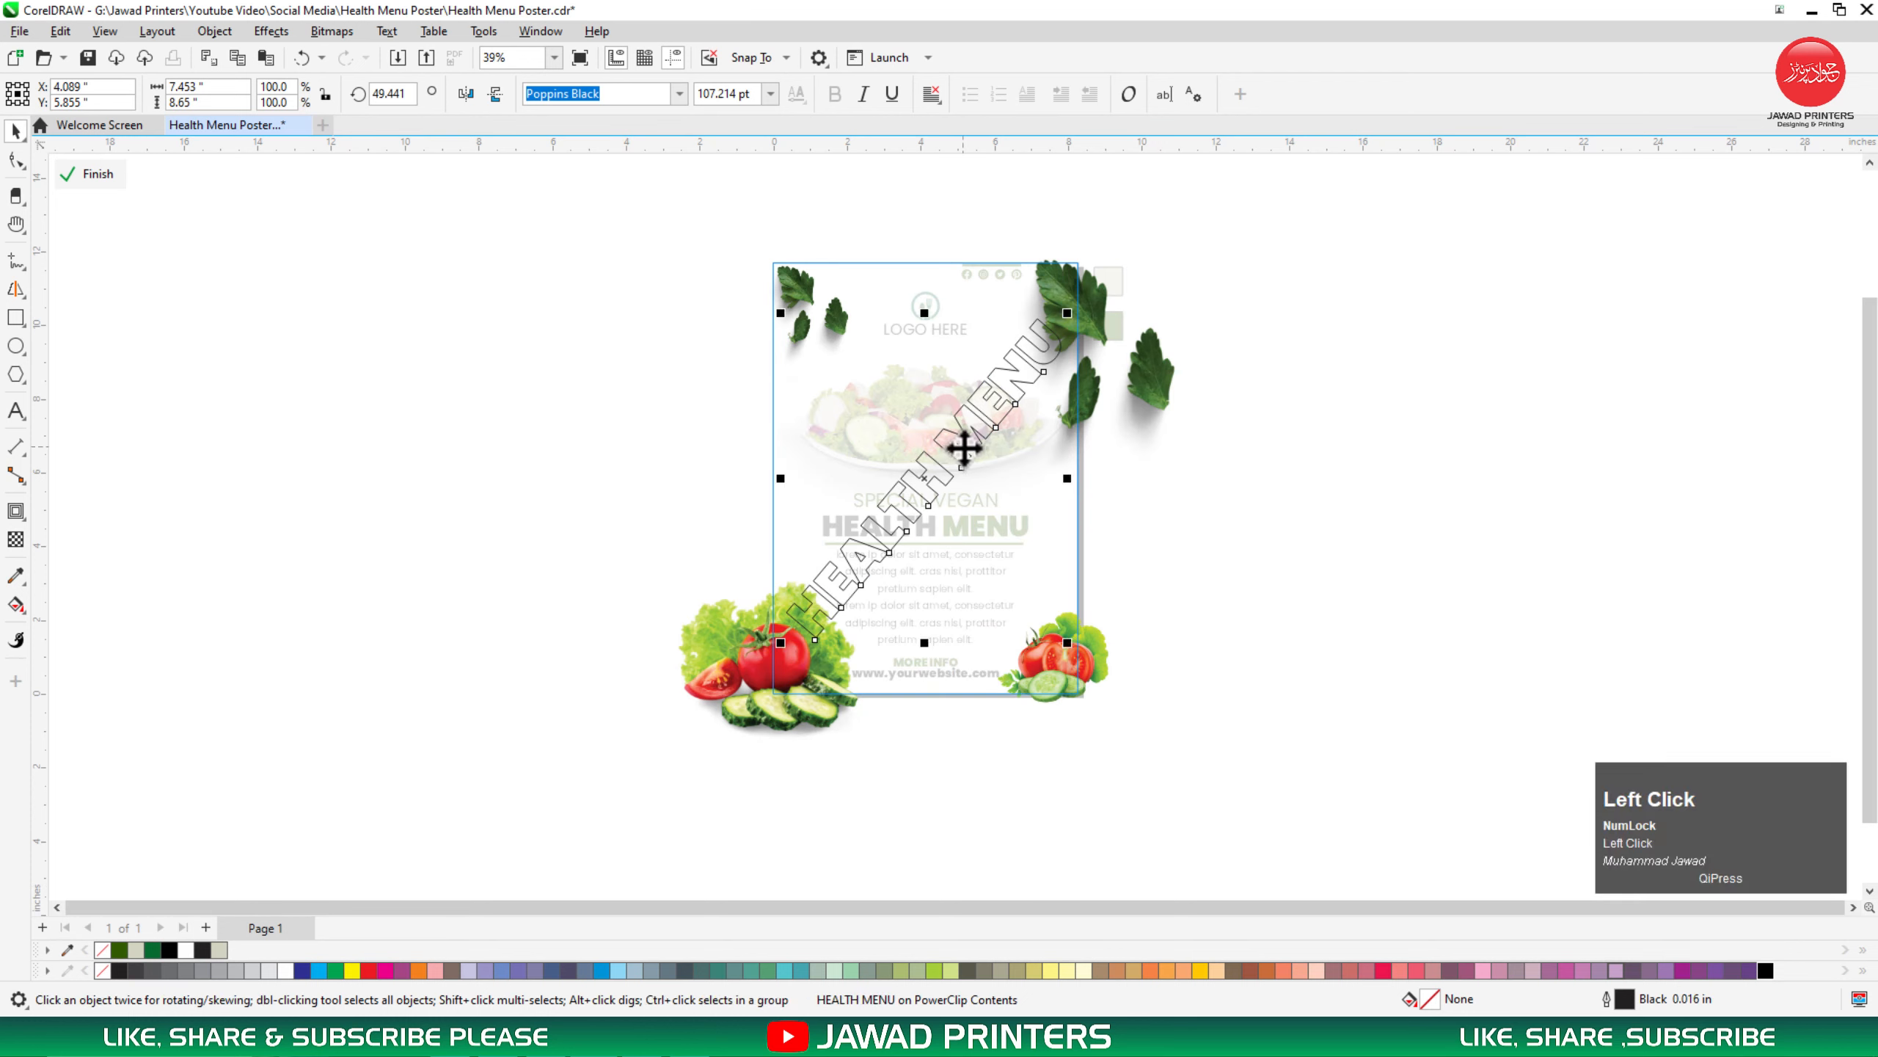
Step: Give the diagonal text's outline round corners and round line caps, colour it white and finish editing the PowerClip
key(F12)
click(788, 508)
click(788, 535)
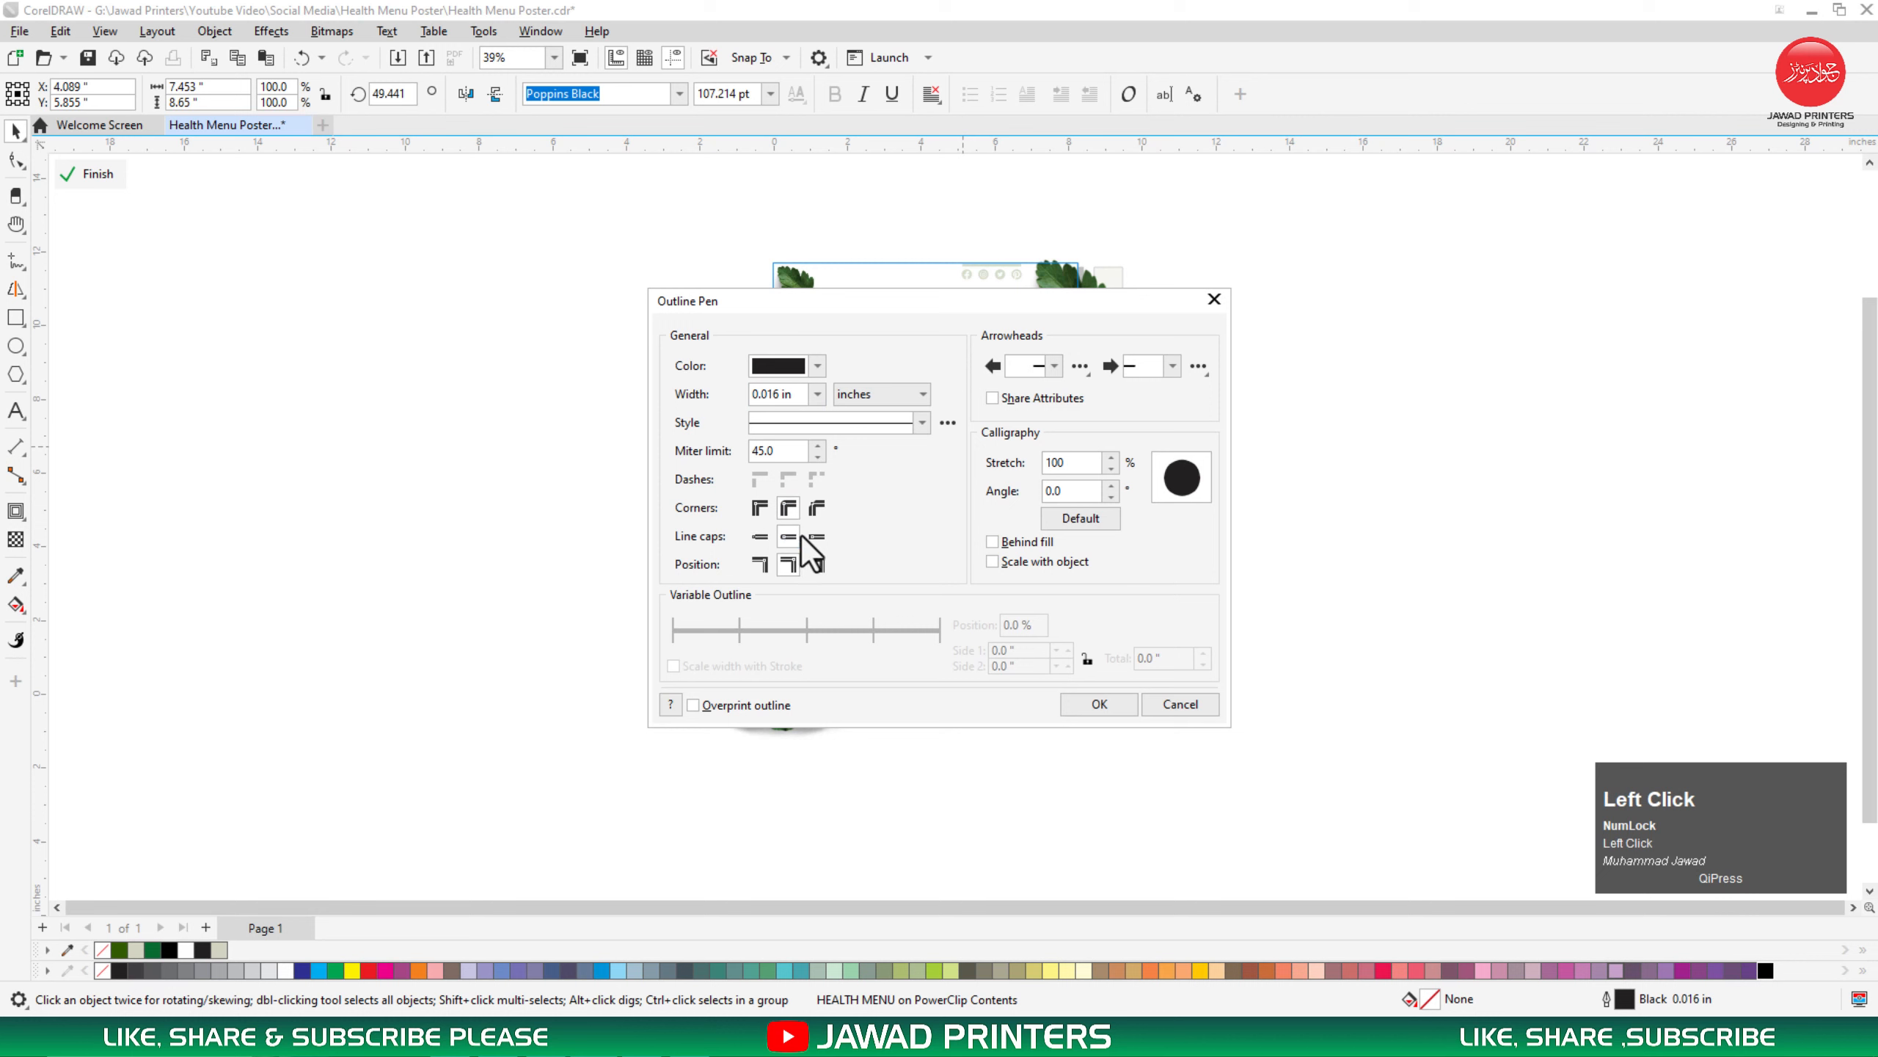
click(1117, 708)
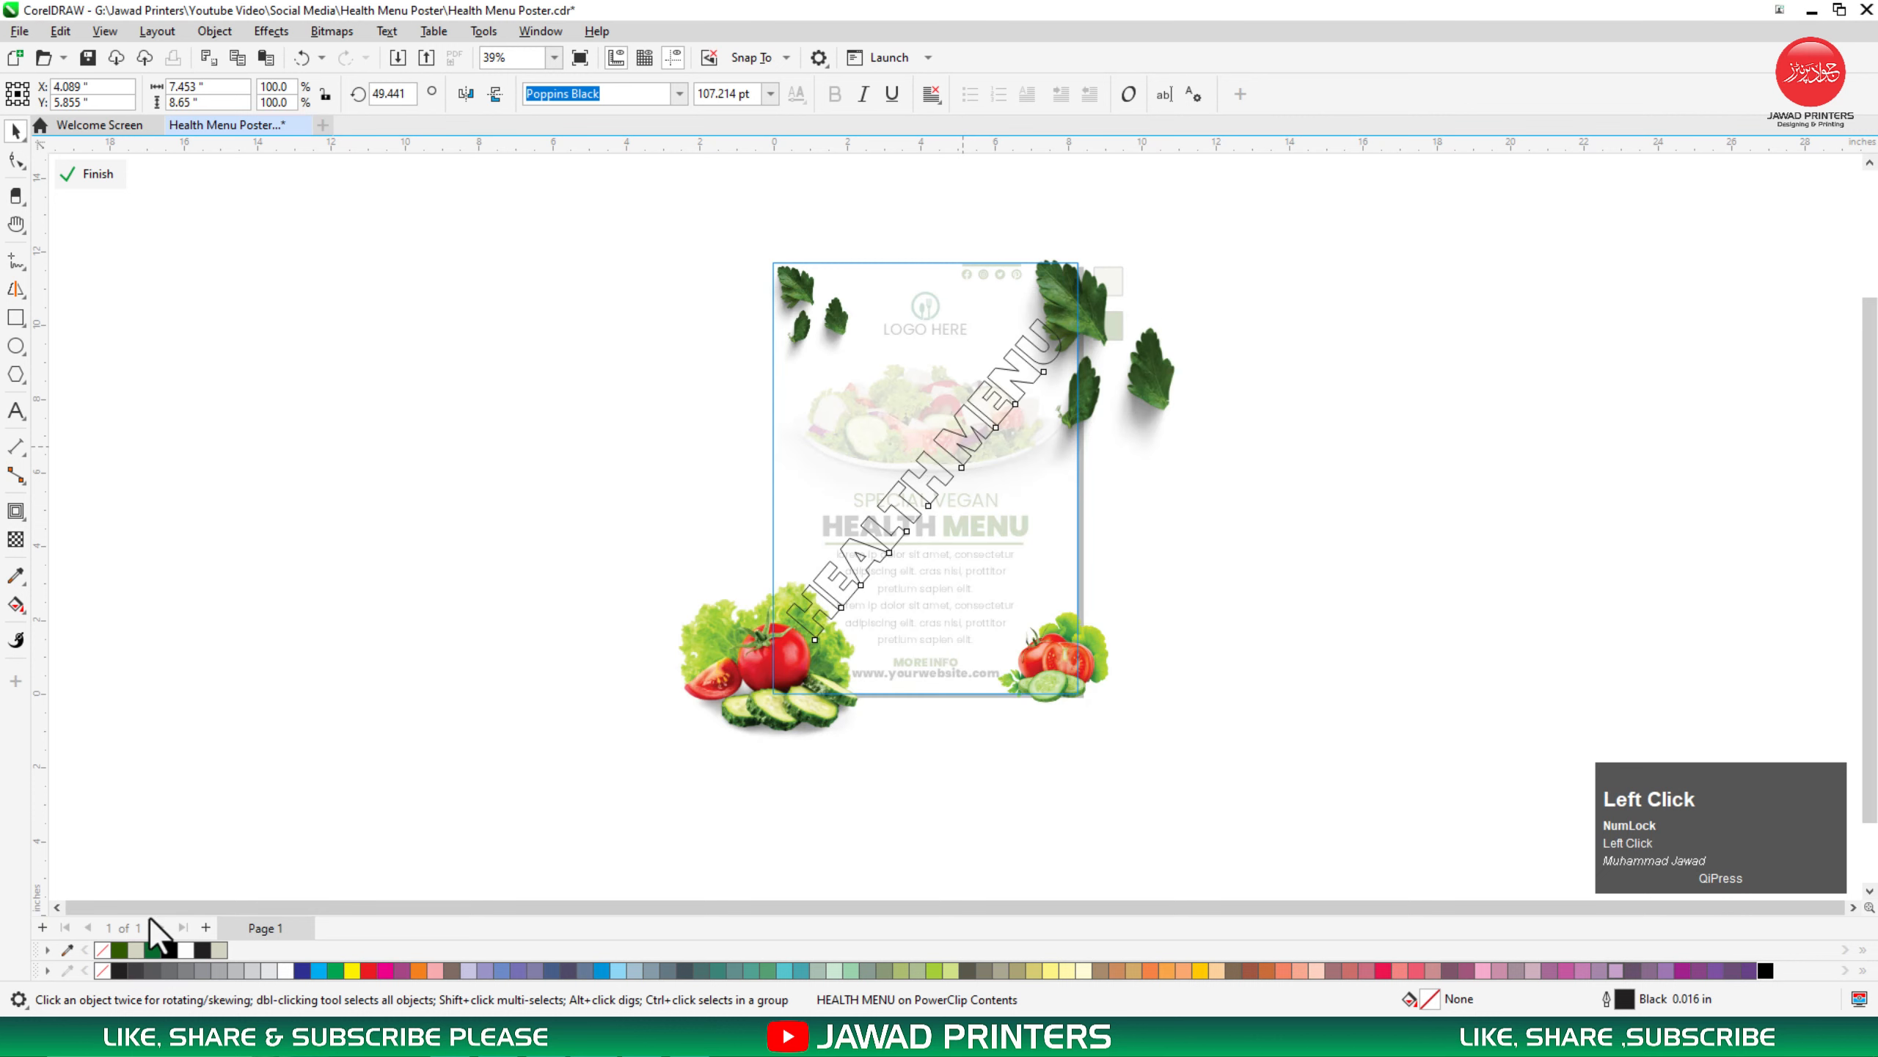
right_click(185, 949)
click(88, 174)
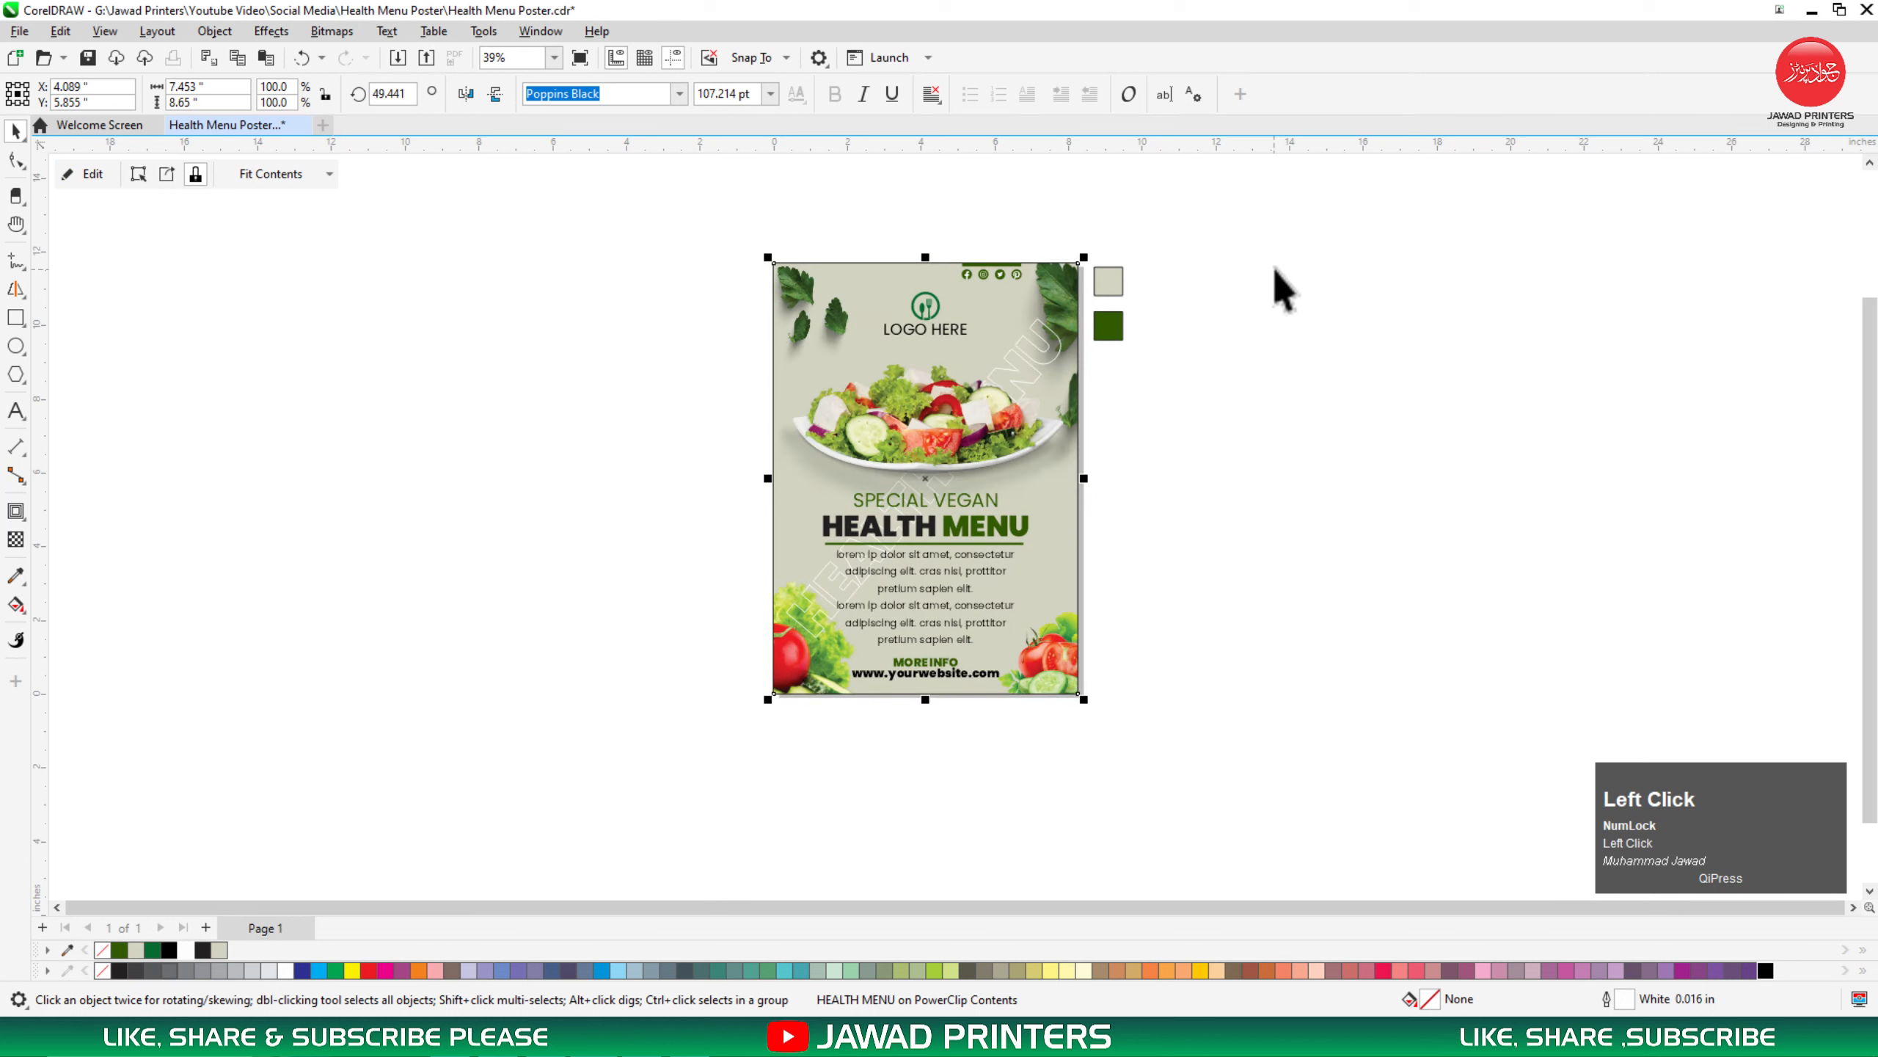
Step: Within the PowerClip, bring both vegetable corner images and the large leaf image to the front, above the diagonal text
double_click(799, 625)
drag(669, 525, 1216, 804)
key(shift+Page_Up)
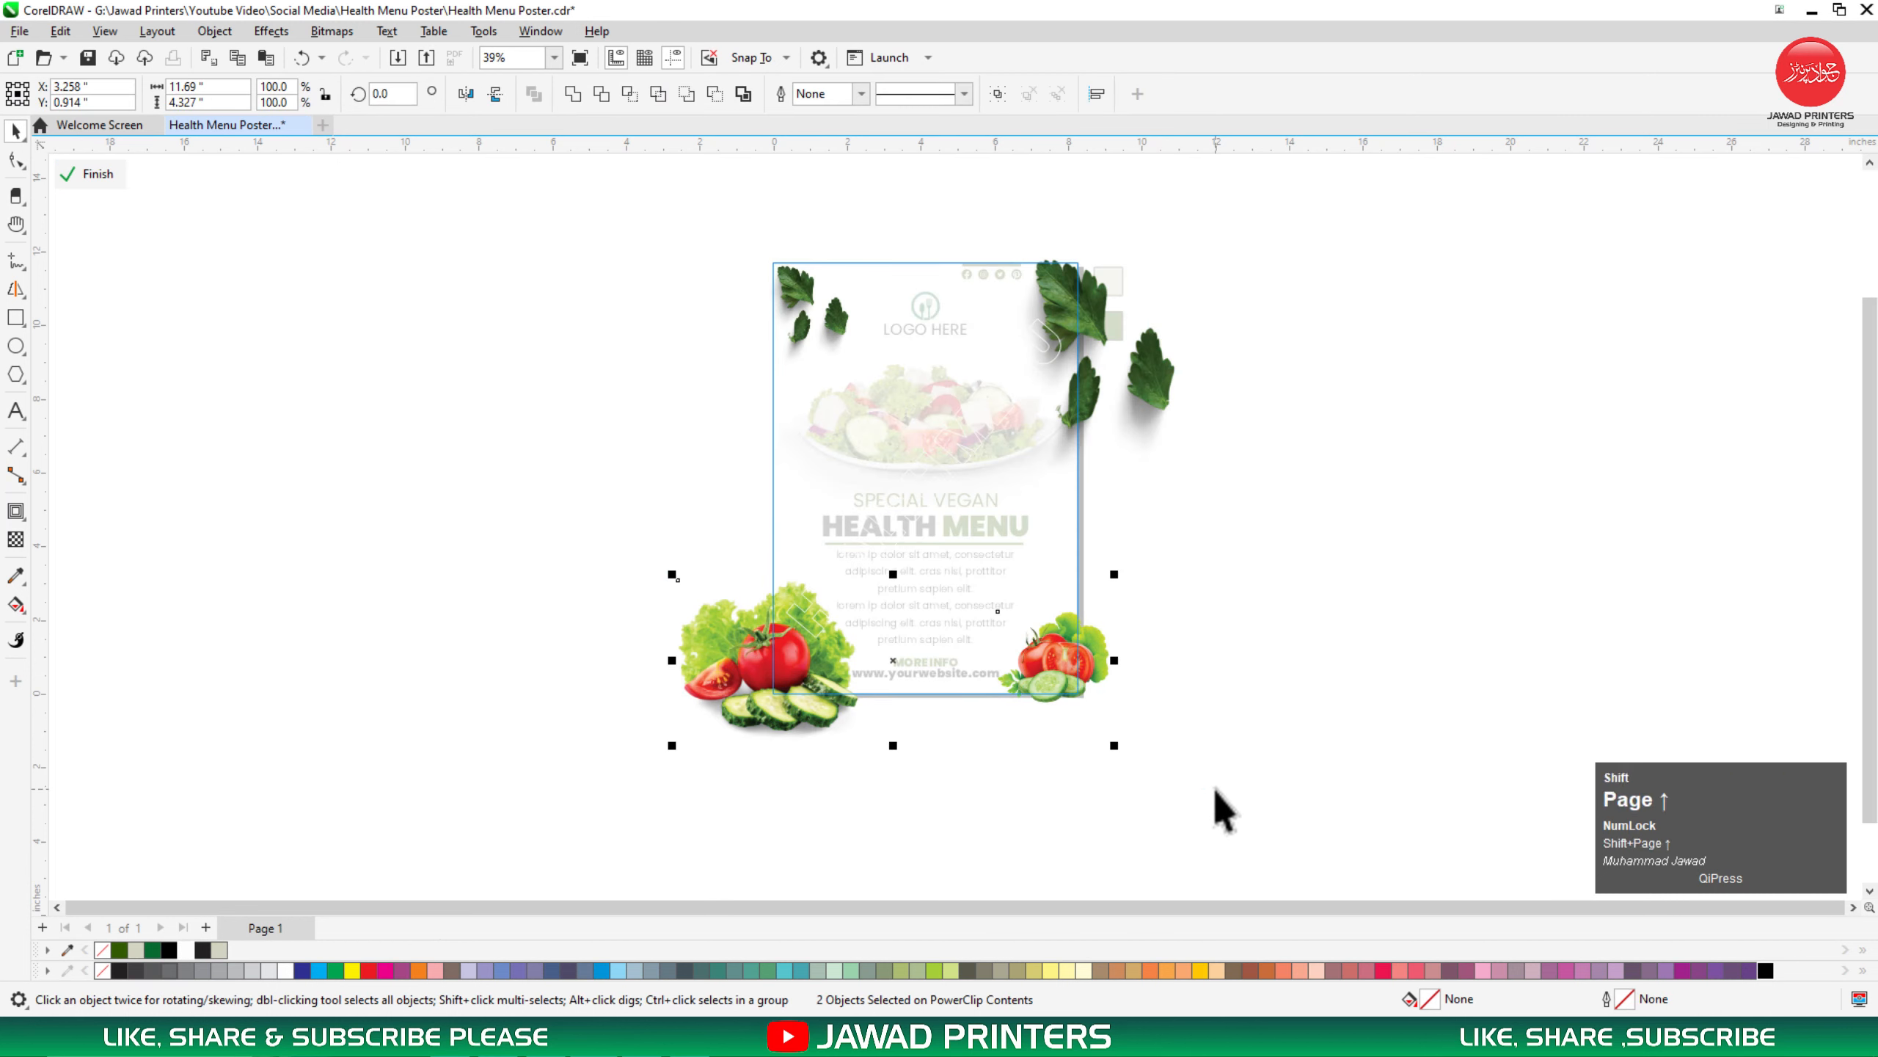
drag(1249, 221, 952, 470)
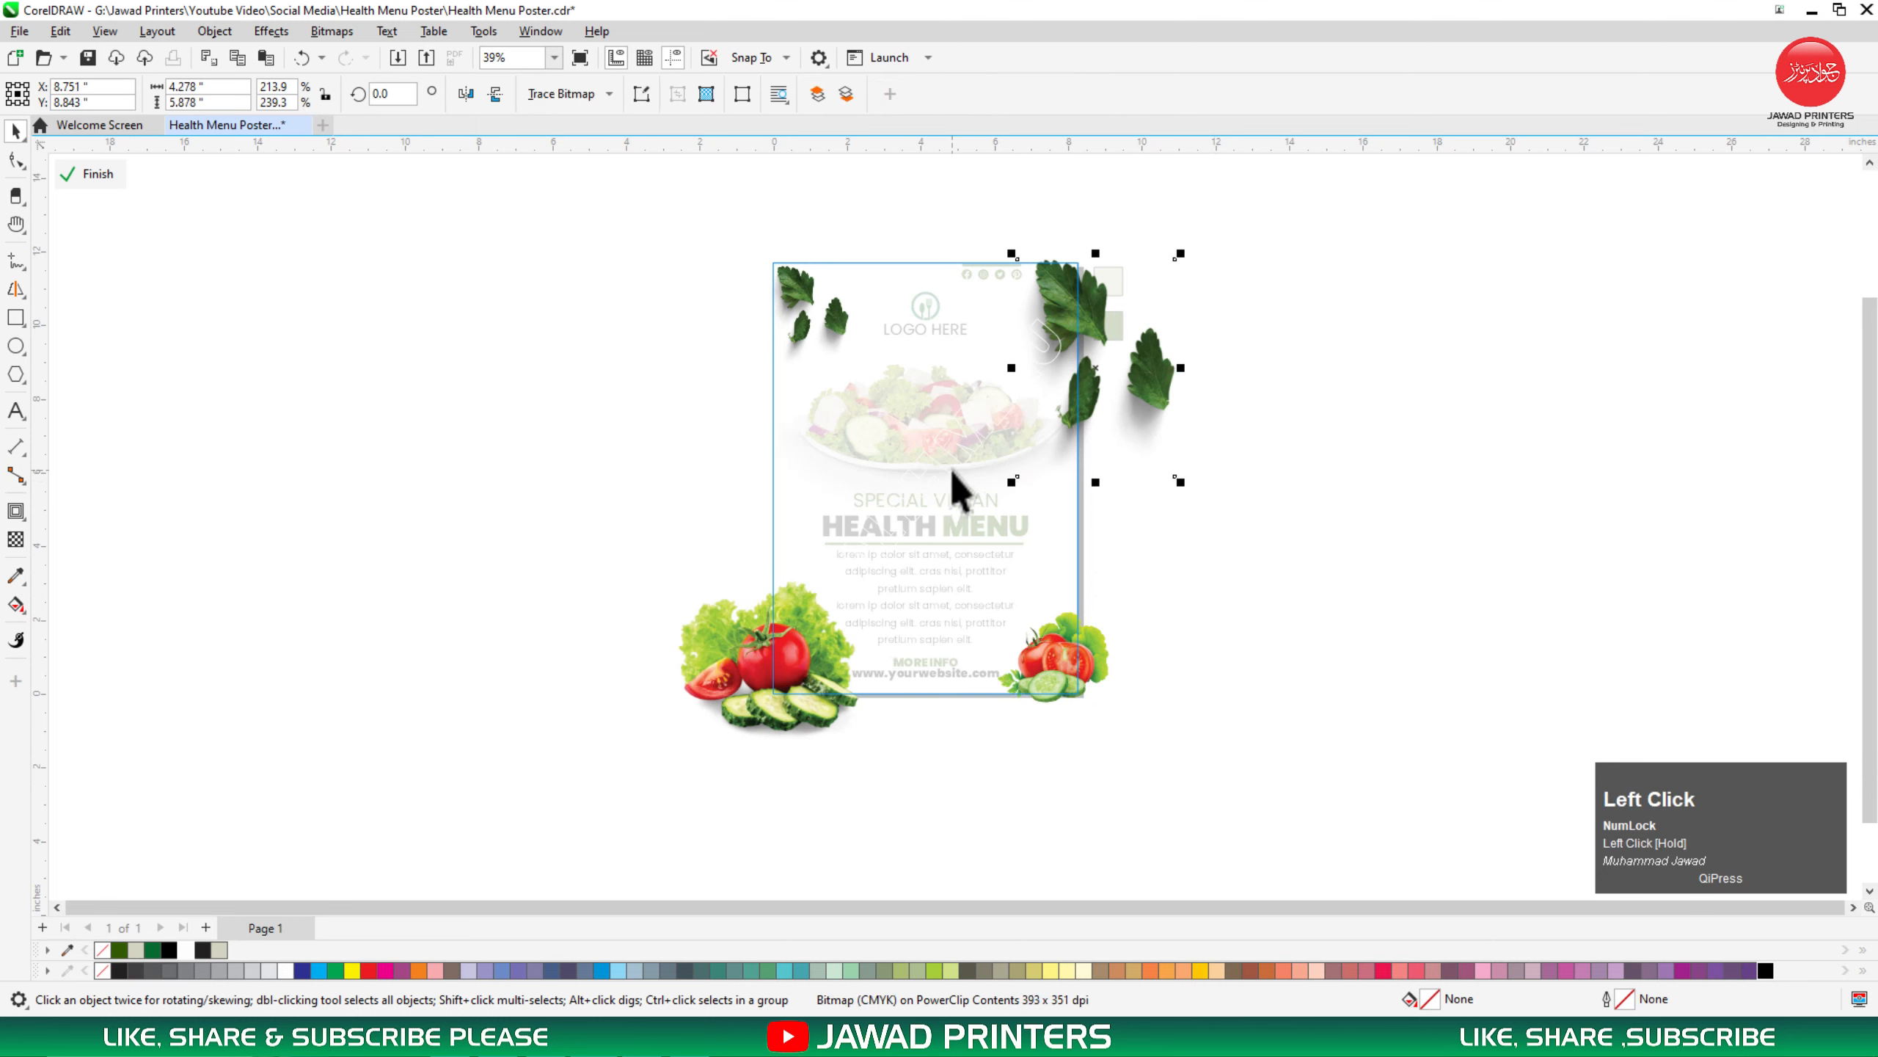
key(shift+Page_Up)
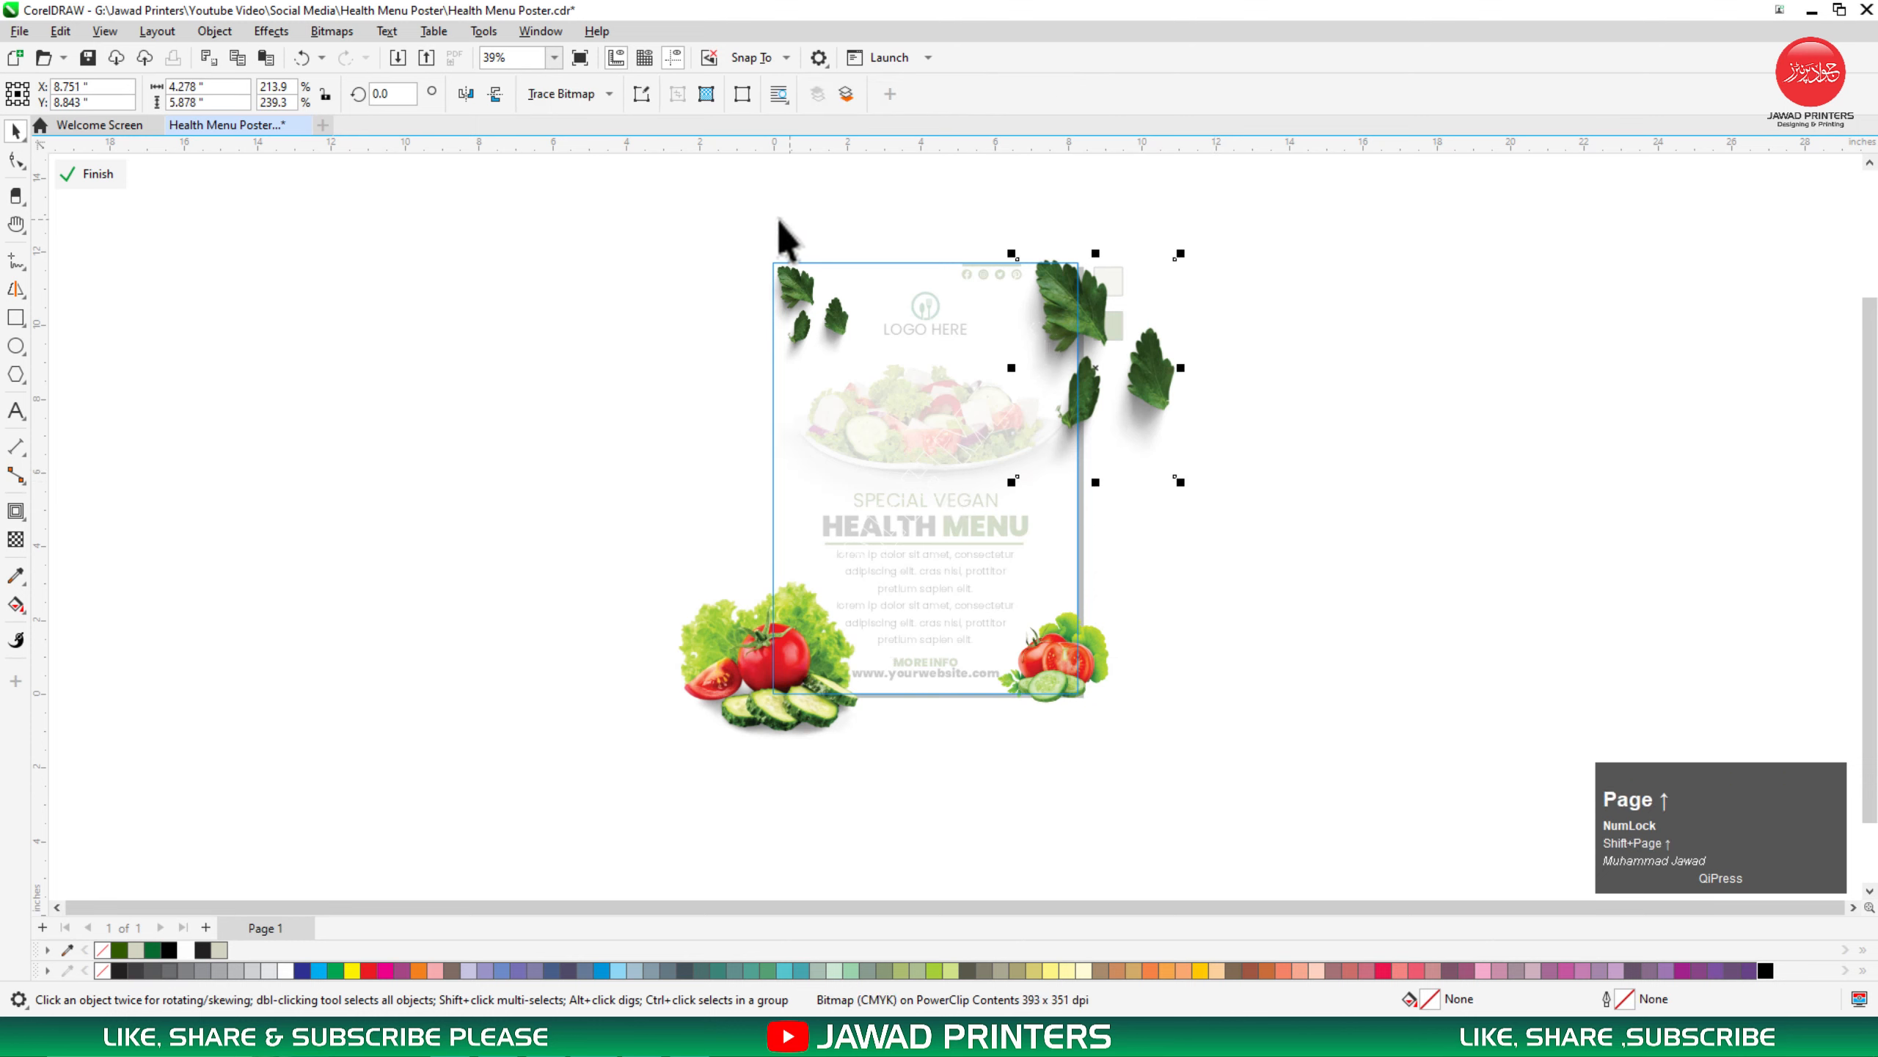
click(85, 178)
Step: Delete the beige and green colour sample squares beside the poster
key(z)
drag(1196, 238, 696, 752)
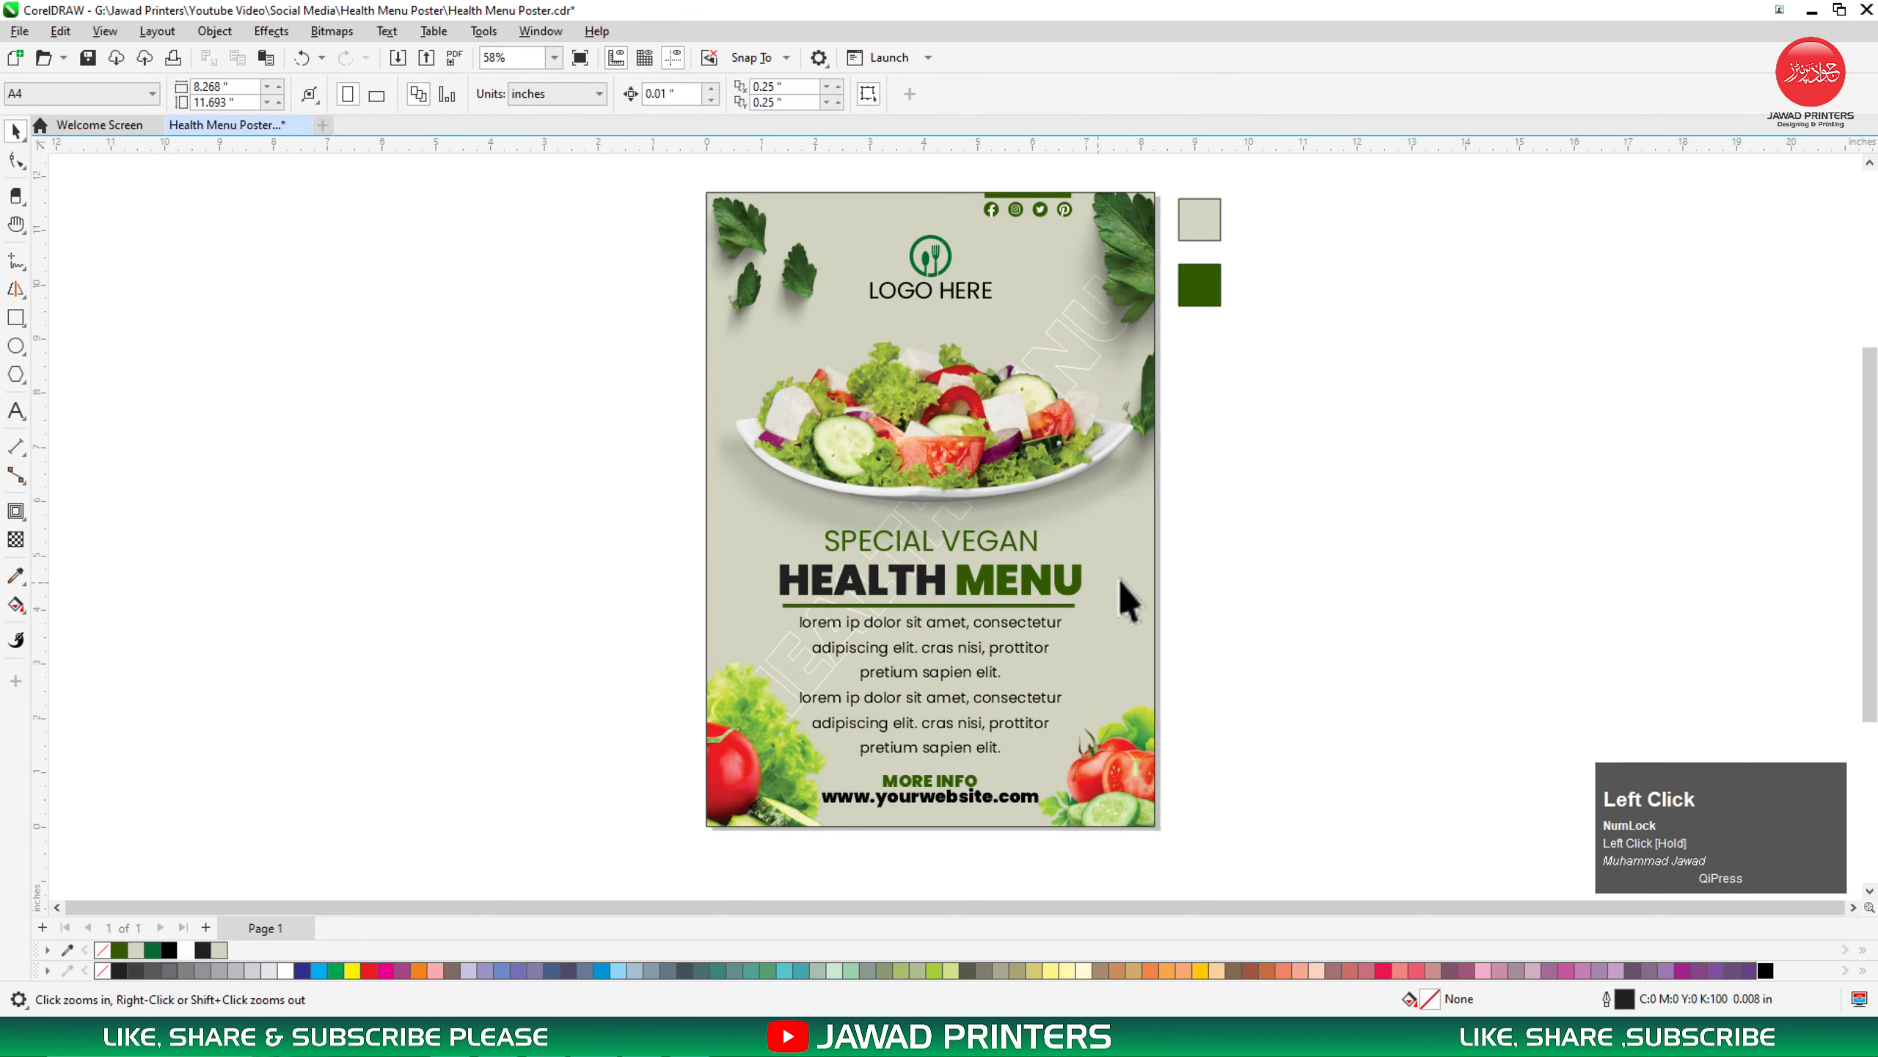
click(1205, 222)
click(1209, 283)
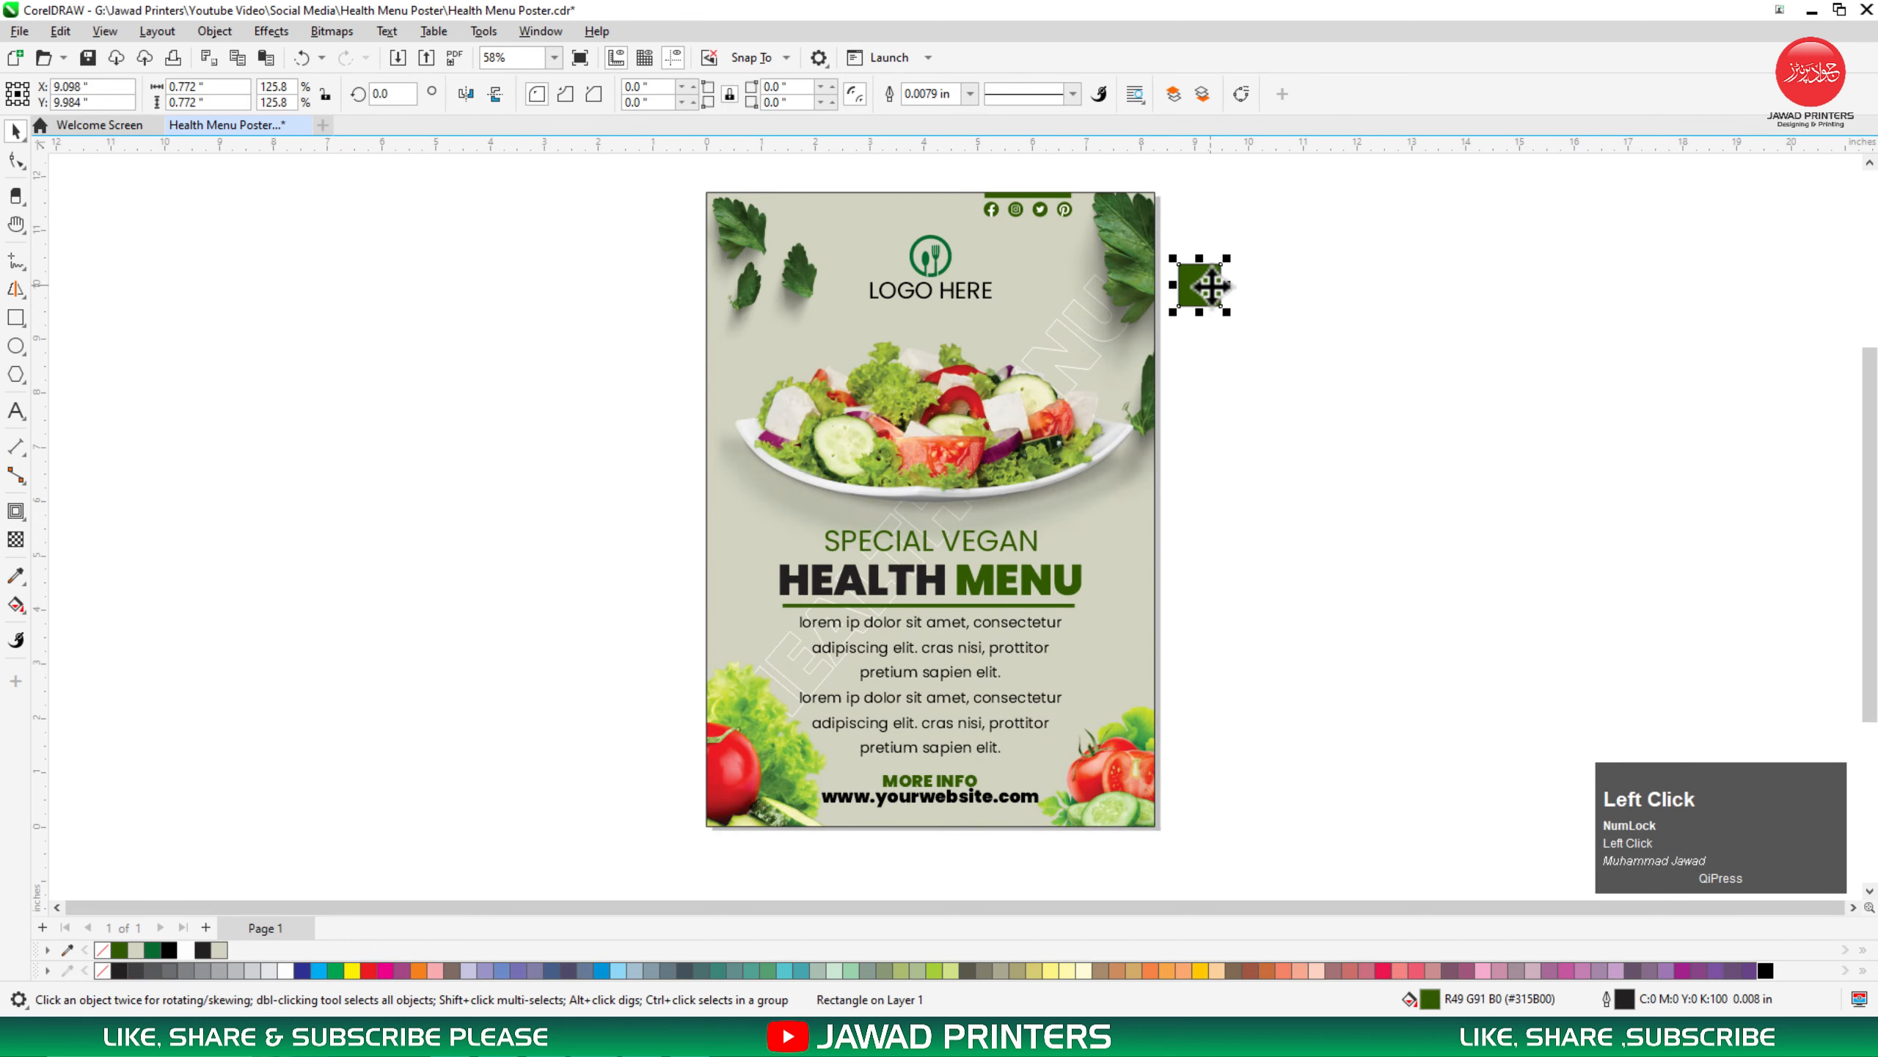
key(Delete)
Step: Examine the finished poster in an enlarged full-screen preview
click(1109, 392)
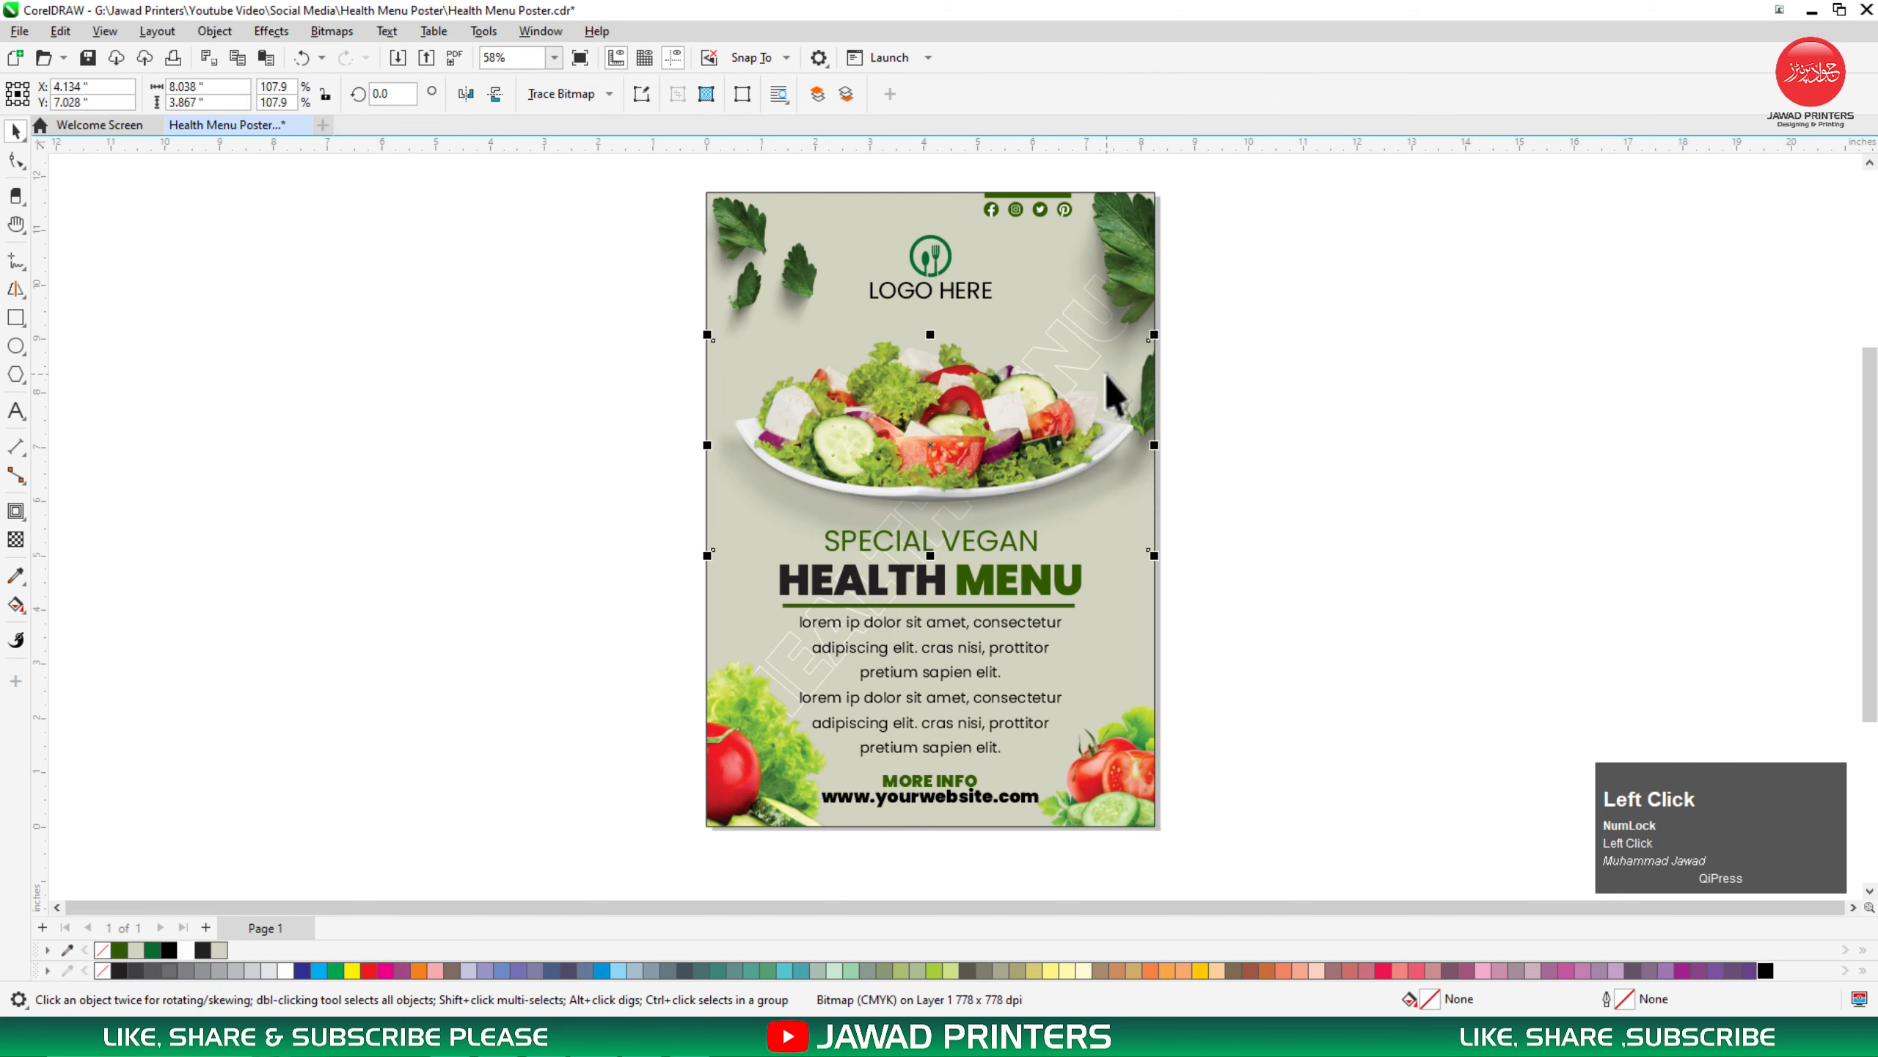
click(1127, 626)
key(shift+F2)
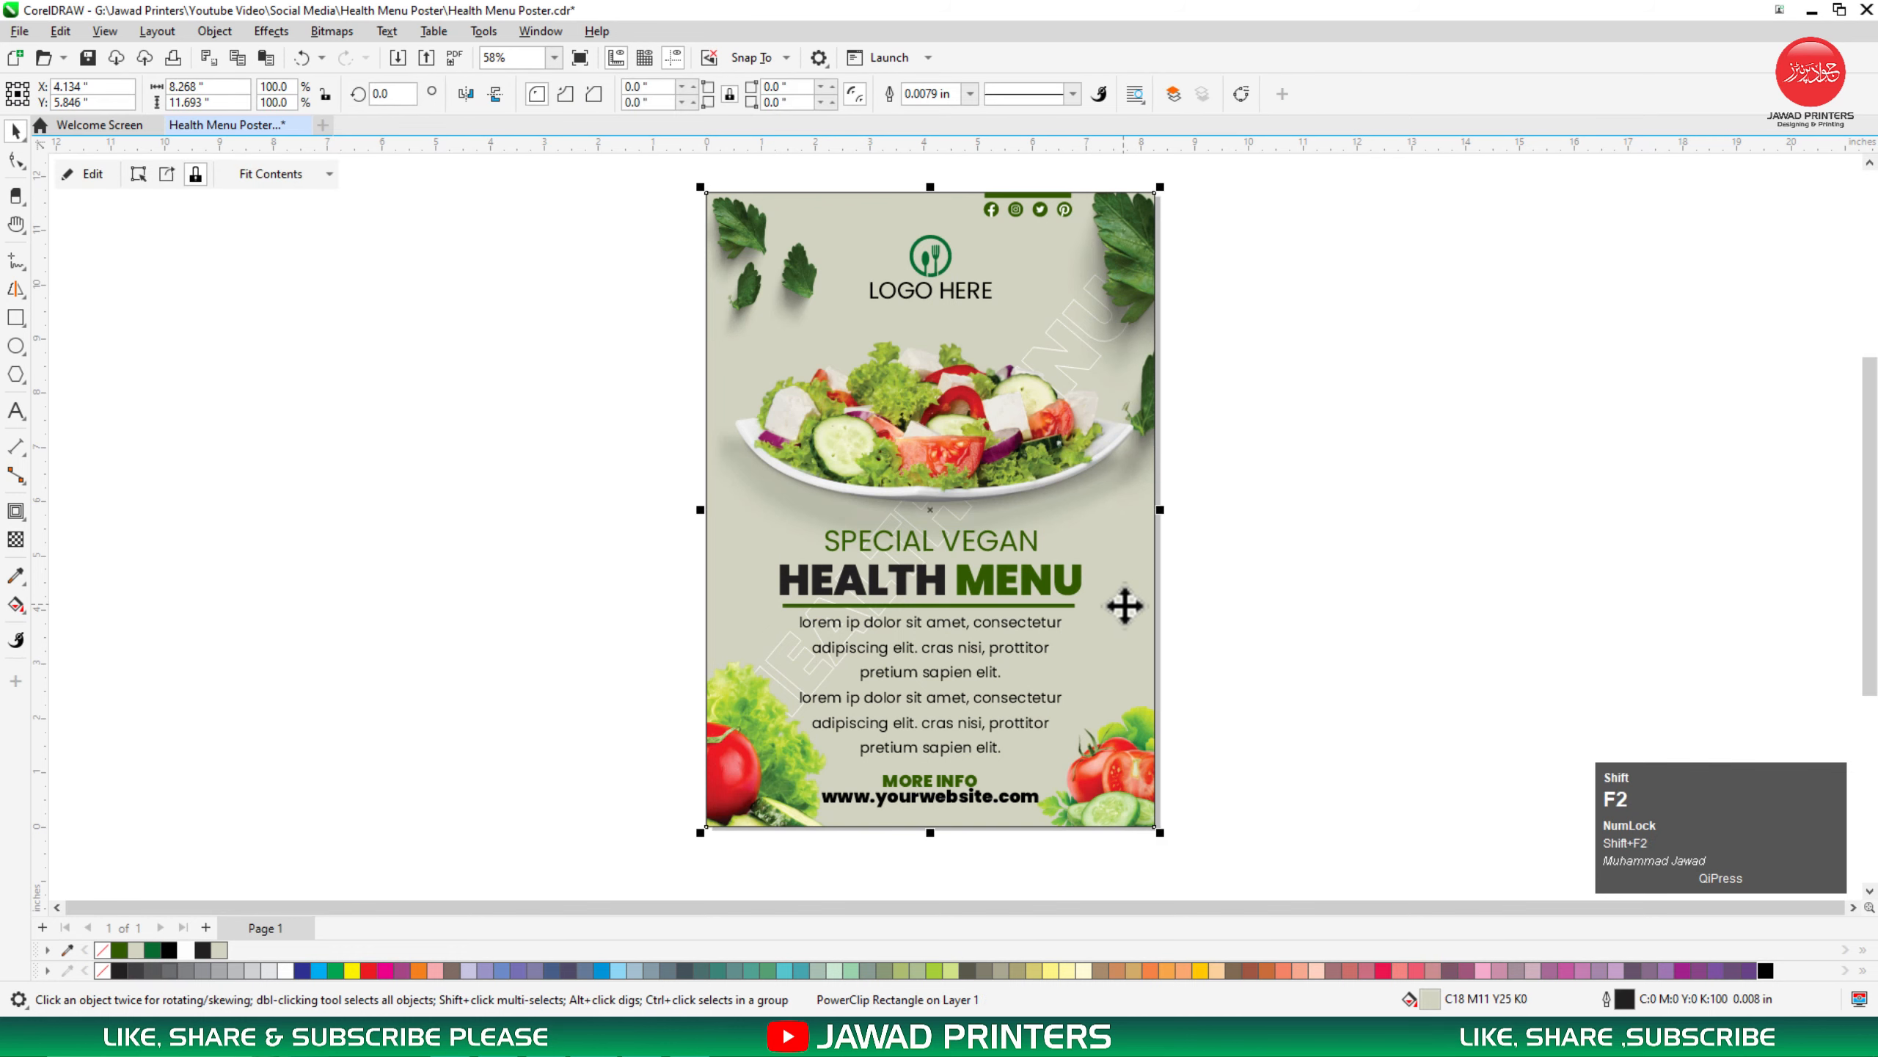
right_click(1295, 333)
click(1336, 341)
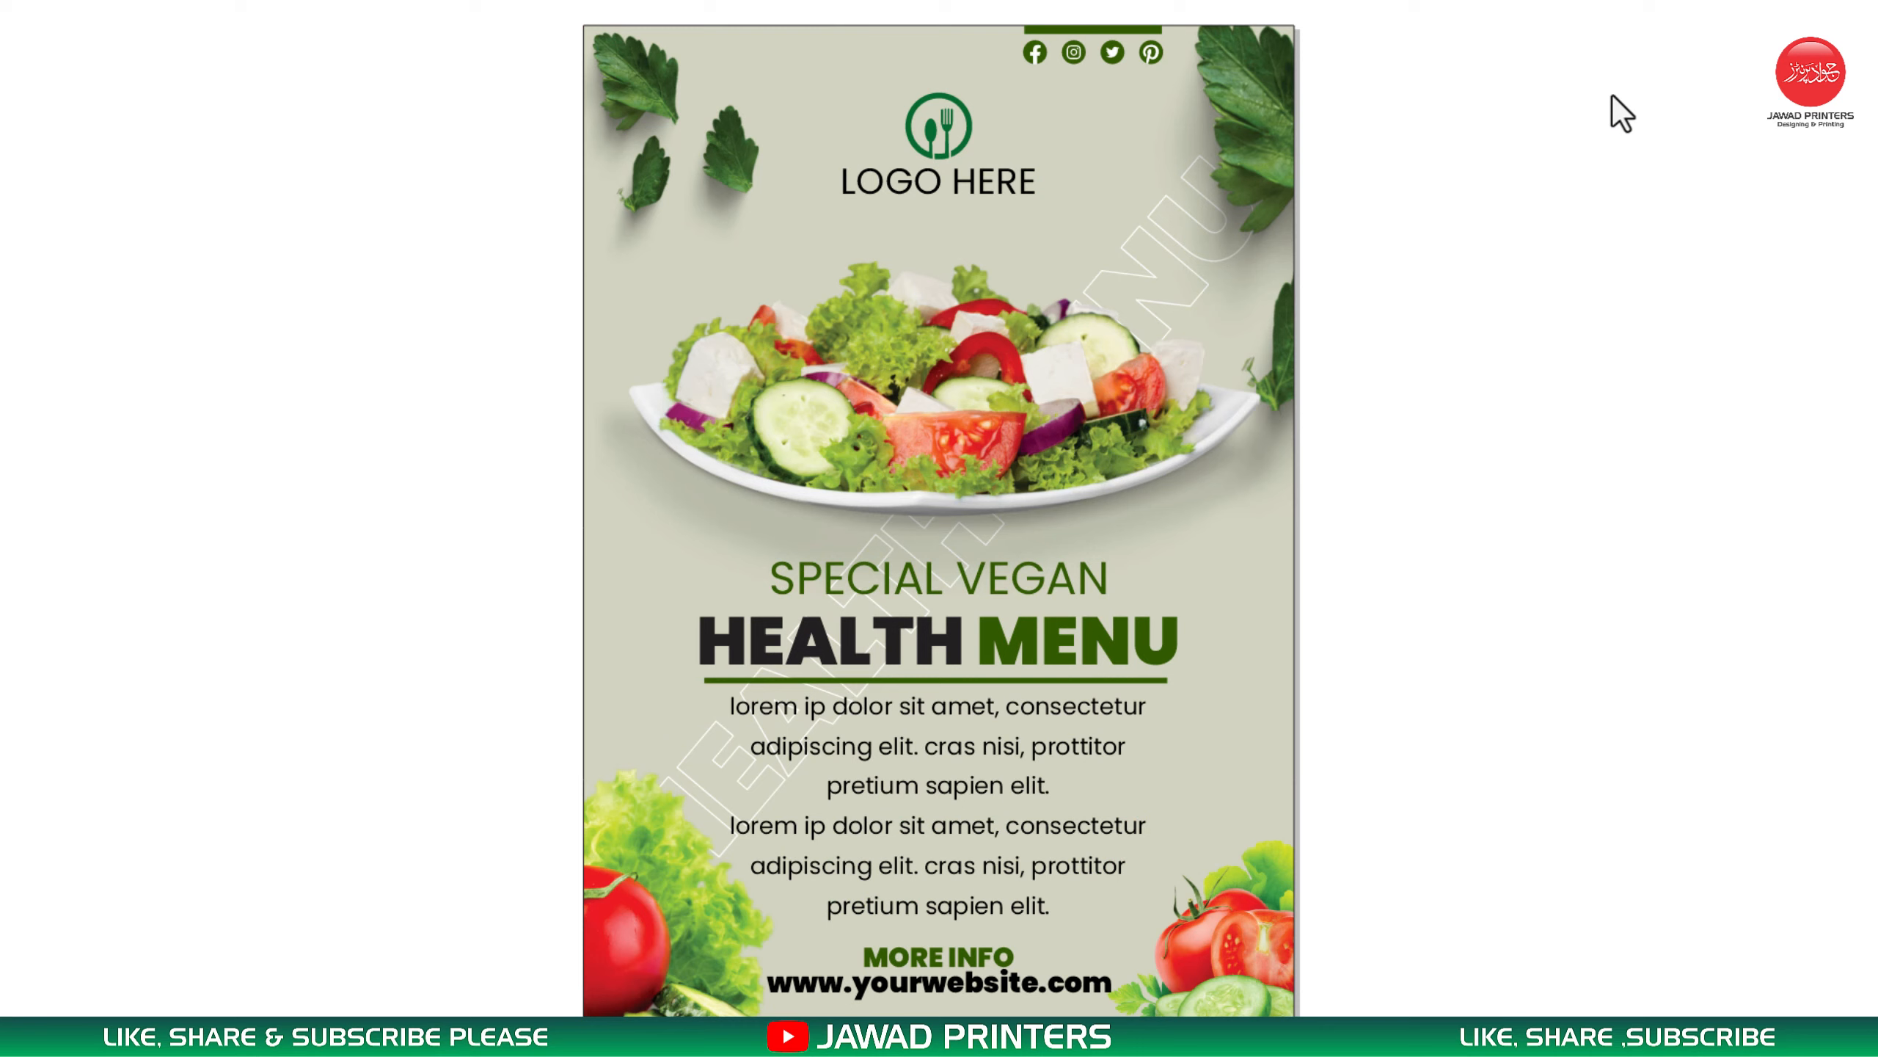